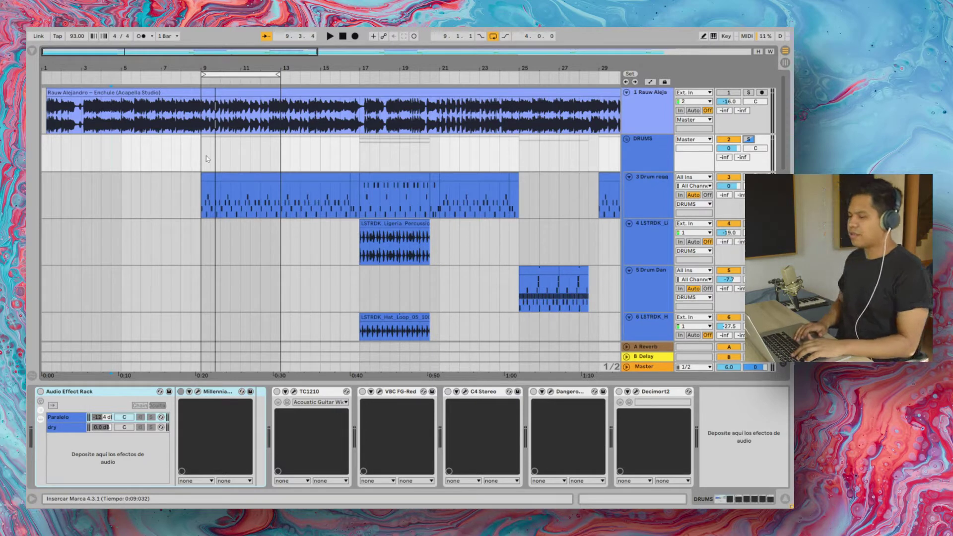
Check the effects on the acapella track and on the DRUMS group, and look over the tracks below
left_click(640, 117)
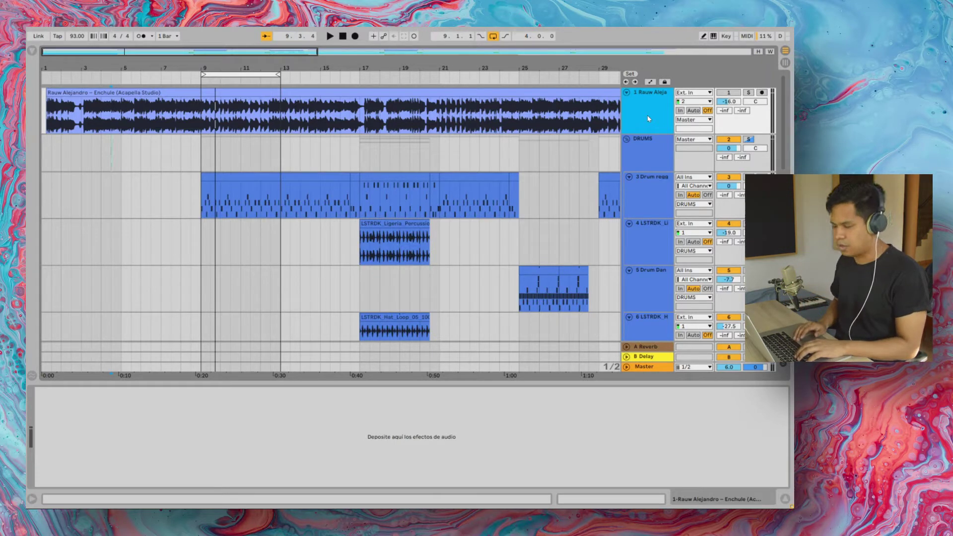
left_click(205, 160)
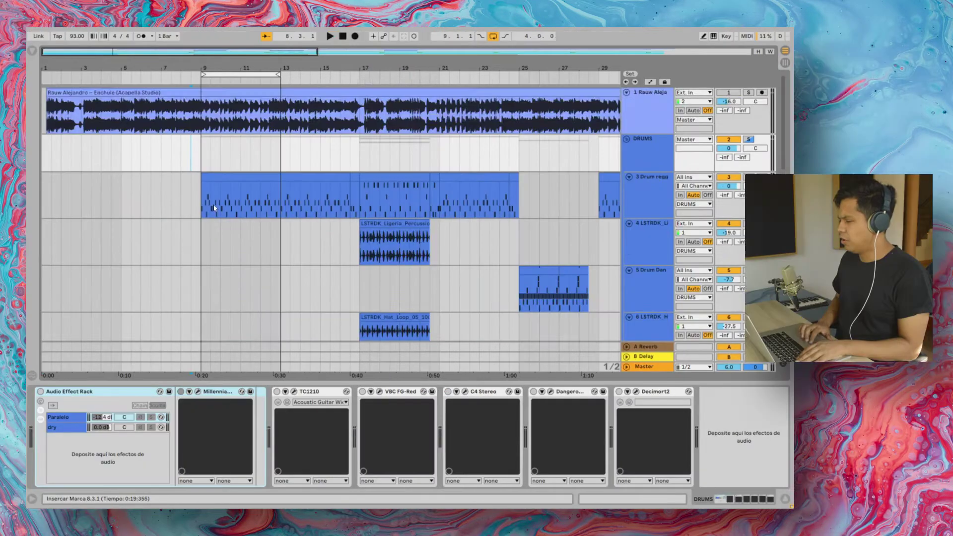
scroll(214, 205, "down", 5)
scroll(214, 204, "up", 10)
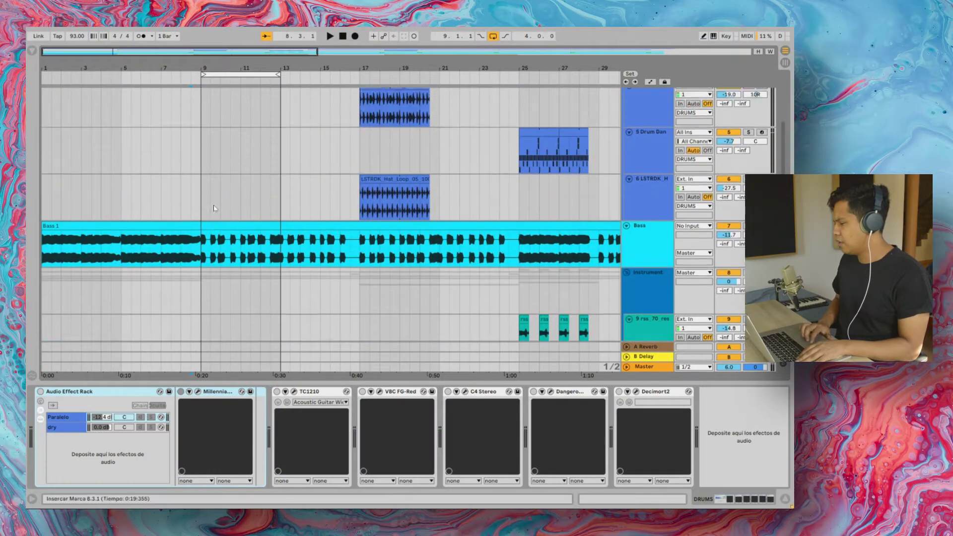
Inspect the device chains of the Drum reggaeton and Drum Dance Hall tracks, ending on Drum reggaeton
left_click(655, 176)
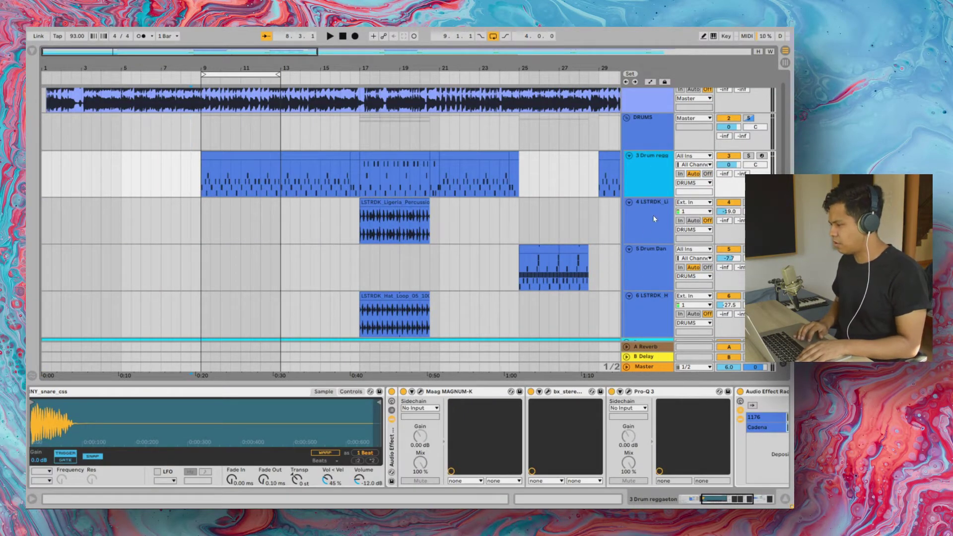
left_click(651, 260)
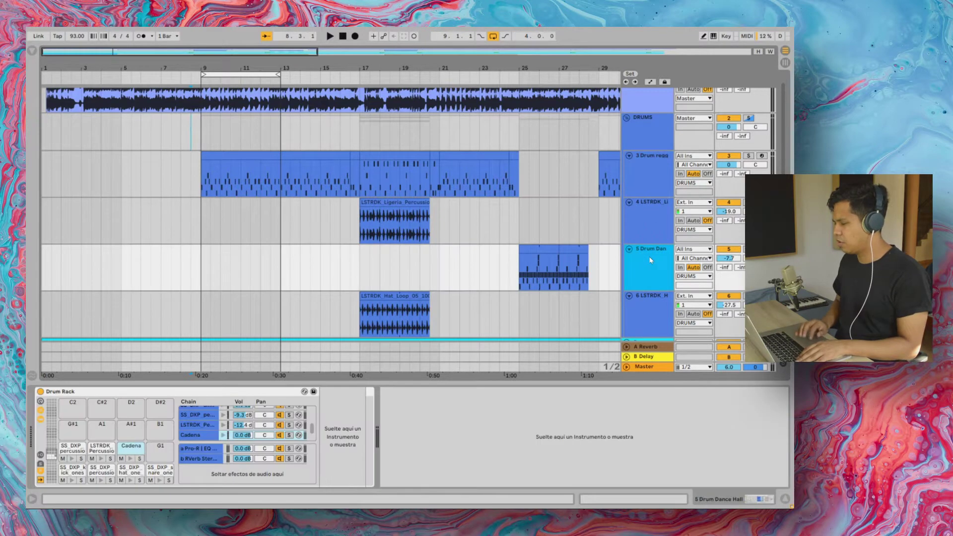
left_click(647, 169)
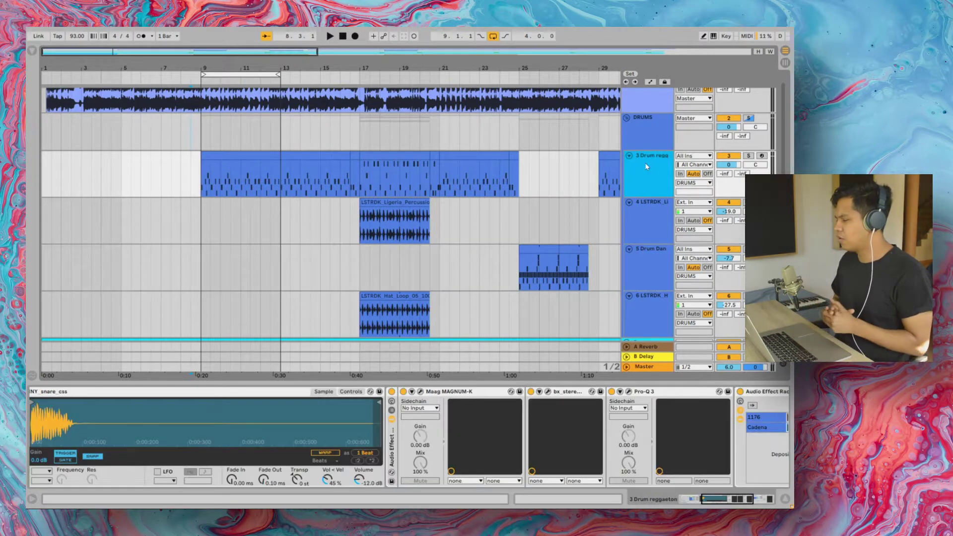
Show the Drum Rack of the Drum reggaeton track and audition its TAINY_kick_mamaj and TAINY_snare_css pads
scroll(426, 409, "left", 10)
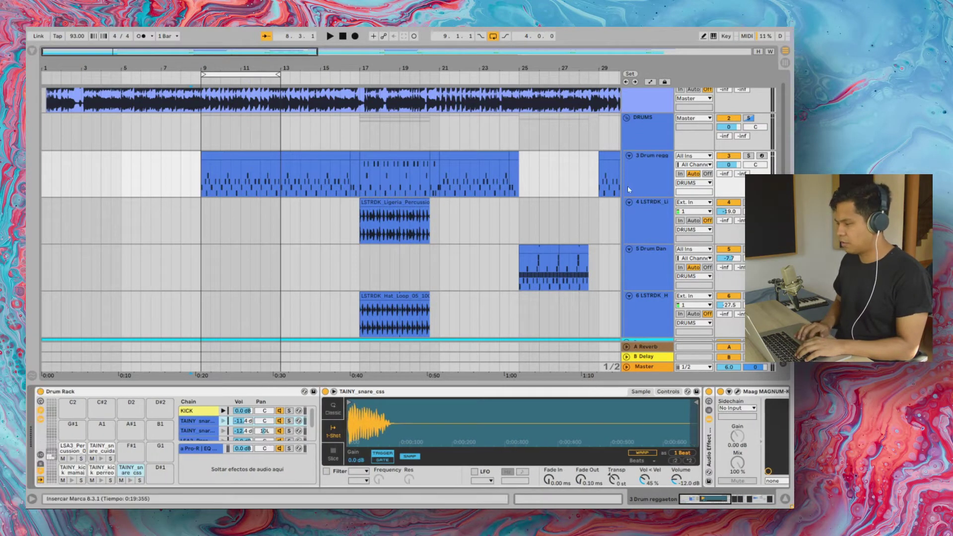
left_click(632, 169)
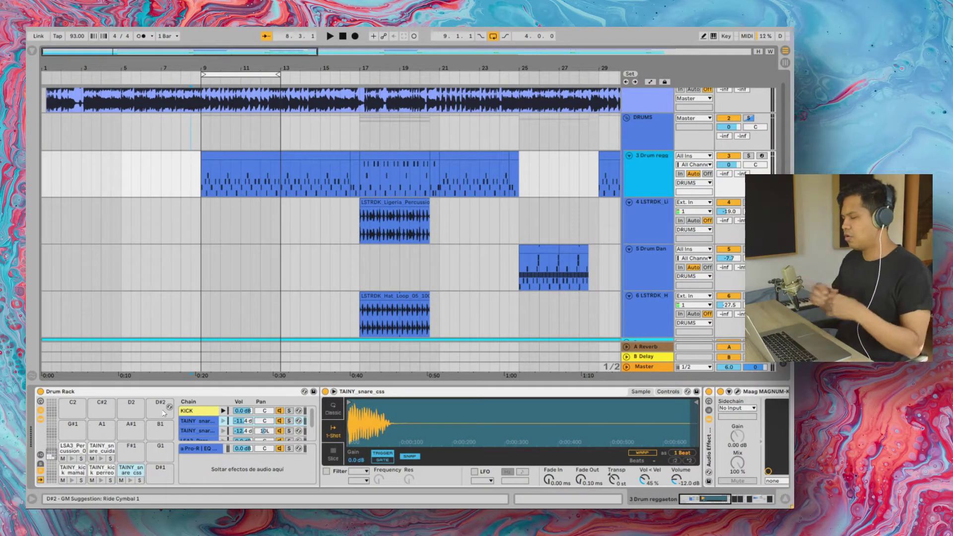
left_click(72, 481)
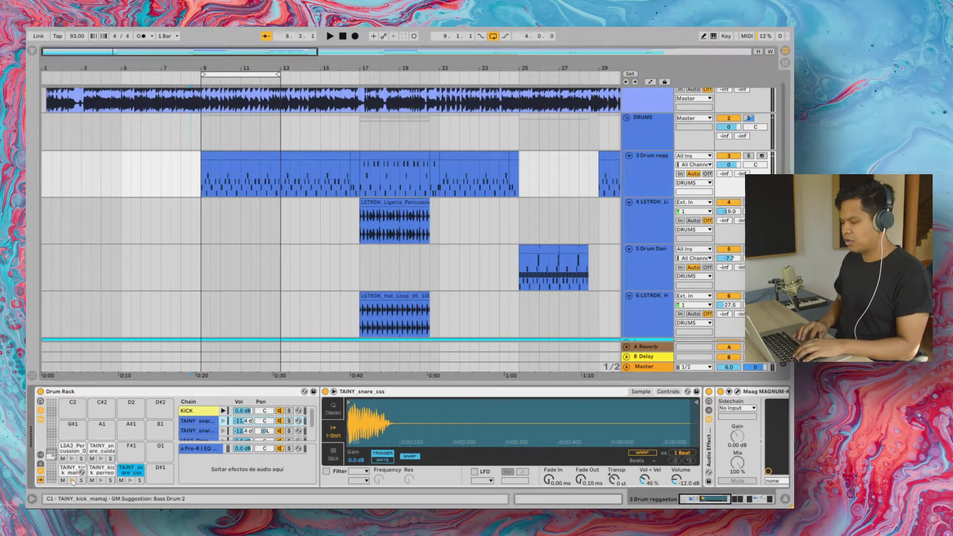
left_click(130, 481)
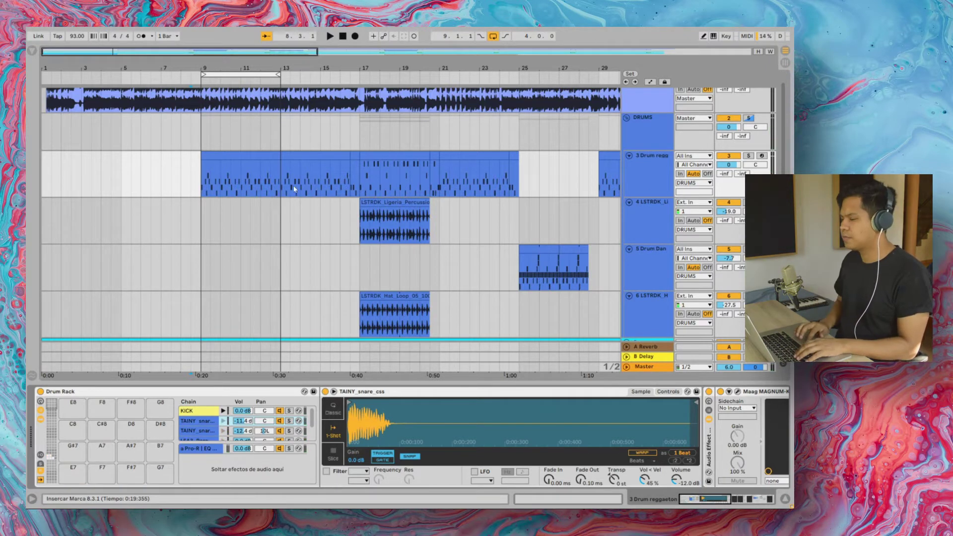
Solo the LSTRDK Ligeria percussion track and play its loop from bar 17, marking the range up to bar 21
left_click(360, 212)
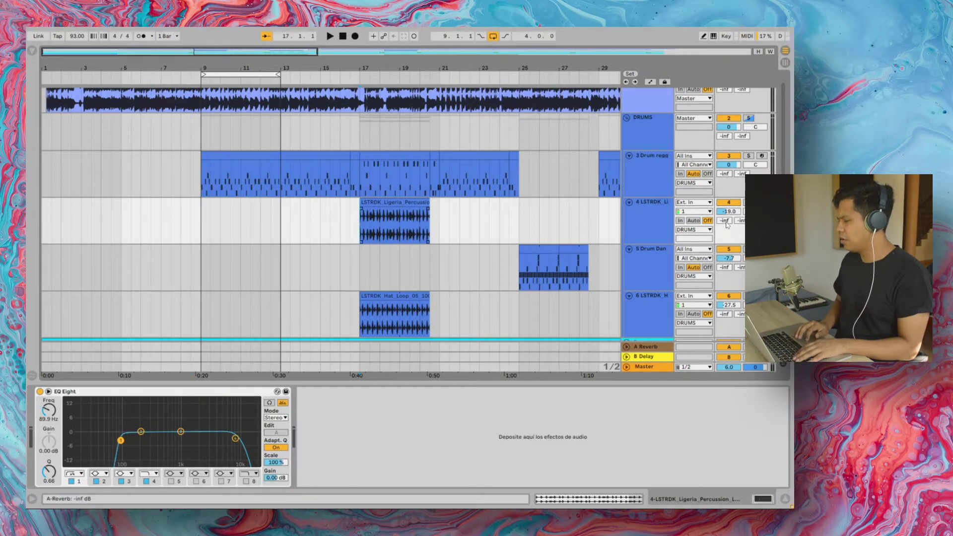
key("space")
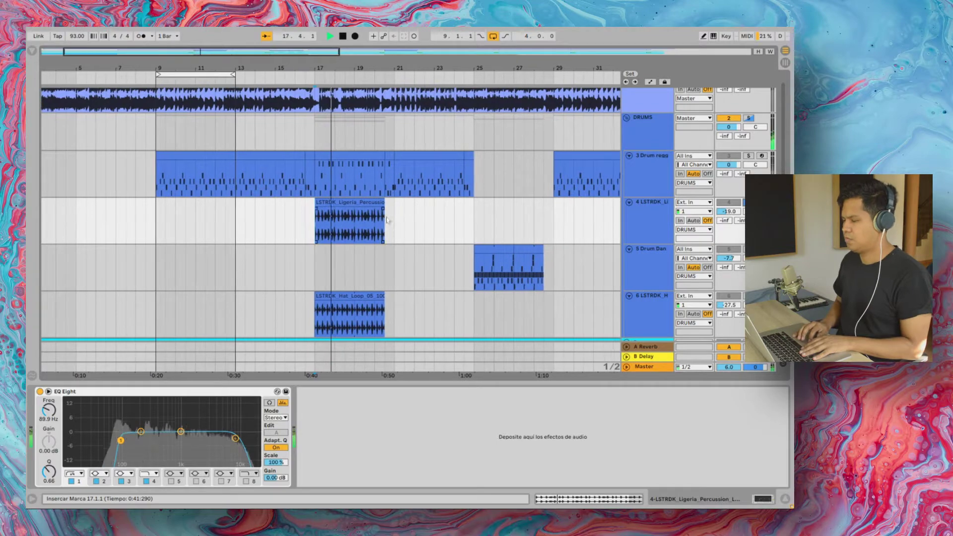
left_click_drag(380, 221, 387, 221)
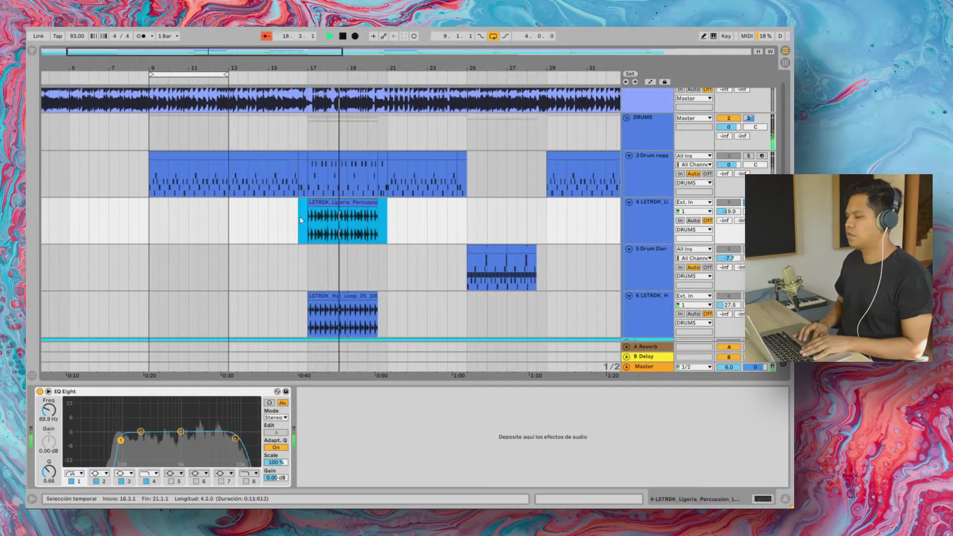
key("space")
scroll(413, 208, "down", 3)
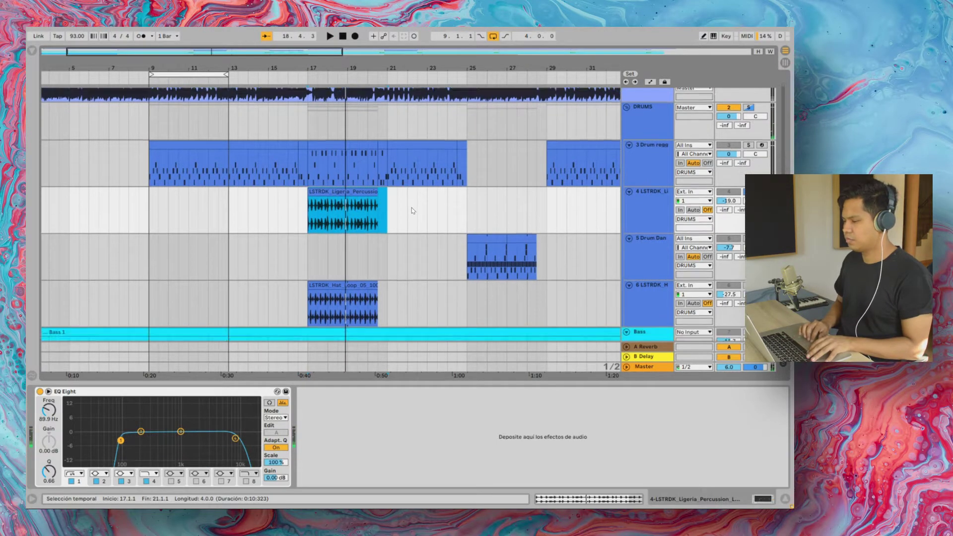
Select bars 17 to 21 on the Drum reggaeton track, solo that track and play the selection
scroll(383, 179, "up", 2)
left_click_drag(390, 163, 308, 162)
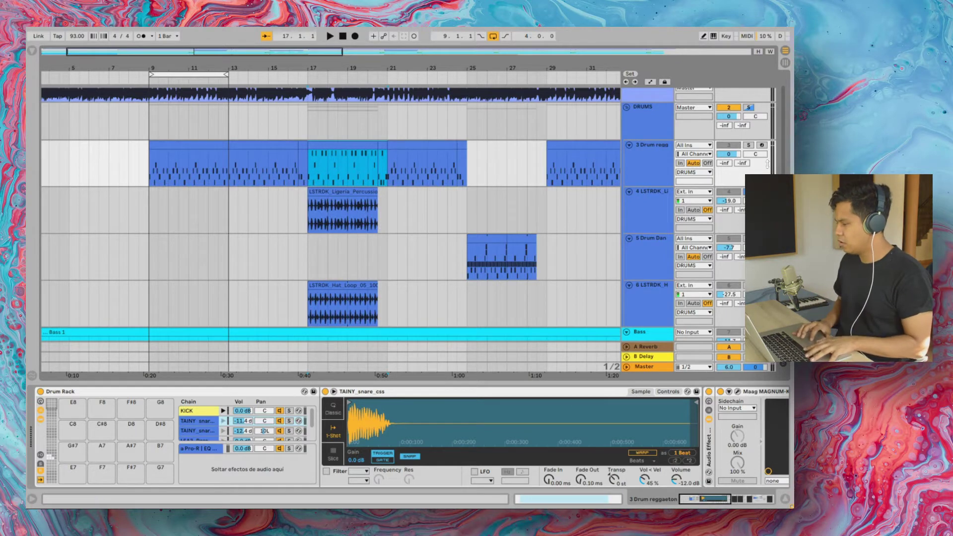
left_click(749, 146)
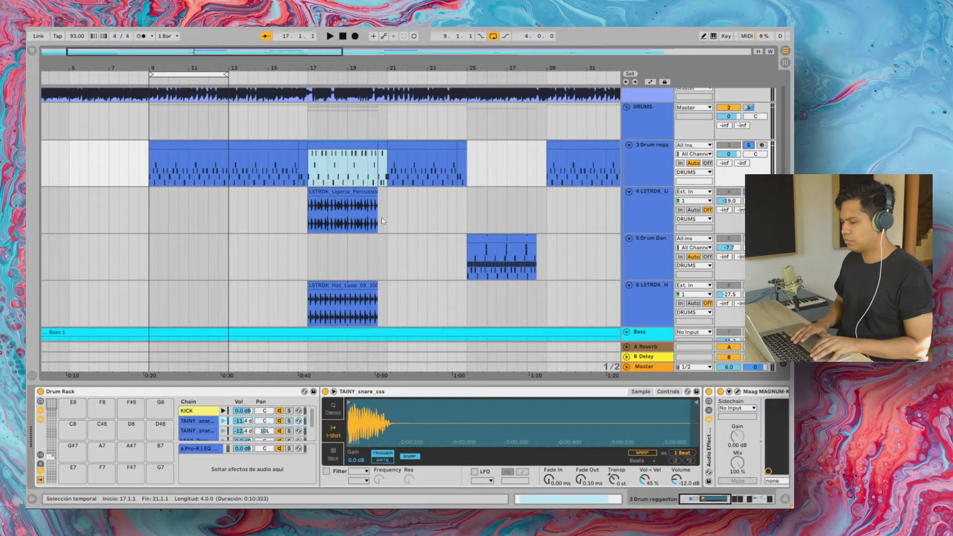
key("space")
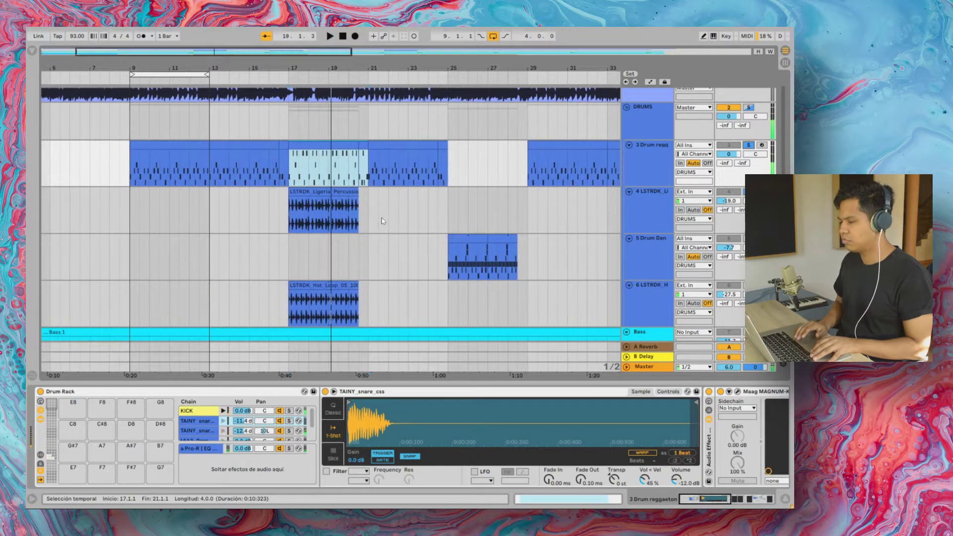
Play the soloed Drum reggaeton part from bar 13 and stop after about a bar
left_click(211, 209)
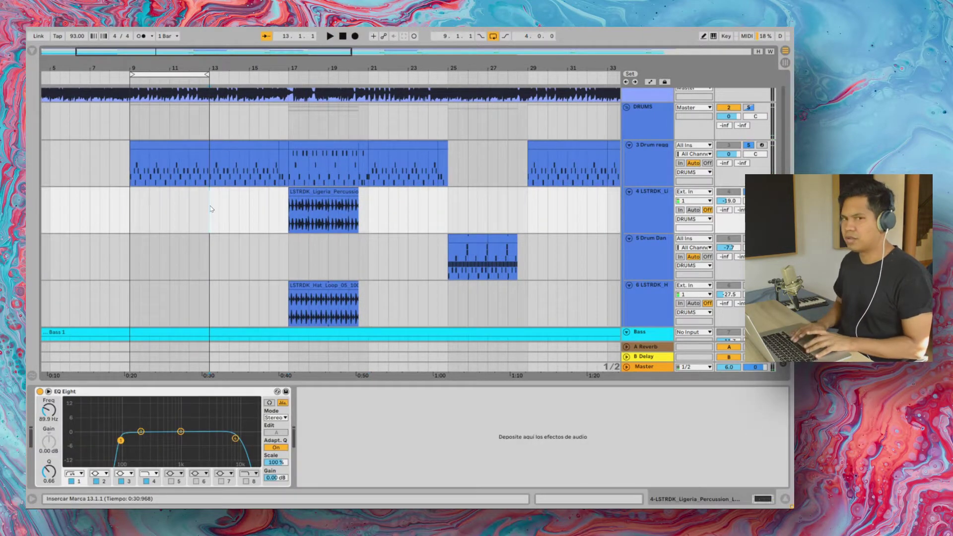
key("space")
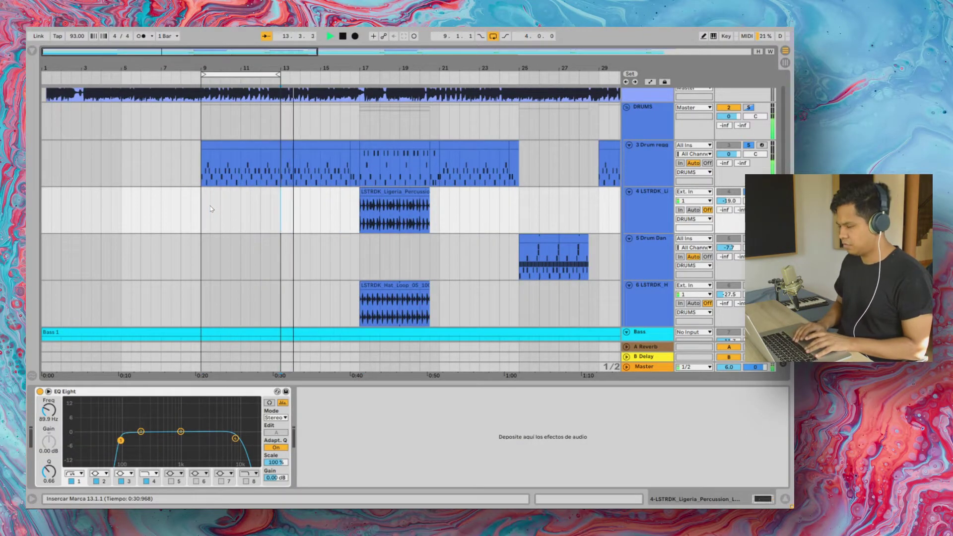
key("space")
Select bars 25 to 29 above the Drum Dance Hall clip and set the loop to that range
left_click(472, 270)
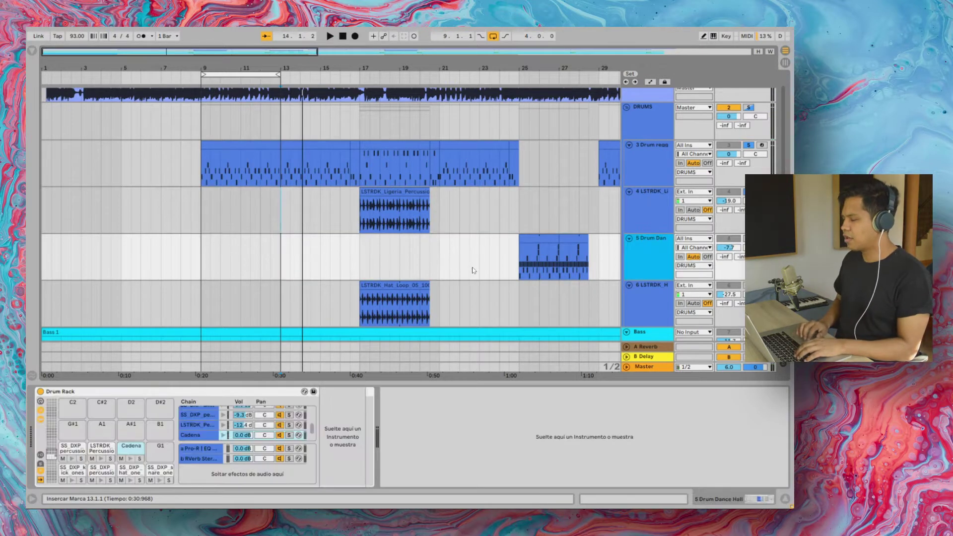
scroll(472, 271, "right", 5)
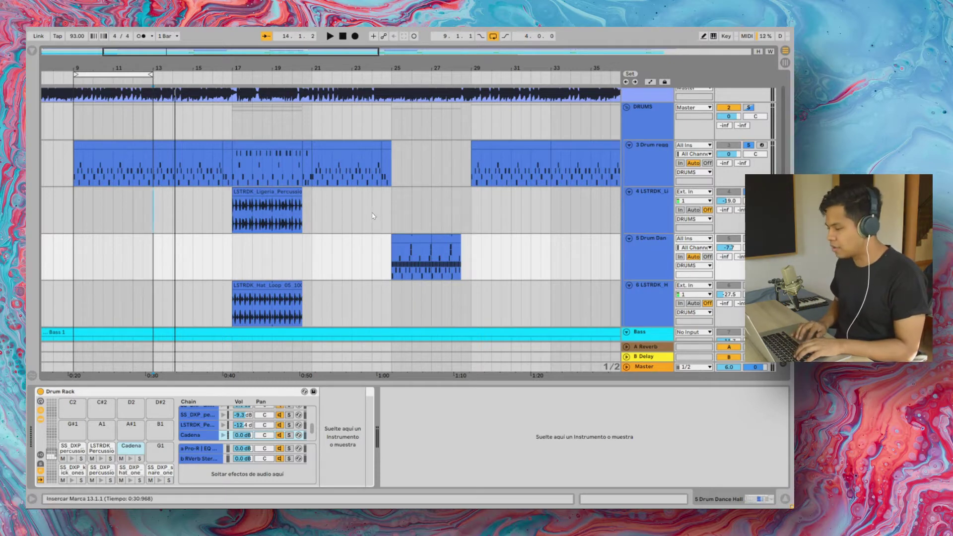
left_click_drag(391, 230, 471, 231)
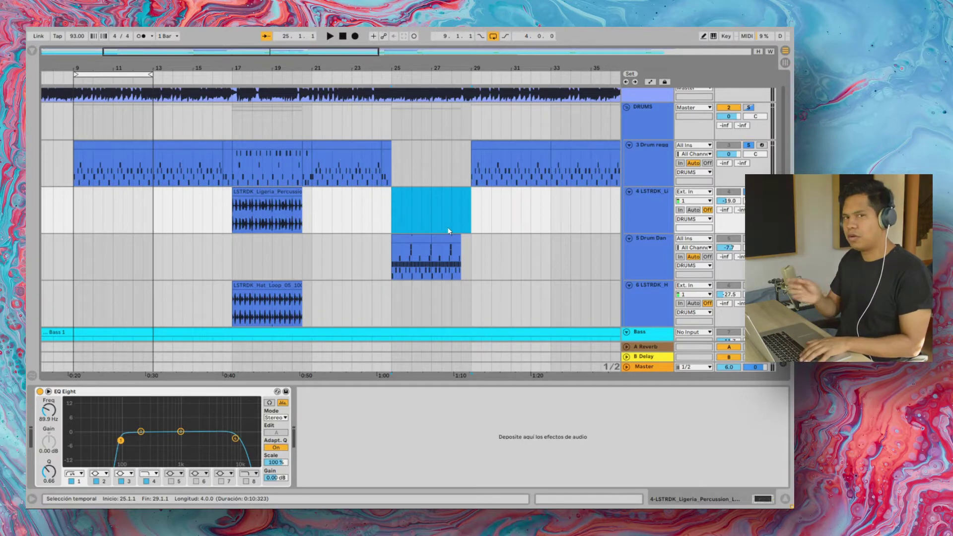
left_click_drag(396, 229, 491, 229)
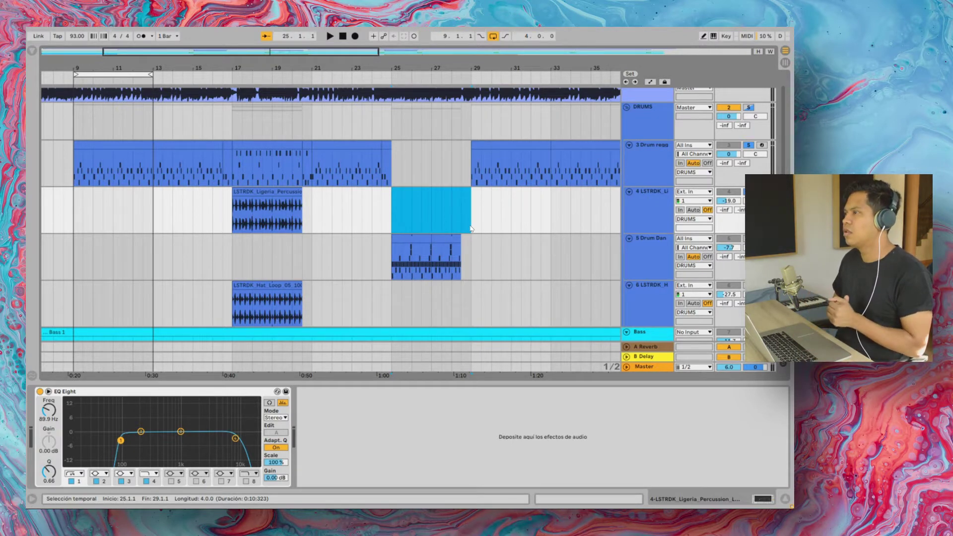
key("super+l")
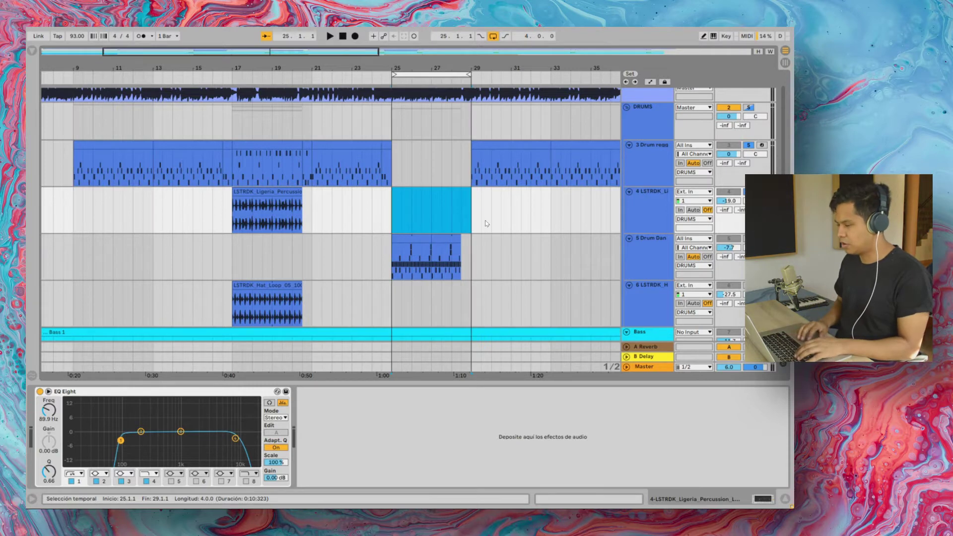
Play the looped section with only the Drum Dance Hall track soloed
key("space")
scroll(343, 261, "right", 3)
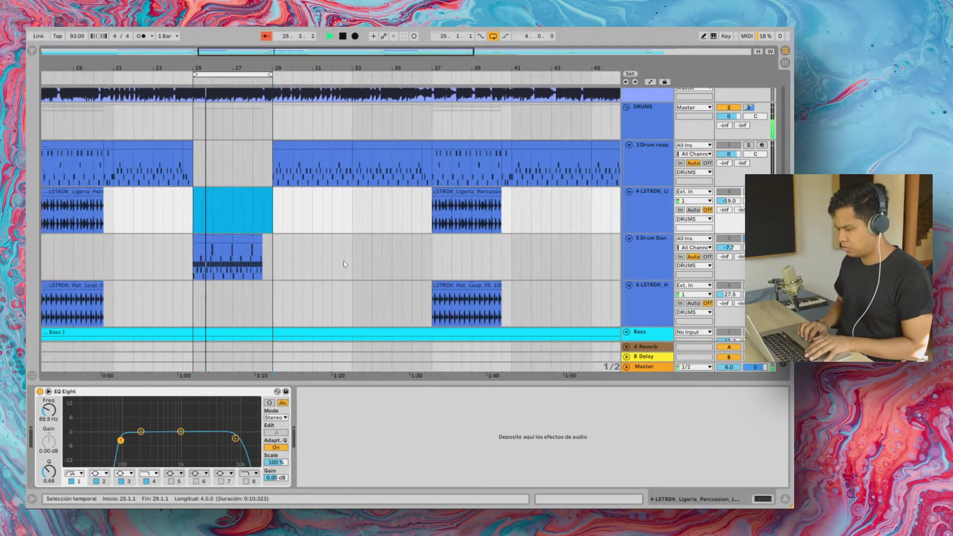
scroll(343, 261, "left", 5)
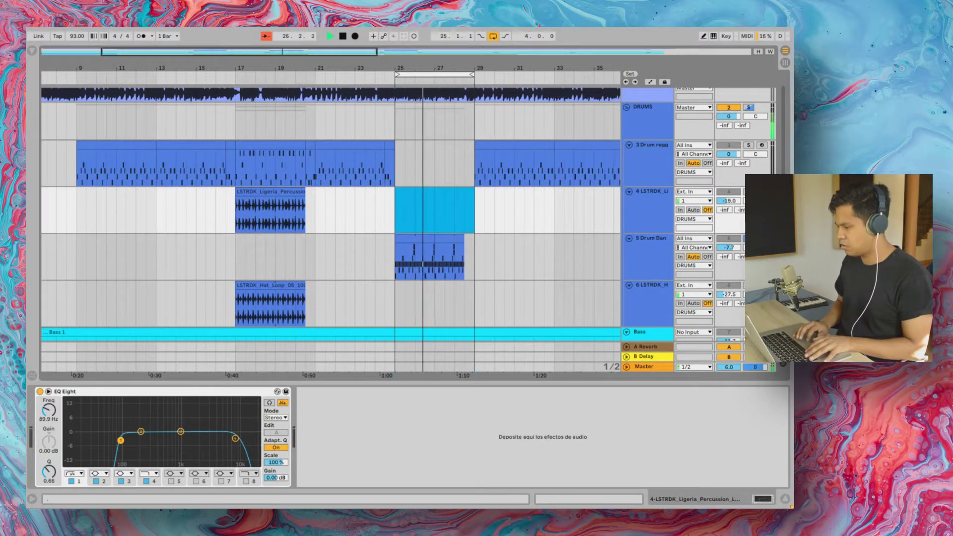
Open the Drum Dance Hall track's Drum Rack, audition the SS_DXP_kick_oneshot_roses pad and show its sample
left_click(655, 252)
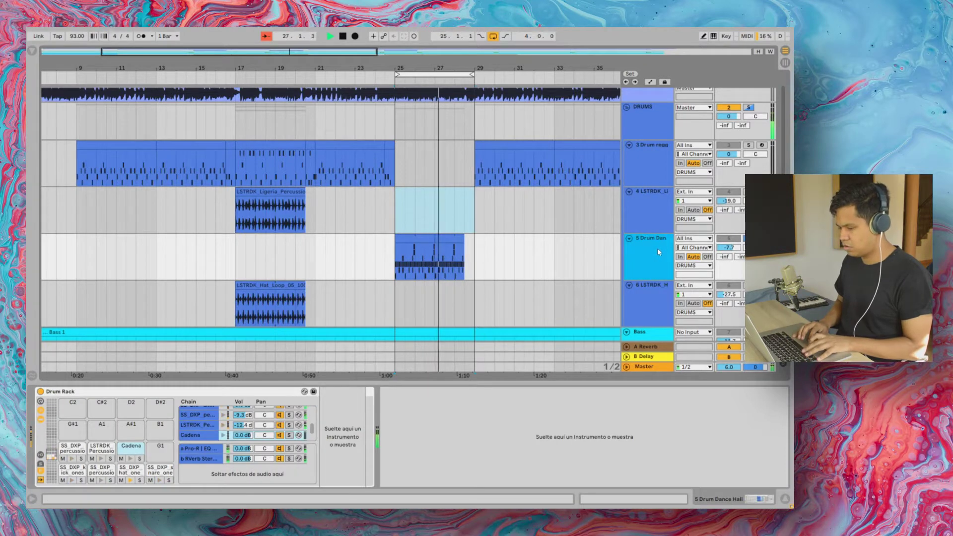
left_click(71, 481)
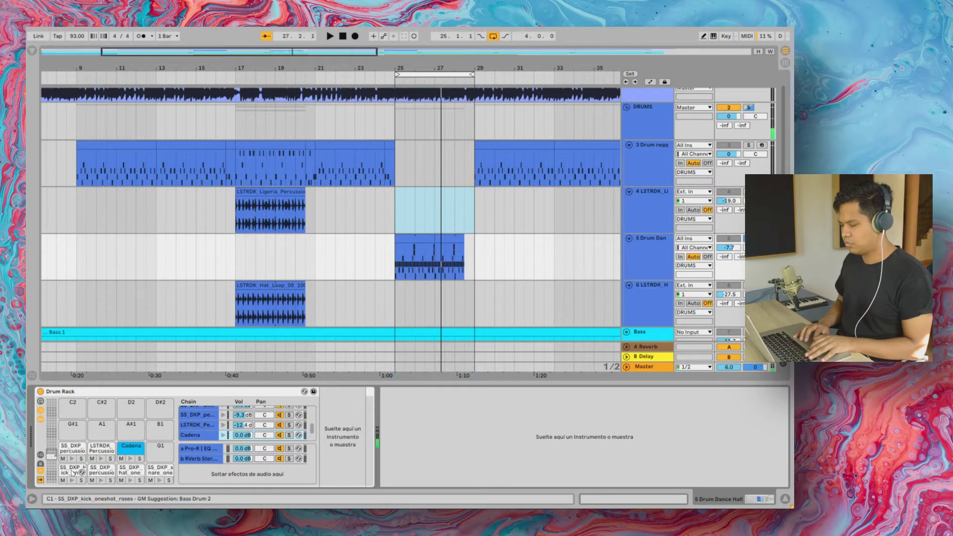
left_click(72, 472)
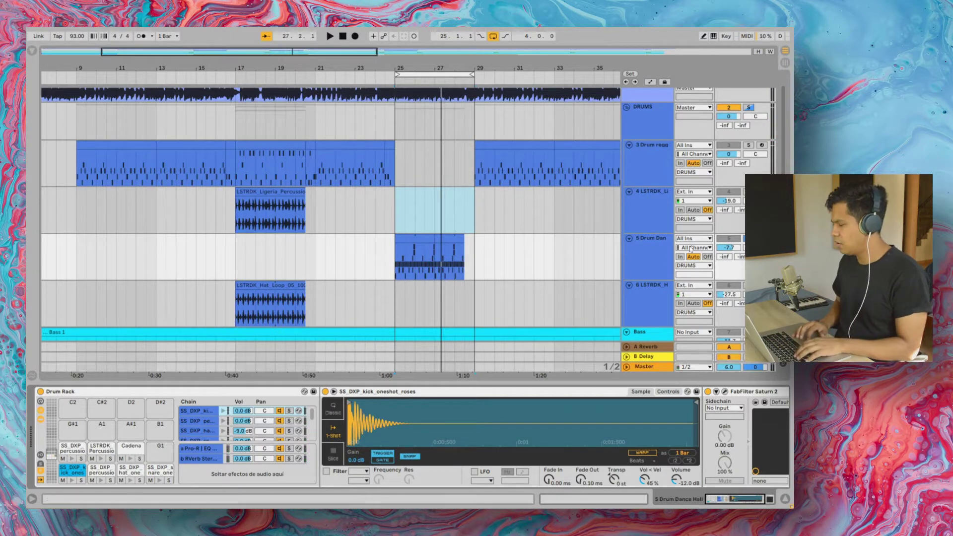
Unsolo the Drum Dance Hall track and play the loop with the whole DRUMS group, looking over the bass and instrument tracks
left_click(749, 239)
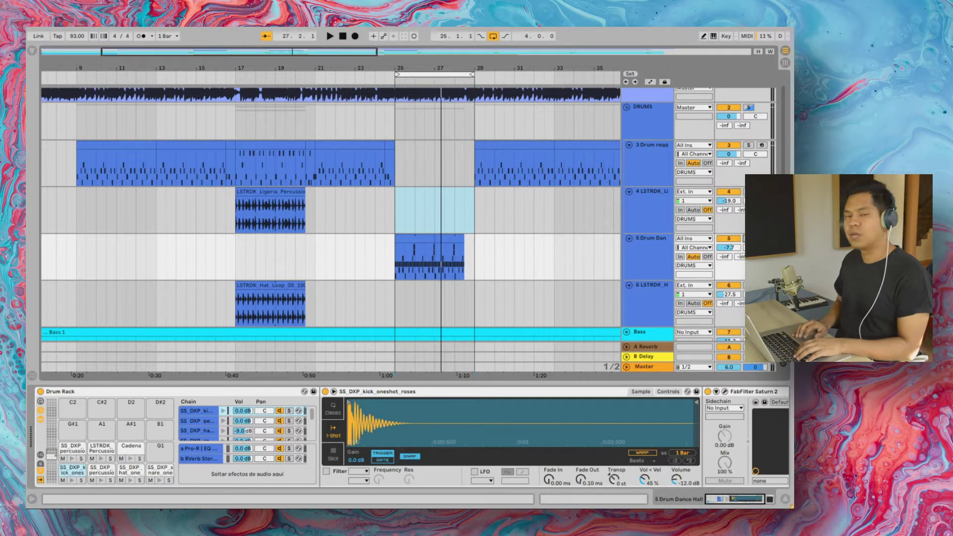
key("space")
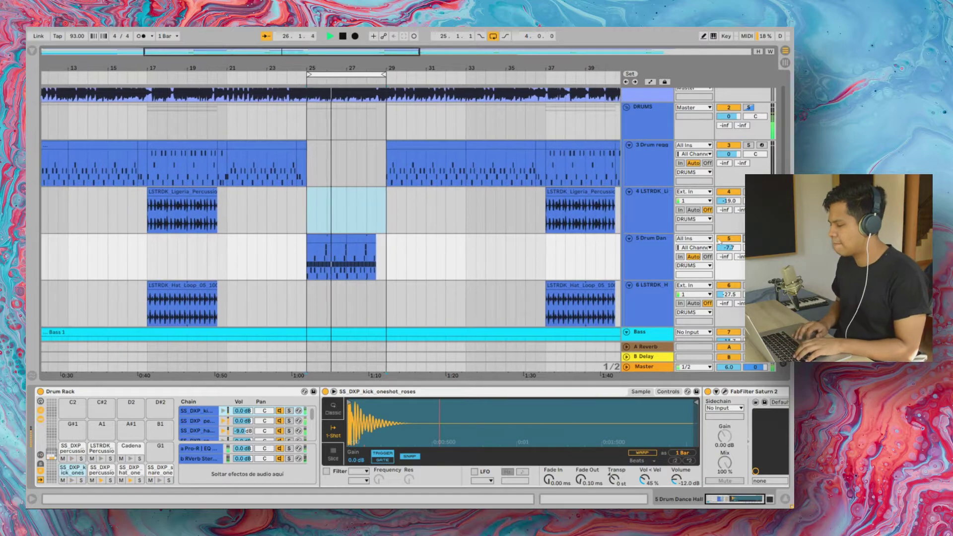
scroll(471, 200, "down", 10)
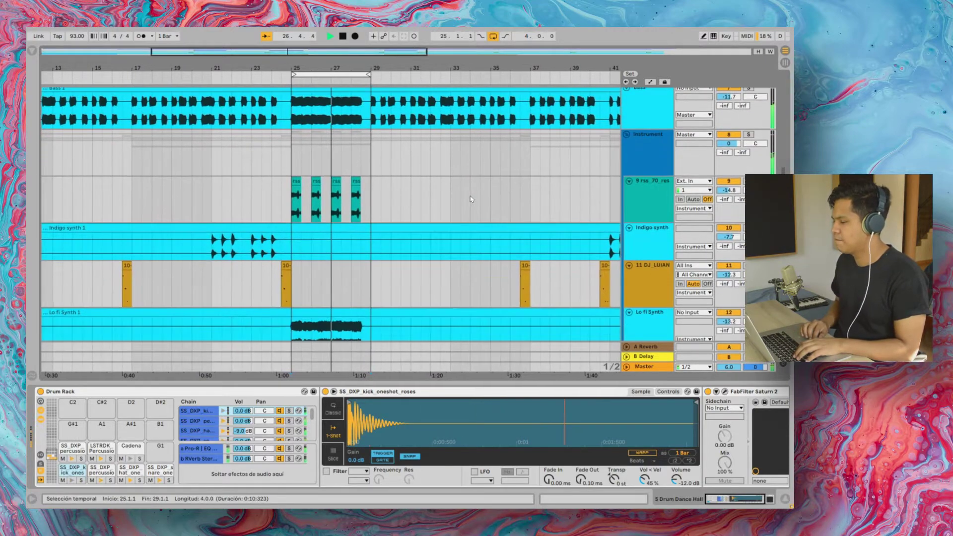
scroll(471, 199, "down", 4)
scroll(471, 199, "up", 10)
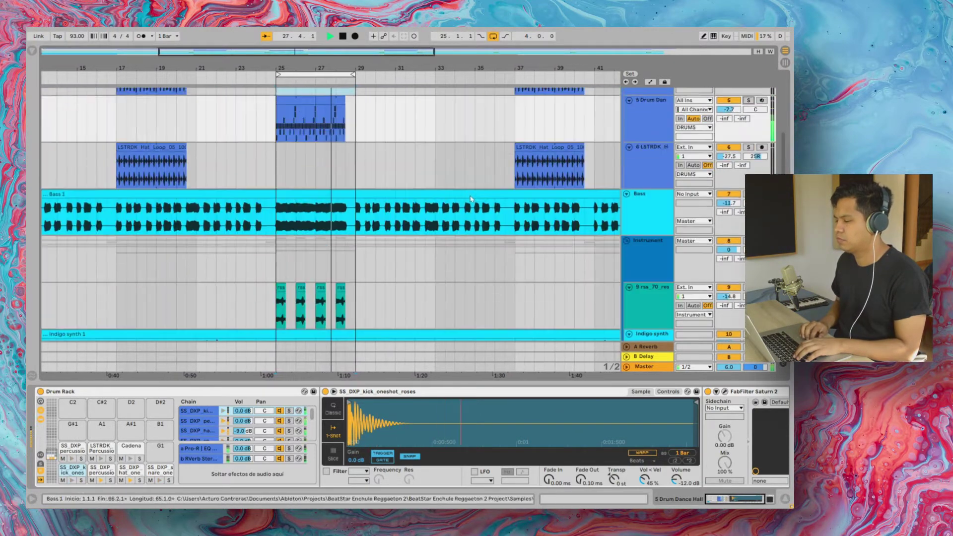
scroll(471, 199, "up", 2)
scroll(390, 209, "left", 5)
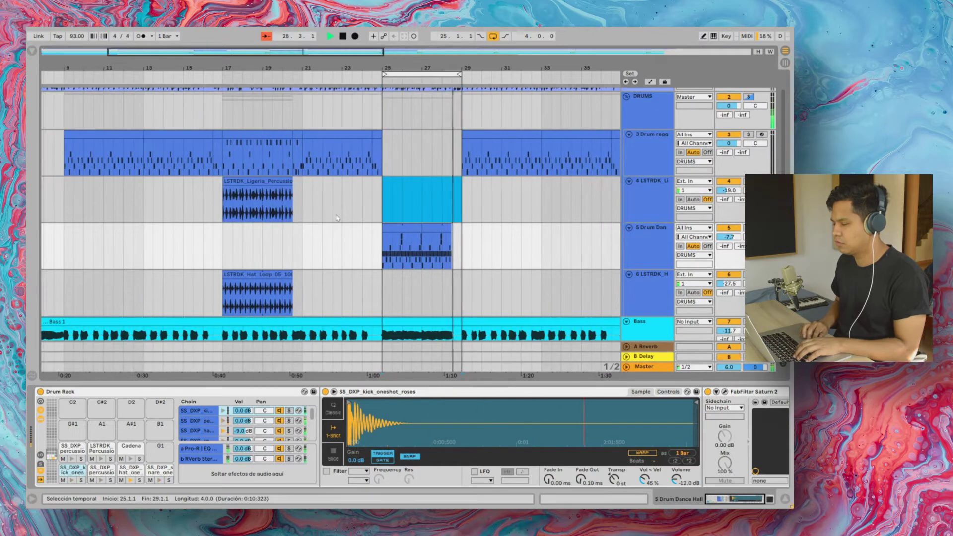
scroll(637, 268, "down", 2)
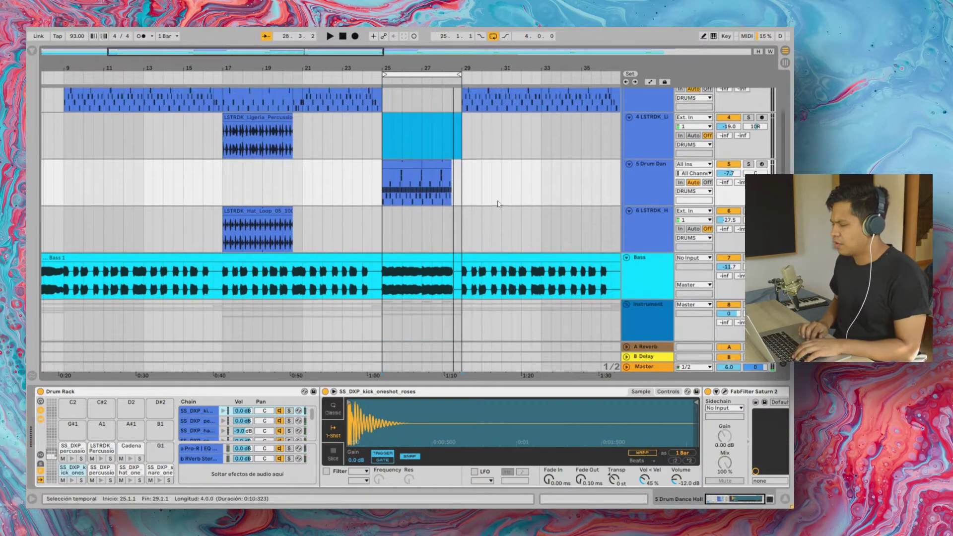
Show the LSTRDK_Hat_Loop track's EQ Eight and play its loop soloed from bar 17
left_click(637, 268)
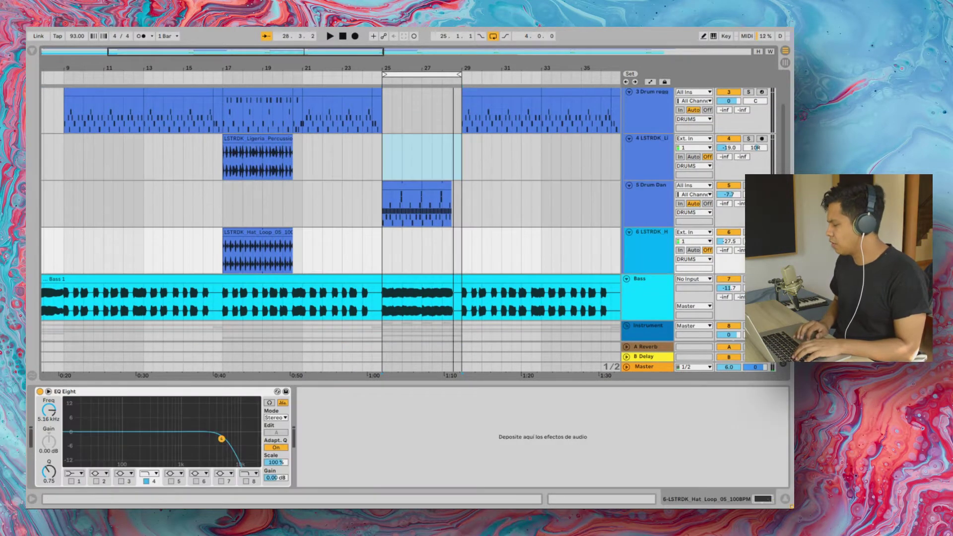
left_click(225, 252)
key("space")
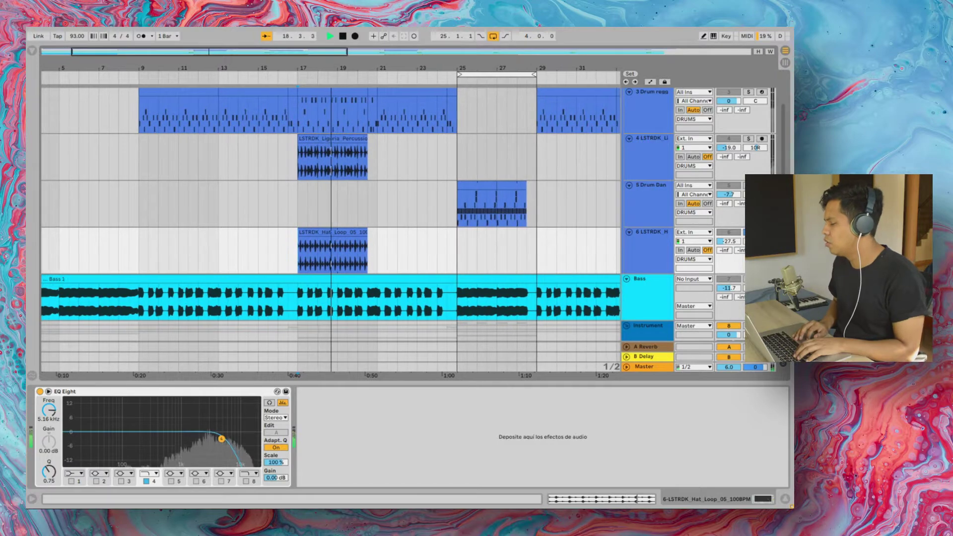
scroll(751, 118, "up", 5)
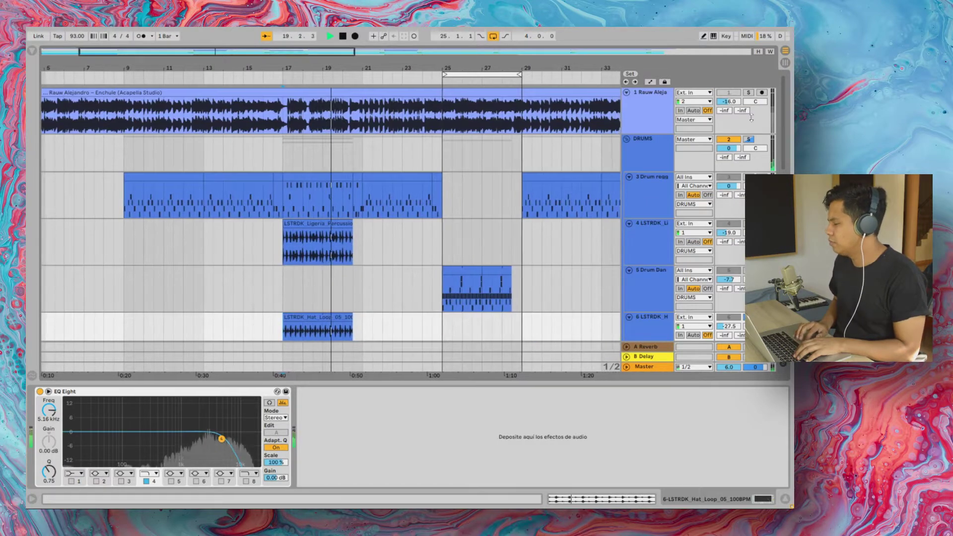
key("space")
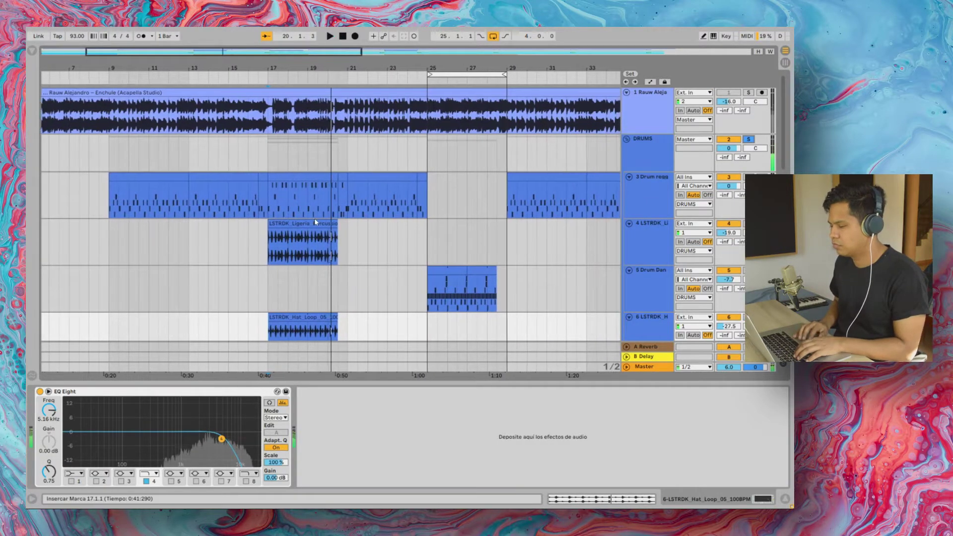
Play the soloed DRUMS group from bar 17, muting and unmuting the hat loop track to compare
key("space")
scroll(721, 238, "down", 4)
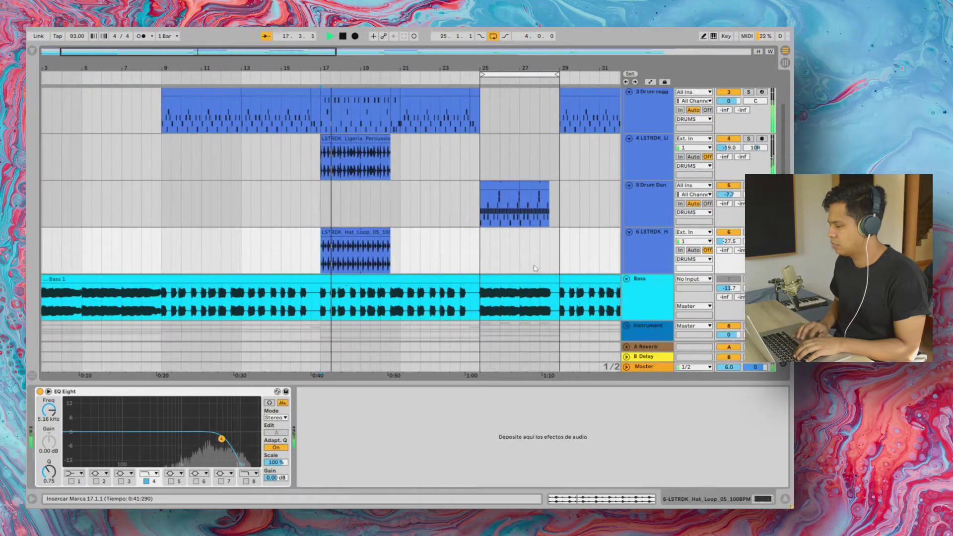
left_click(735, 233)
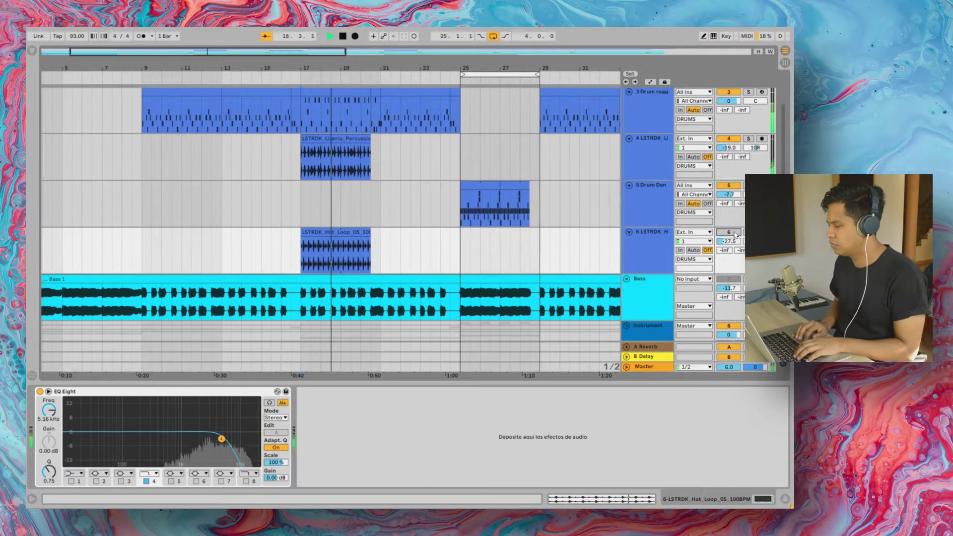
left_click(735, 234)
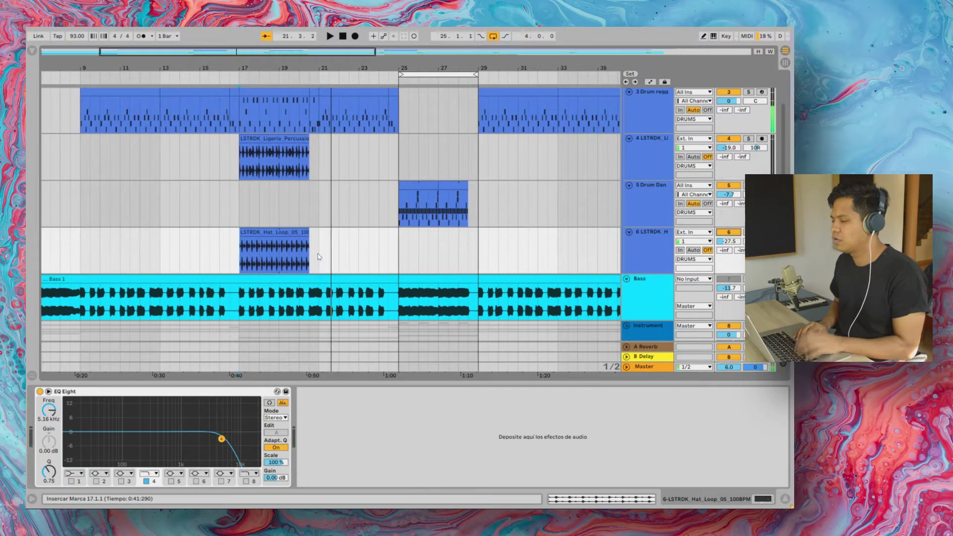
Show the Bass track's effect chain and play the bass soloed from bar 9
scroll(347, 187, "down", 5)
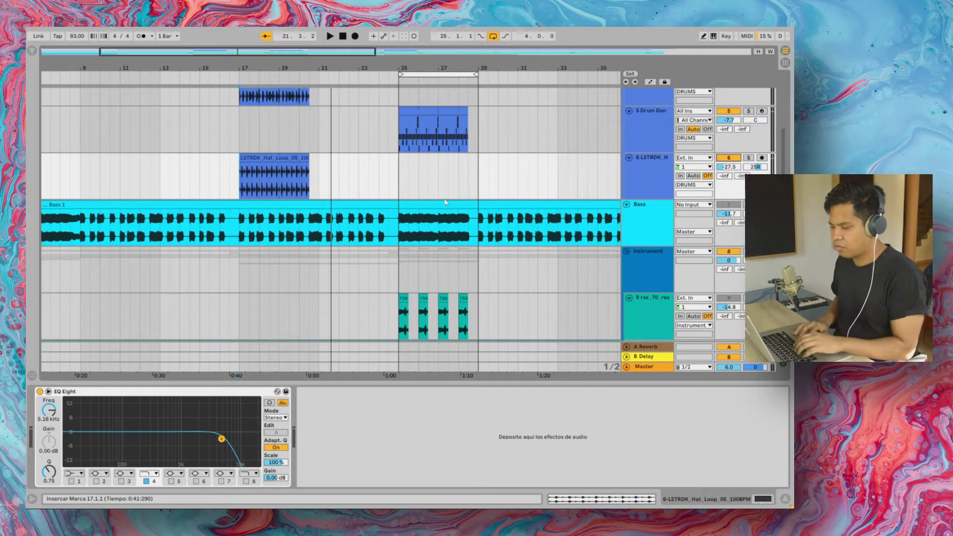
left_click(631, 215)
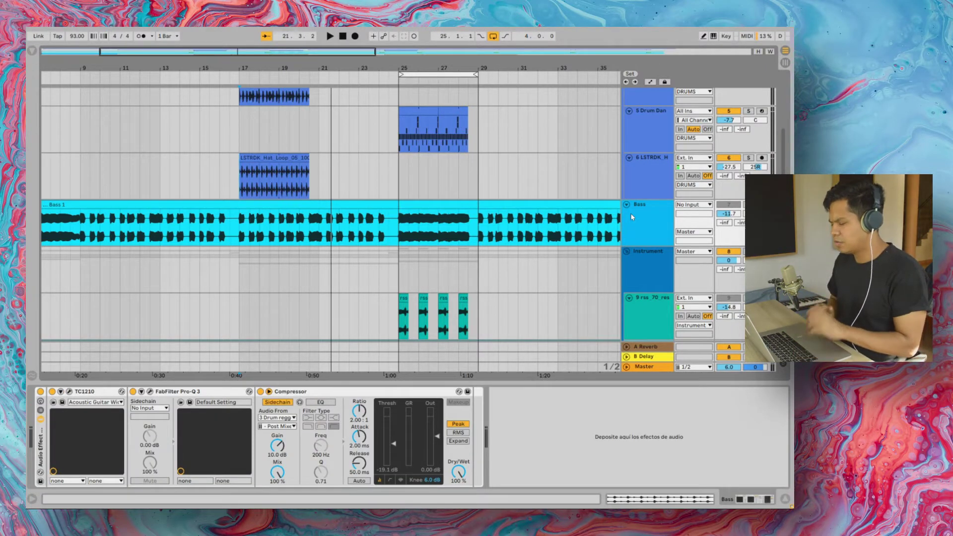
scroll(355, 230, "left", 5)
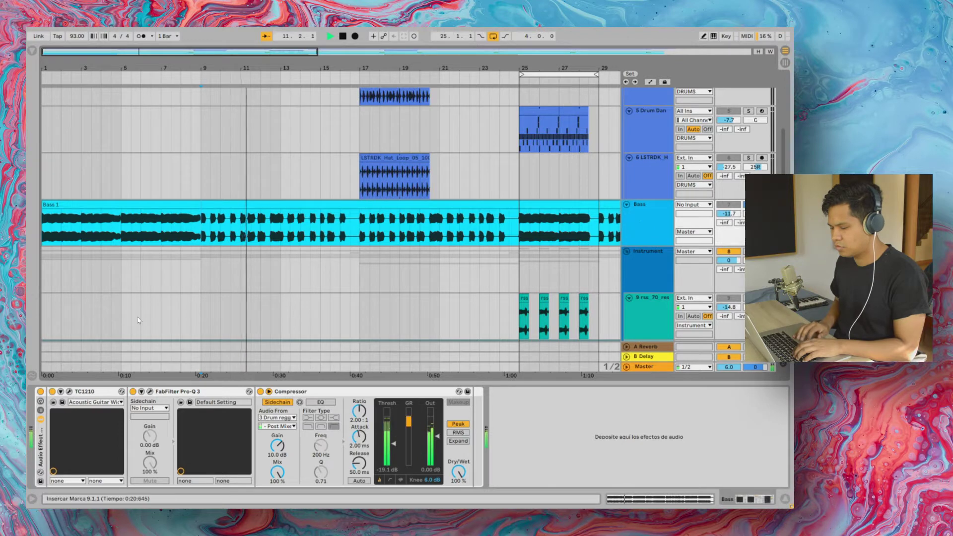
key("space")
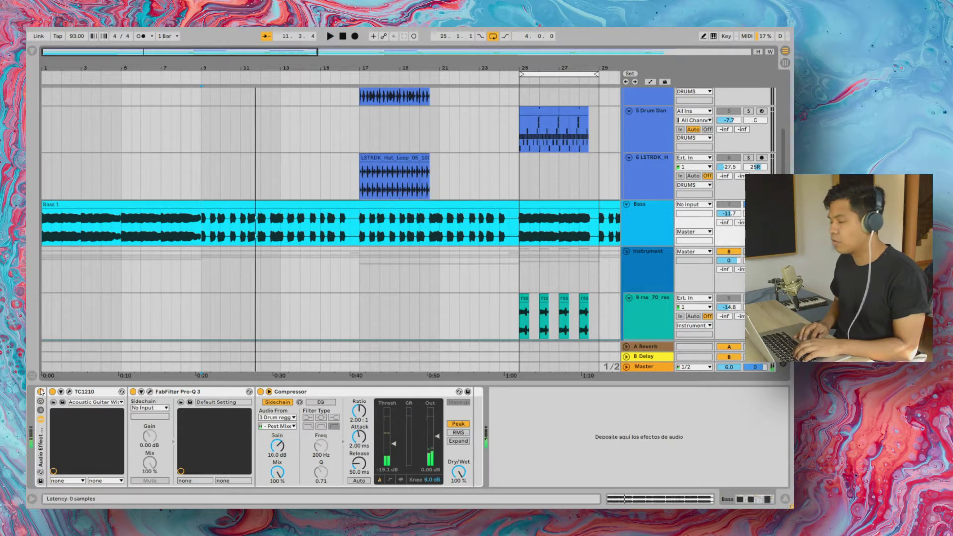
Compare the soloed bass from bar 9 with its Audio Effect Rack bypassed and re-enabled
left_click(41, 391)
key("space")
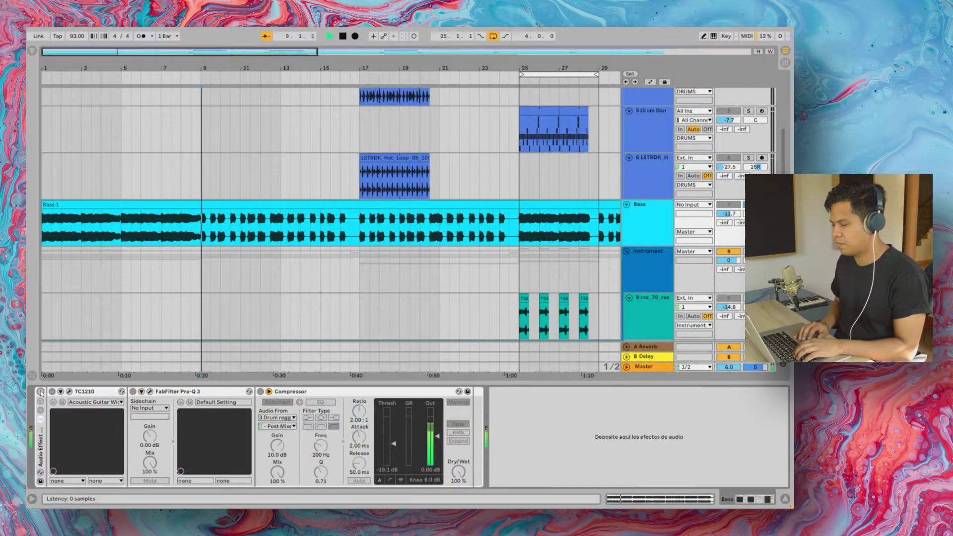
key("space")
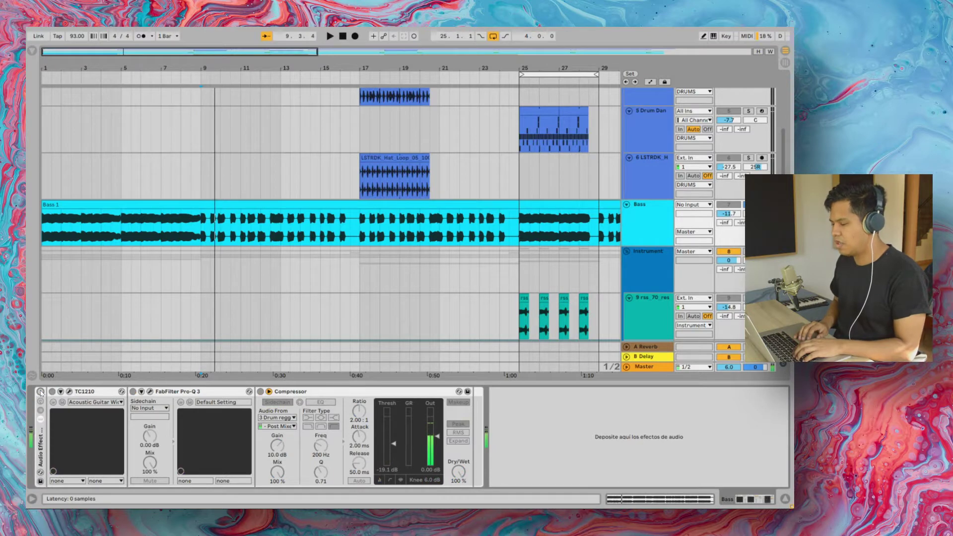
left_click(40, 392)
key("space")
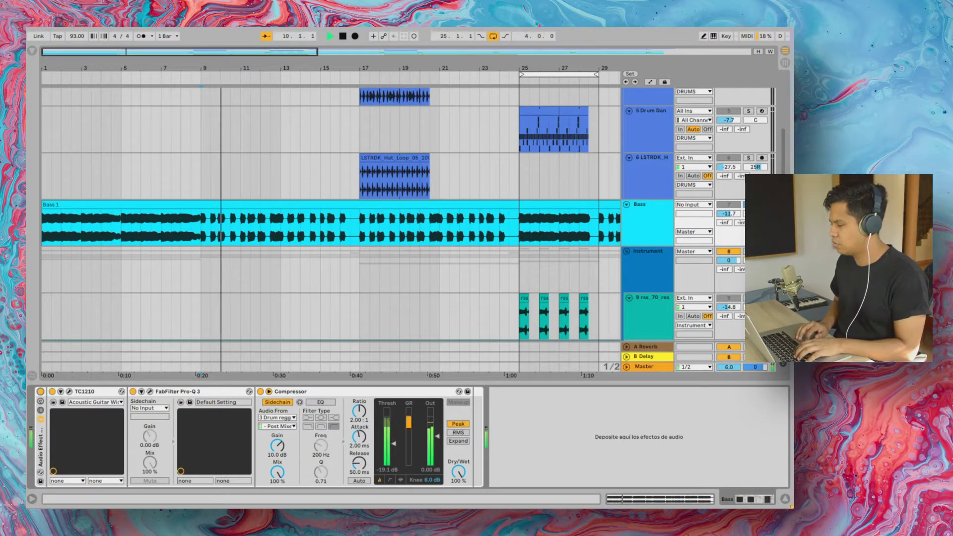
Unsolo the bass and play the full mix from bars 17 and 21, bypassing and re-enabling the bass effect rack
left_click(748, 204)
left_click(358, 231)
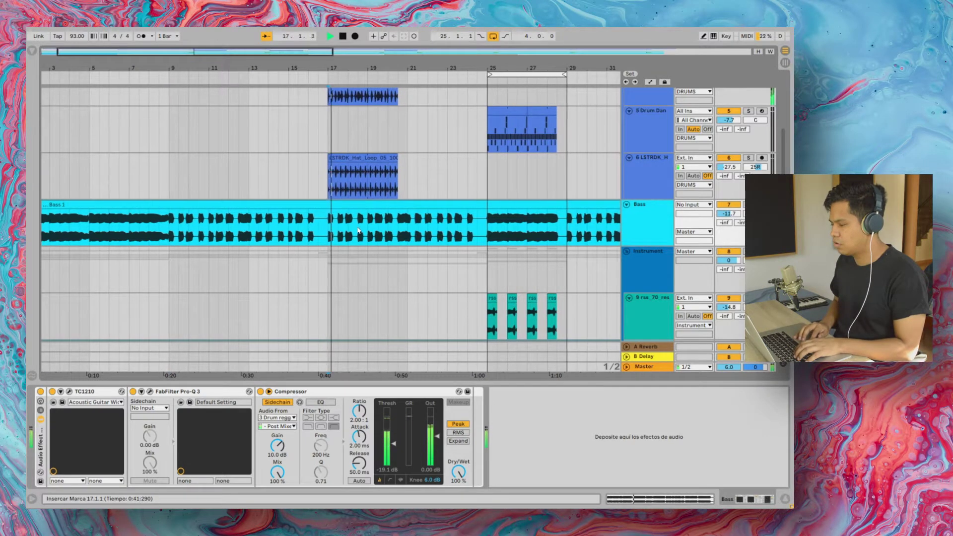
left_click(401, 235)
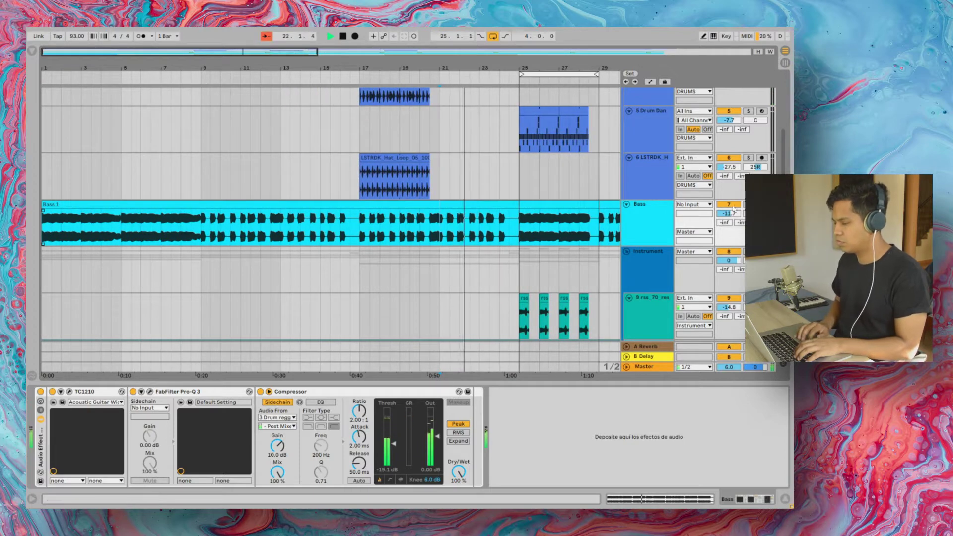
left_click(41, 392)
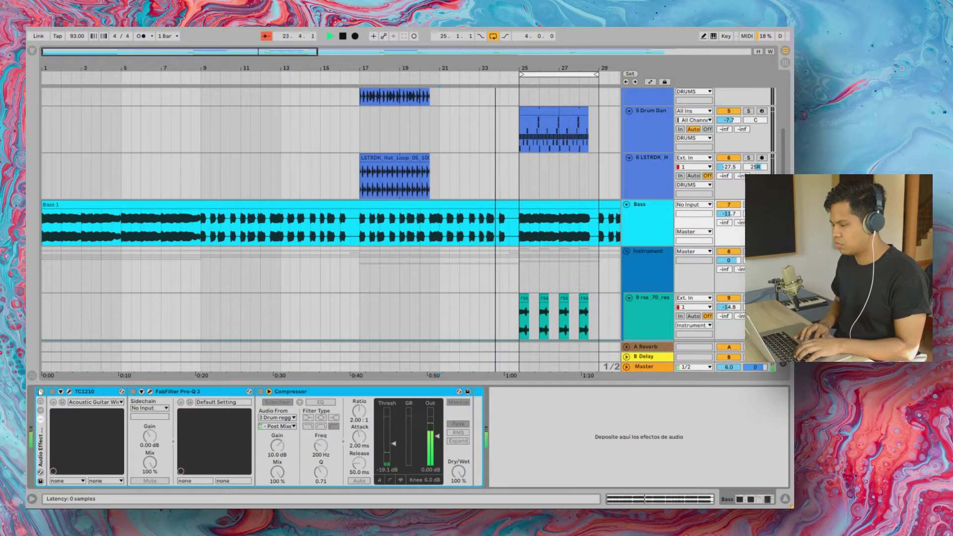
left_click(41, 392)
key("space")
Show the device chains of the Instrument group and the rss_70_resampled_loop track
scroll(213, 238, "down", 5)
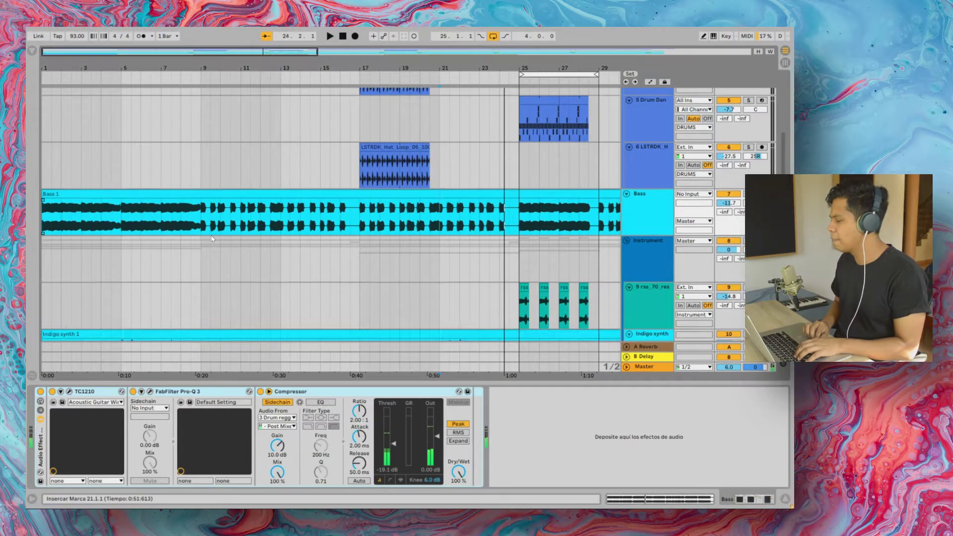
left_click(648, 191)
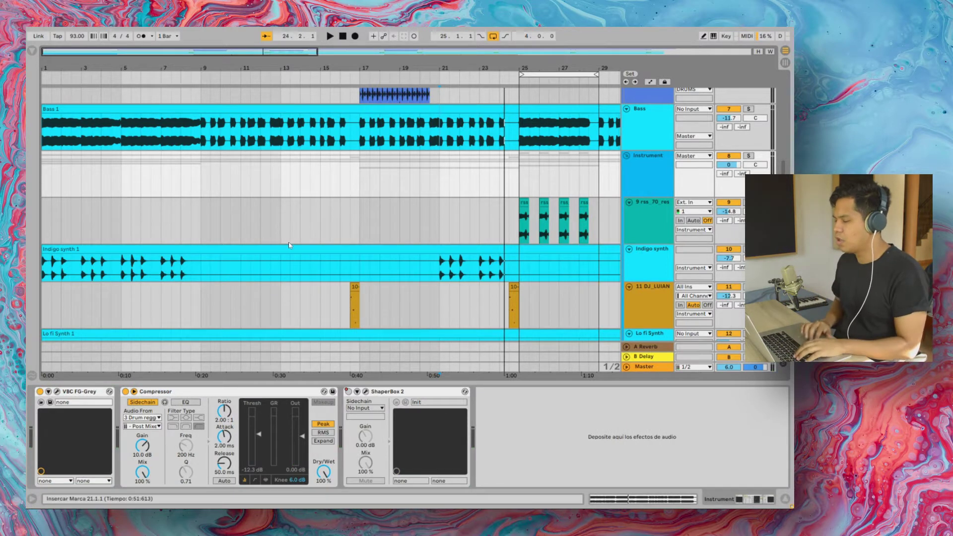
scroll(523, 181, "right", 5)
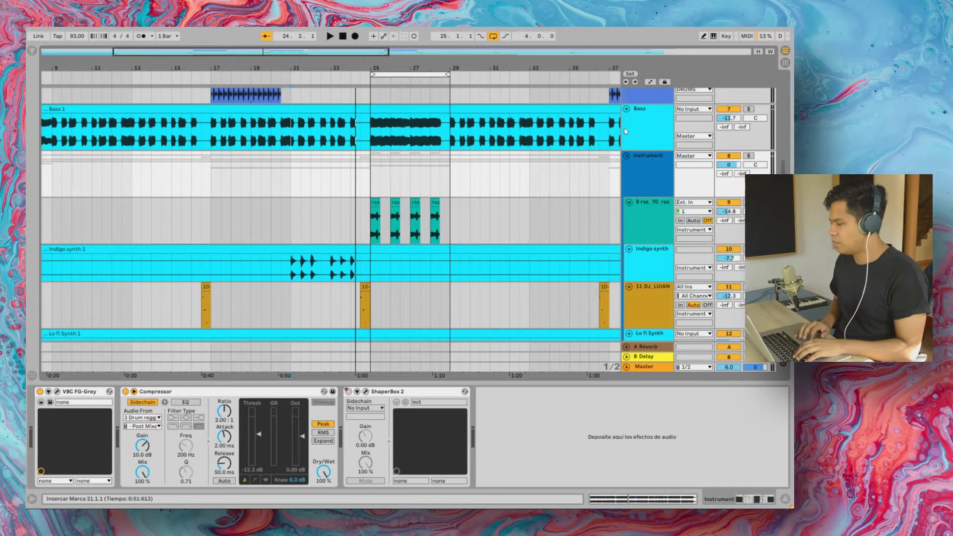
left_click(660, 216)
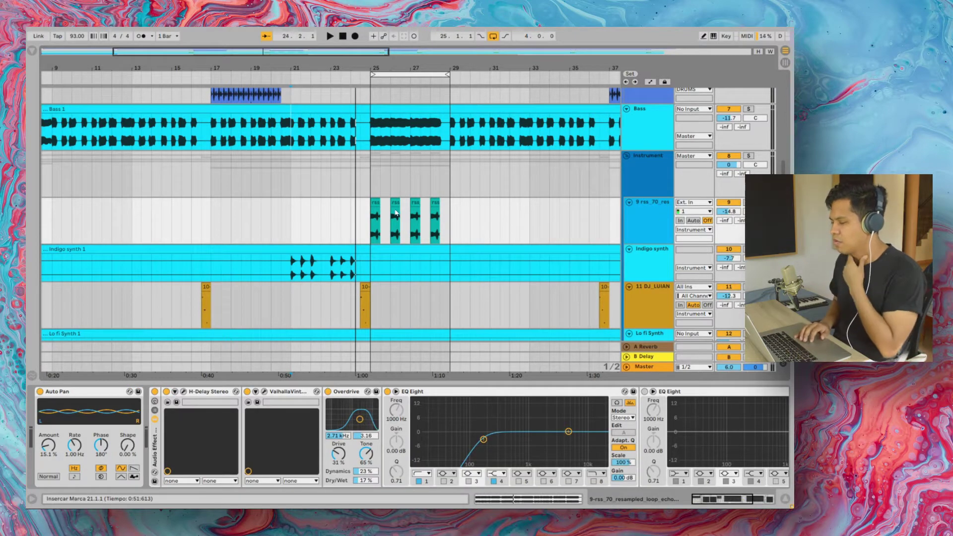
Play the rss_70_resampled_loop clips soloed from bar 25 and unsolo the track during playback
key("space")
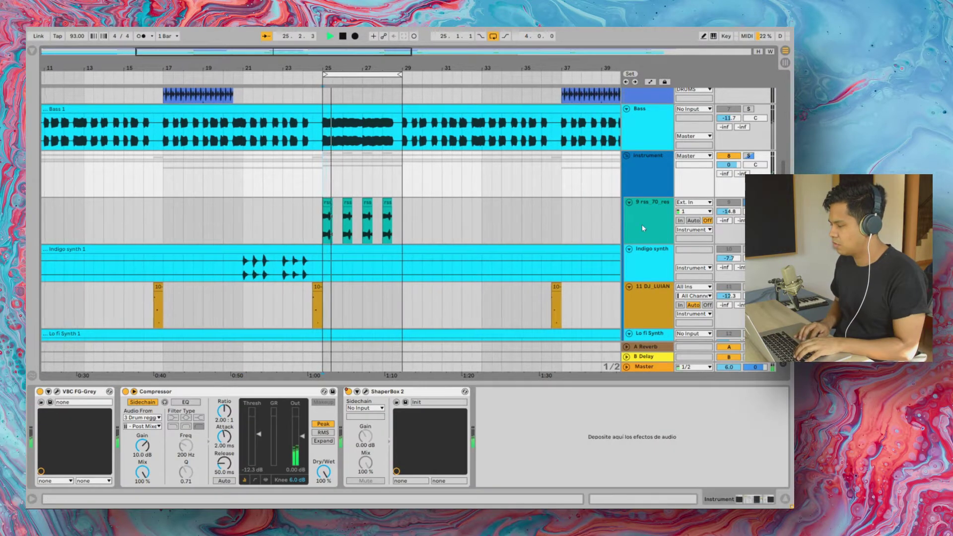
left_click(643, 225)
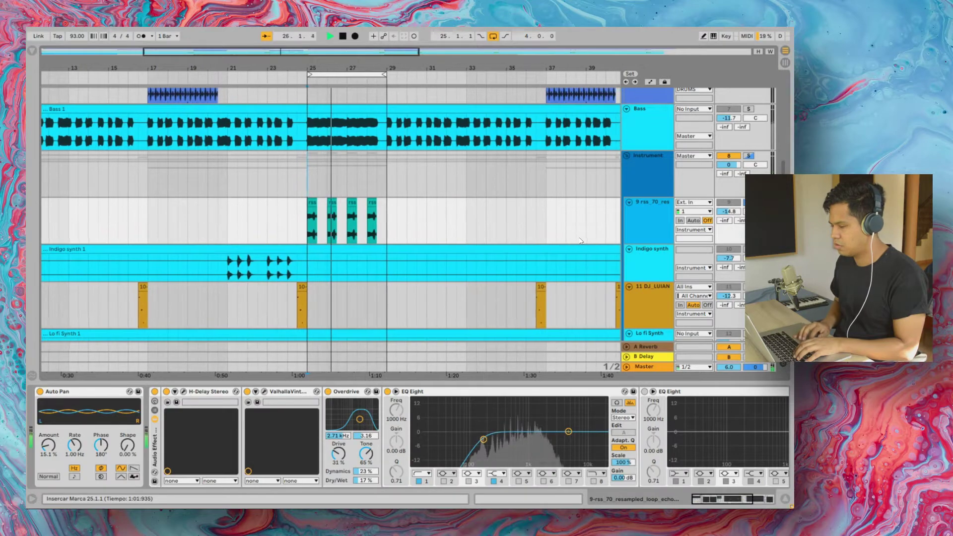
left_click(749, 203)
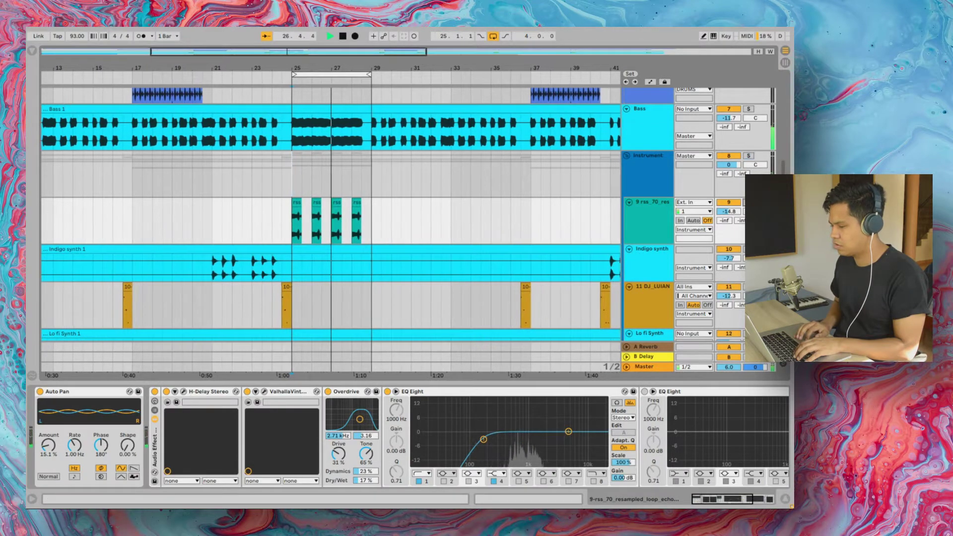
Look over the drum, bass and synth tracks while the bar 25 section plays in the full mix
scroll(540, 205, "up", 5)
scroll(541, 204, "down", 3)
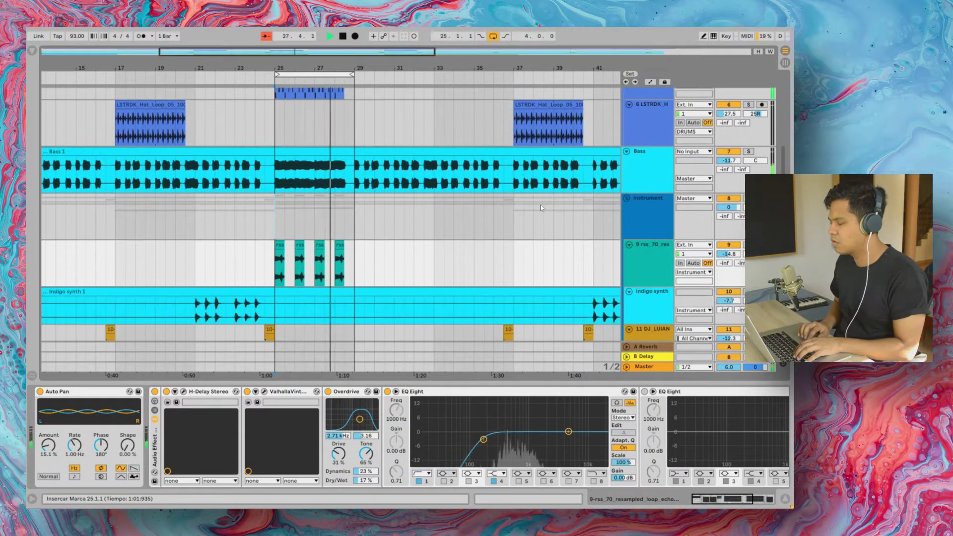
scroll(541, 205, "down", 3)
scroll(458, 244, "down", 3)
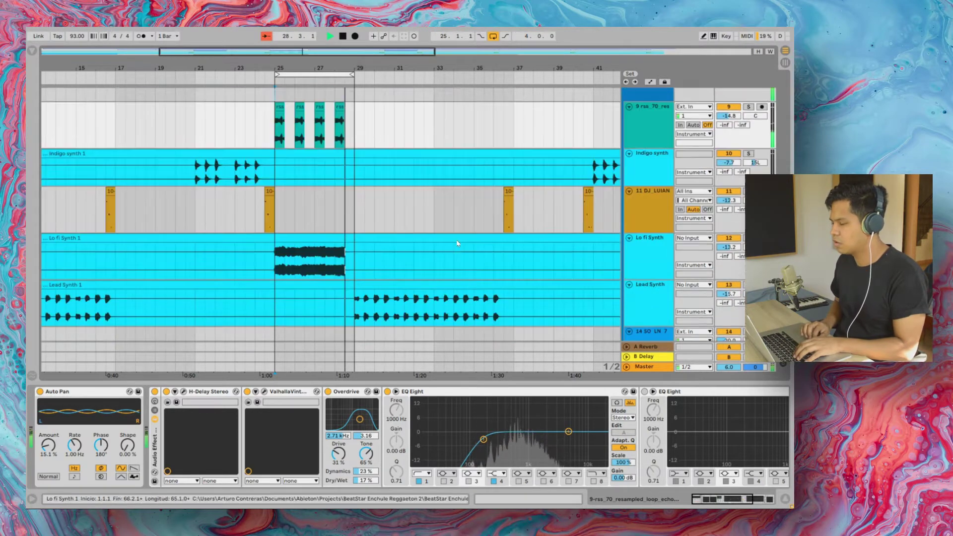
scroll(458, 244, "left", 5)
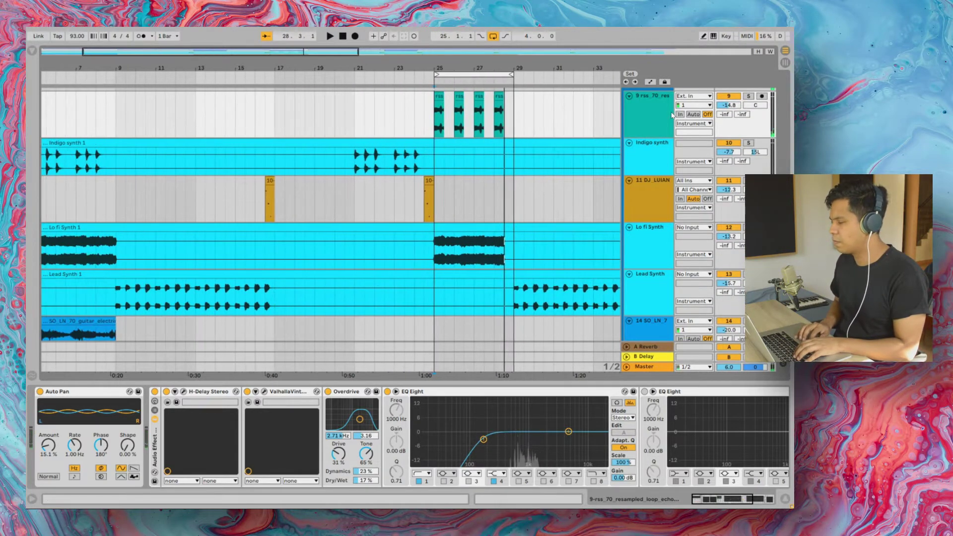
left_click(654, 106)
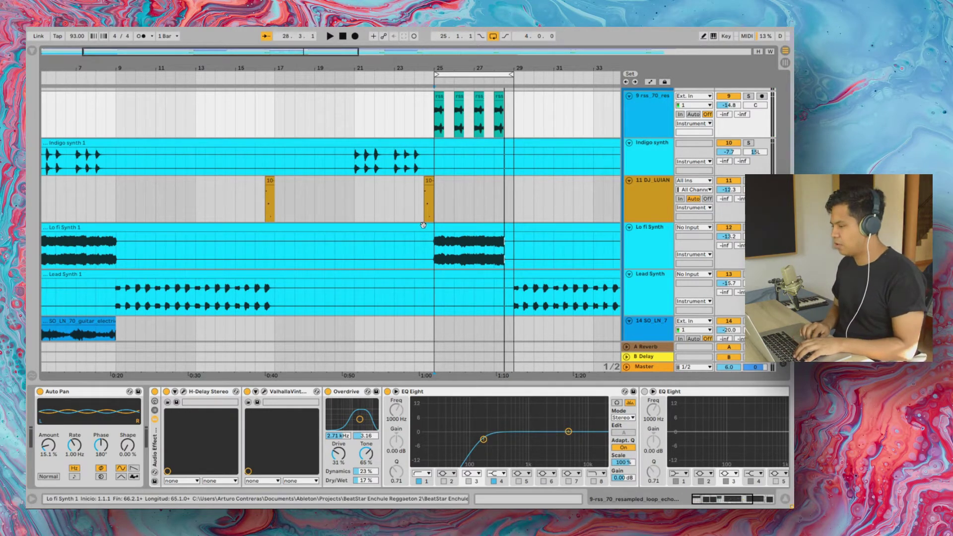
Solo the Indigo synth track, show its effect chain and play its clip from bar 21
left_click(749, 144)
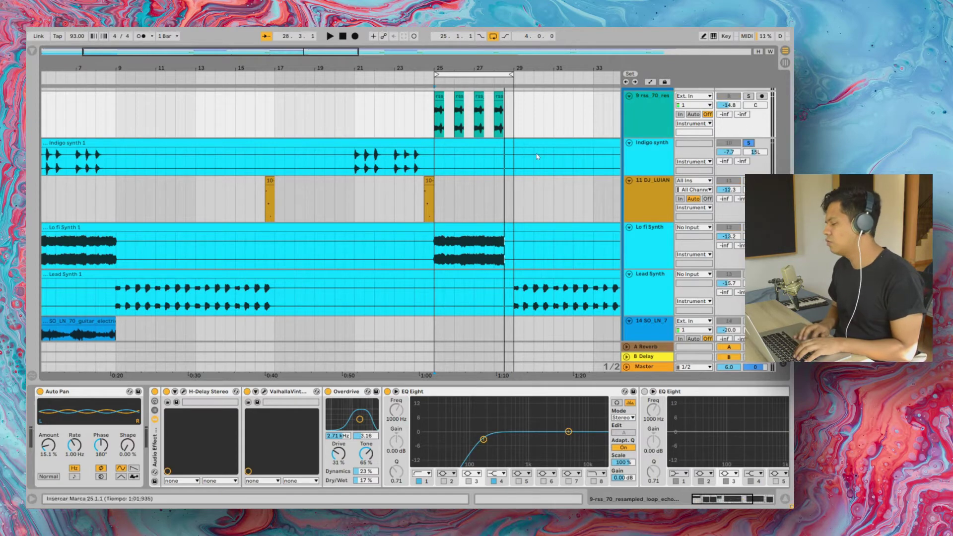
left_click(351, 165)
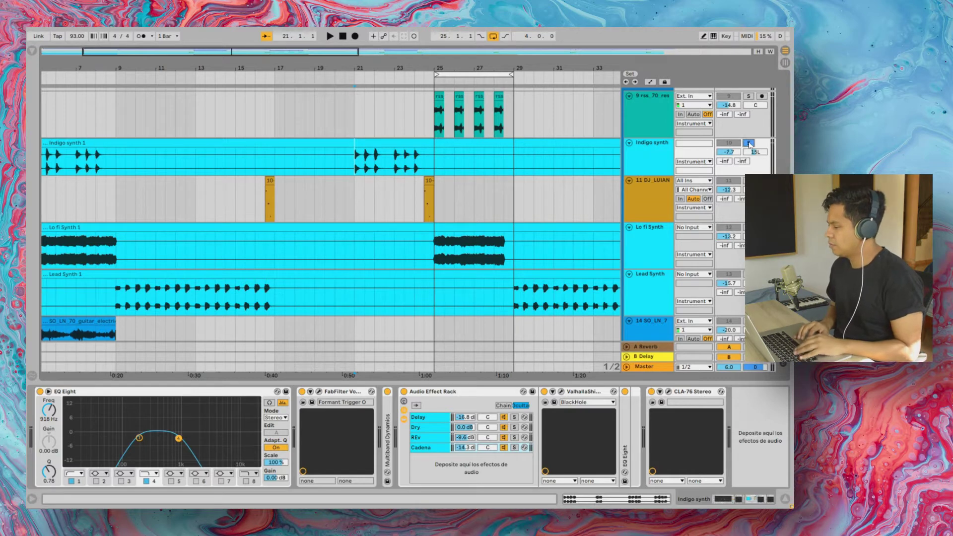
key("space")
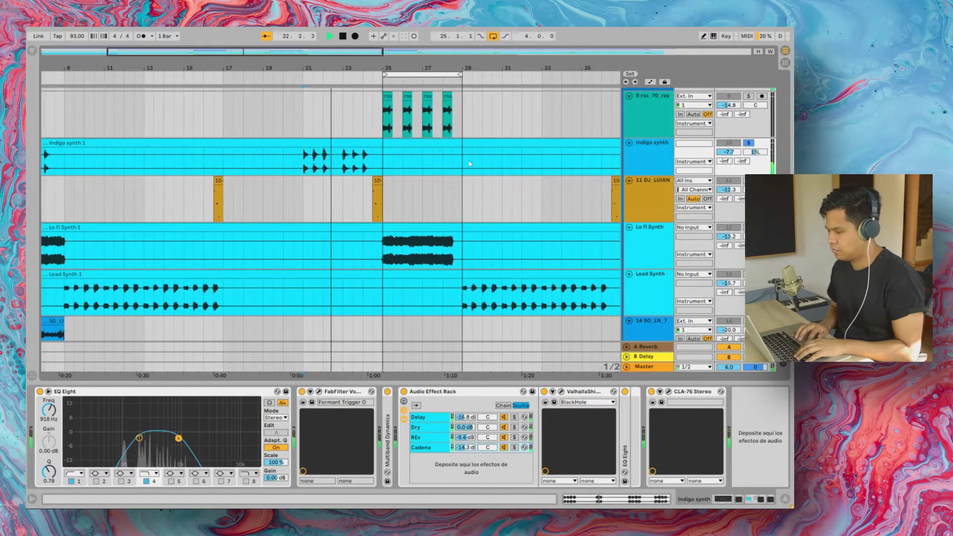
scroll(469, 163, "left", 5)
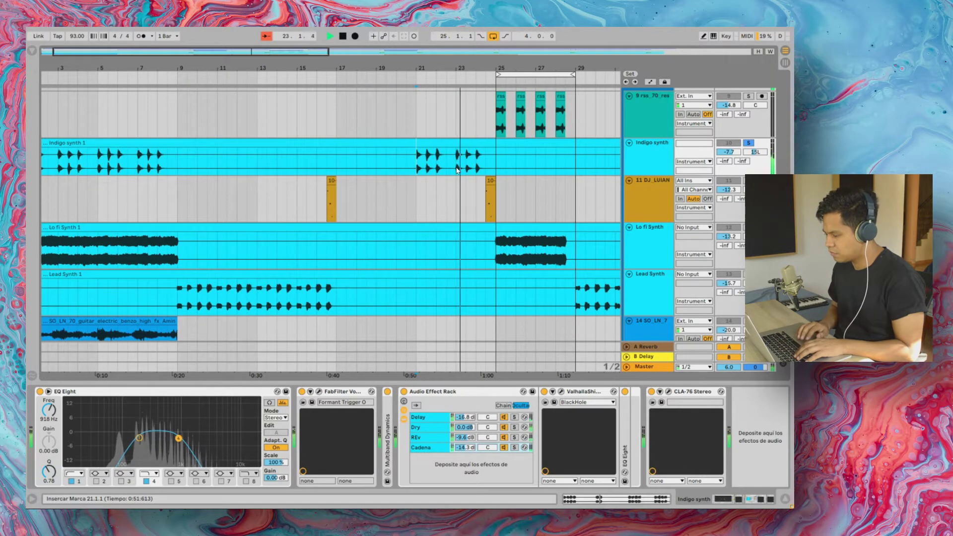
Show the DJ_LUIAN_sub_lester_C sample and play the hit before bar 25, first soloed and again with the full mix
scroll(654, 144, "down", 3)
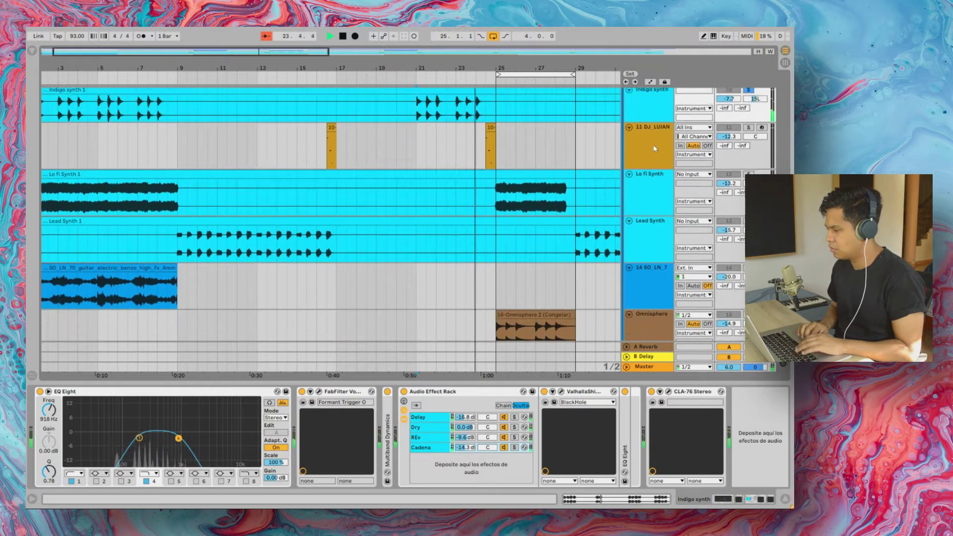
scroll(654, 148, "up", 5)
key("space")
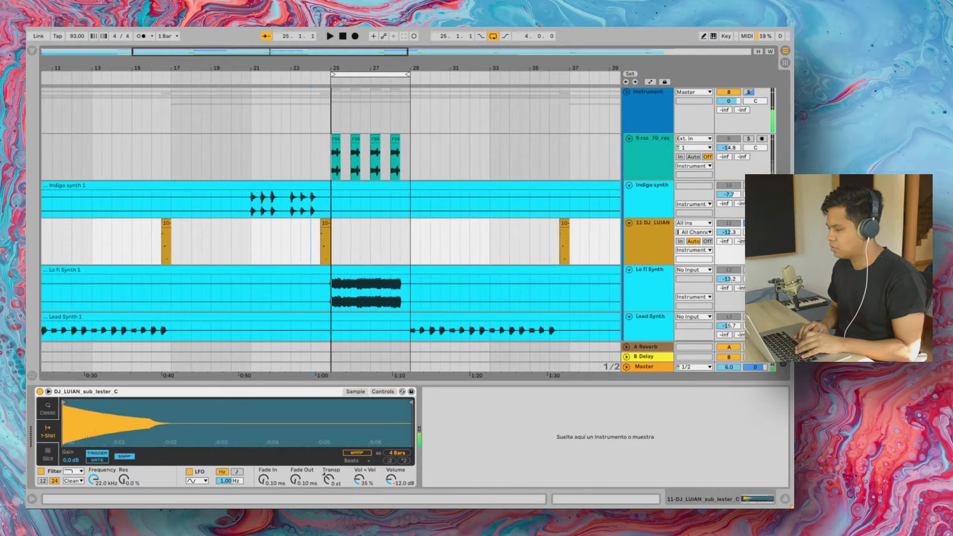
key("space")
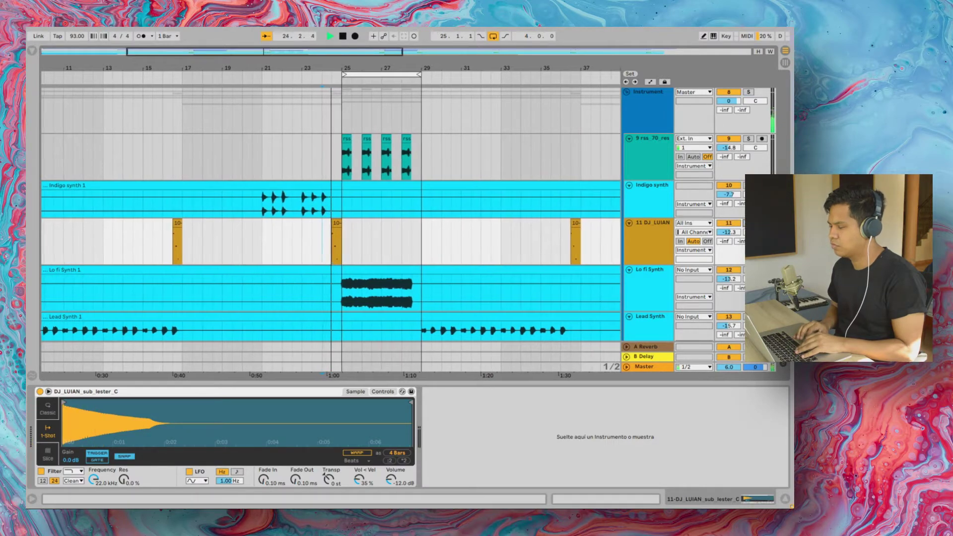
Stop the full-mix playback, solo the Lo fi Synth track, show its effect chain and play its clip from bar 25
key("space")
scroll(355, 217, "down", 2)
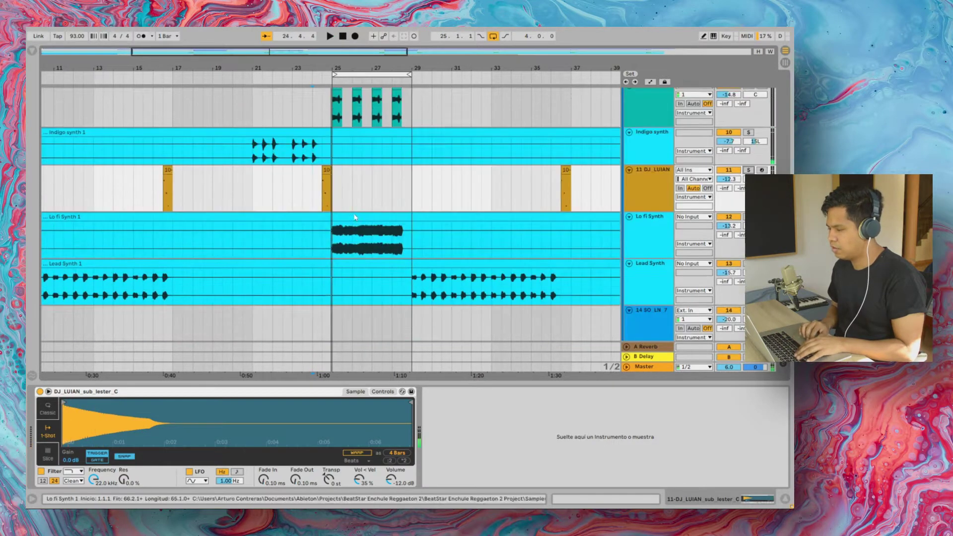
scroll(354, 217, "down", 1)
scroll(368, 221, "left", 3)
left_click(388, 224)
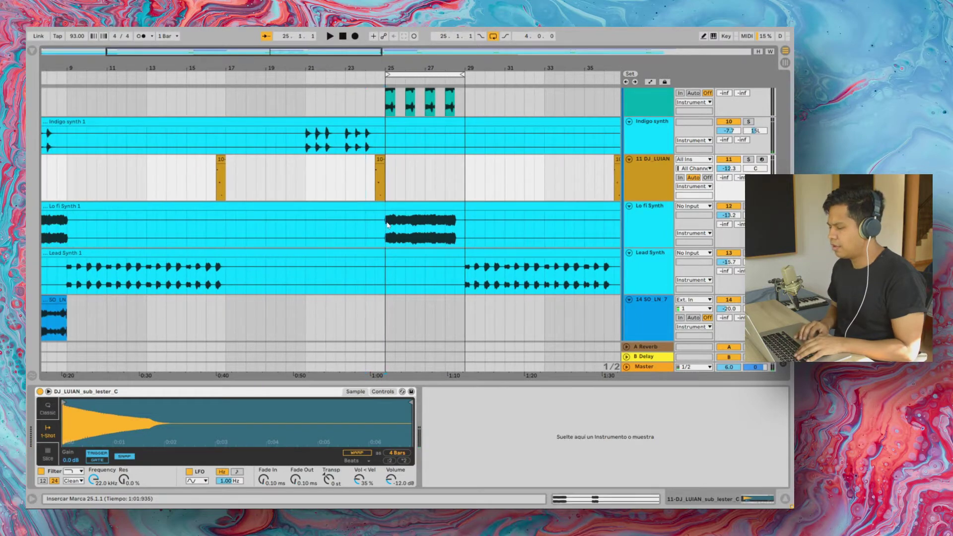
left_click(387, 225)
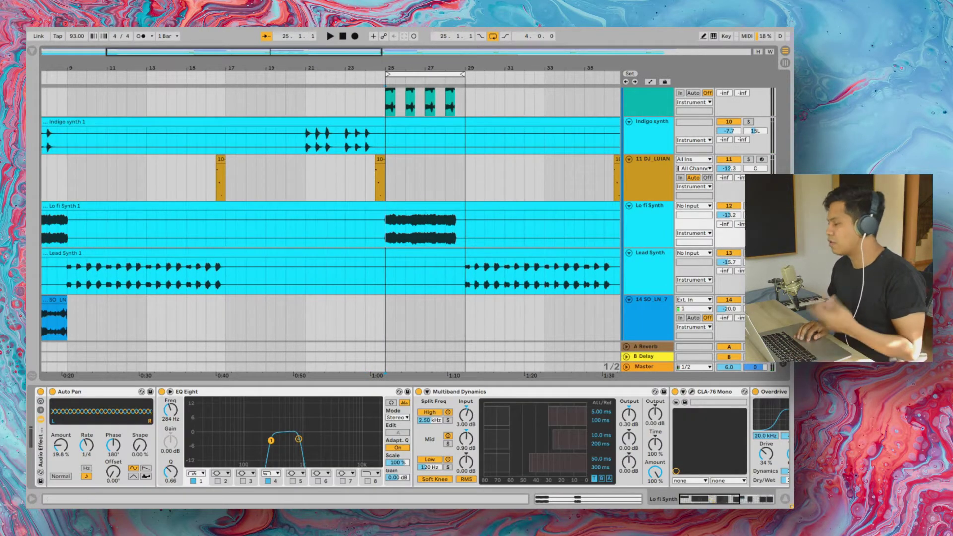
key("space")
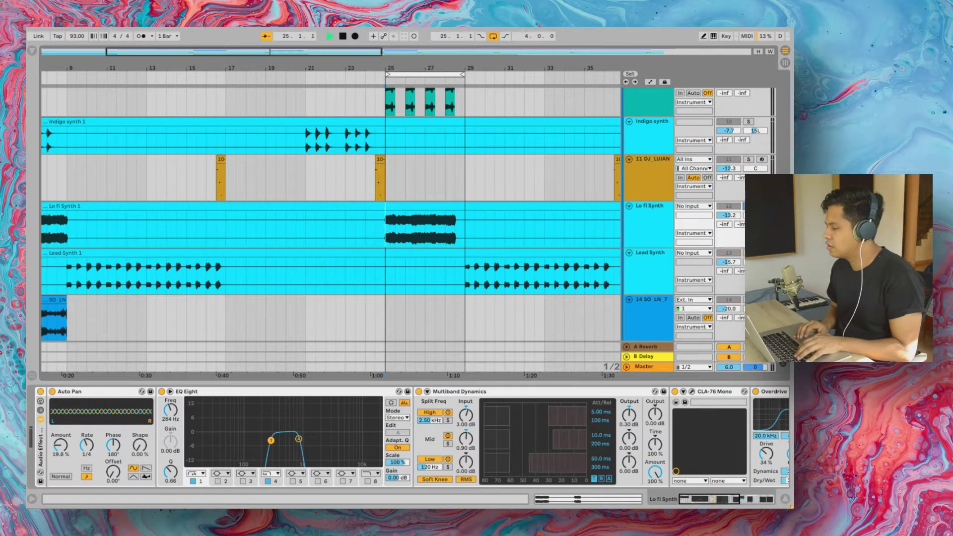
scroll(374, 222, "right", 5)
scroll(375, 221, "left", 7)
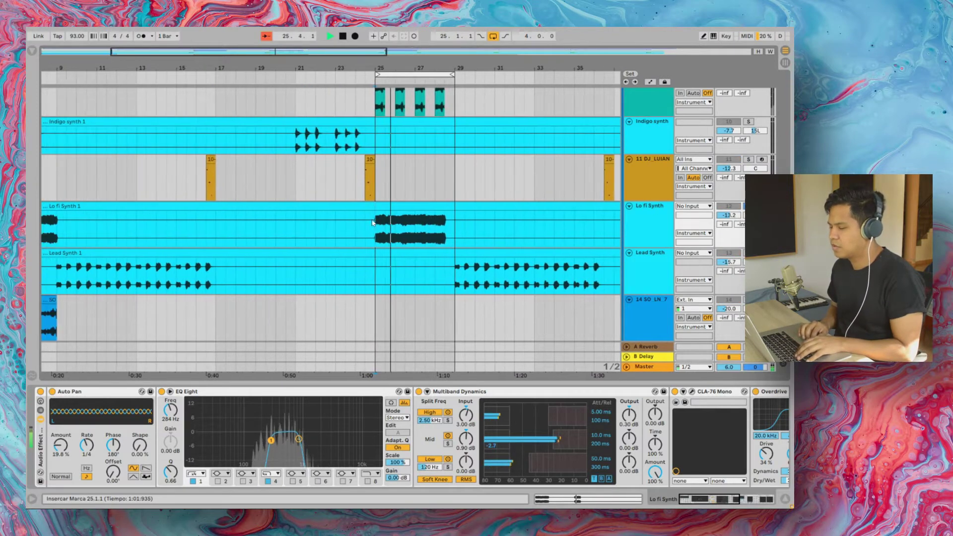
left_click(657, 226)
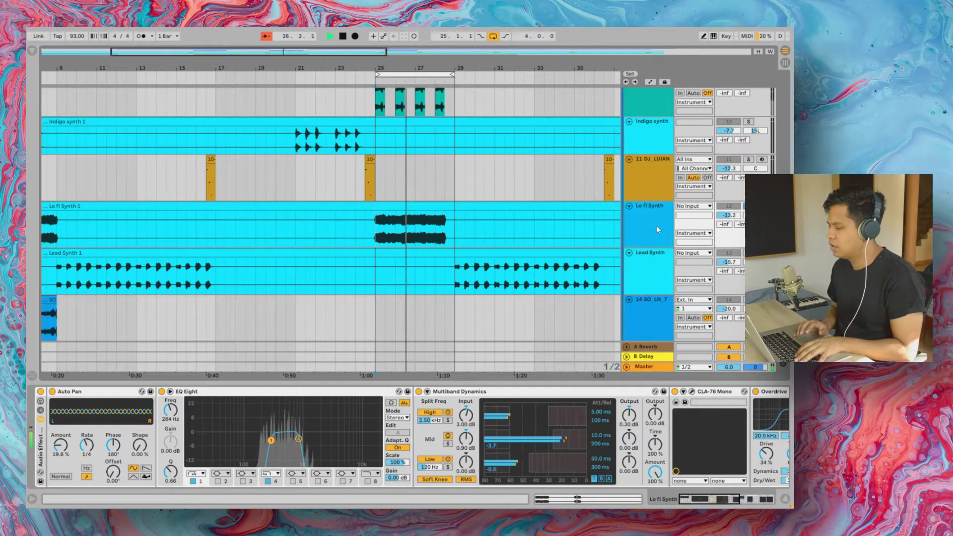
key("space")
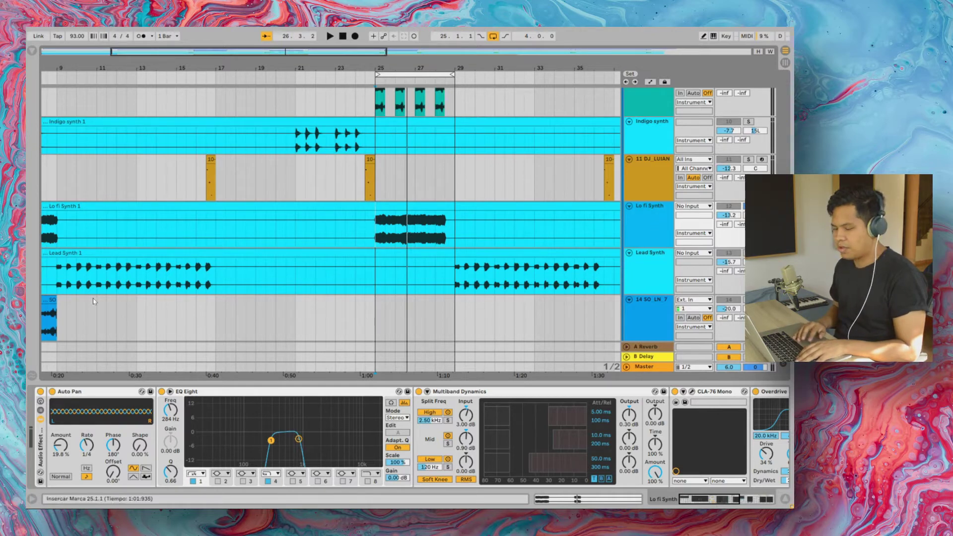
Play the Lo fi Synth section with its effect rack bypassed, and again with the rack re-enabled while viewing its devices
left_click(41, 391)
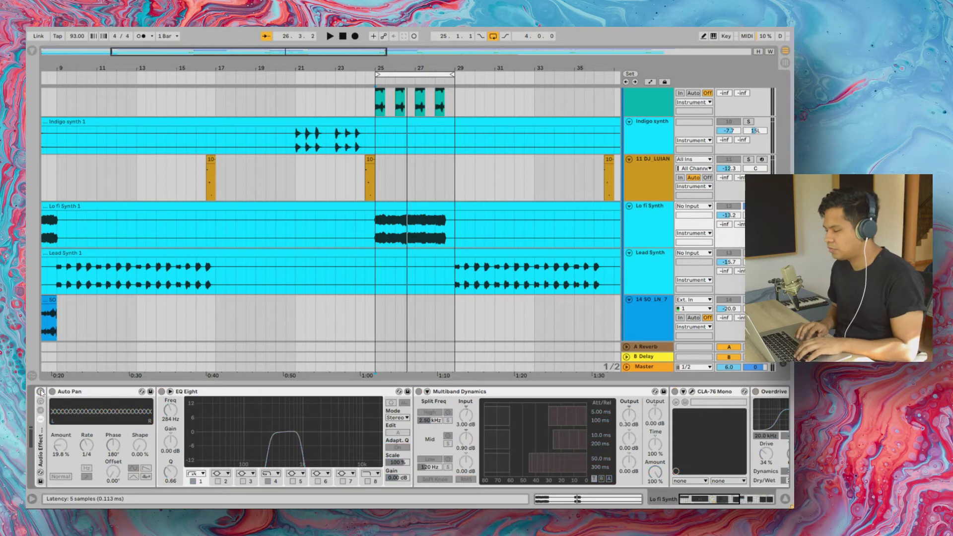
key("space")
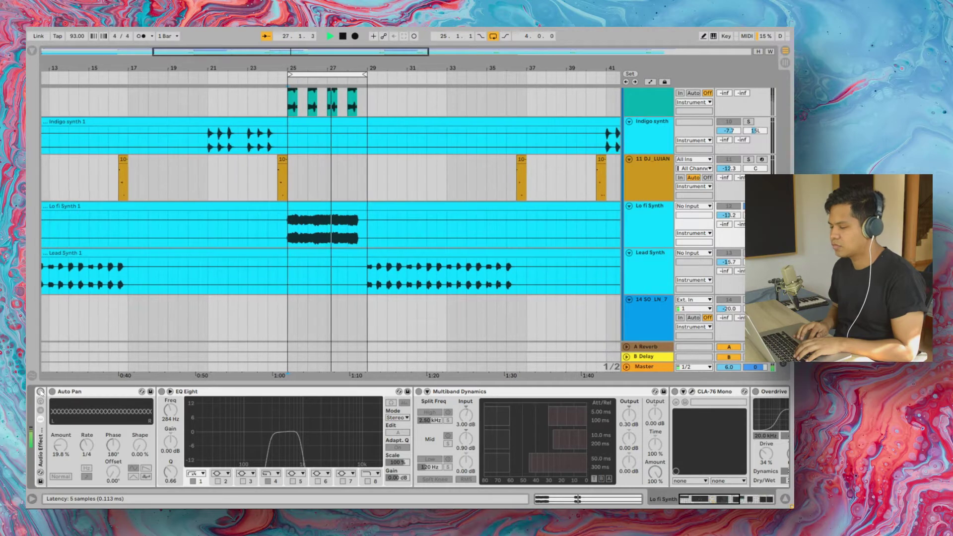
key("space")
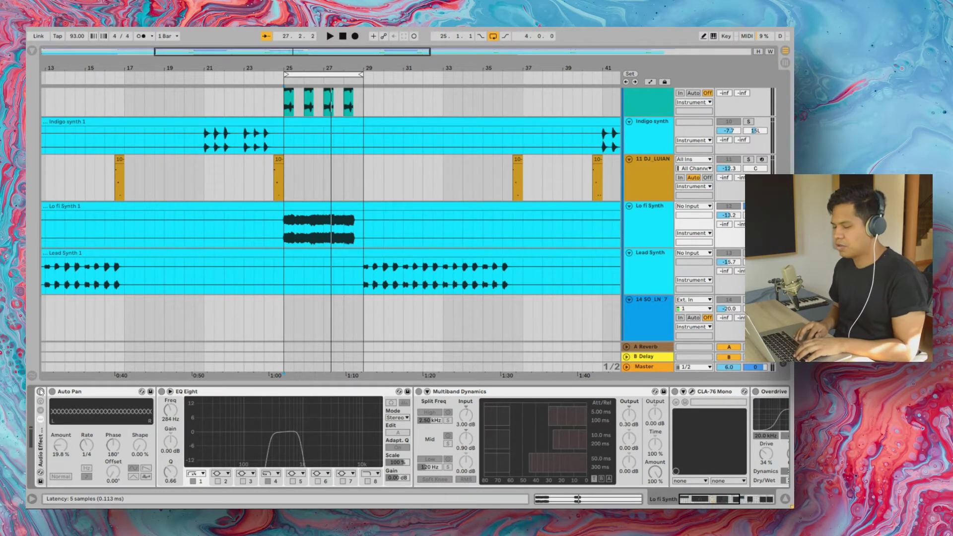
left_click(41, 391)
key("space")
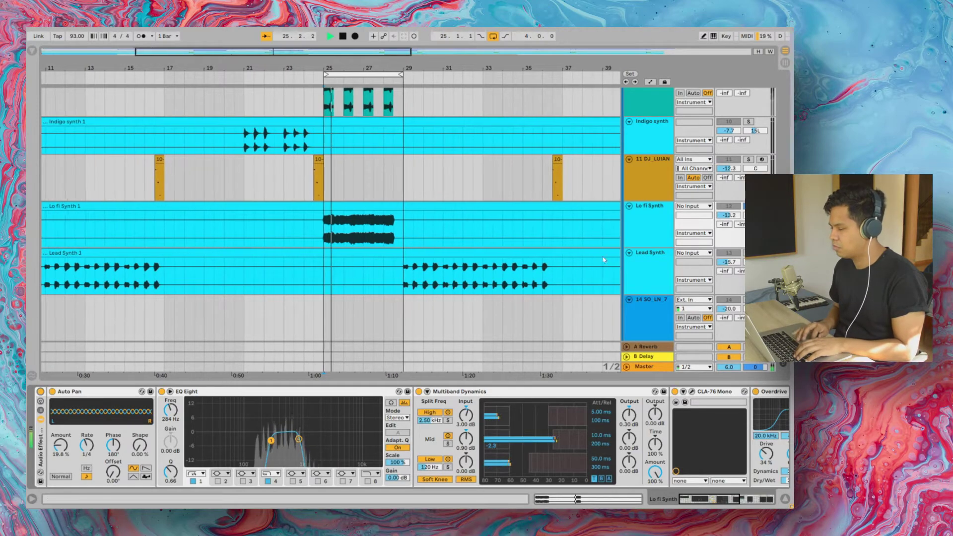
scroll(456, 225, "left", 5)
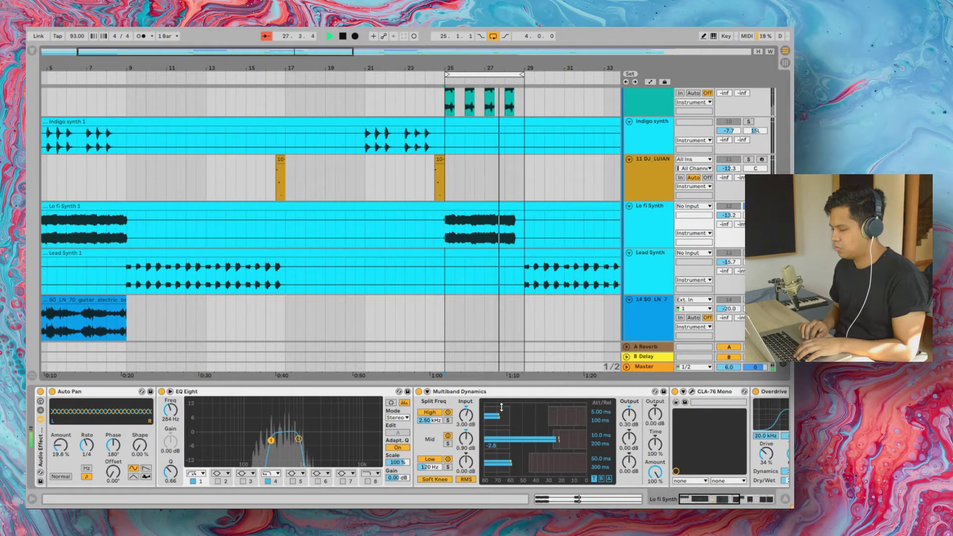
scroll(501, 407, "right", 3)
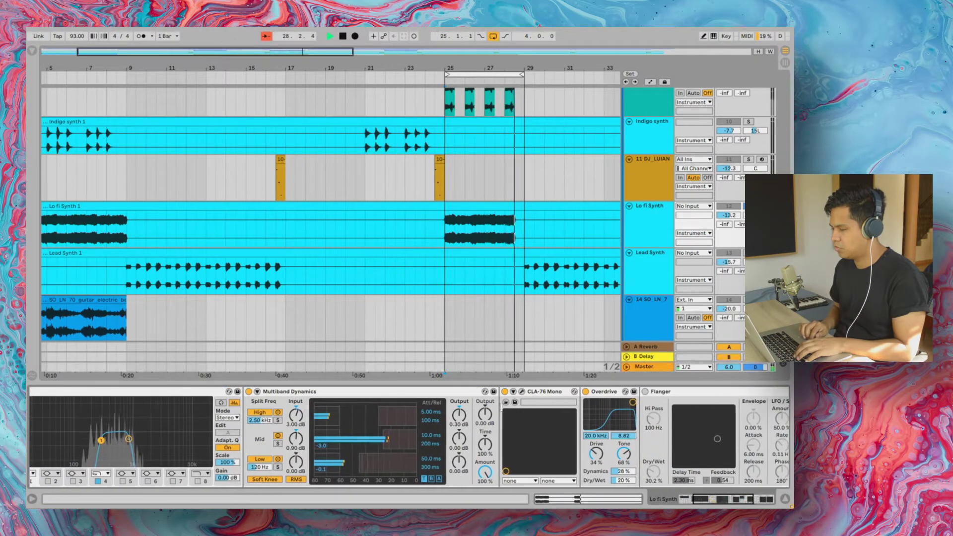
scroll(502, 407, "left", 1)
key("space")
Show the Lead Synth track's effect chain and play its clip soloed from bar 9
scroll(445, 267, "right", 2)
scroll(444, 266, "left", 5)
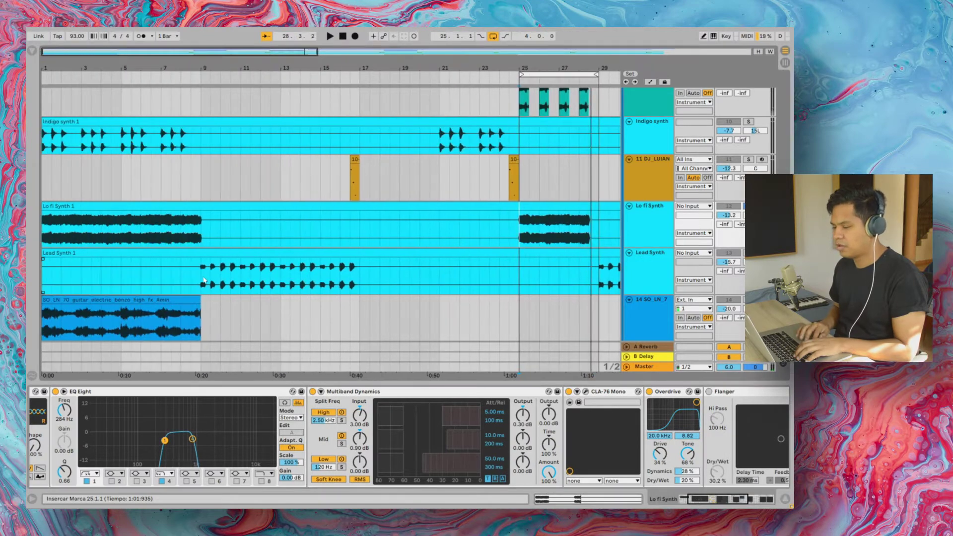
left_click(202, 277)
key("space")
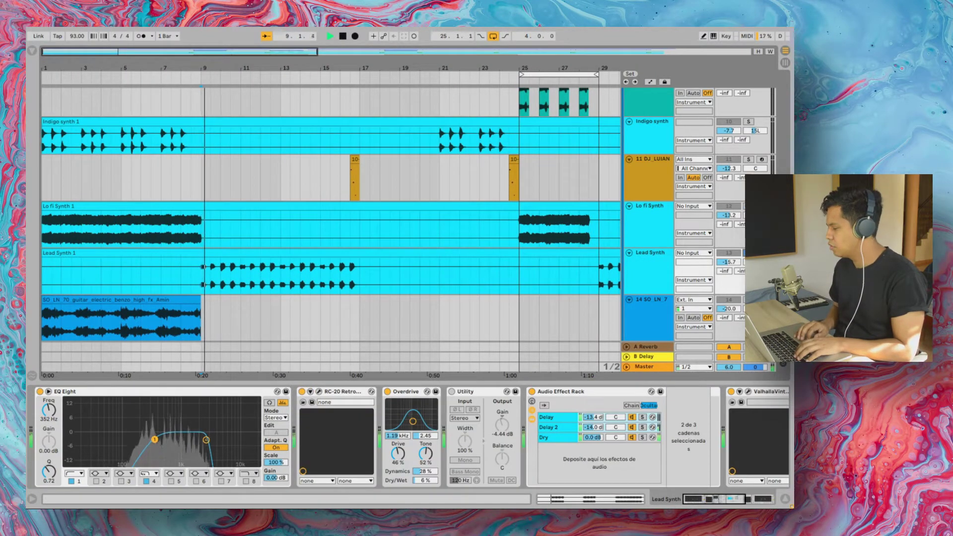
key("space")
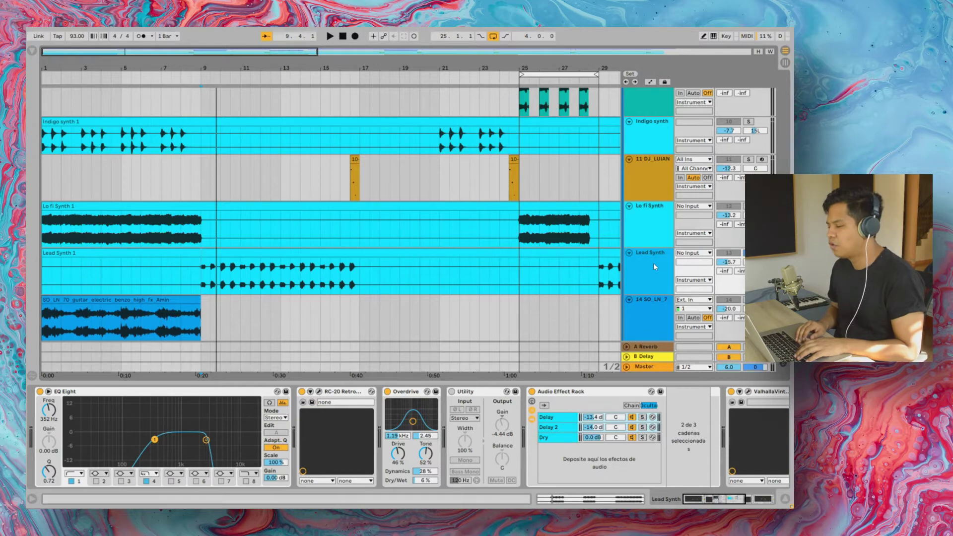
key("space")
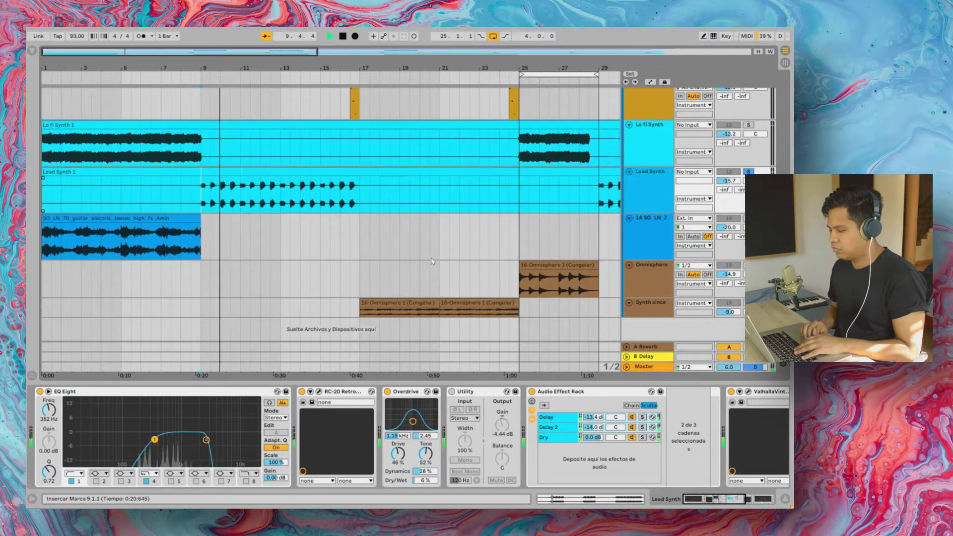
scroll(334, 249, "down", 3)
key("space")
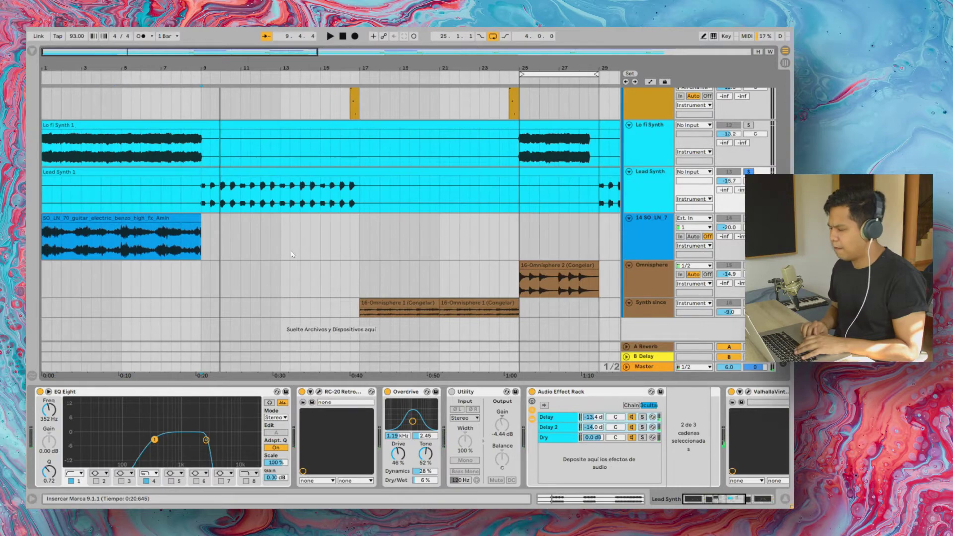
Show the SO_LN_70 electric guitar loop's effects and play it from bar 1, first soloed and again in the full mix
left_click(46, 250)
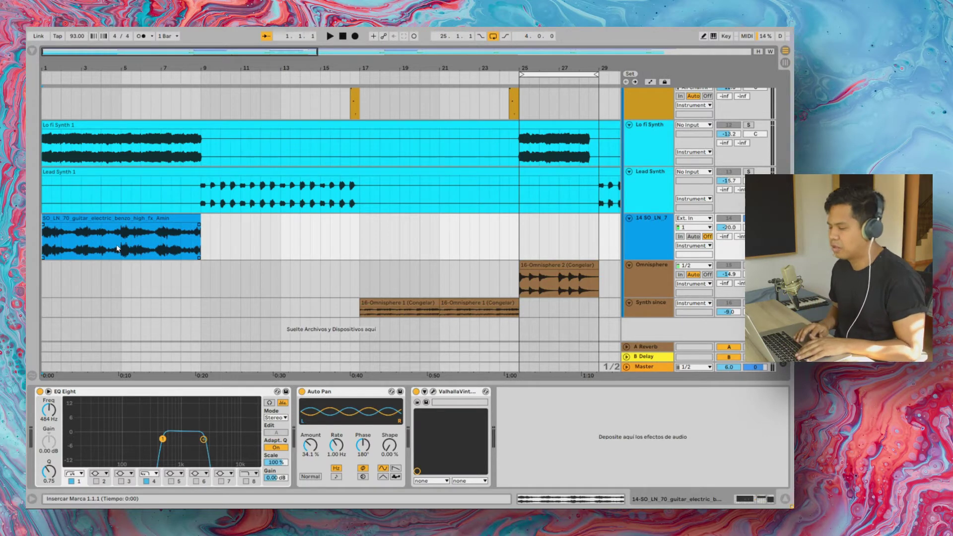
key("space")
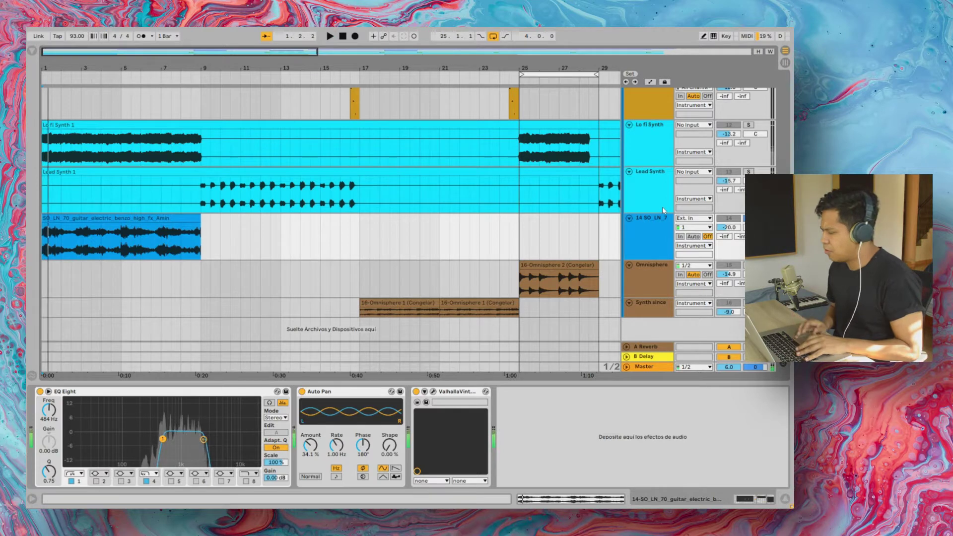
key("space")
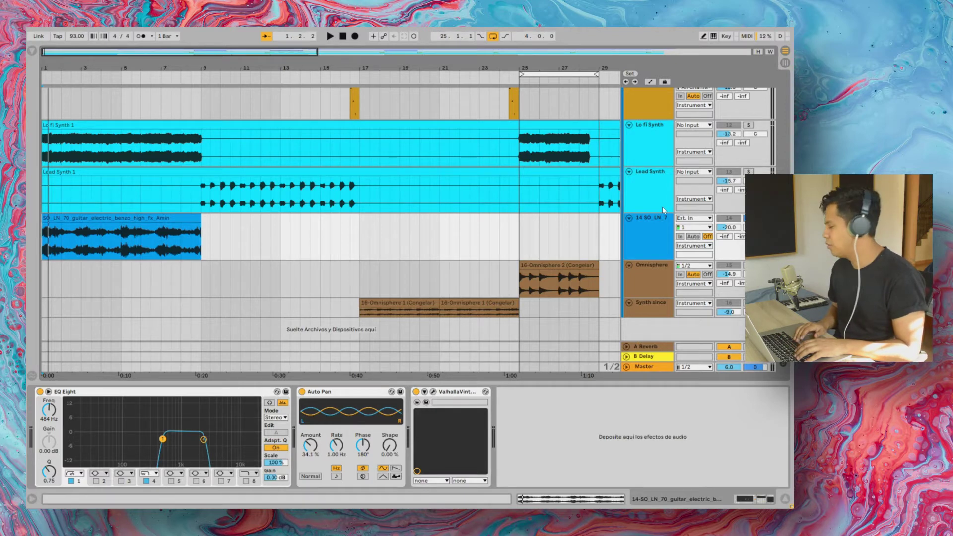
key("space")
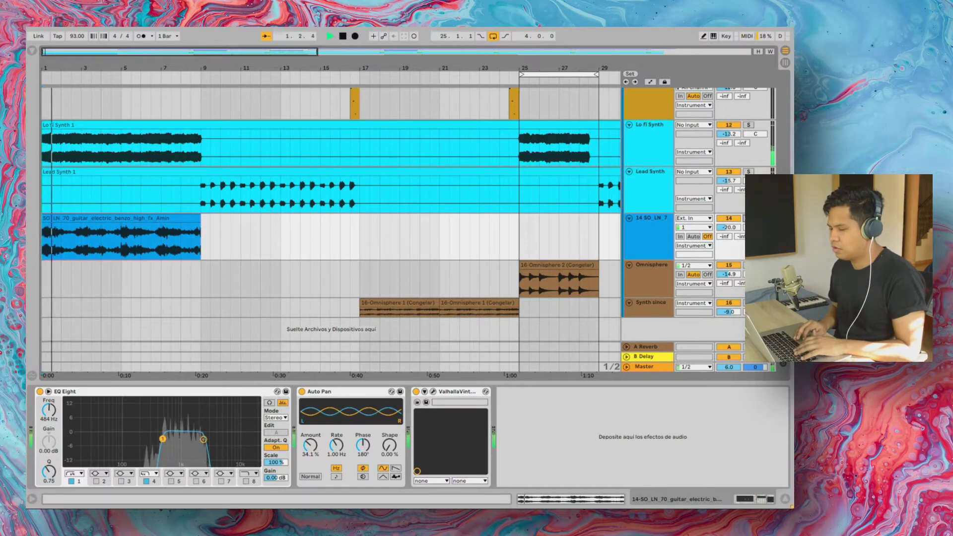
scroll(278, 234, "up", 2)
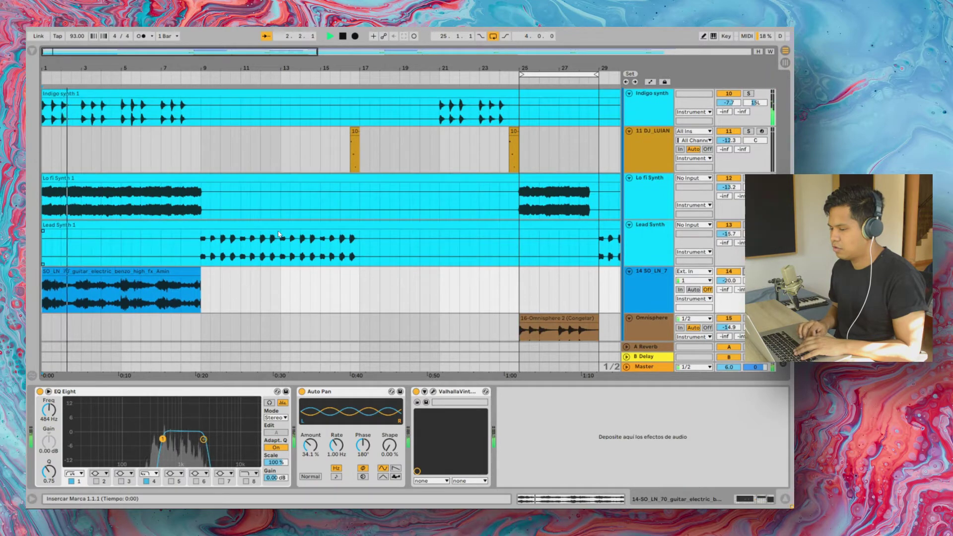
scroll(279, 234, "down", 3)
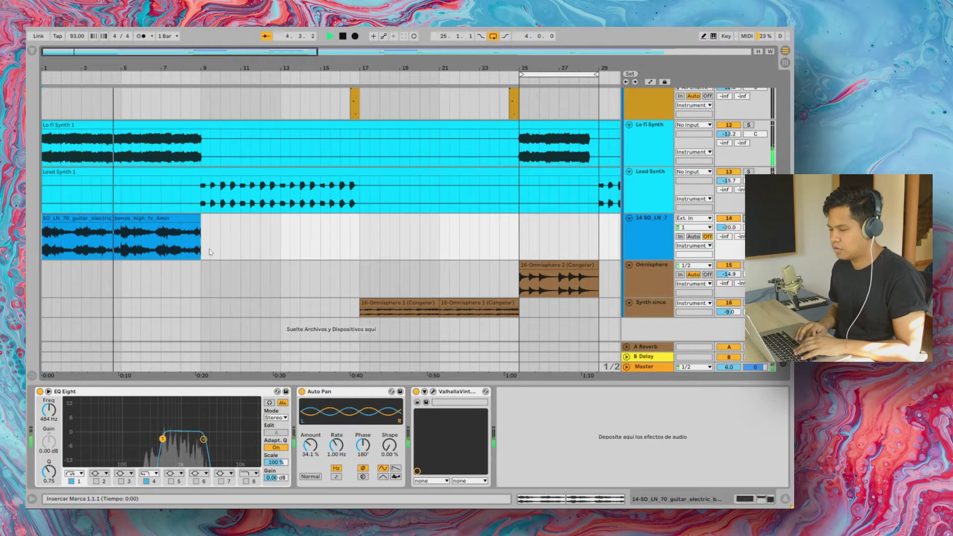
key("space")
Select bars 25 to 29 and play the Omnisphere clip there, first soloed and again with the full mix
left_click(444, 262)
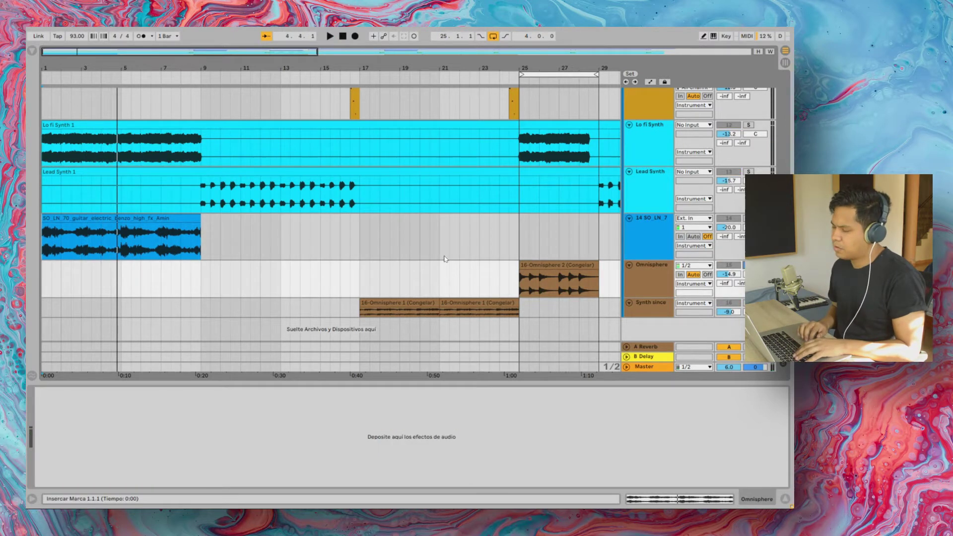
scroll(444, 259, "right", 6)
left_click_drag(386, 228, 464, 233)
left_click_drag(402, 232, 390, 235)
left_click(661, 277)
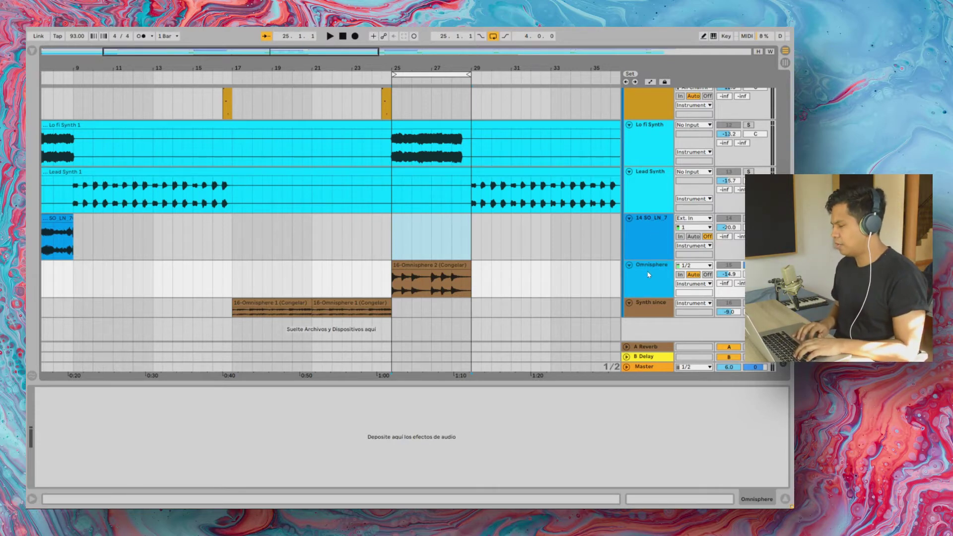
key("space")
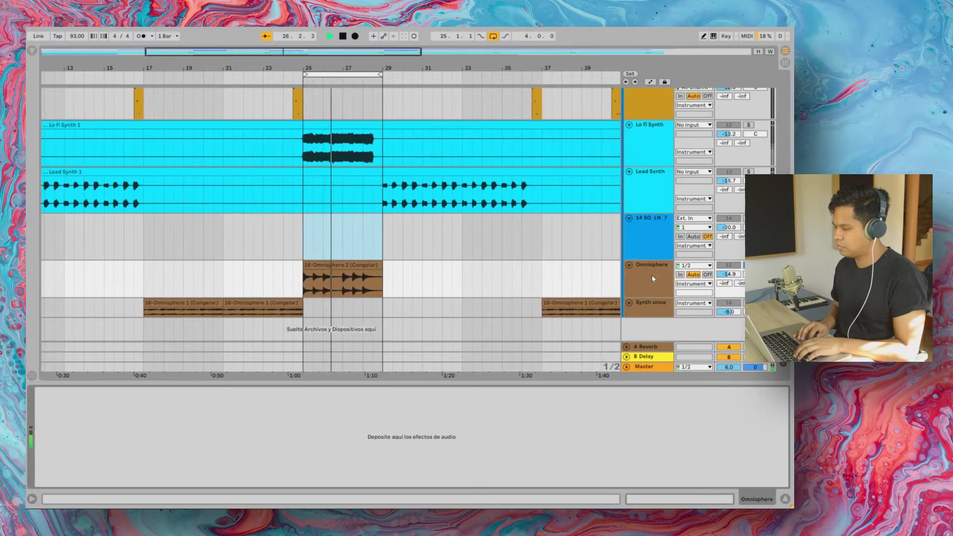
key("space")
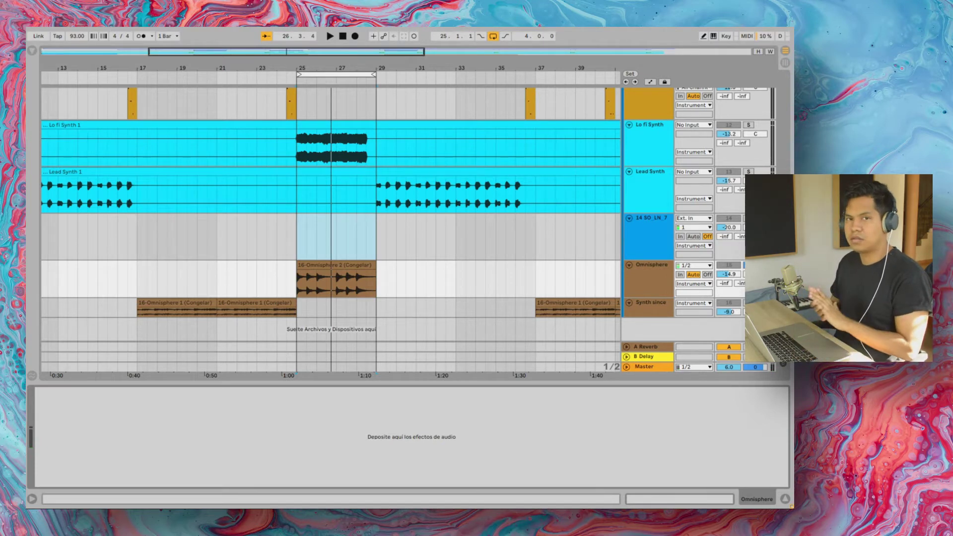
key("space")
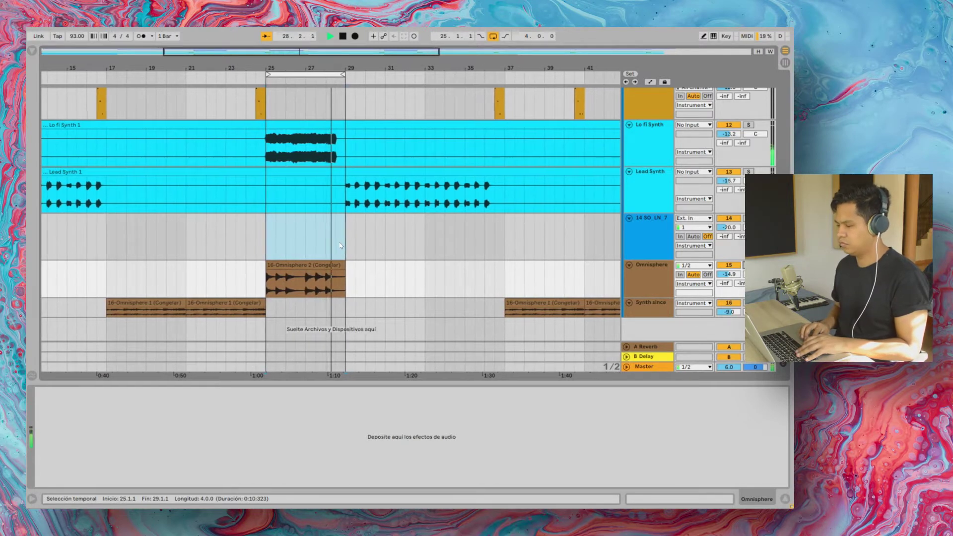
key("space")
Show the Synth since track's effect chain and play its clips from bar 17, first soloed and again in the full mix
left_click(644, 314)
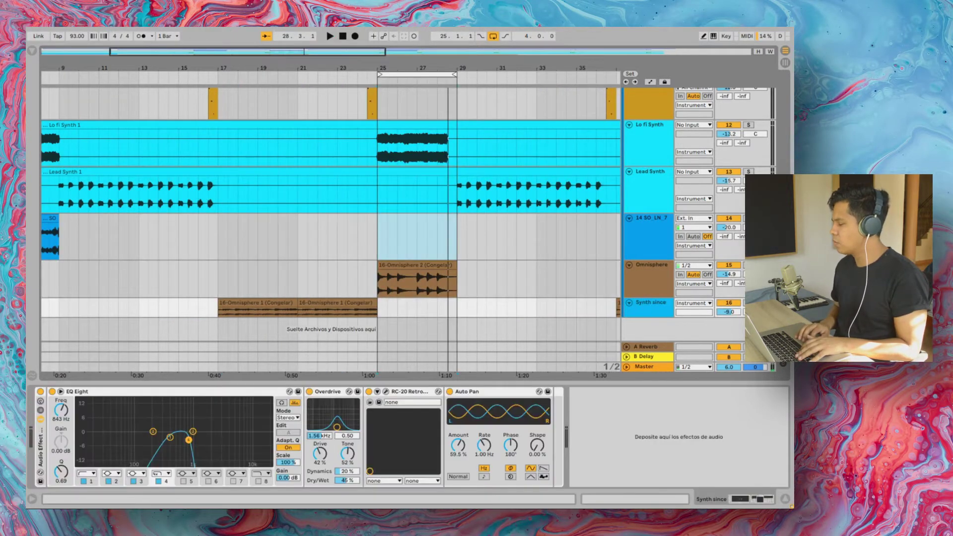
left_click(748, 303)
left_click(218, 284)
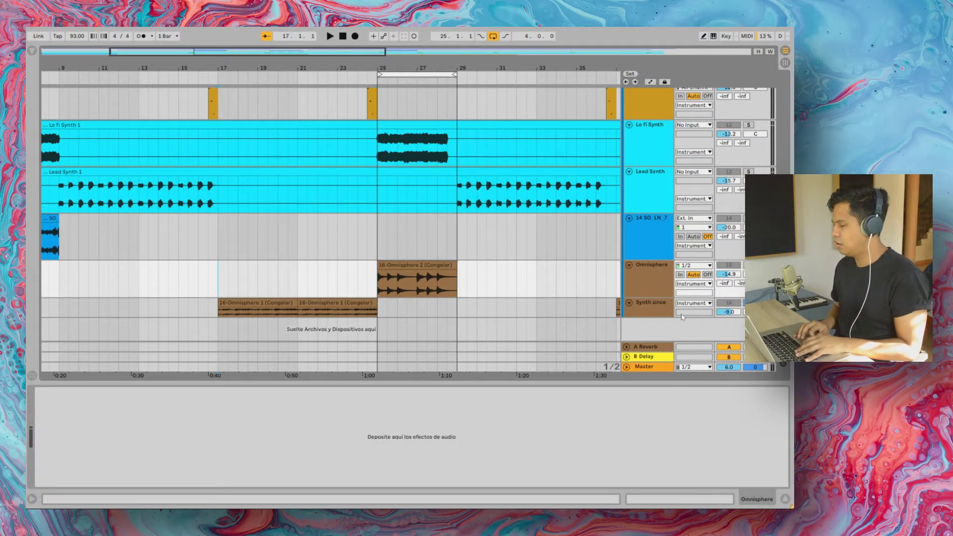
left_click(642, 307)
key("space")
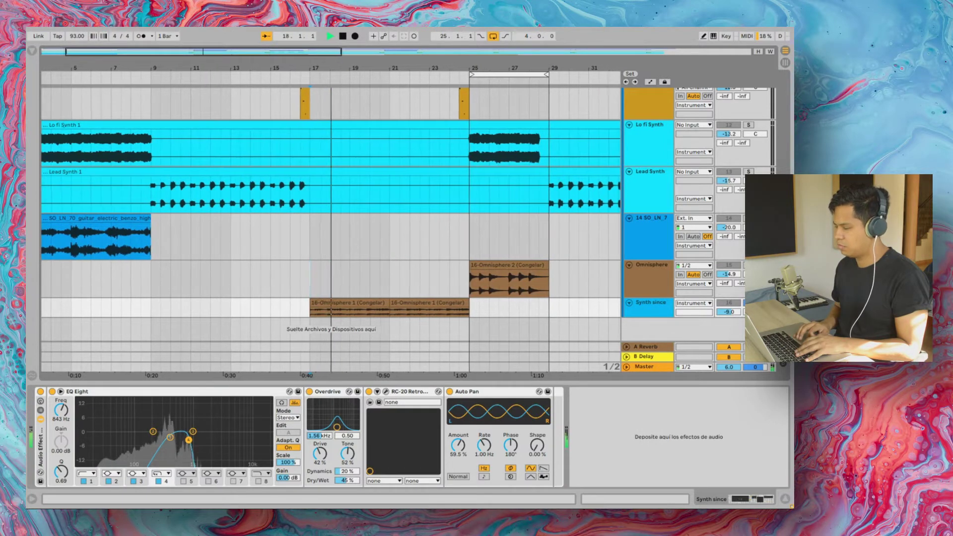
key("space")
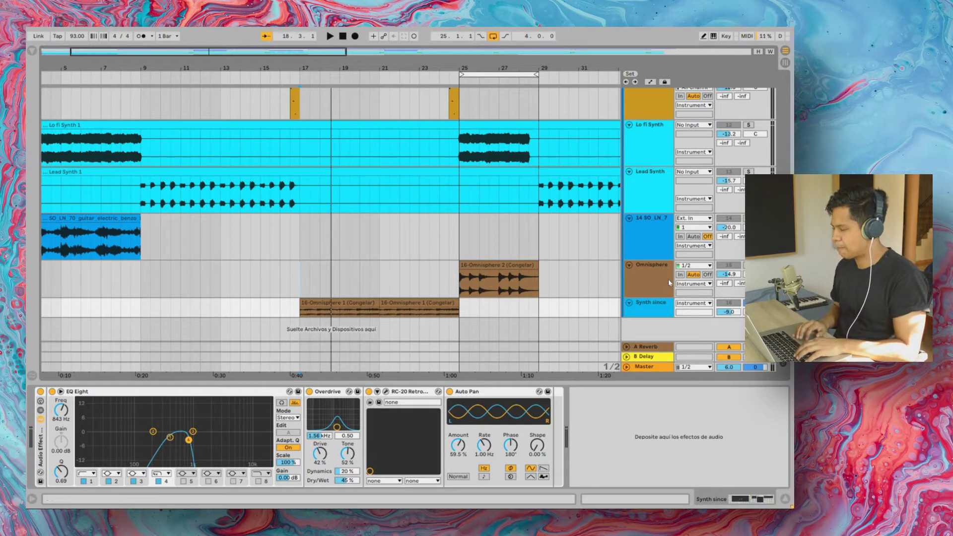
key("space")
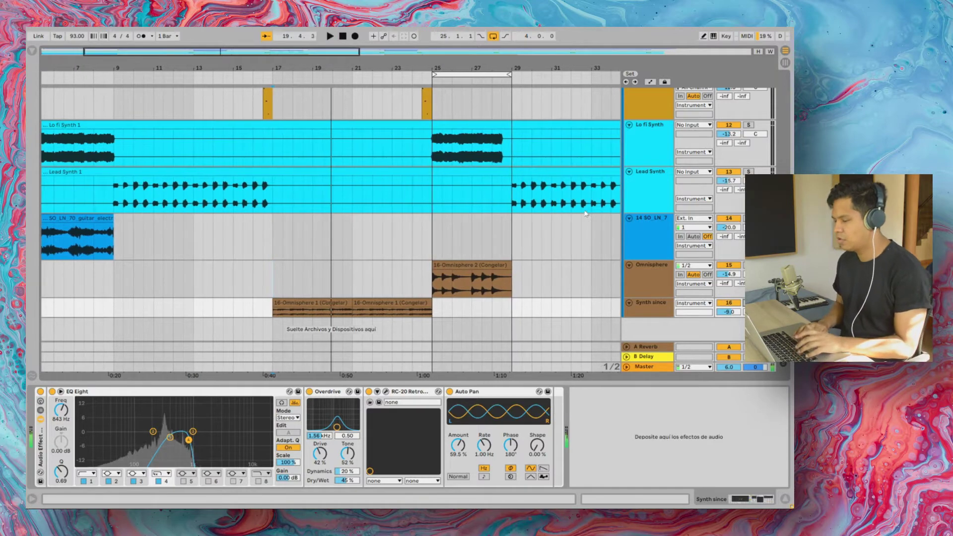
key("space")
Select the Drum reggaeton track and view its drum rack chains in the Session View mixer
scroll(651, 162, "up", 10)
left_click(651, 162)
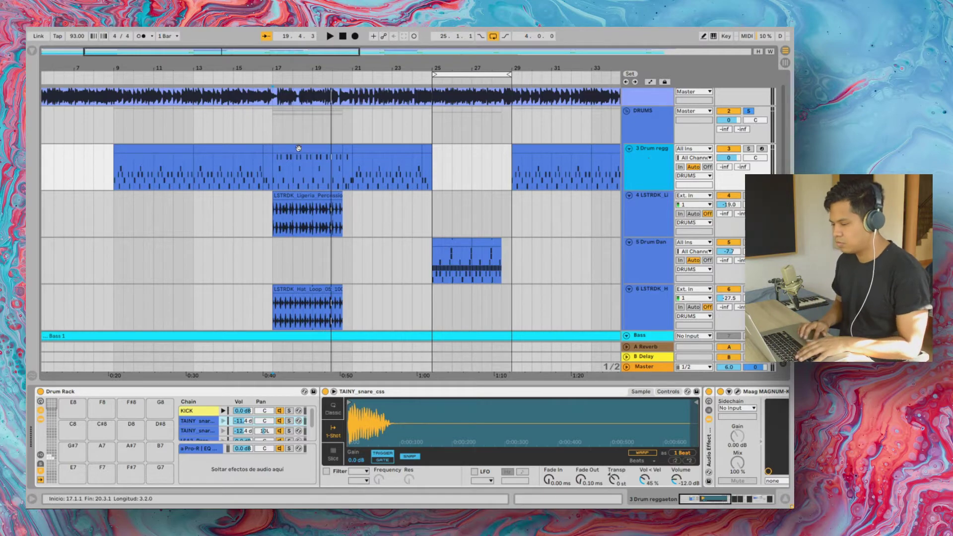
key("Tab")
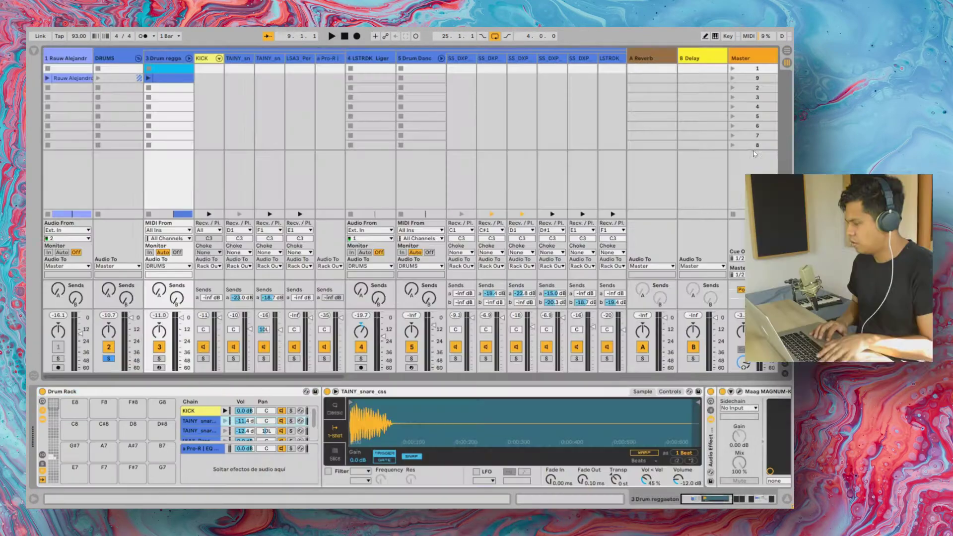
scroll(330, 177, "right", 5)
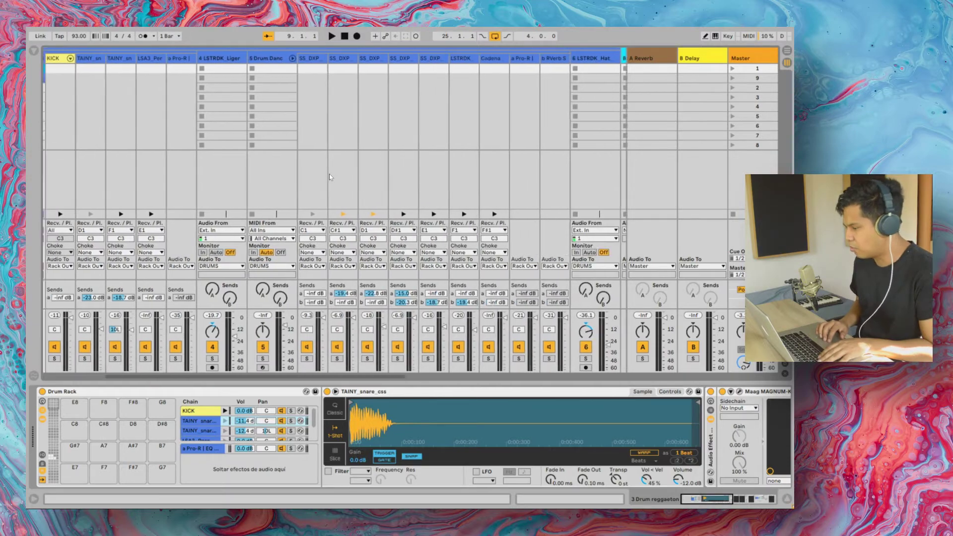
scroll(330, 177, "left", 5)
Solo the KICK group in the Drum reggaeton rack and play it
left_click(159, 359)
key("space")
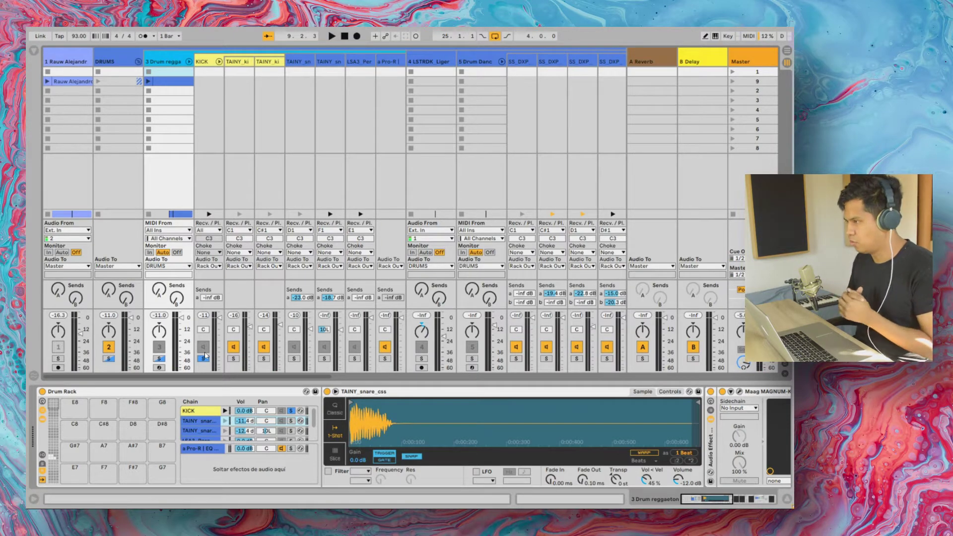
key("space")
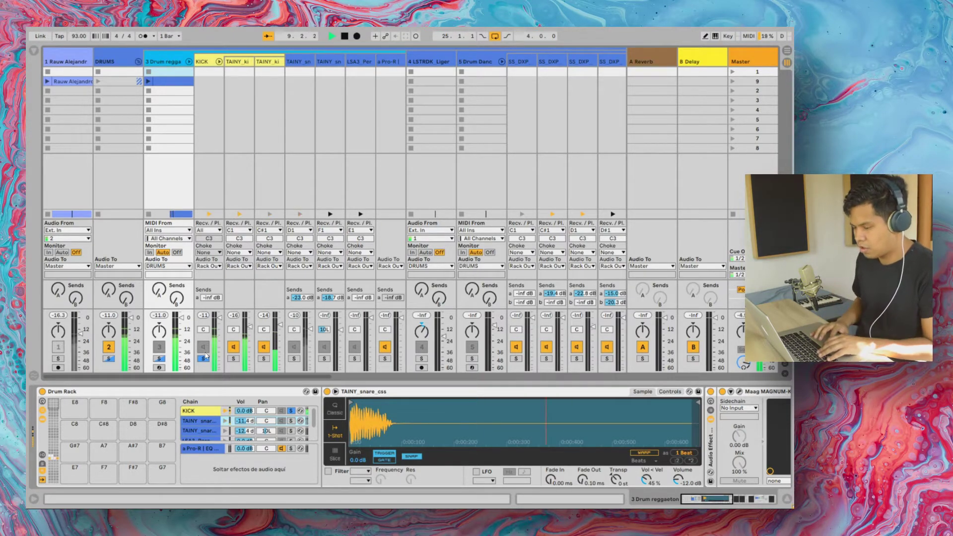
key("space")
Examine the two TAINY kick samples inside the KICK group, then open the group's Virtual Mix Rack plug-in
left_click(238, 61)
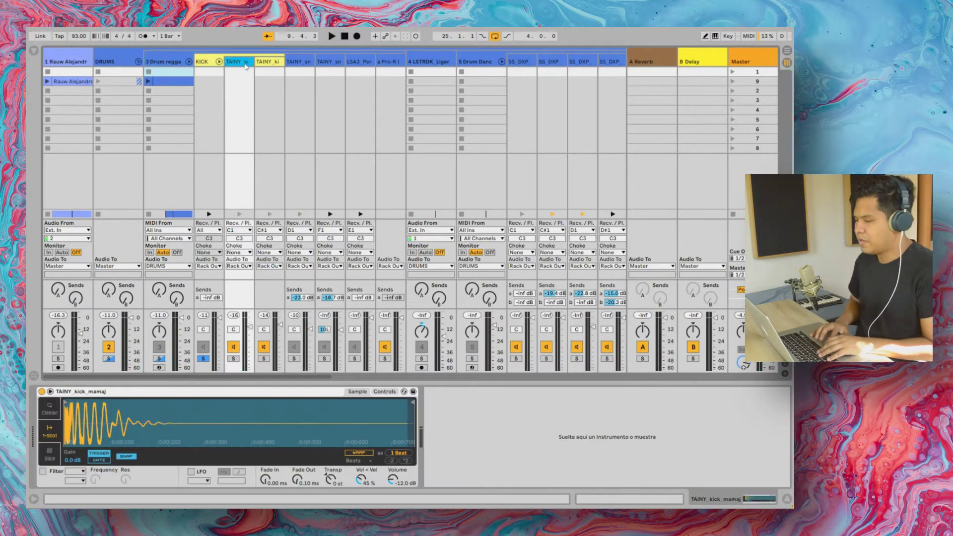
left_click(201, 62)
left_click(245, 65)
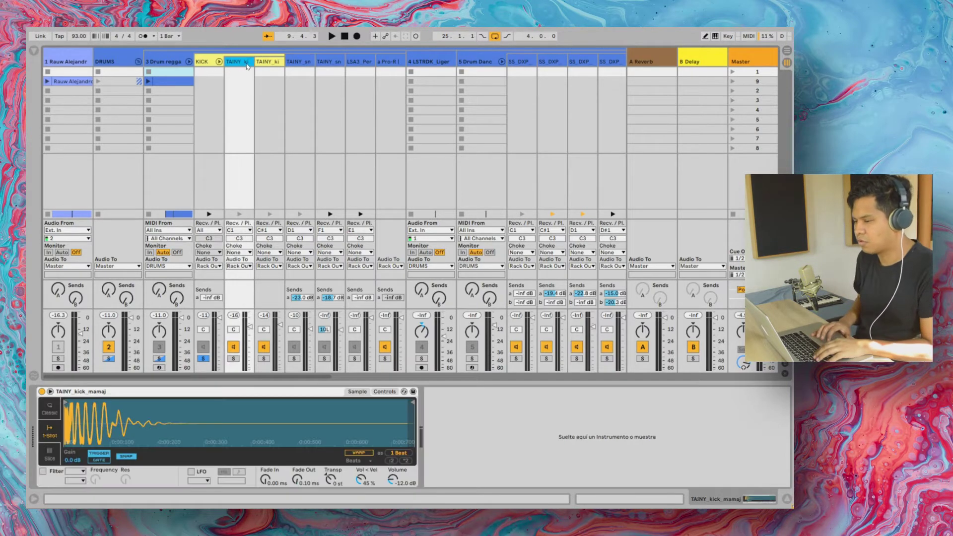
left_click(272, 67)
left_click(209, 64)
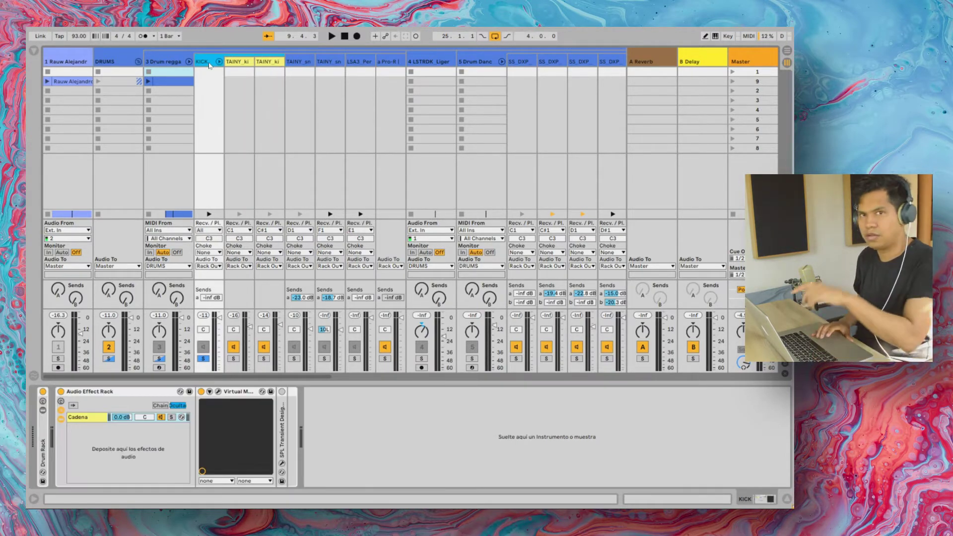
left_click(219, 392)
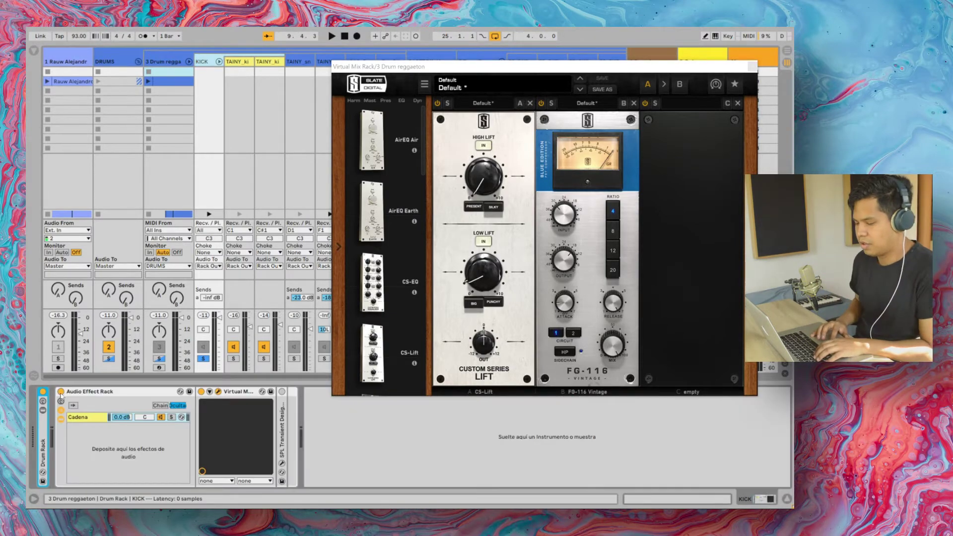
Play the soloed kick with the KICK group's Audio Effect Rack bypassed, and again with it re-enabled
left_click(60, 392)
key("space")
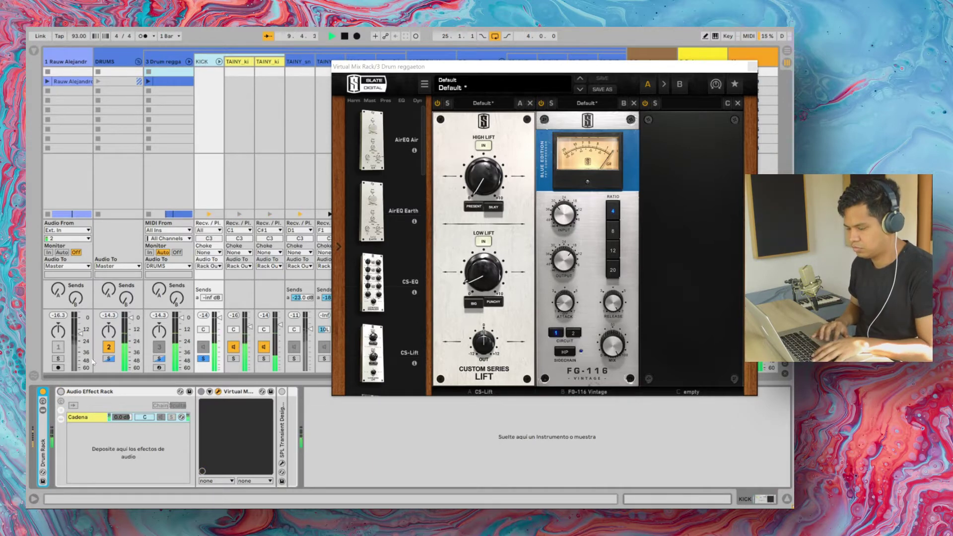
left_click(60, 392)
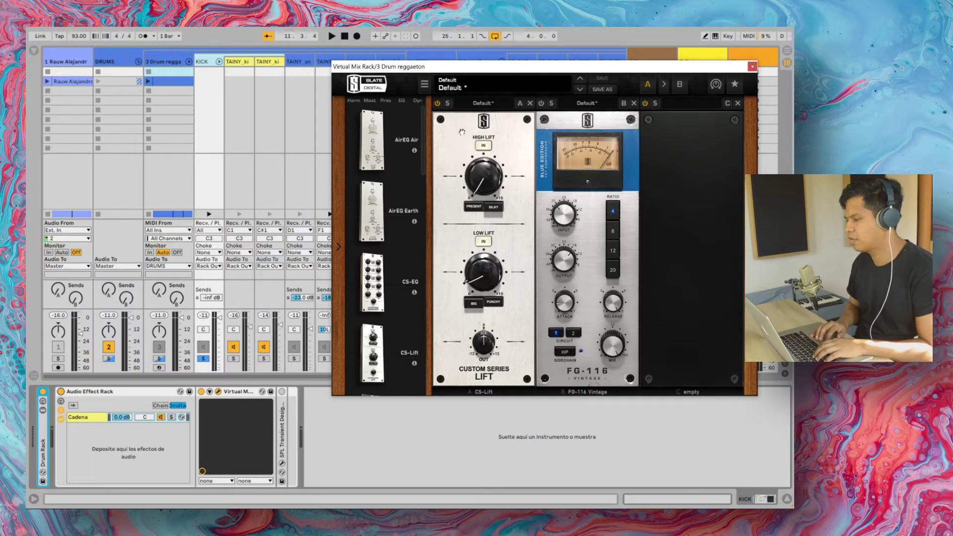
key("space")
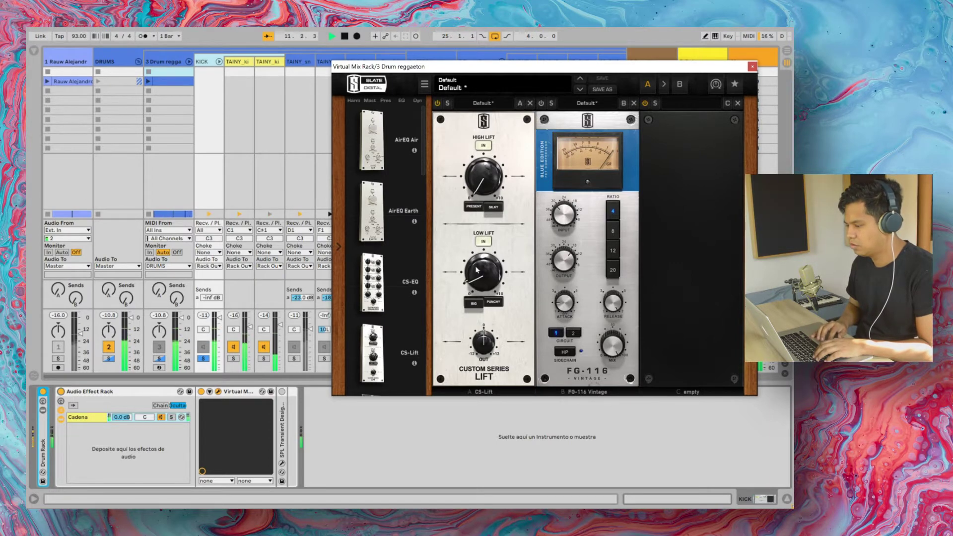
key("space")
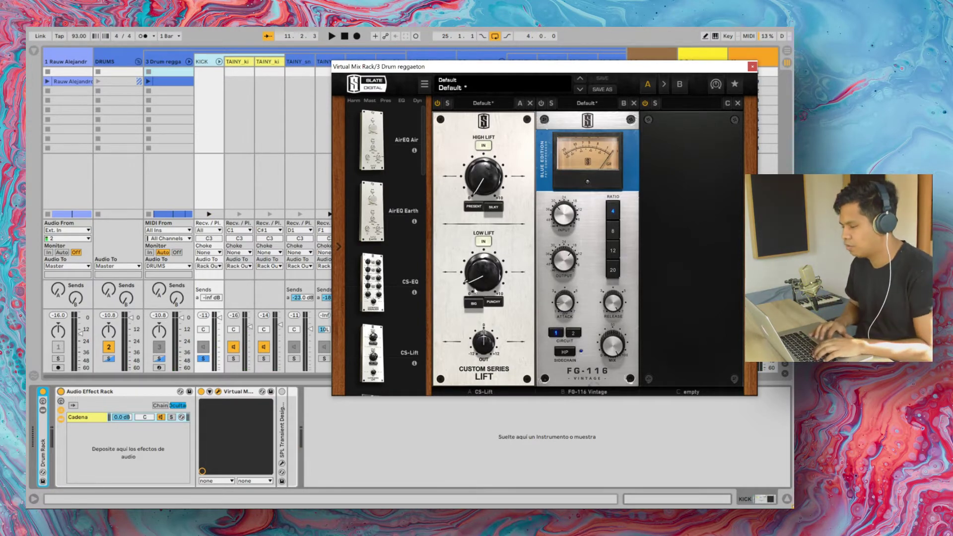
Play the kick while trying higher Low Lift amounts on the Custom Series Lift module, then bring the knob back down
key("space")
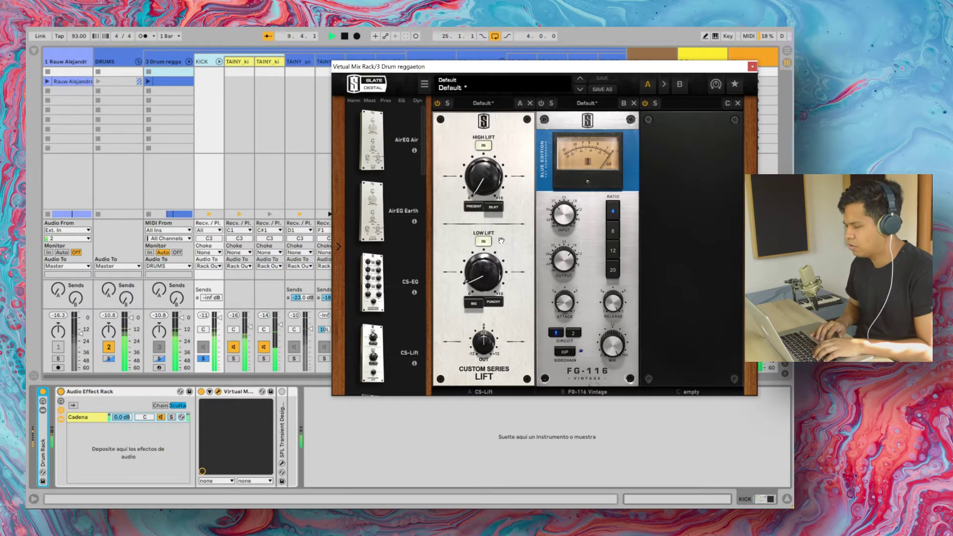
mouse_move(489, 276)
scroll(489, 279, "up", 1)
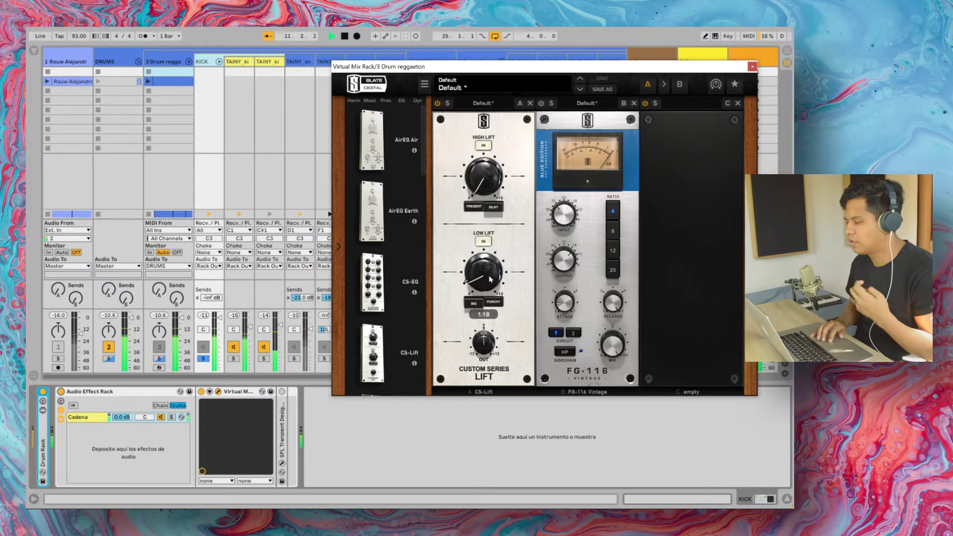
scroll(490, 279, "down", 3)
left_click_drag(489, 279, 495, 244)
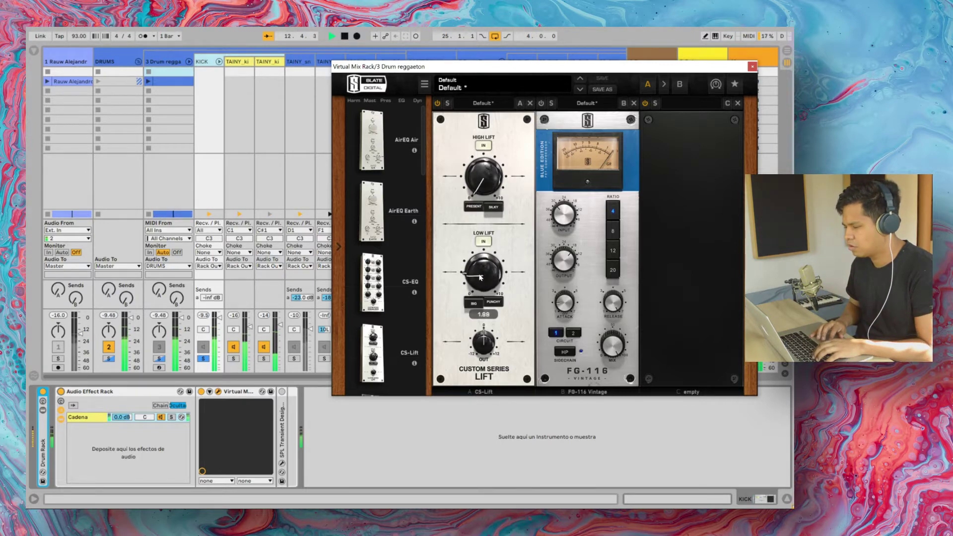
mouse_move(481, 277)
left_mouse_down()
mouse_move(481, 224)
mouse_move(486, 286)
left_mouse_up()
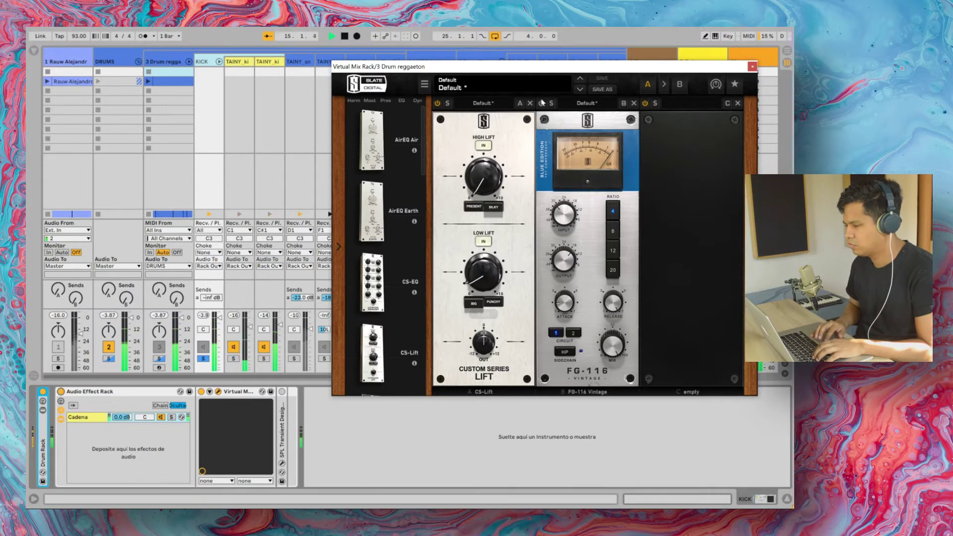
key("space")
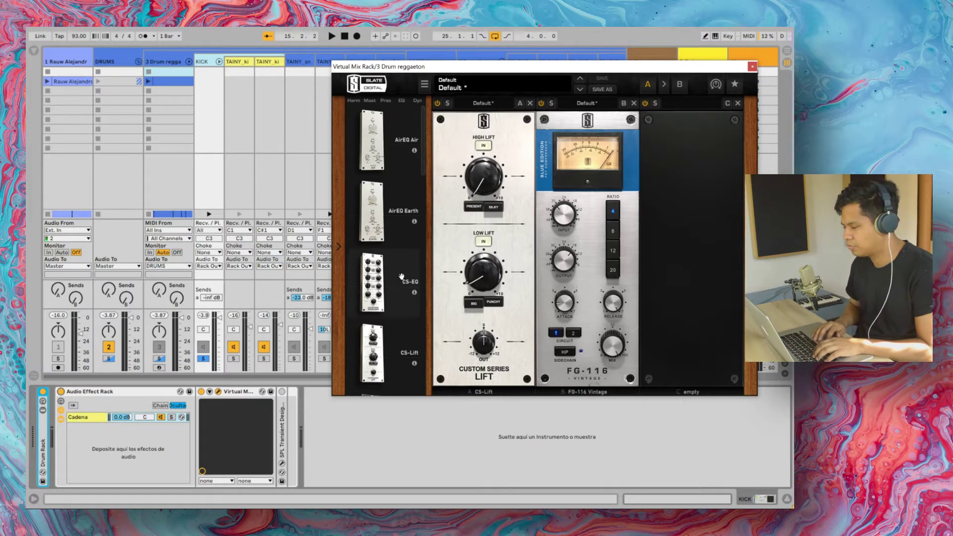
Replay the kick while closing the Virtual Mix Rack window, and fold the KICK group in the mixer
key("space")
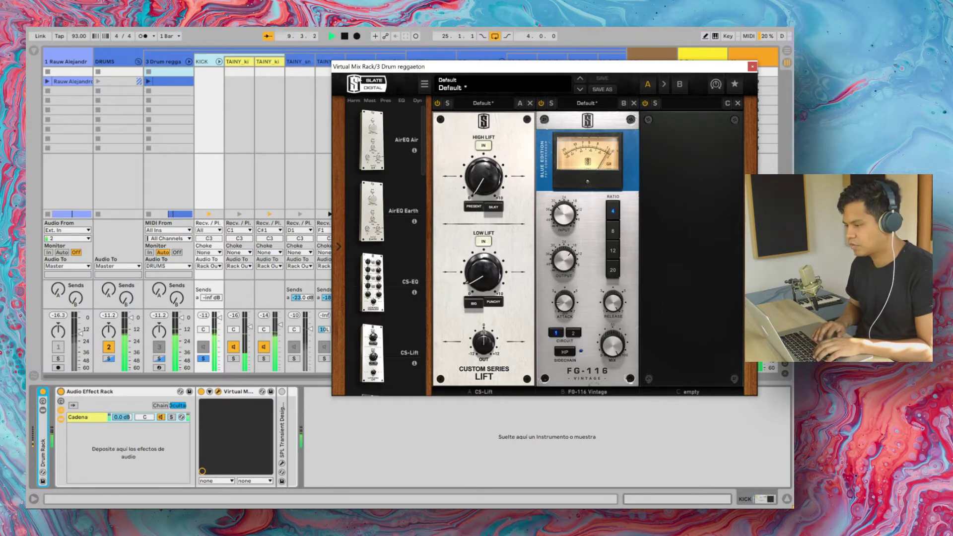
left_click(752, 67)
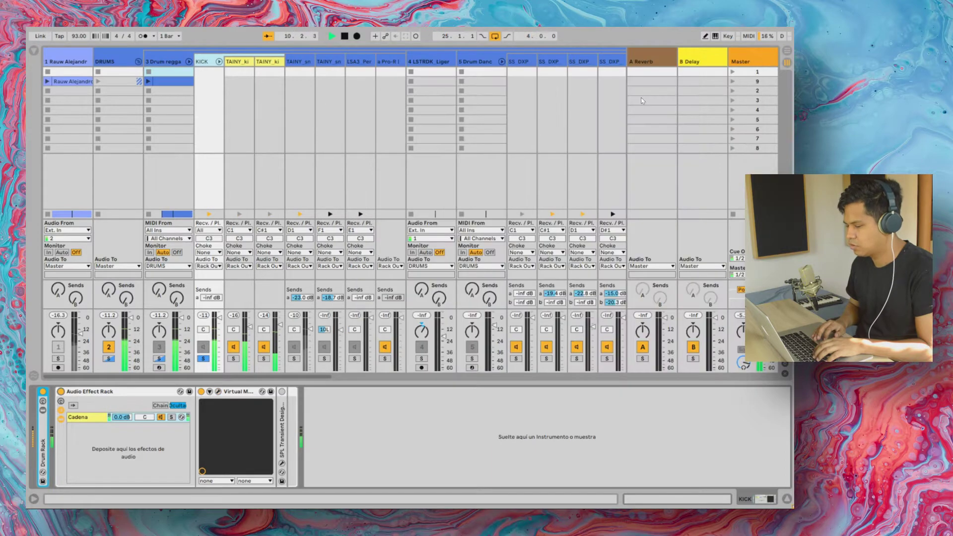
key("space")
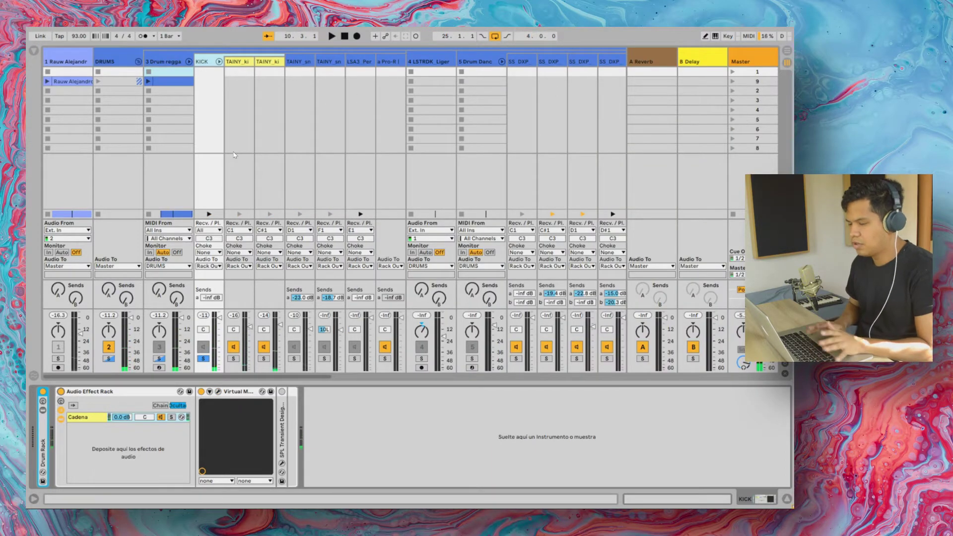
left_click(218, 61)
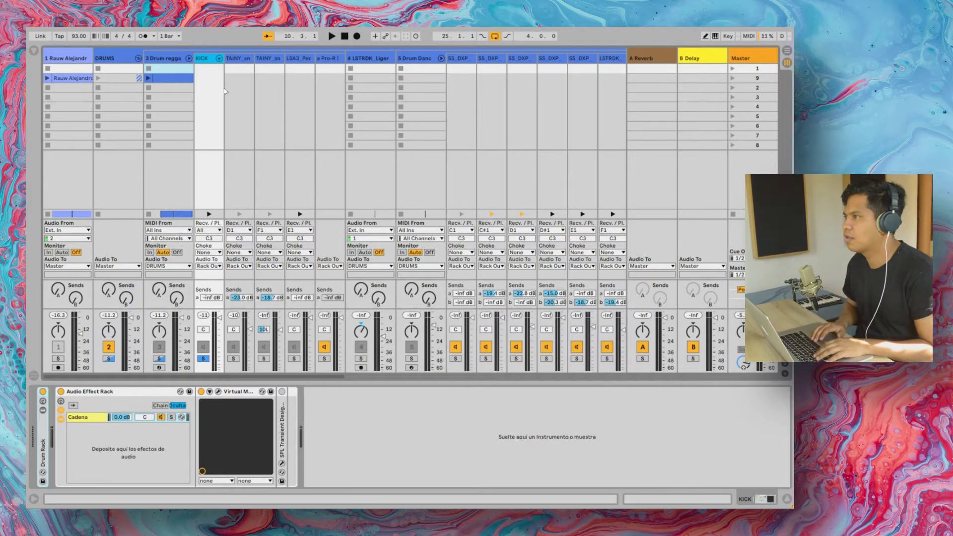
Solo the TAINY_snare_css chain, play it and show its sample and effect chain
left_click(233, 358)
key("space")
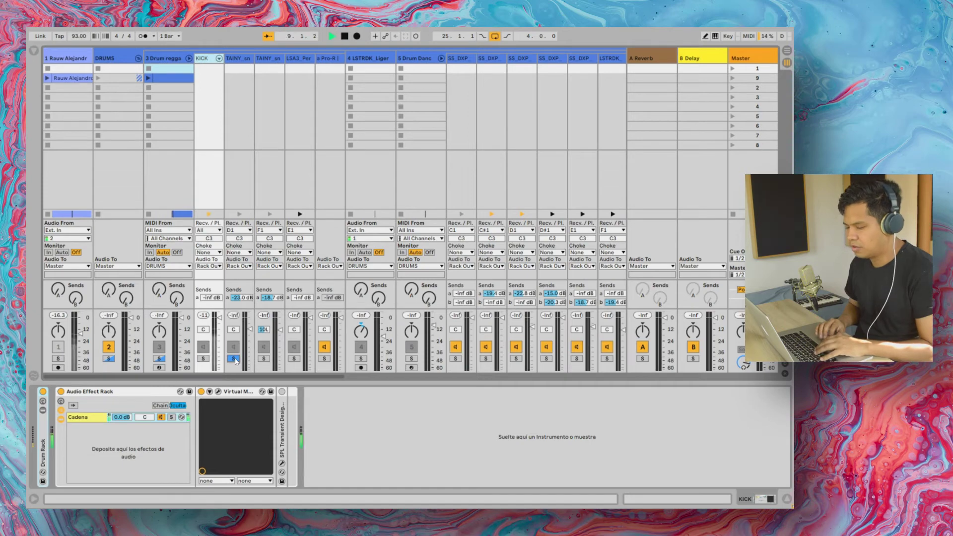
left_click(238, 60)
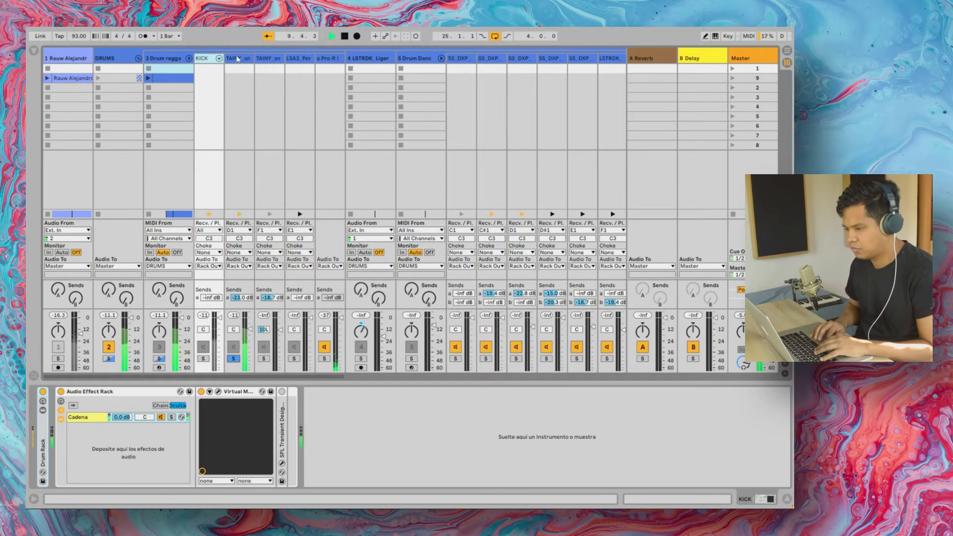
key("space")
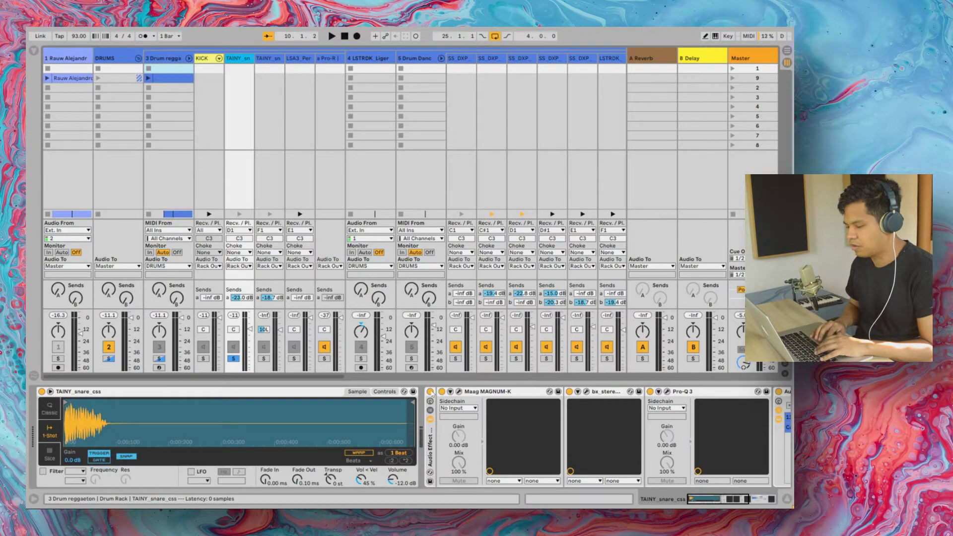
Compare the soloed TAINY_snare_css during playback with its Audio Effect Rack bypassed and re-enabled
left_click(430, 391)
key("space")
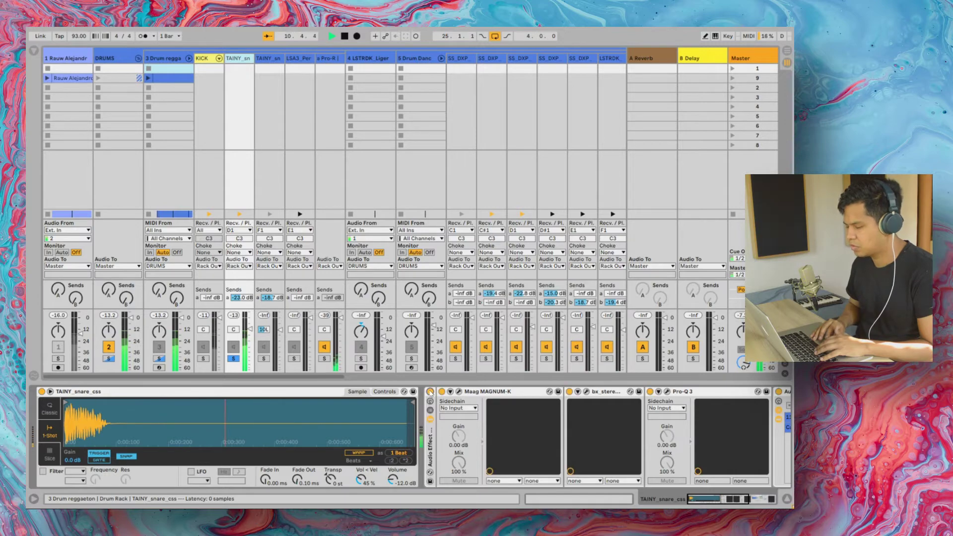
left_click(431, 391)
scroll(462, 393, "right", 4)
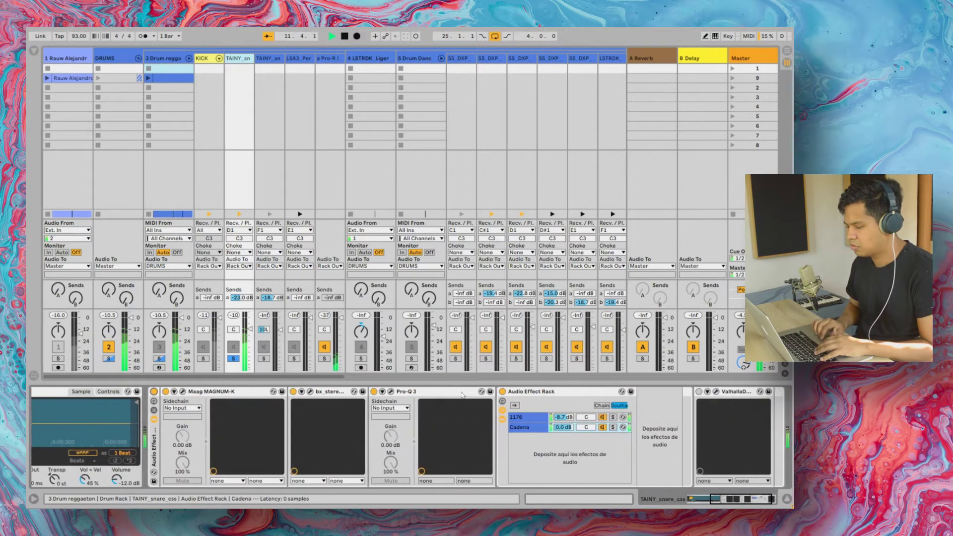
key("space")
Bypass bx_stereomaker, Pro-Q 3 and the nested Audio Effect Rack on the TAINY_snare_css chain
left_click(293, 392)
left_click(374, 392)
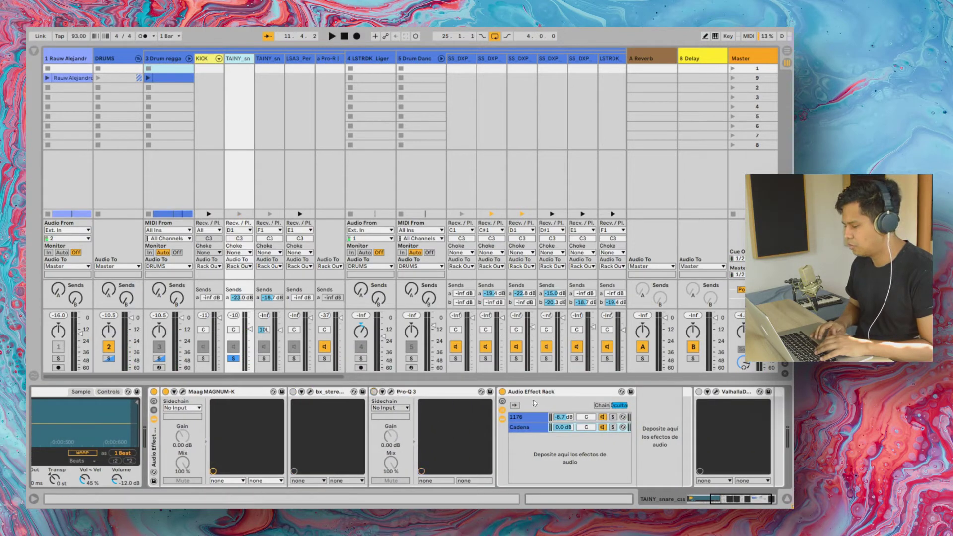
left_click(502, 391)
scroll(501, 393, "right", 3)
scroll(502, 392, "left", 1)
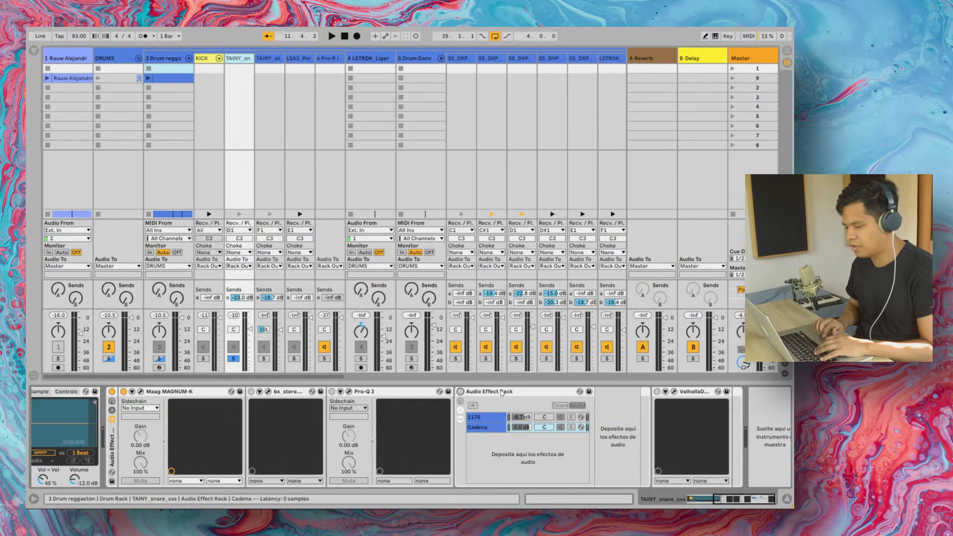
Open the snare's Maag MAGNUM-K plug-in and compare the sound with it bypassed and enabled
left_click(140, 392)
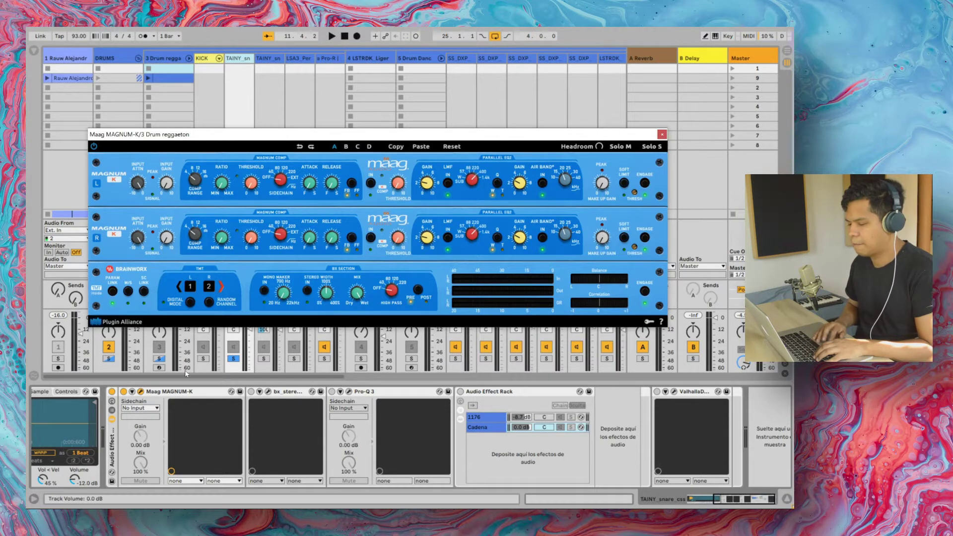
left_click(124, 394)
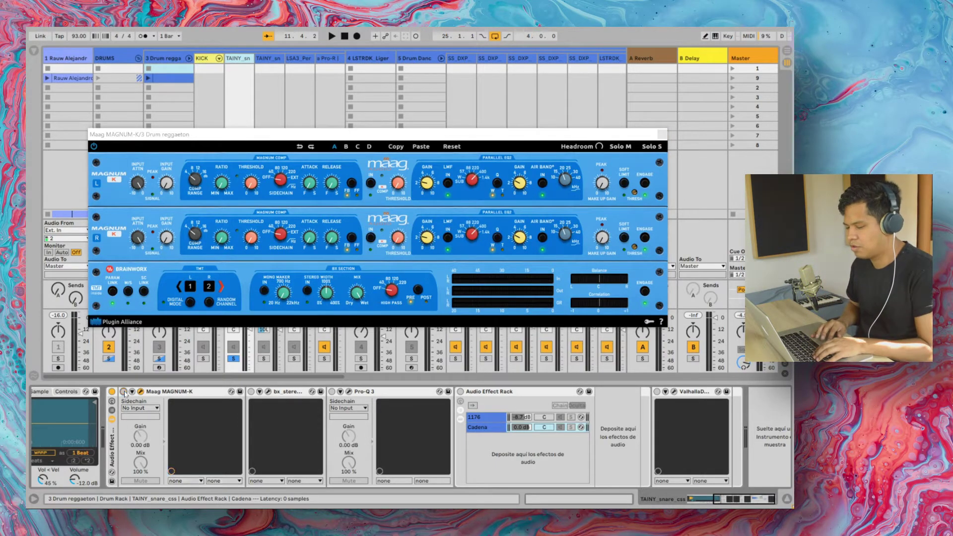
key("space")
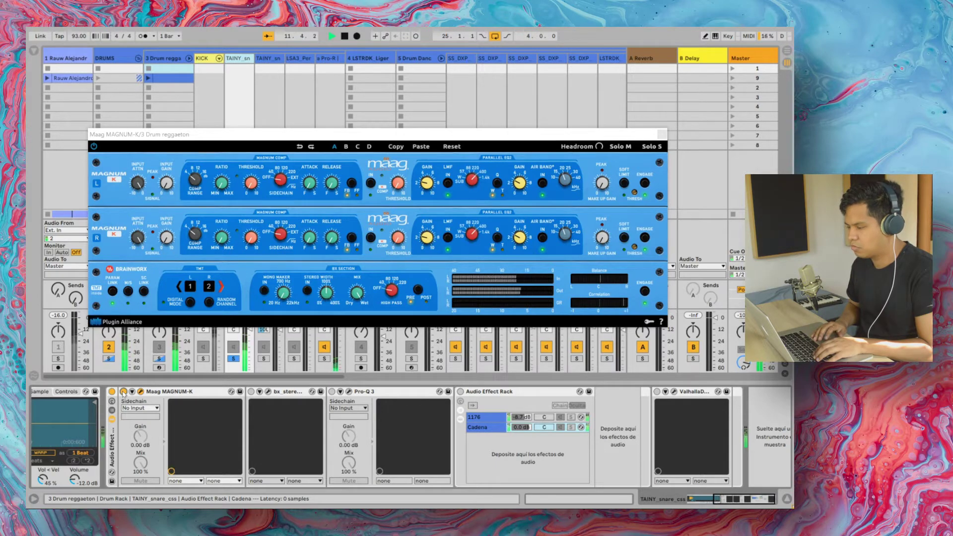
key("space")
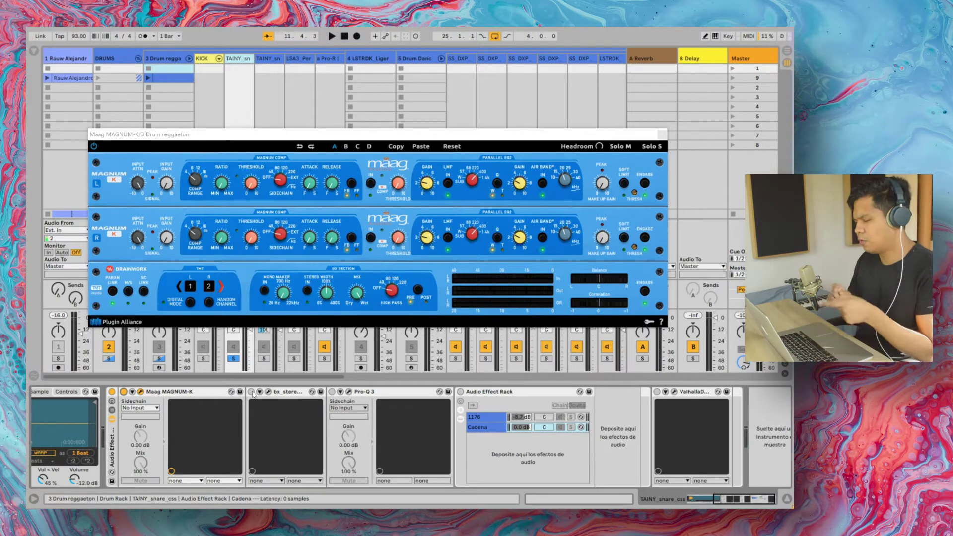
Re-enable bx_stereomaker on the snare chain, open its window and play the snare through it
left_click(251, 392)
left_click(268, 392)
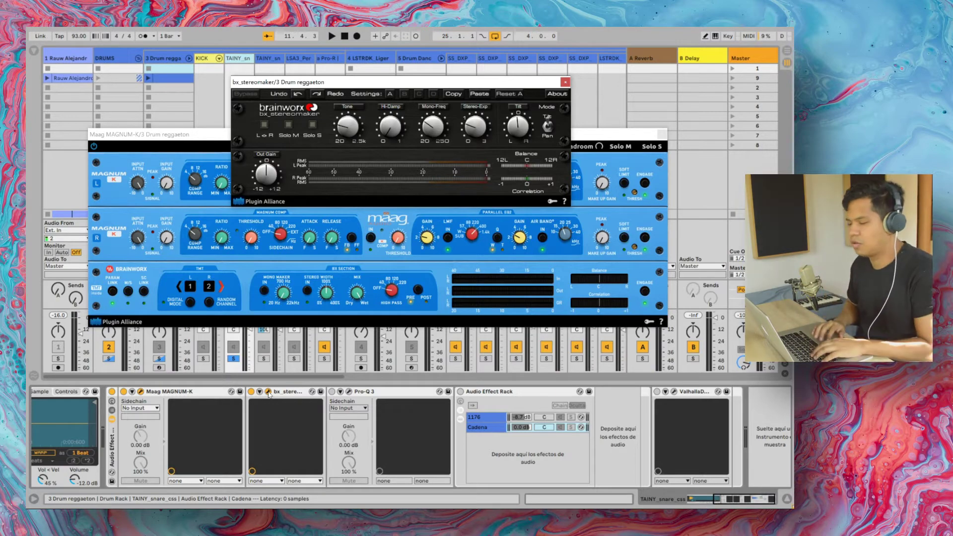
key("space")
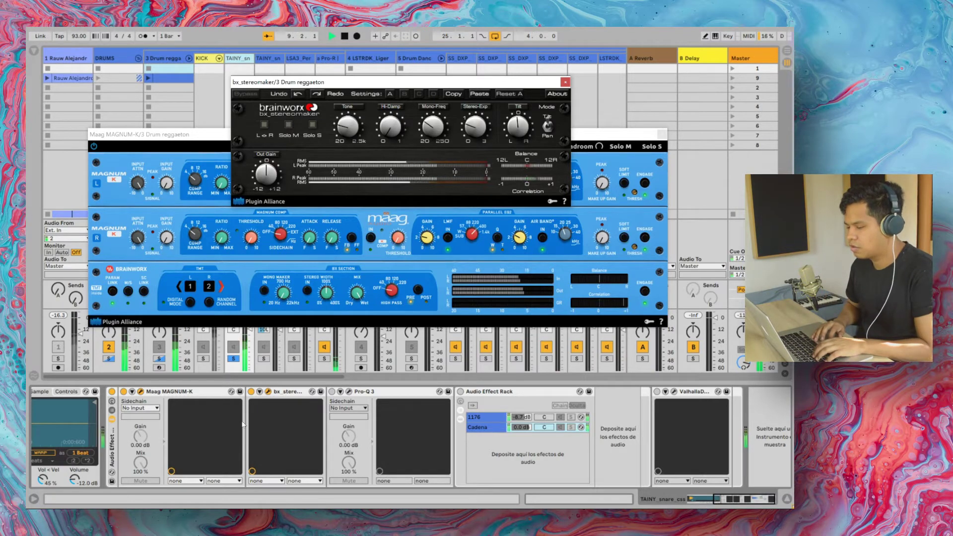
Compare the soloed snare during playback with bx_stereomaker bypassed and re-enabled
left_click(251, 391)
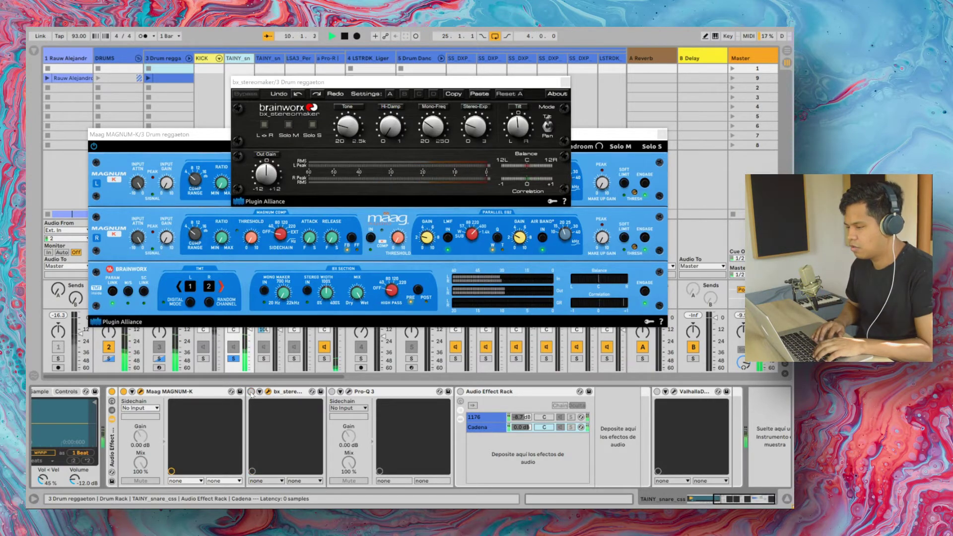
left_click(252, 392)
key("space")
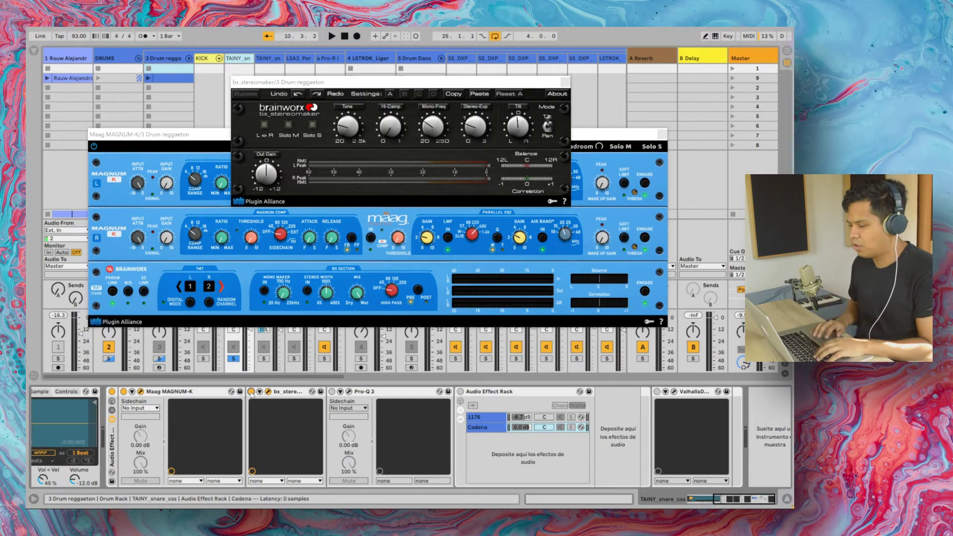
key("space")
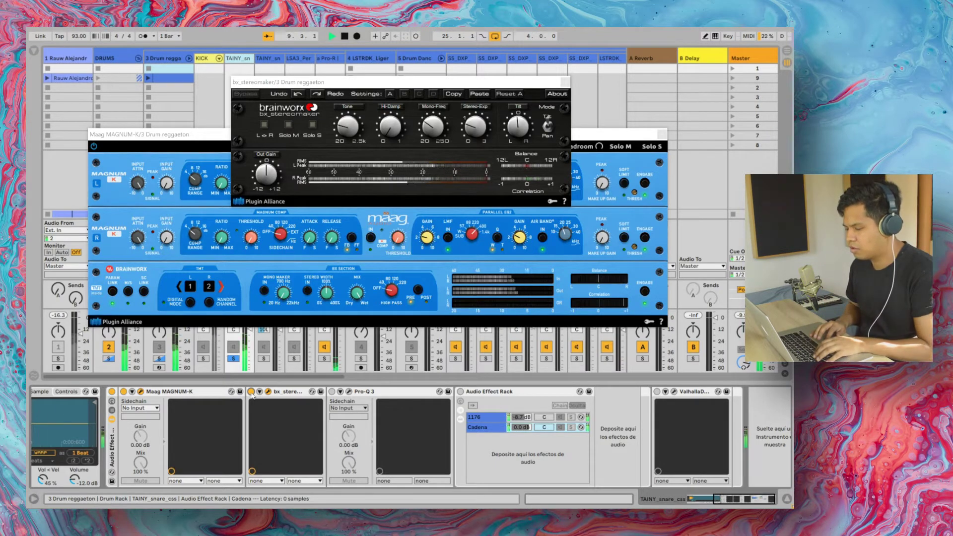
left_click(252, 392)
left_click(251, 392)
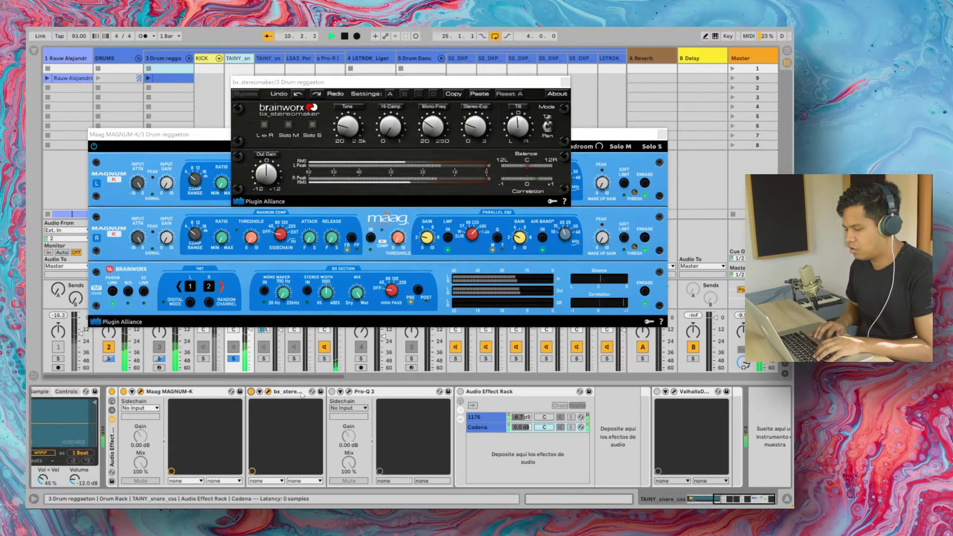
key("space")
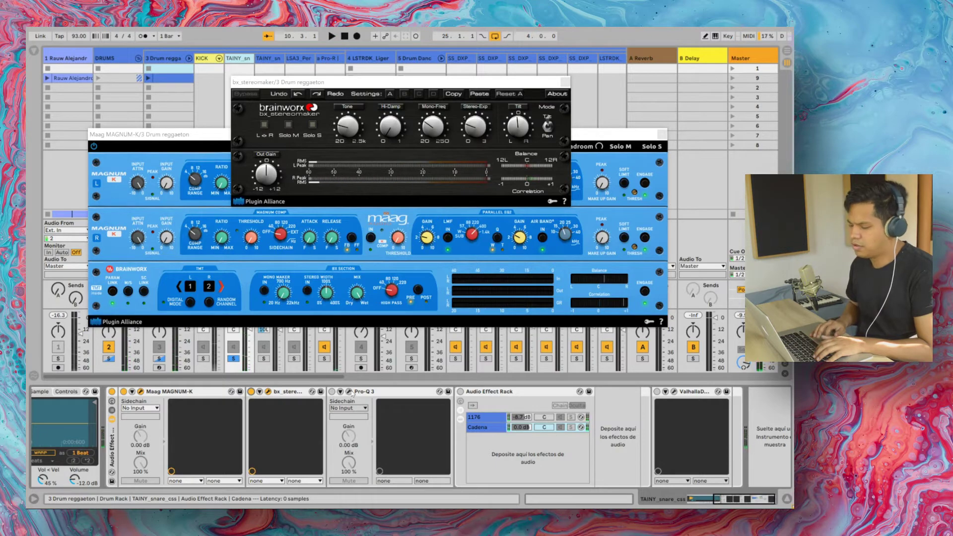
Open Pro-Q 3 on the snare chain, play the snare and re-enable the equalizer to hear its effect
left_click(349, 393)
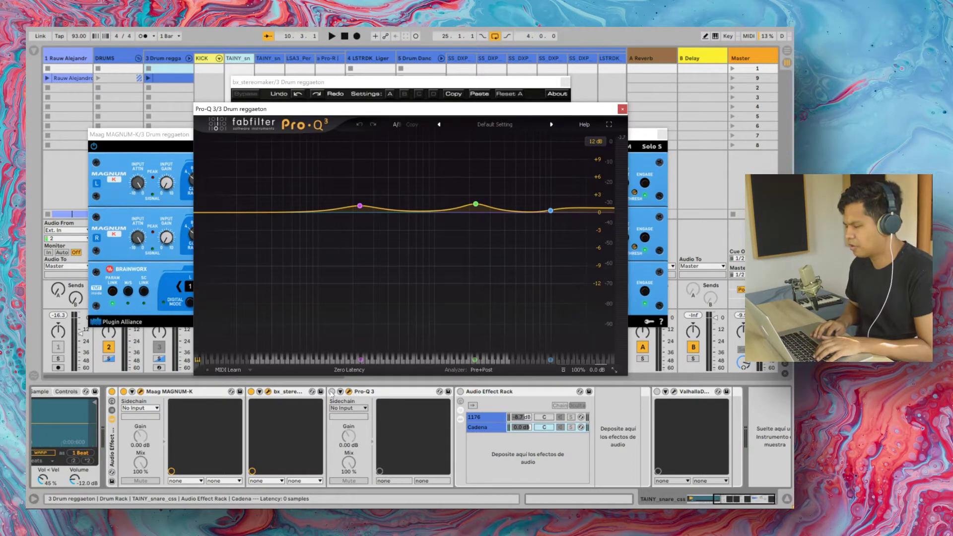
key("space")
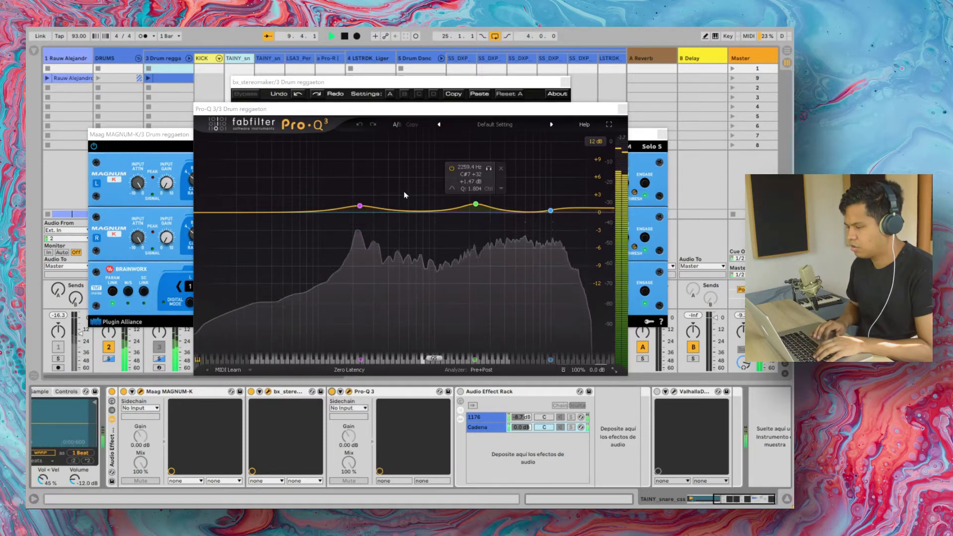
key("space")
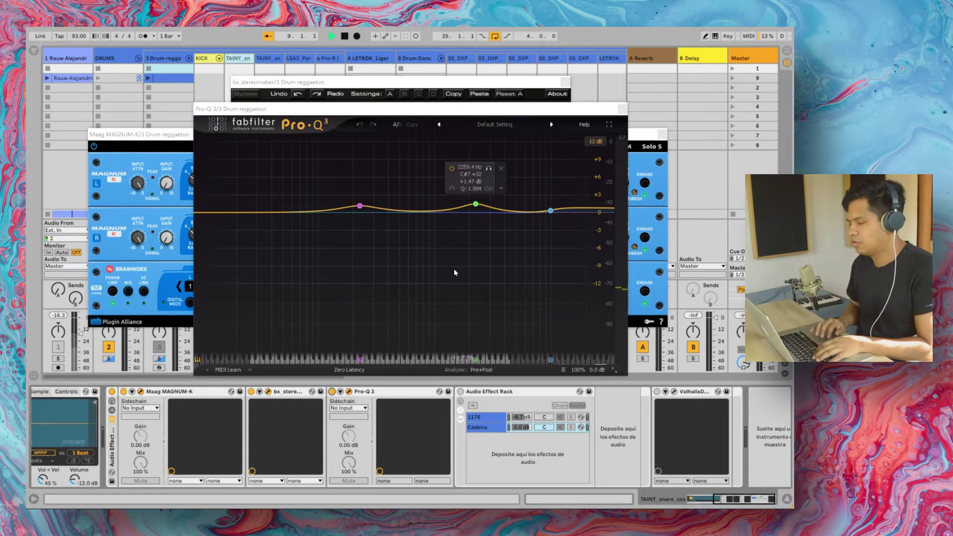
key("space")
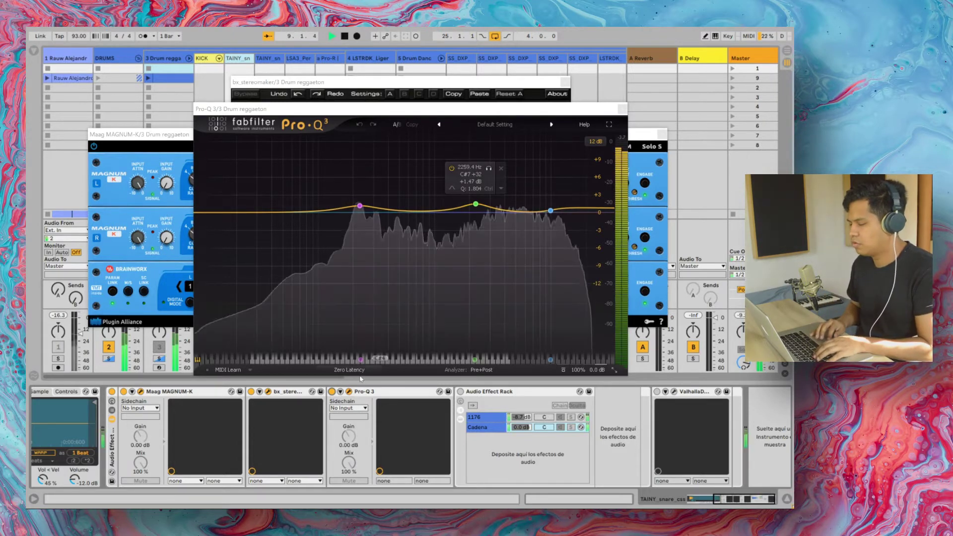
left_click(332, 392)
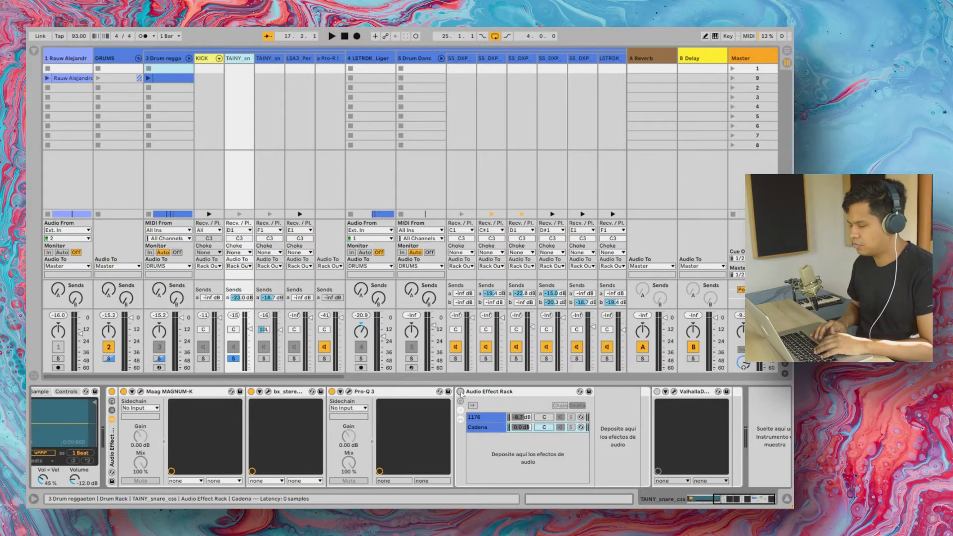
Re-enable the nested Audio Effect Rack on the snare chain and play the snare through it
key("space")
left_click(461, 392)
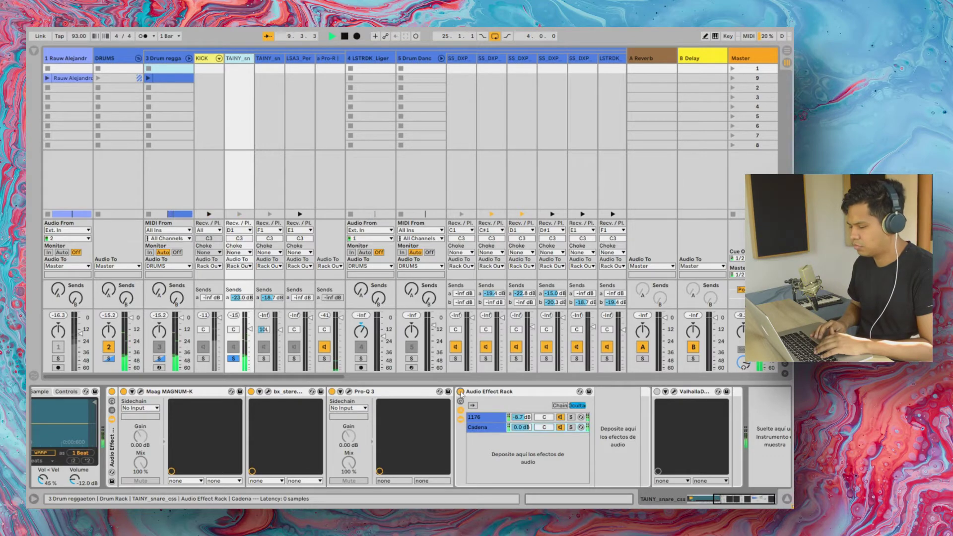
key("space")
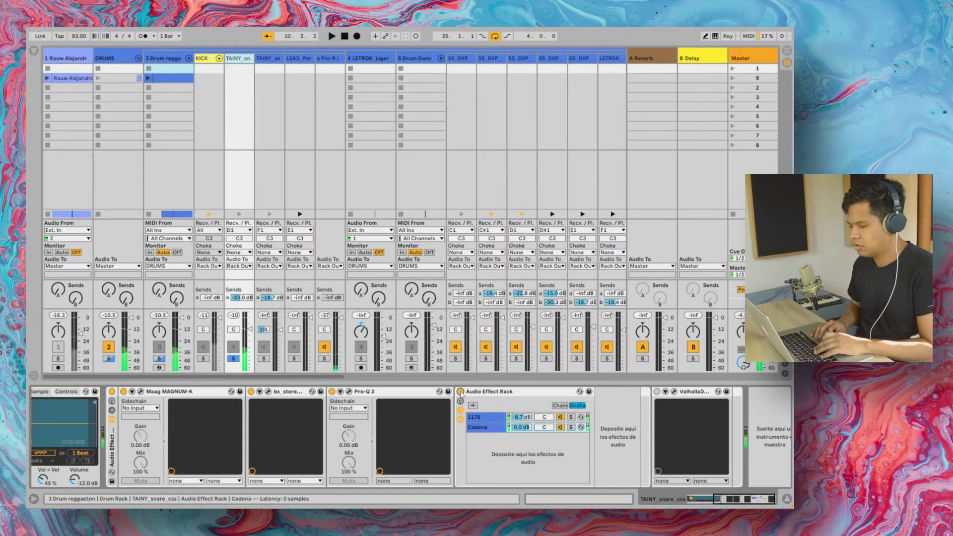
key("space")
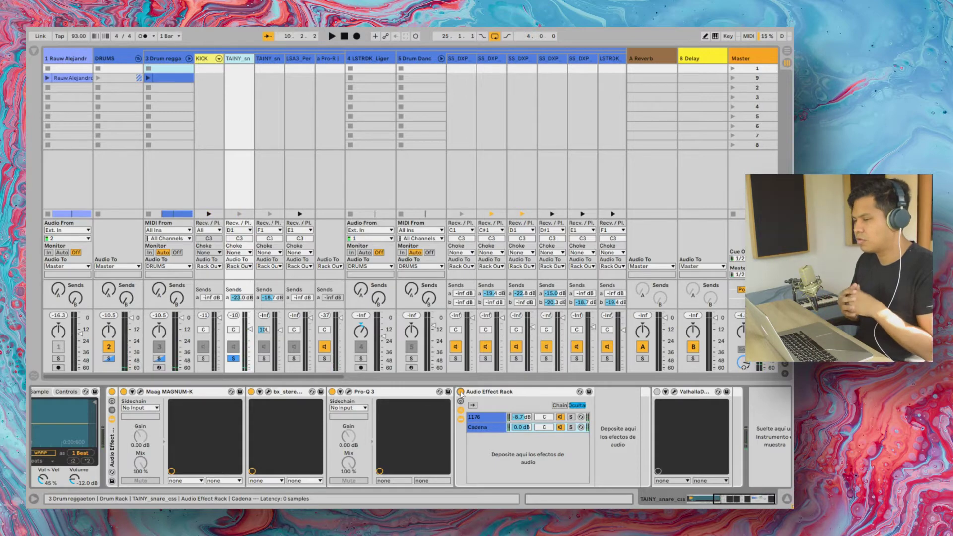
Audition the nested rack's 1176 chain by toggling its solo during snare playback
left_click(572, 418)
key("space")
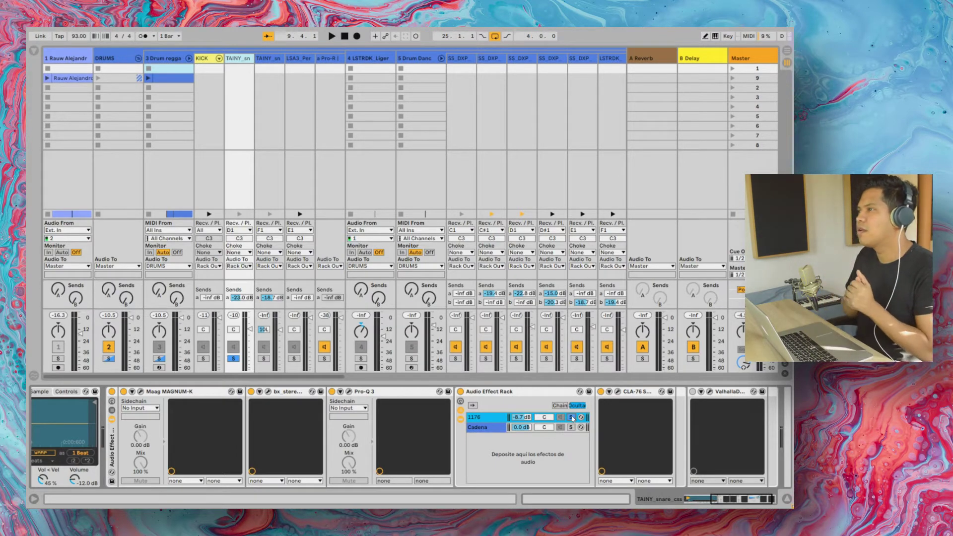
left_click(572, 418)
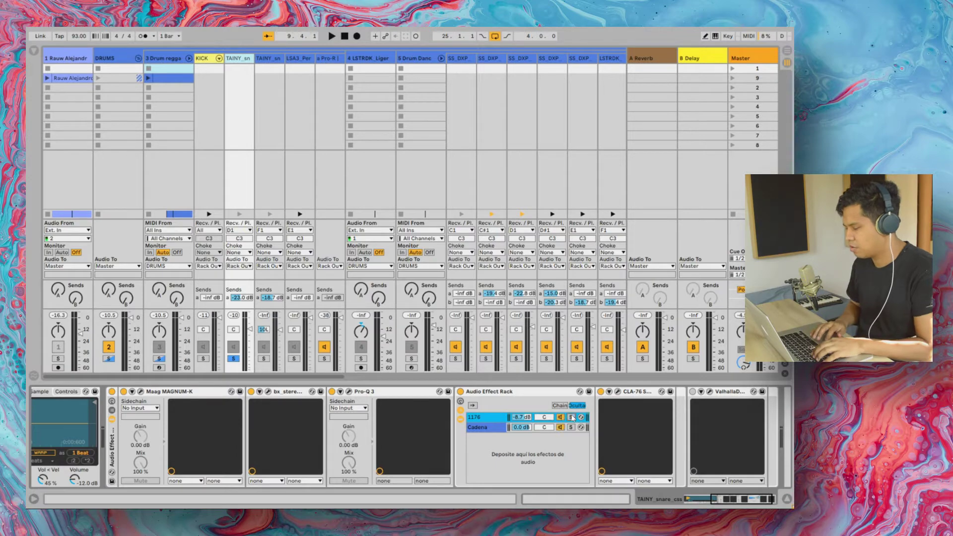
key("space")
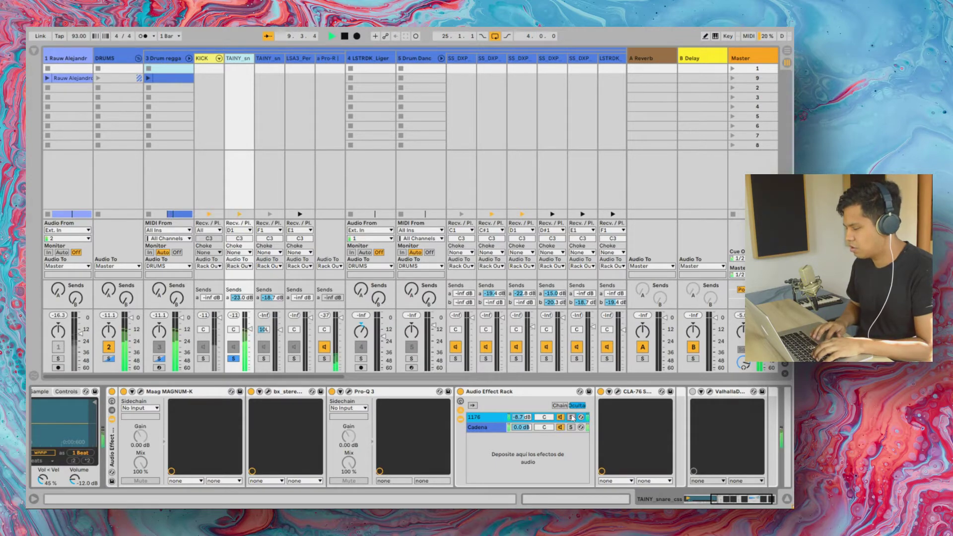
left_click(571, 418)
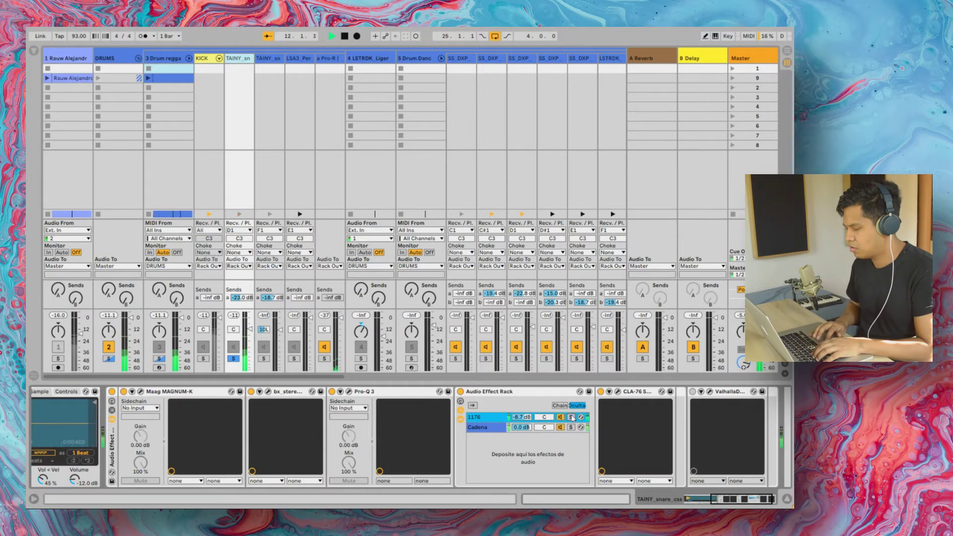
Solo the nested rack's Cadena chain and rename it Dry
left_click(572, 428)
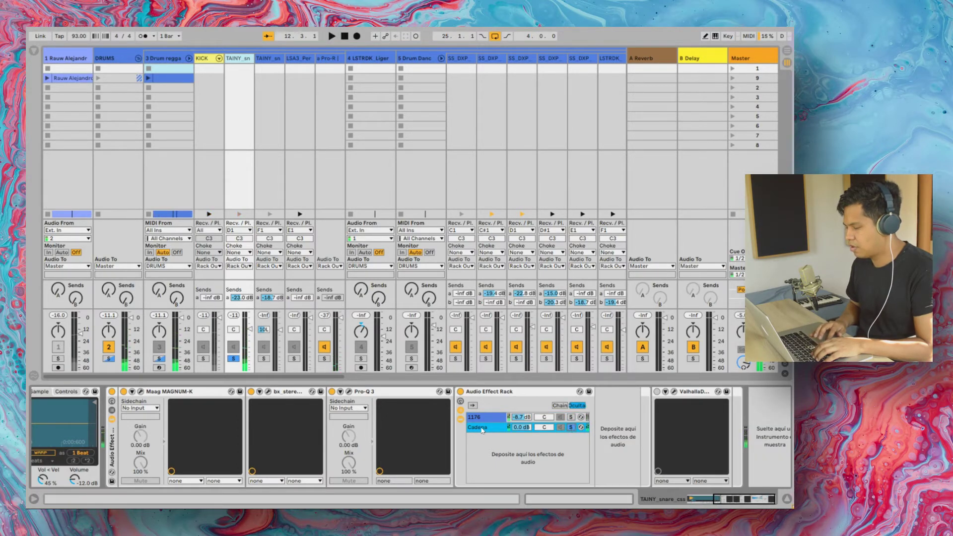
key("super+r")
key("Escape")
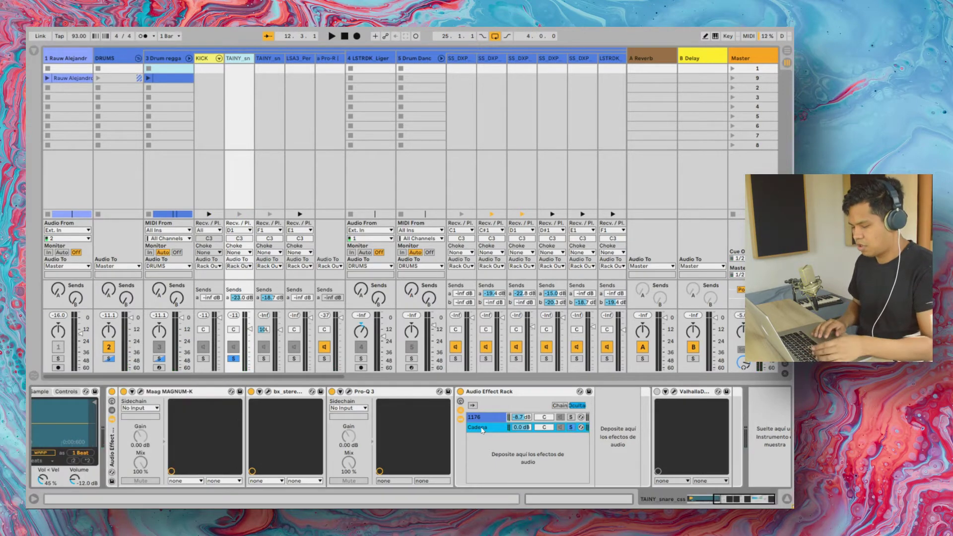
key("ctrl+r")
type("Dr")
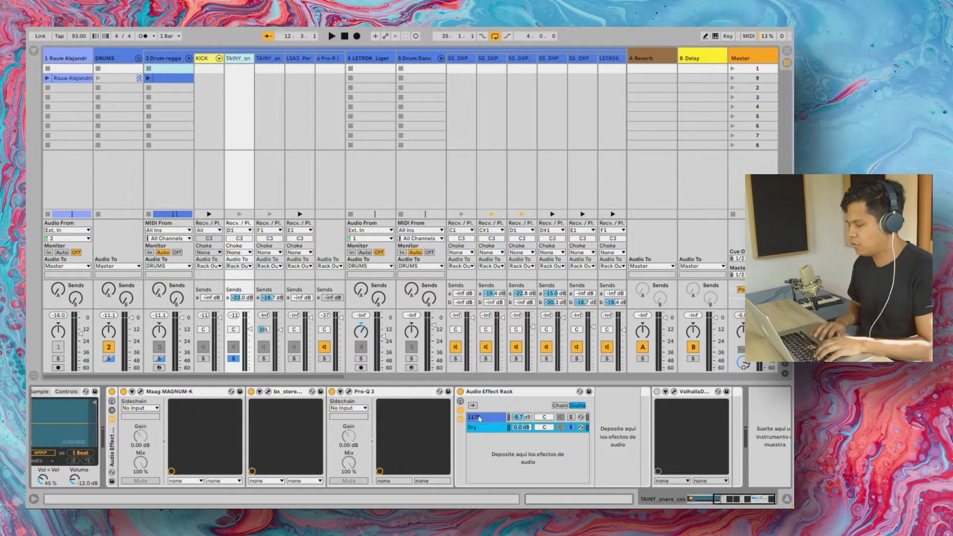
Inspect the rack's 1176 and Dry chains, remove the 1176 solo and play both chains in parallel
left_click(479, 419)
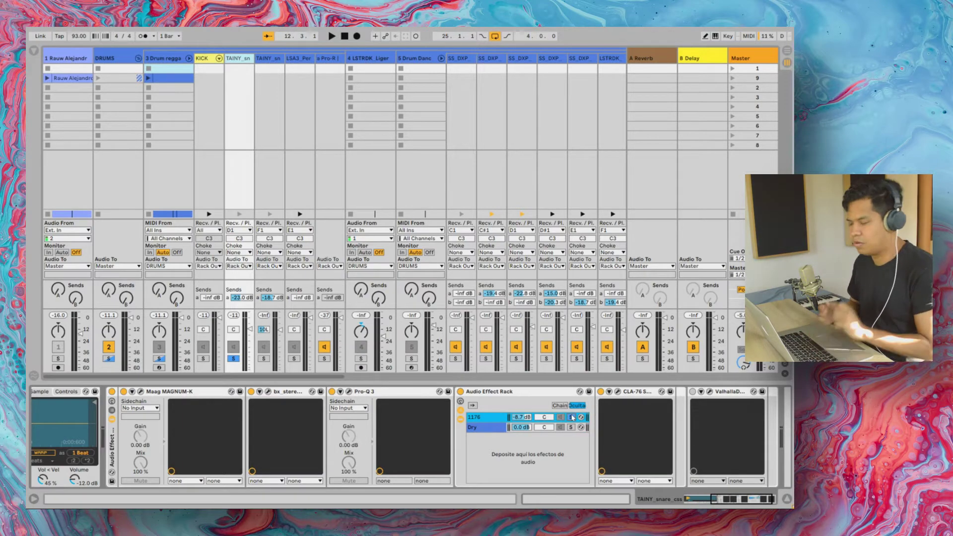
left_click(493, 428)
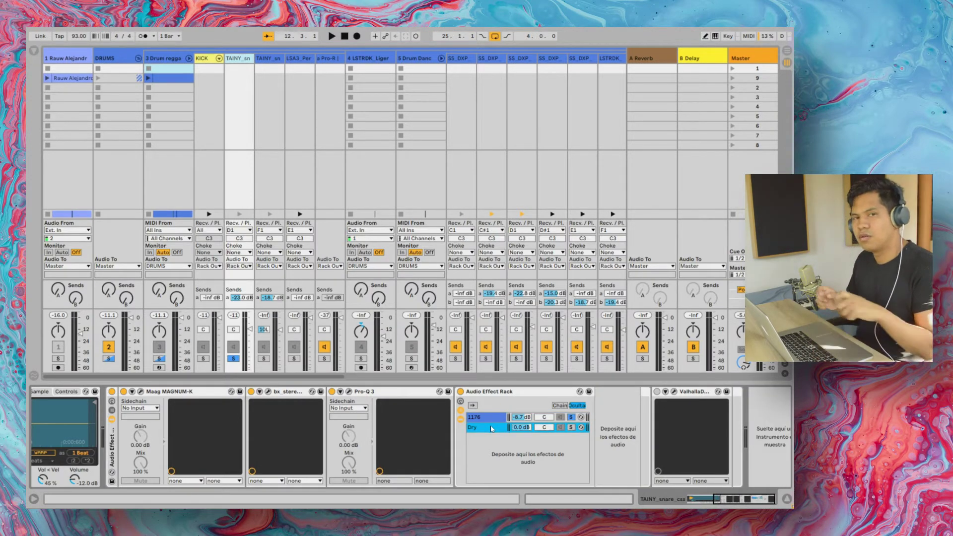
left_click(571, 417)
key("space")
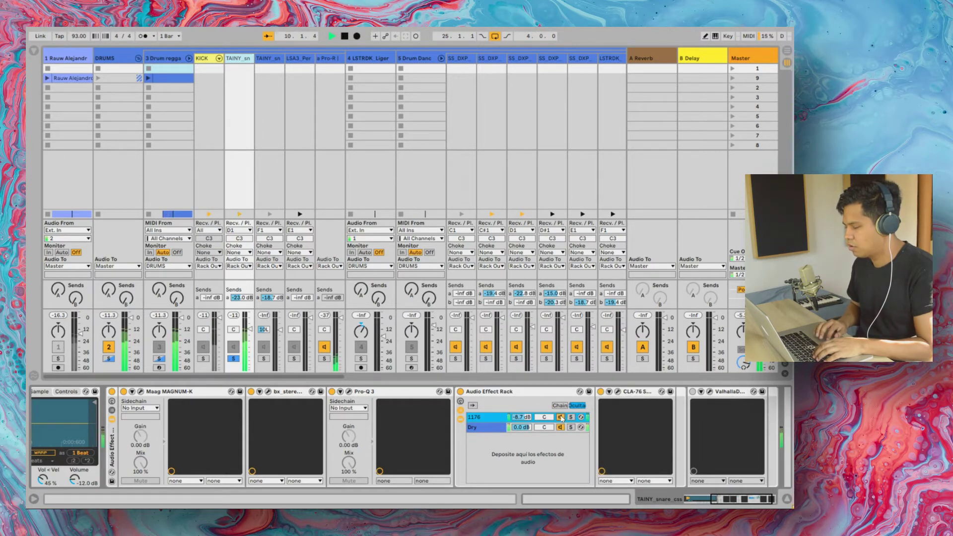
key("space")
Select and solo the TAINY_snare_cuidao chain and bring its effects into view
scroll(562, 419, "left", 3)
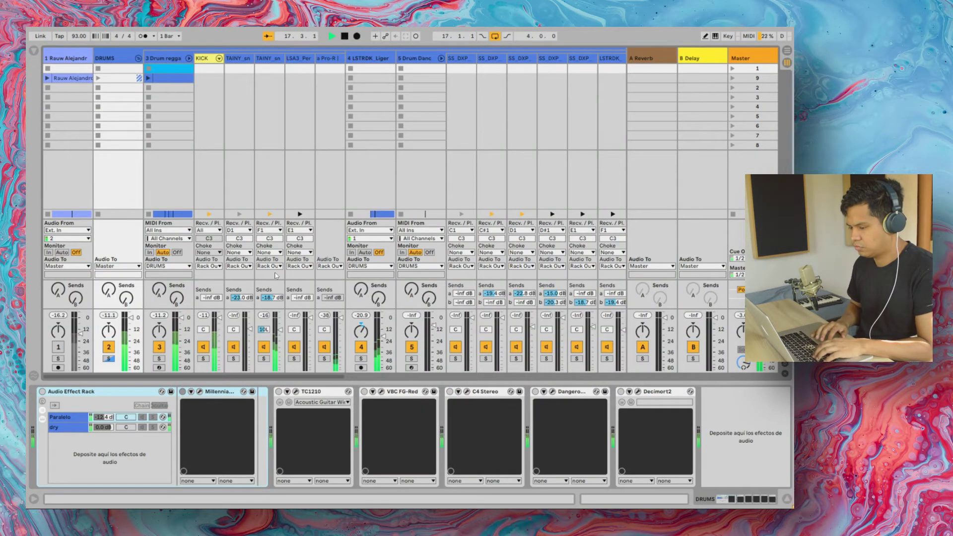
left_click(273, 63)
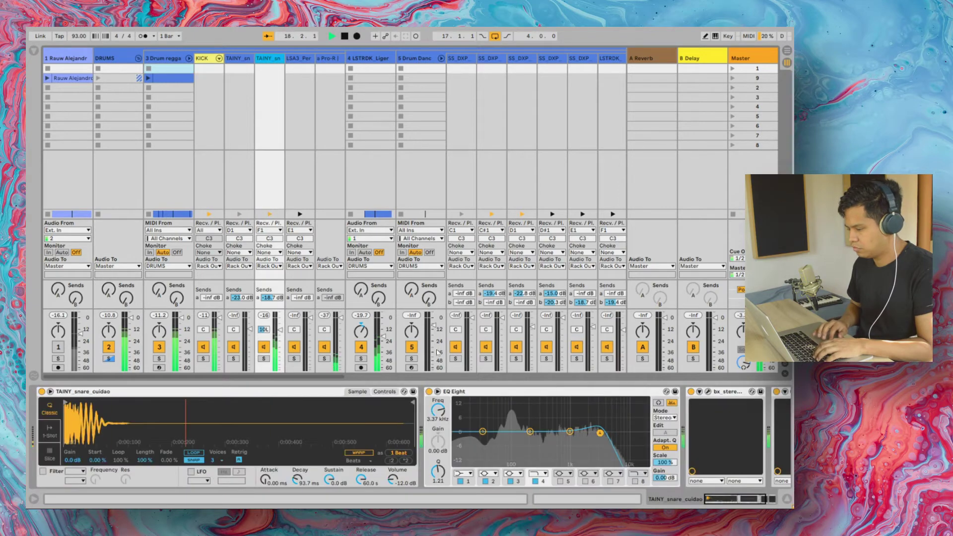
left_click(264, 358)
scroll(459, 427, "right", 3)
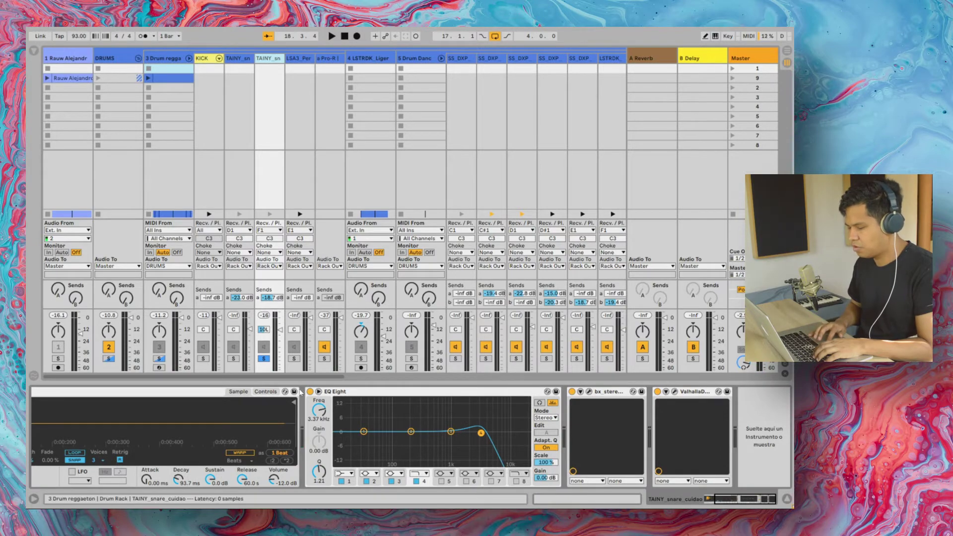
Group the chain's EQ Eight, bx_stereomaker and Valhalla plug-in into one Audio Effect Rack
left_click(515, 392)
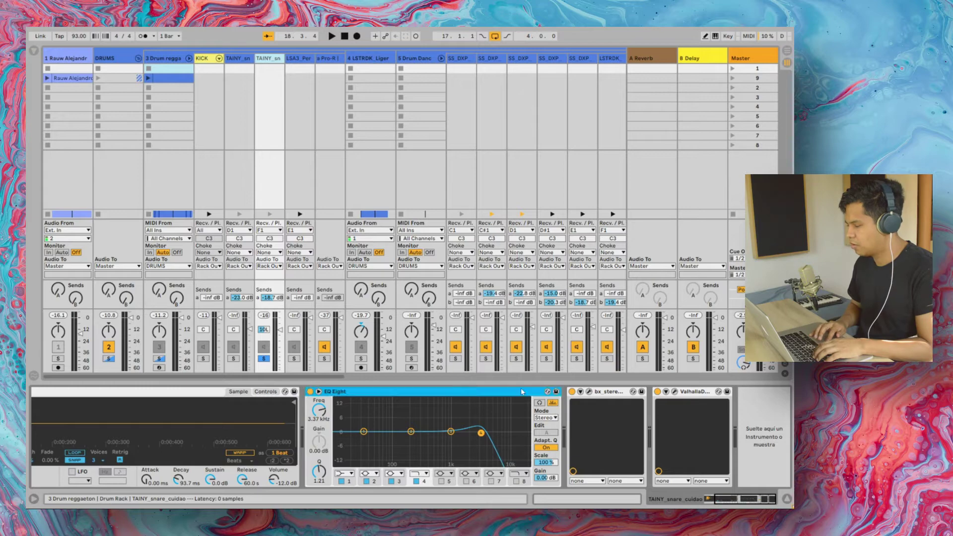
left_click(705, 395, "shift")
key("super+g")
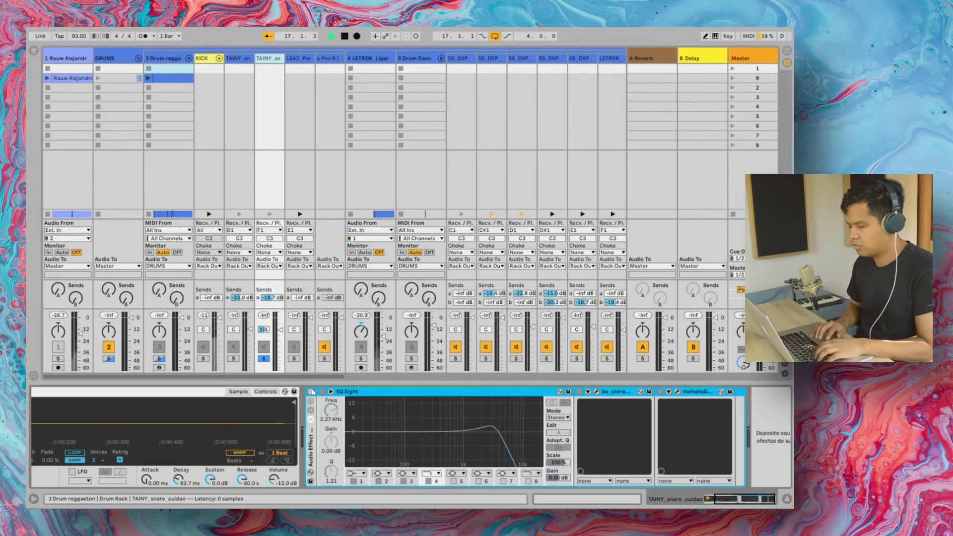
Compare the soloed TAINY_snare_cuidao during playback with its new Audio Effect Rack bypassed and enabled
key("space")
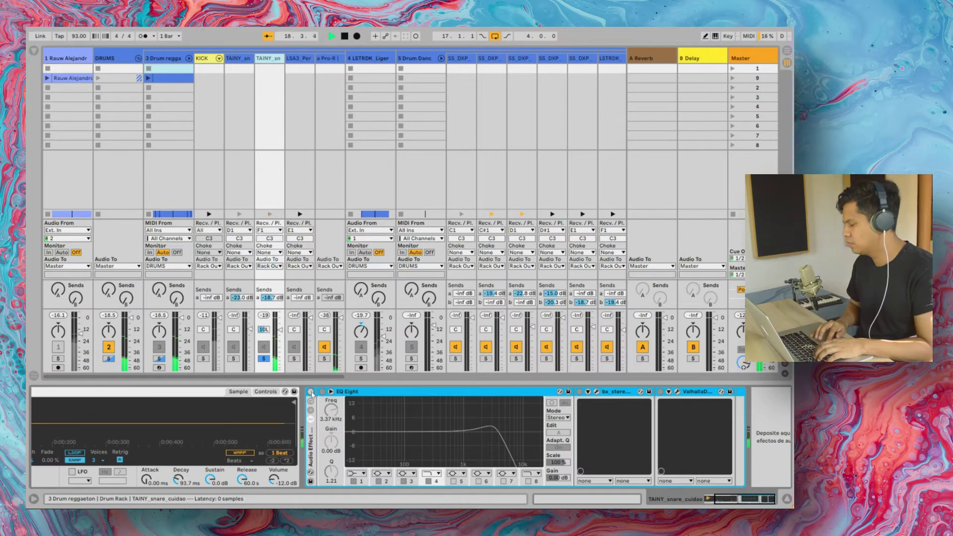
left_click(311, 392)
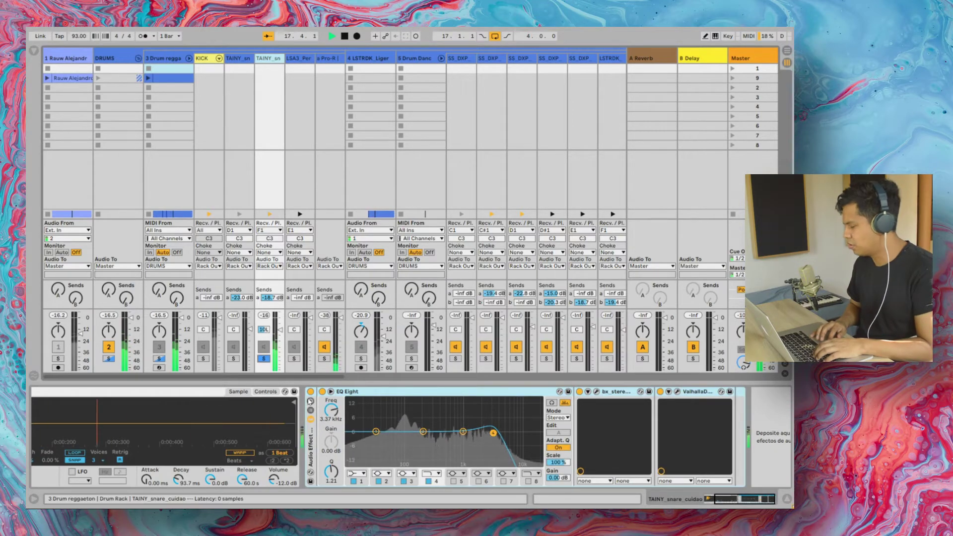
left_click(312, 393)
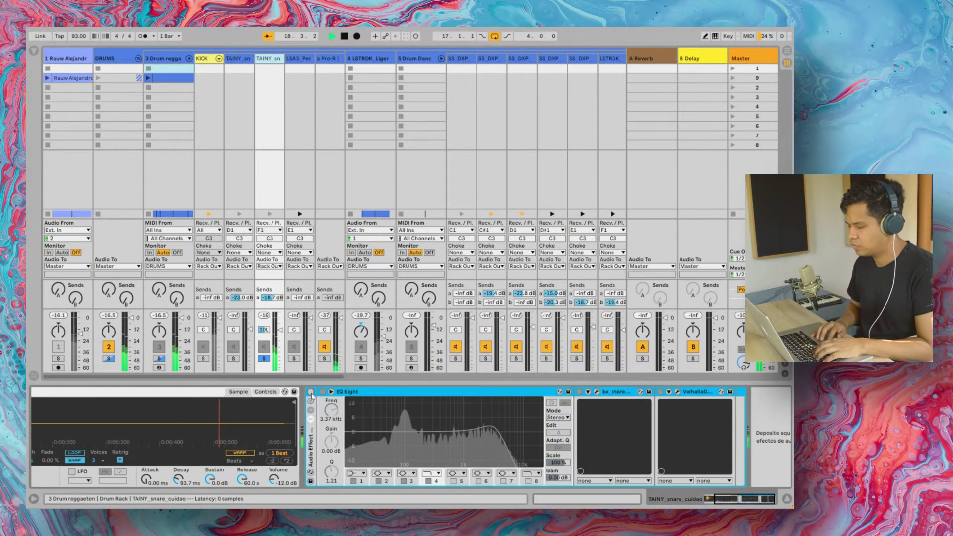
left_click(311, 394)
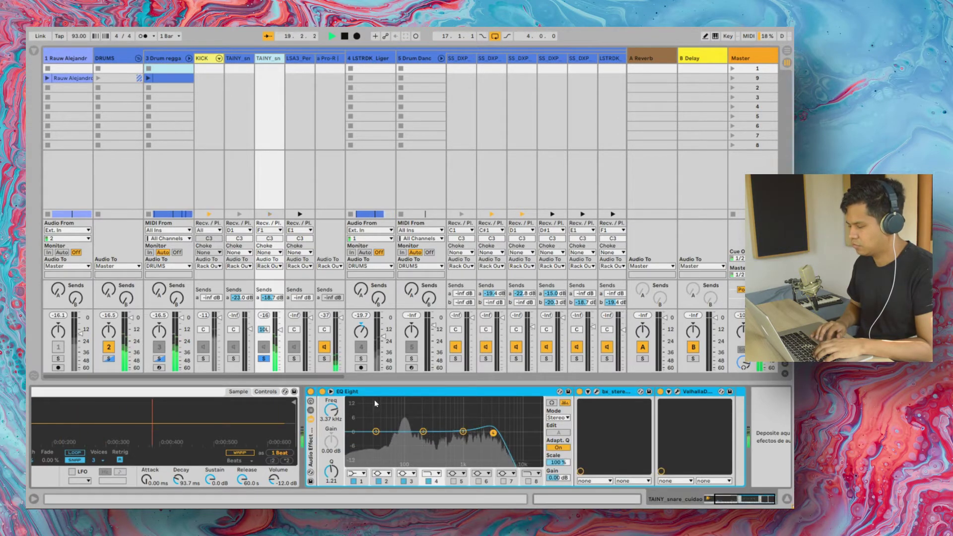
Solo the whole DRUMS group in place of the single snare and listen to the drums together
left_click(160, 360)
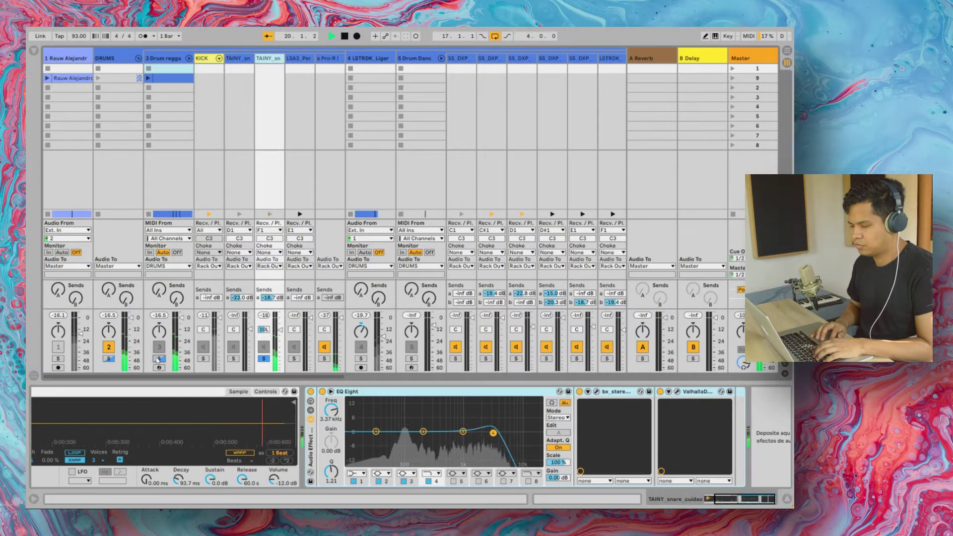
left_click(108, 358)
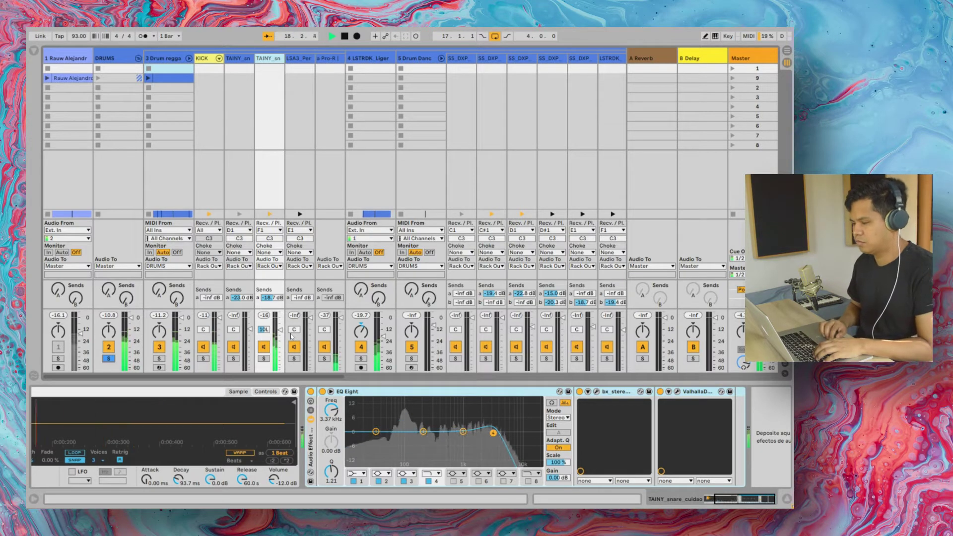
key("space")
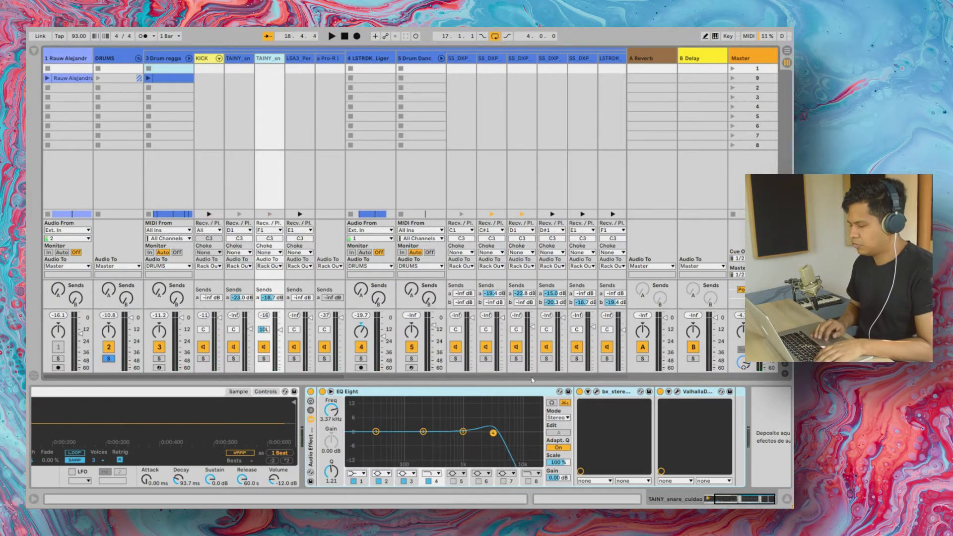
Bypass bx_stereomaker and ValhallaDelay, and compare the drums during playback with the snare's EQ Eight off and on
left_click(579, 391)
left_click(660, 392)
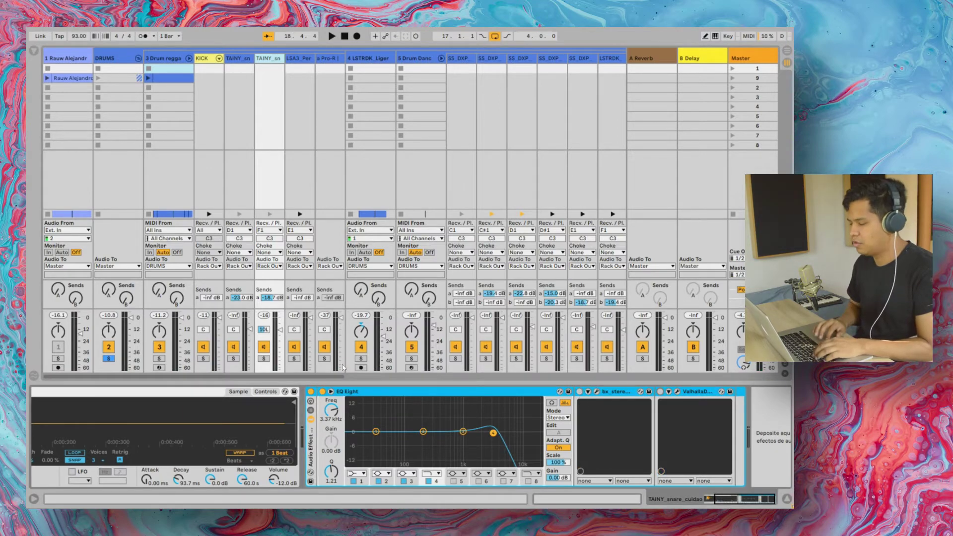
key("space")
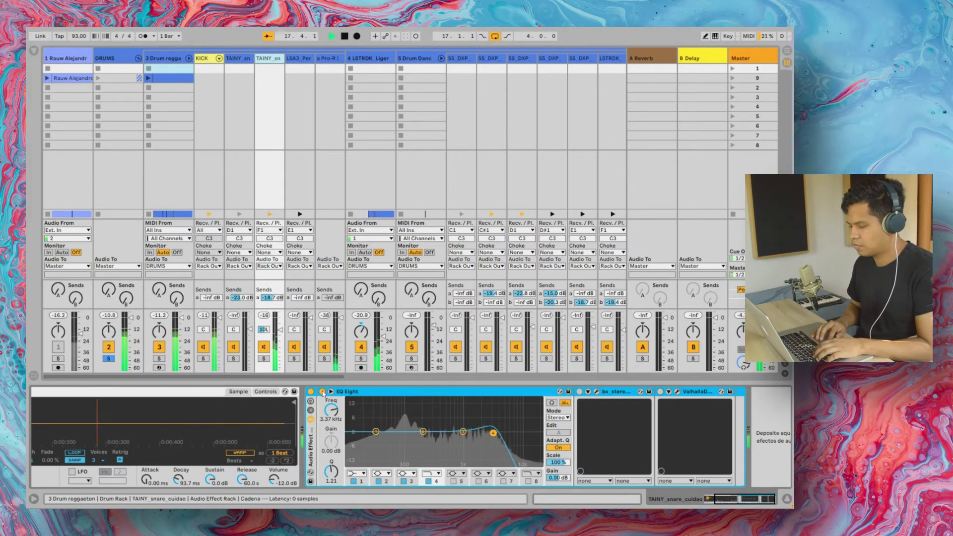
left_click(323, 391)
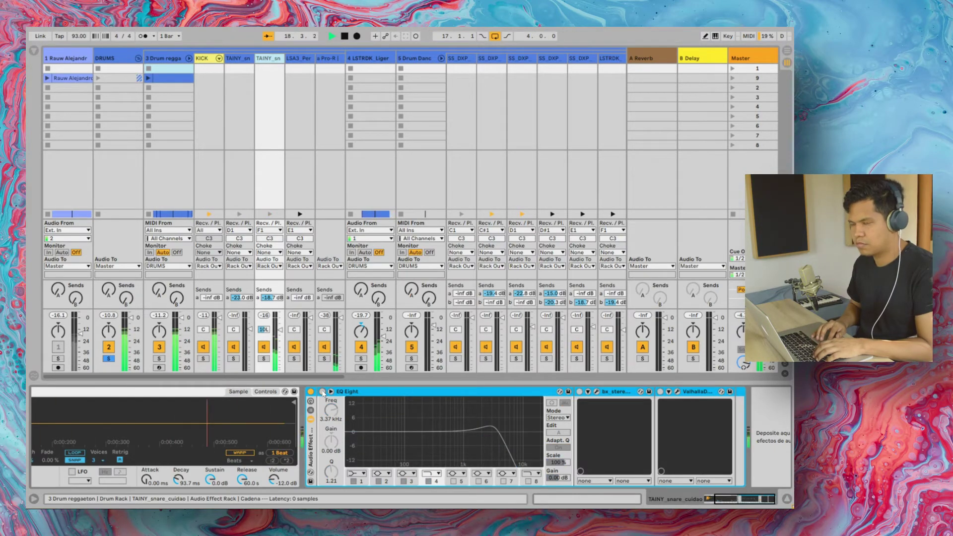
left_click(323, 392)
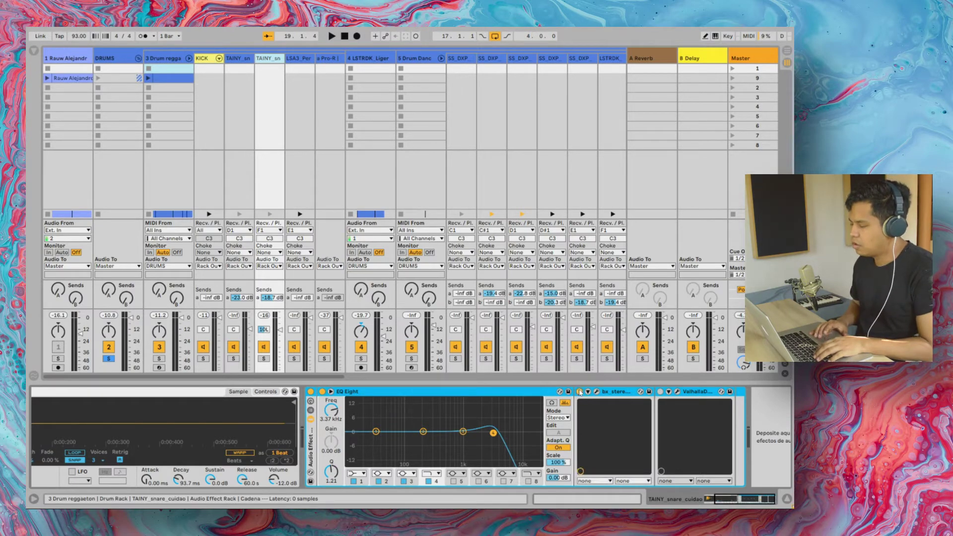
Re-enable the snare's bx_stereomaker, show its settings, and turn ValhallaDelay back on while the drums play
left_click(597, 393)
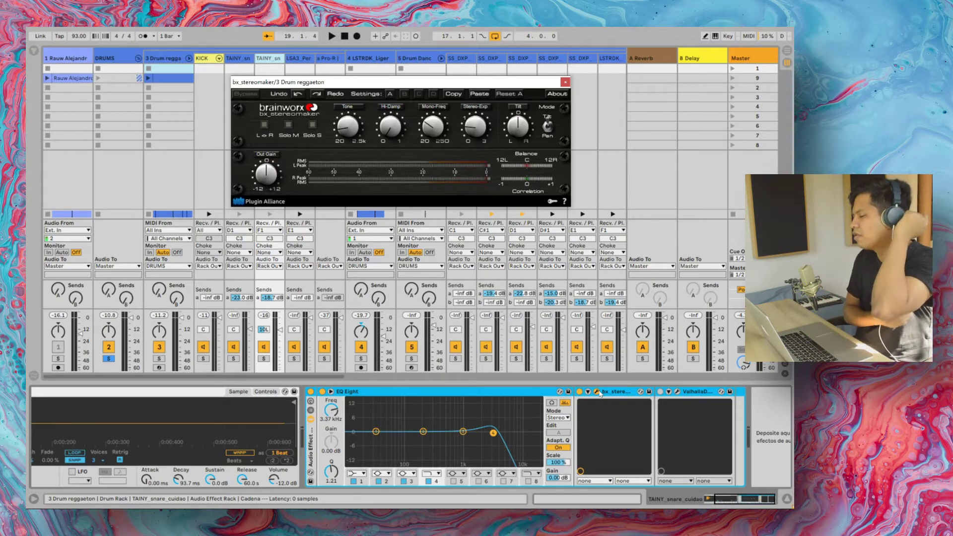
key("space")
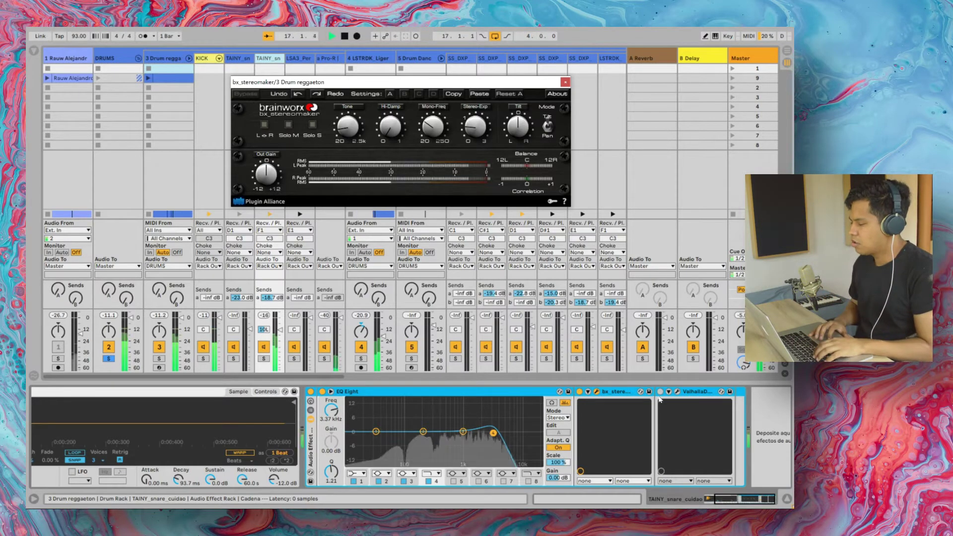
left_click(660, 392)
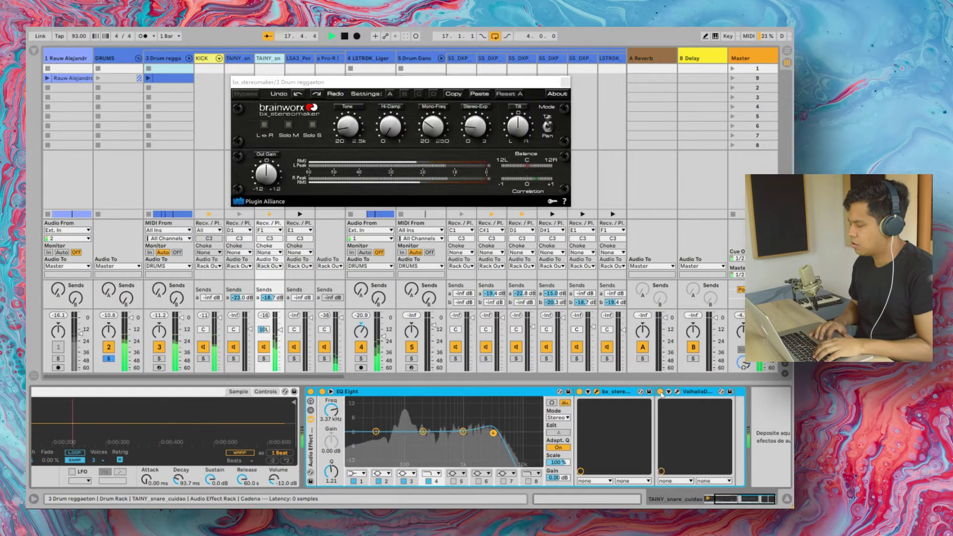
key("space")
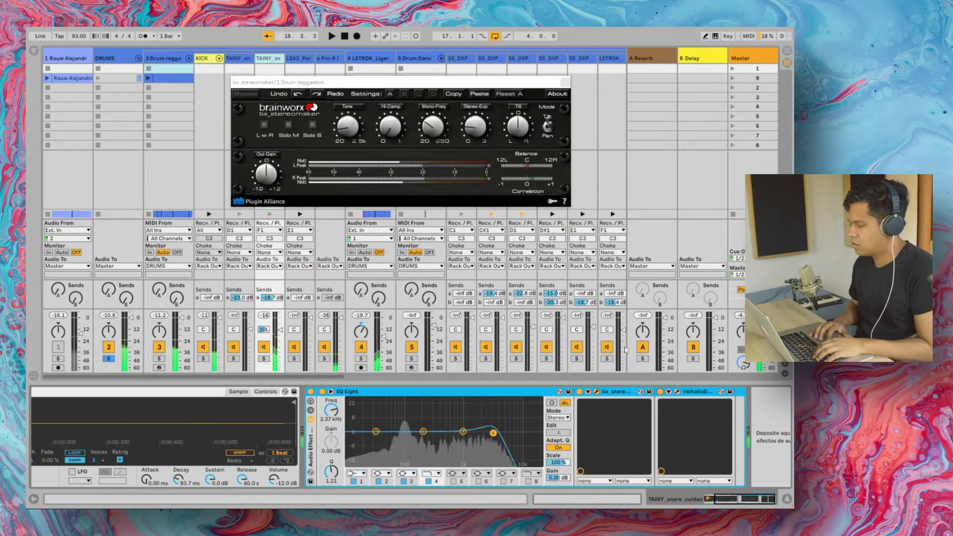
Open ValhallaDelay's settings and compare the soloed TAINY_snare_cuidao during playback with the delay bypassed and enabled
left_click(679, 392)
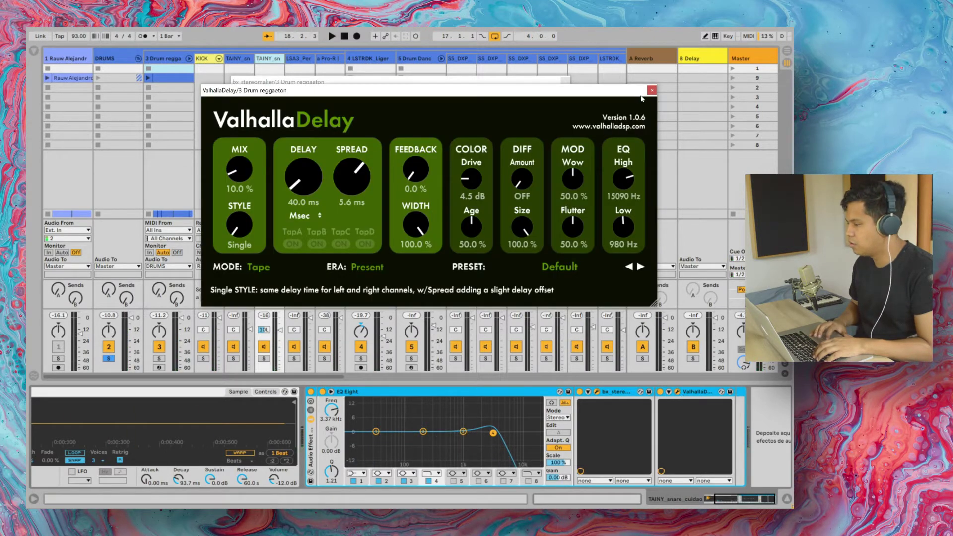
left_click(652, 90)
left_click(568, 84)
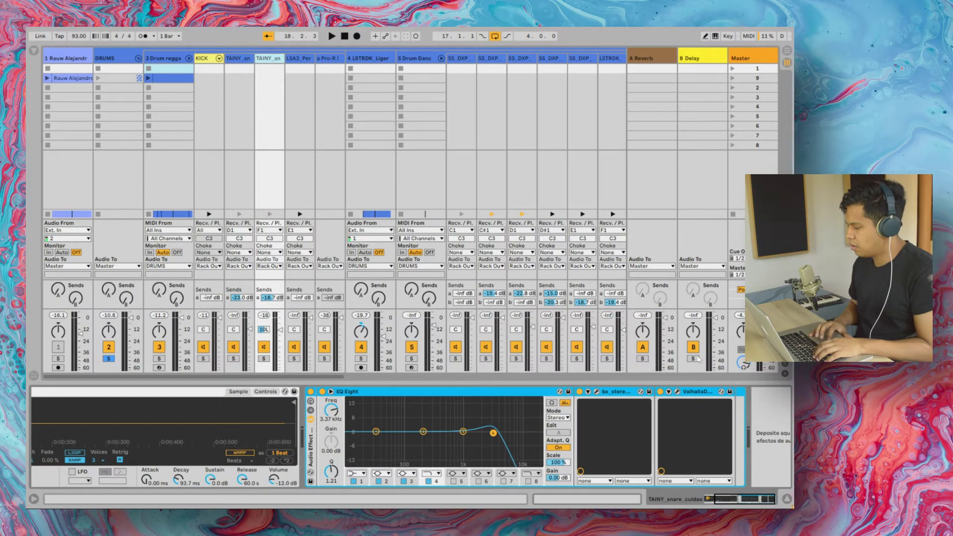
left_click(677, 392)
key("space")
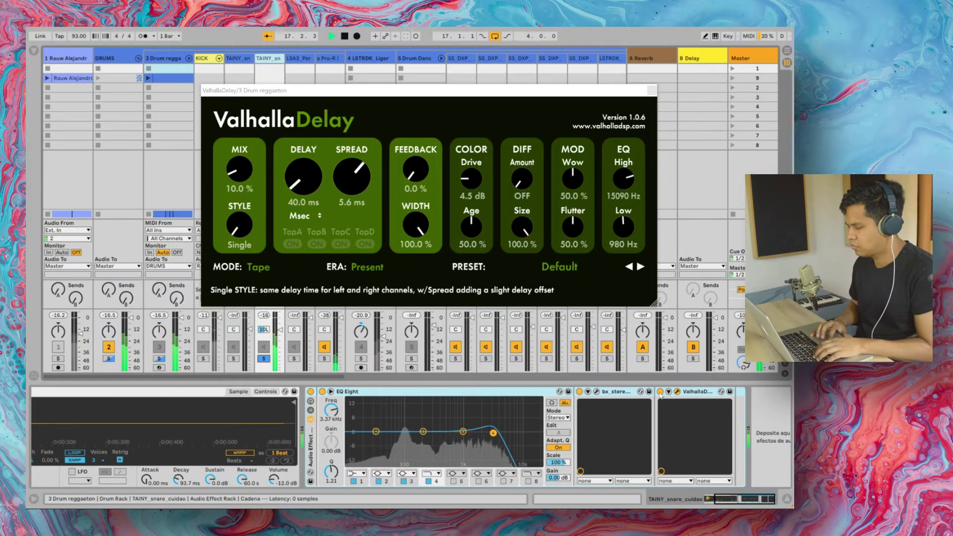
left_click(661, 392)
left_click(660, 392)
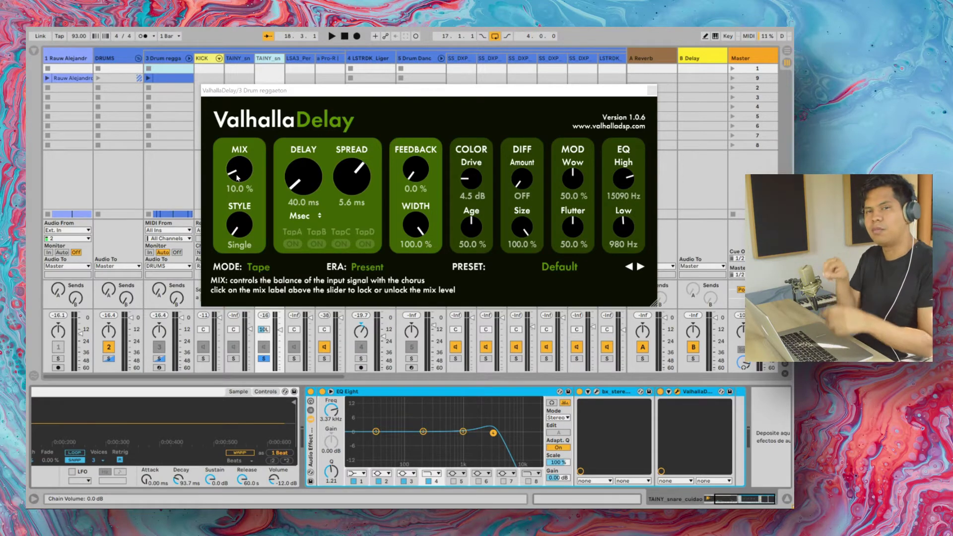
Set ValhallaDelay's Mix to 10.4 % while the snare plays, close its window and solo the DRUMS group again
key("space")
mouse_move(237, 177)
left_mouse_down()
mouse_move(244, 150)
mouse_move(238, 178)
left_mouse_up()
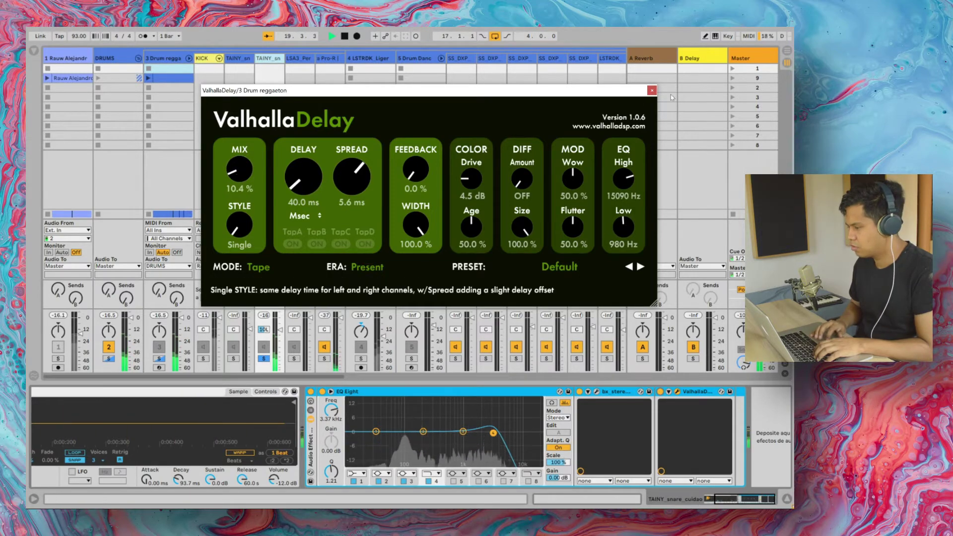
left_click(651, 91)
left_click(113, 359)
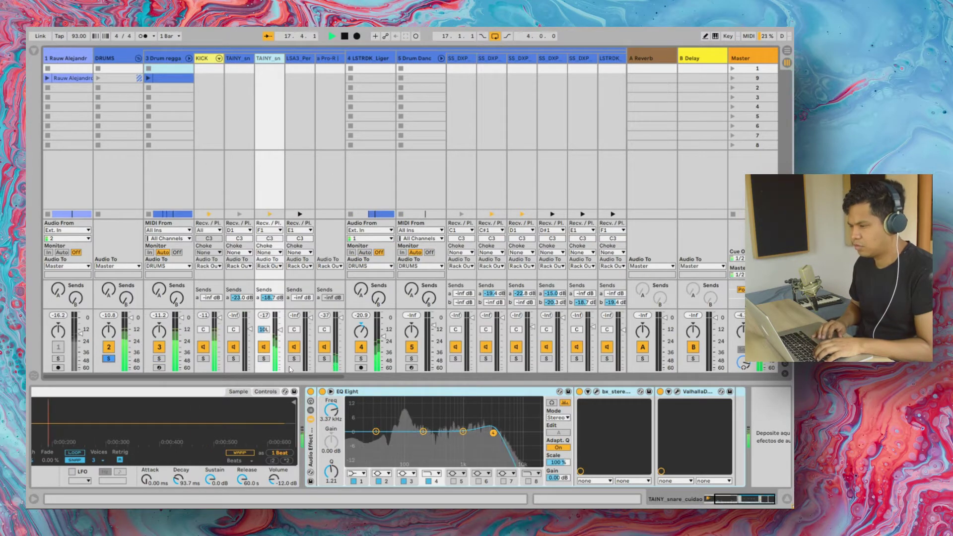
Solo the drum rack's Pro-R | EQ Eight return chain, listen to it alone, and examine band 2 of its EQ Eight
left_click(335, 59)
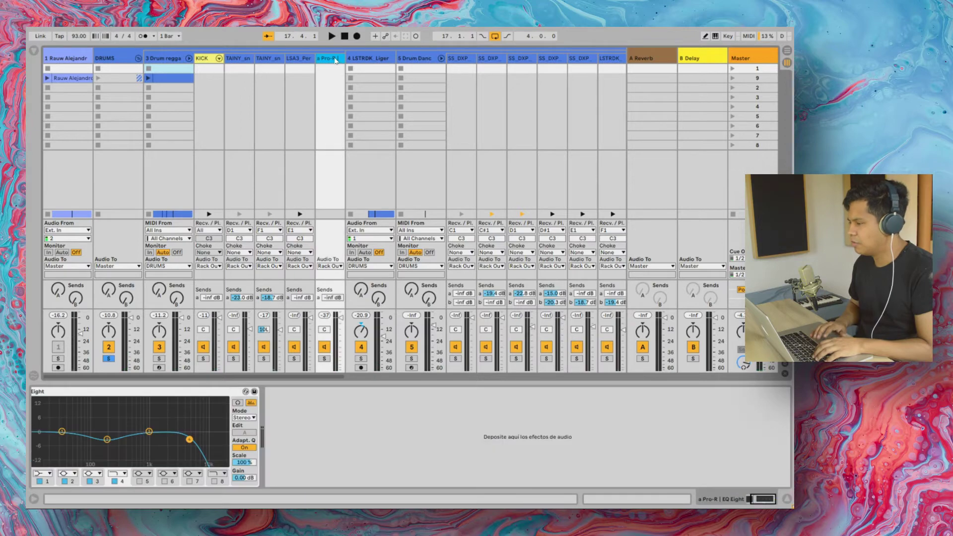
left_click(324, 358)
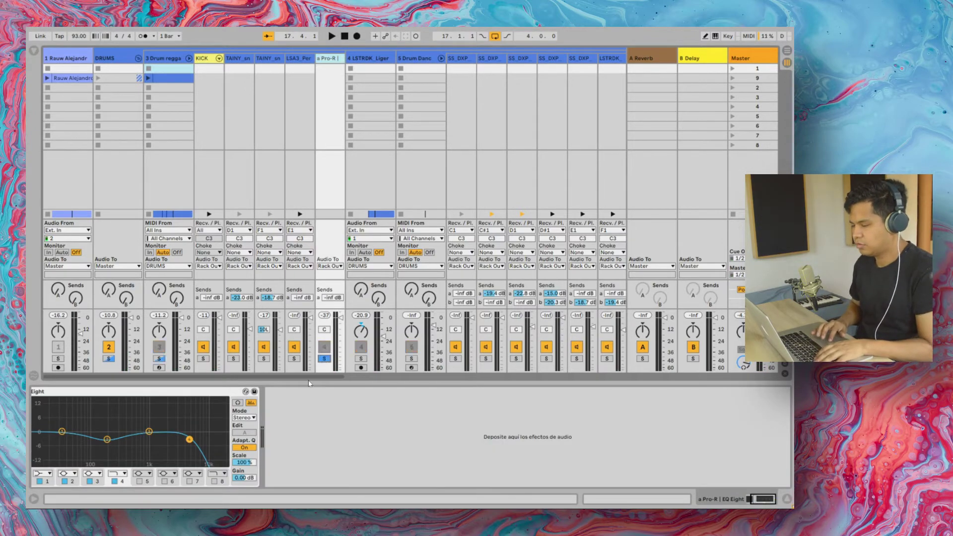
scroll(260, 453, "left", 5)
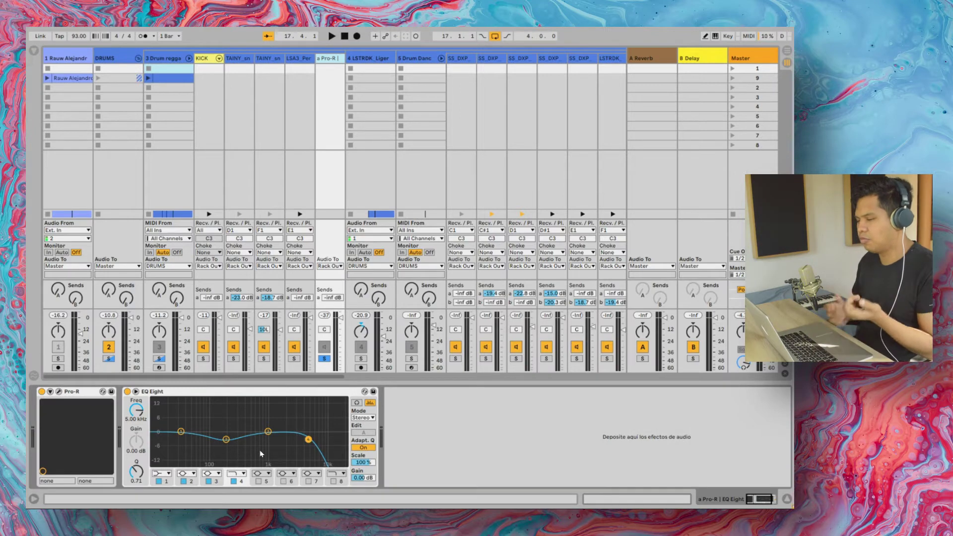
key("space")
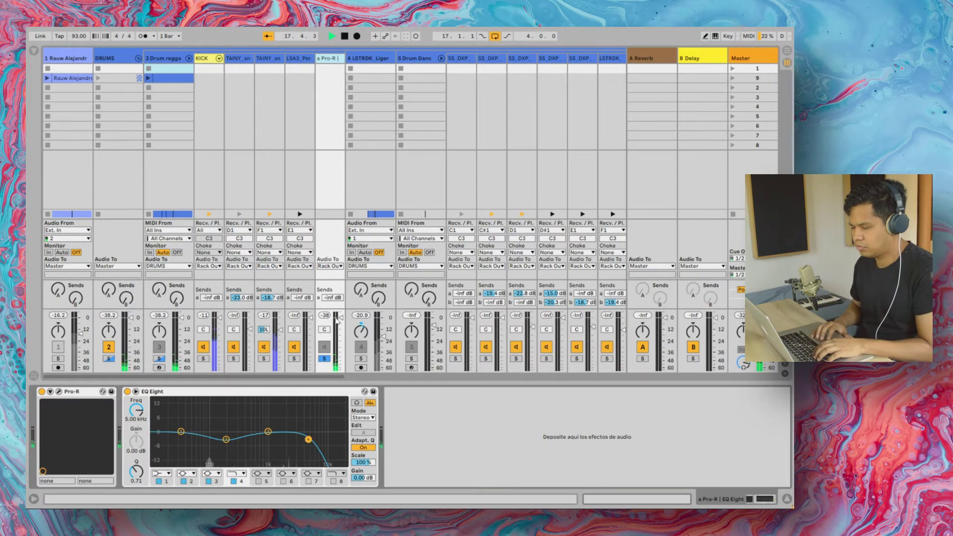
key("space")
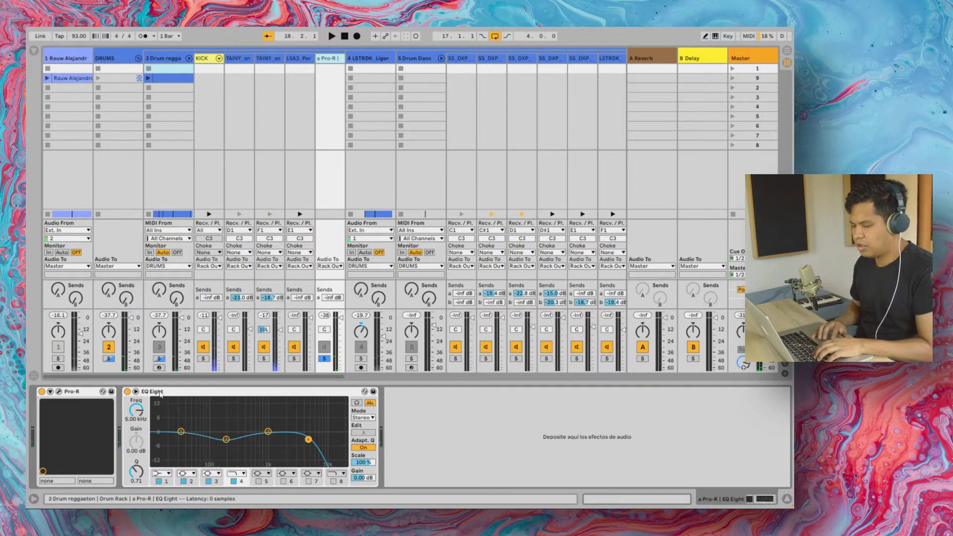
left_click(199, 389)
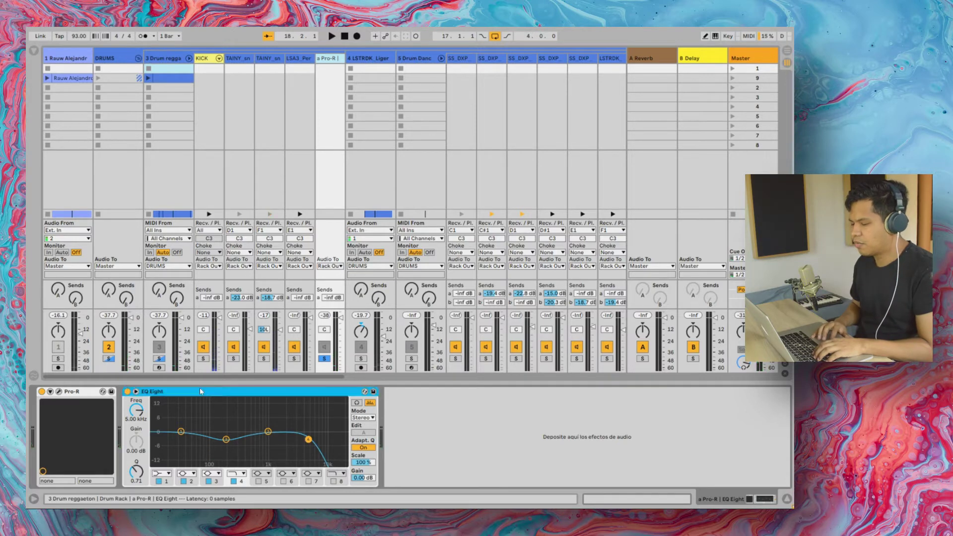
left_click(226, 440)
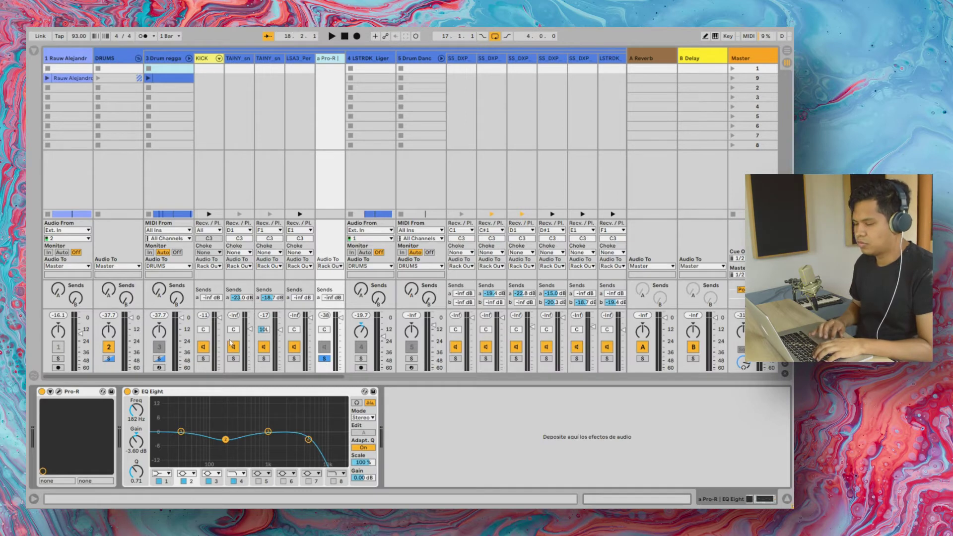
Solo the Drum reggaeton track and compare its playback with the Pro-R return chain muted and active
left_click(159, 358)
key("space")
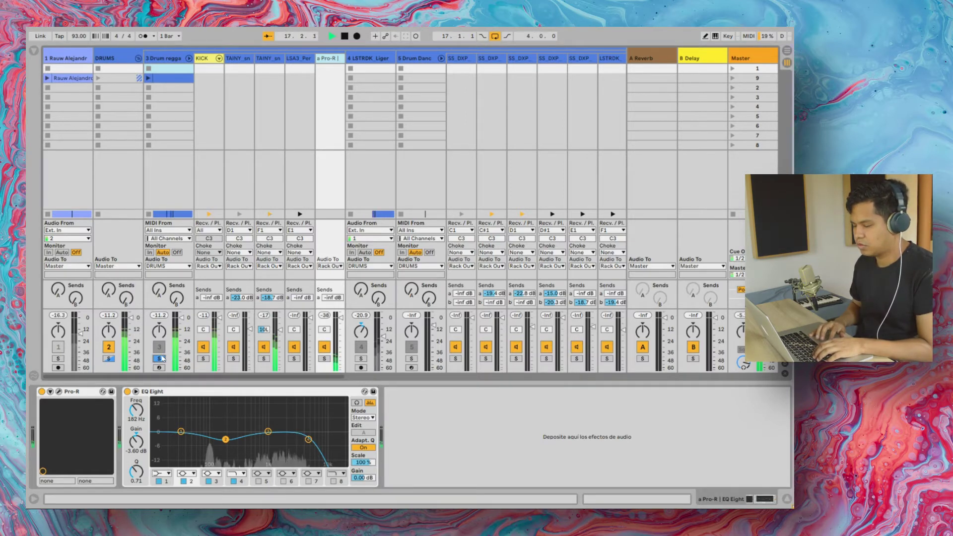
left_click(324, 347)
key("space")
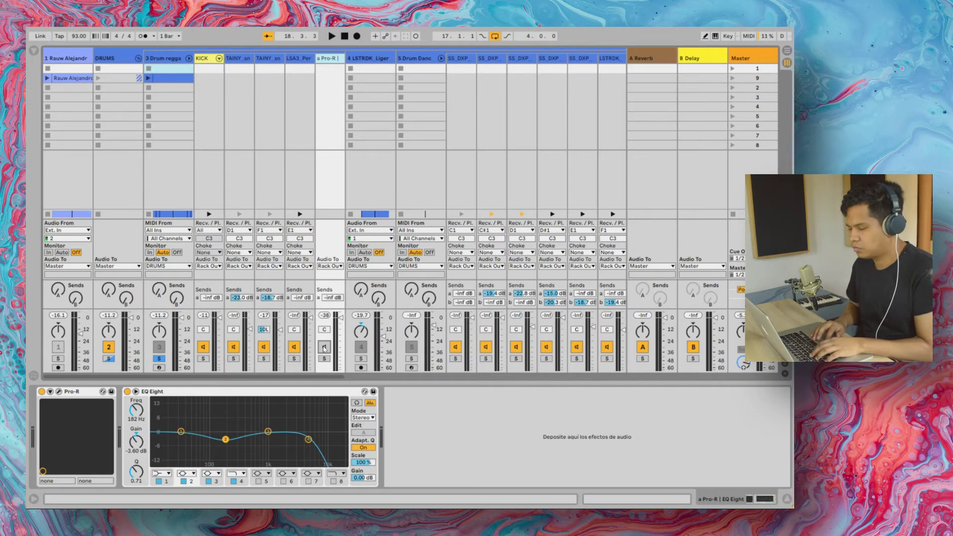
key("space")
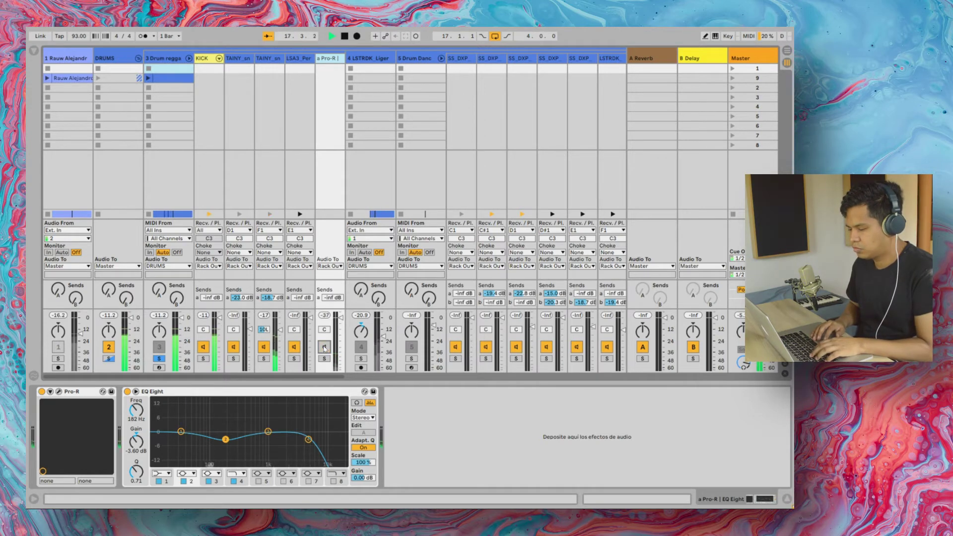
left_click(324, 348)
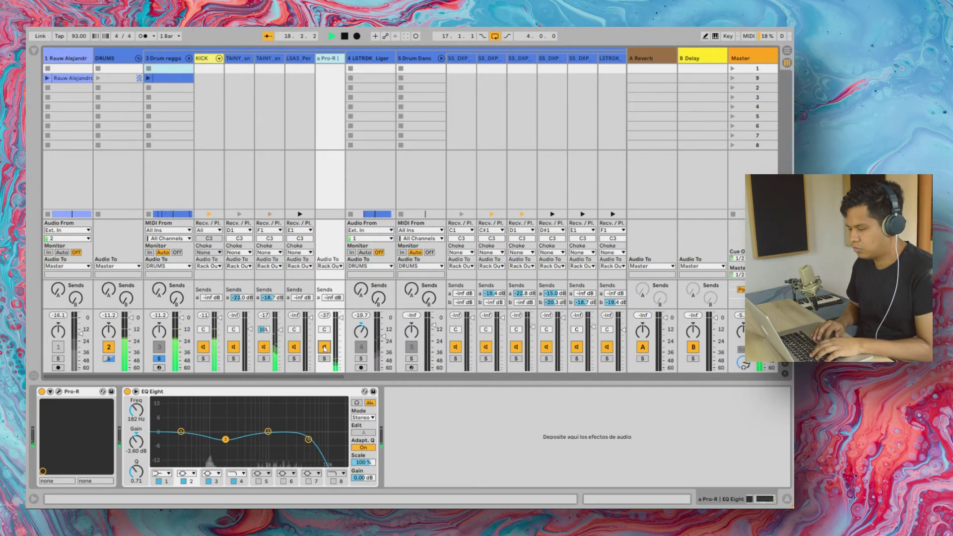
key("space")
Return to the arrangement, solo the LSTRDK Ligeria percussion loop from bar 17, and compare it with its EQ Eight bypassed and enabled
key("Tab")
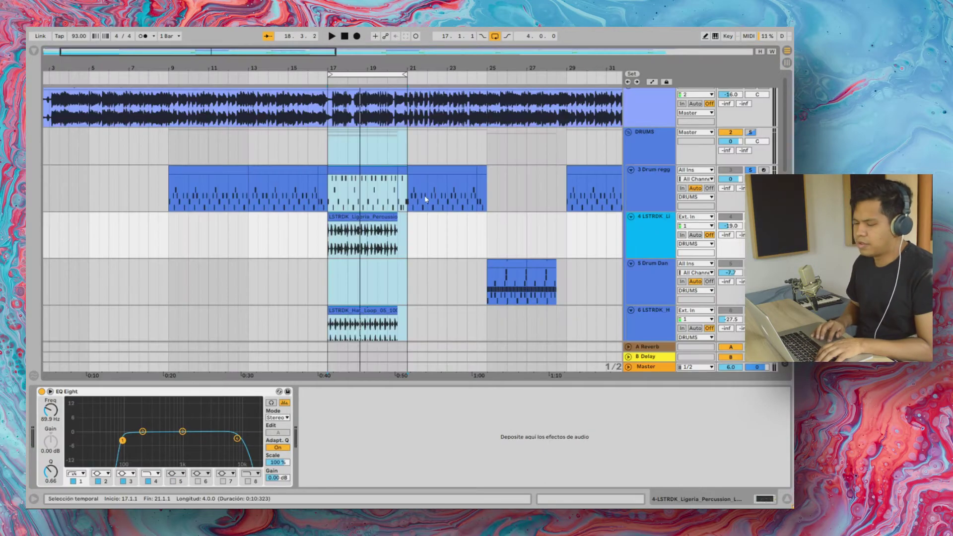
scroll(424, 199, "left", 1)
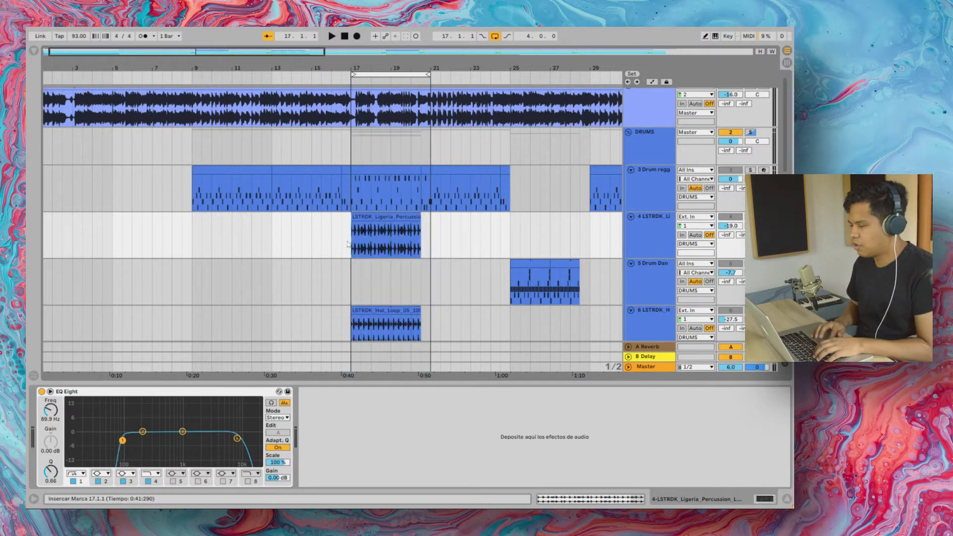
key("space")
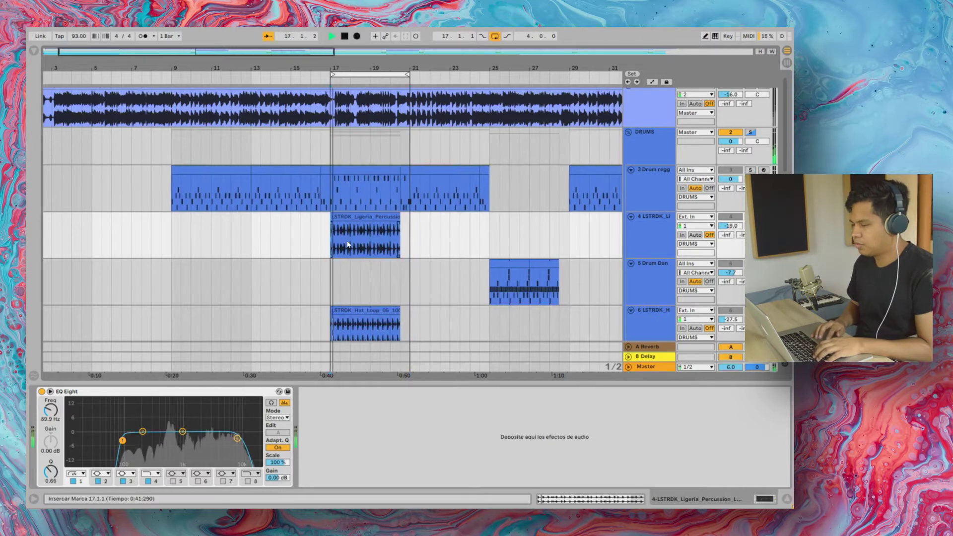
left_click(648, 238)
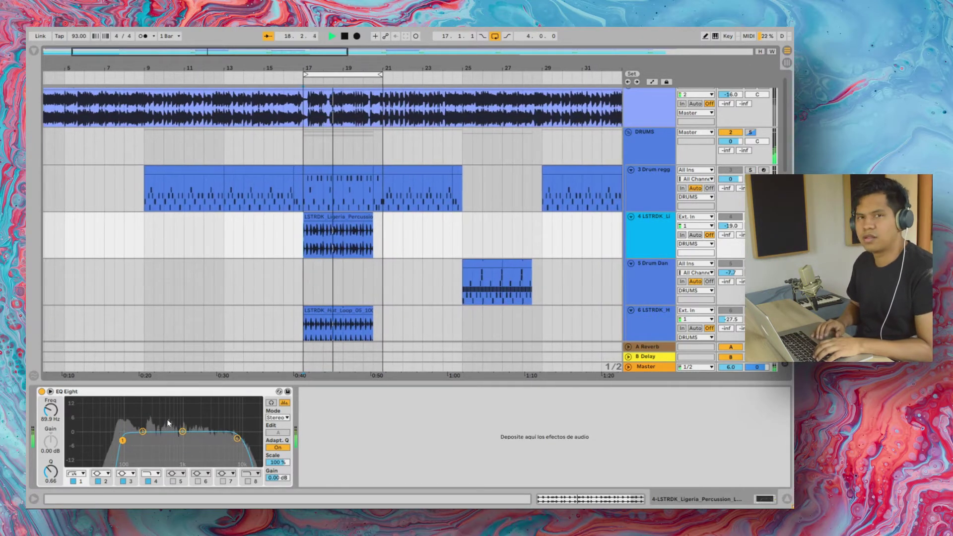
scroll(293, 279, "down", 1)
scroll(294, 279, "down", 5)
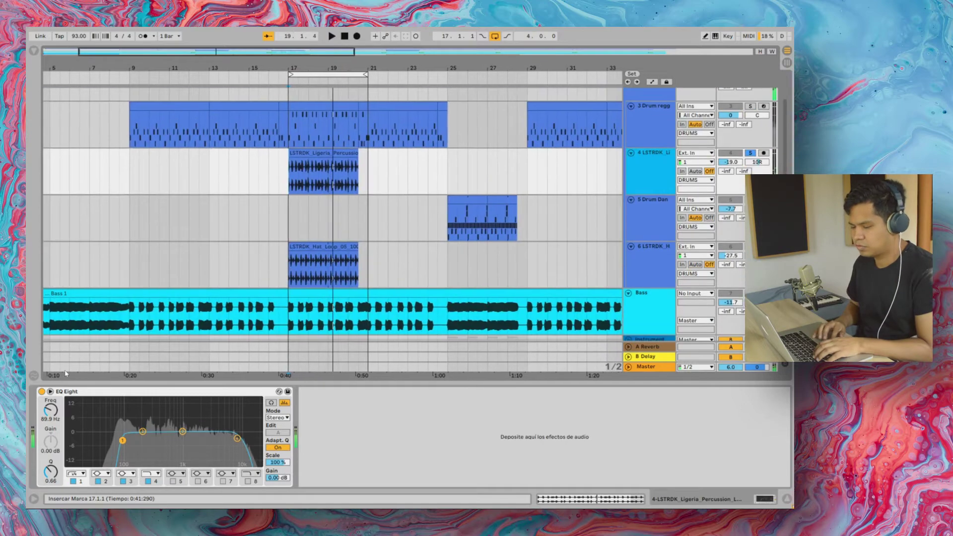
left_click(41, 392)
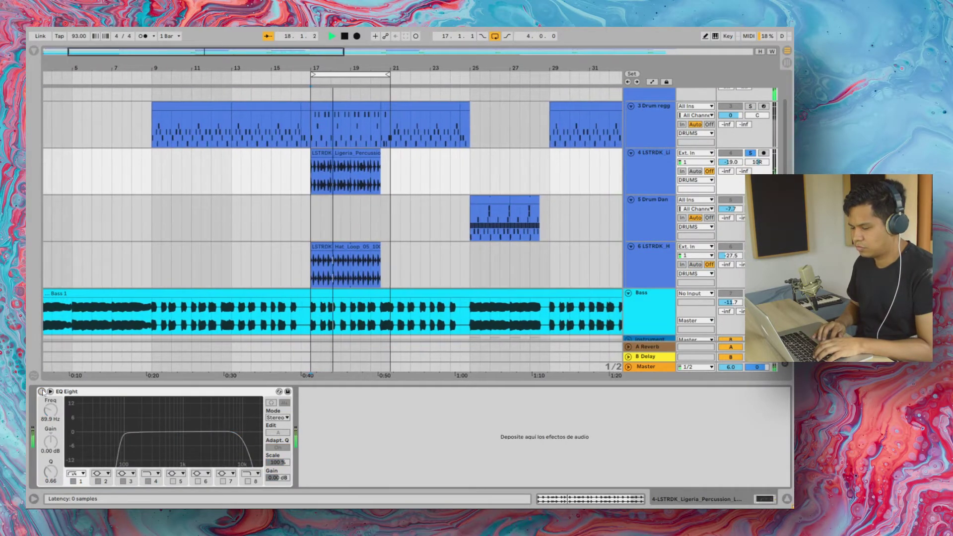
left_click(42, 391)
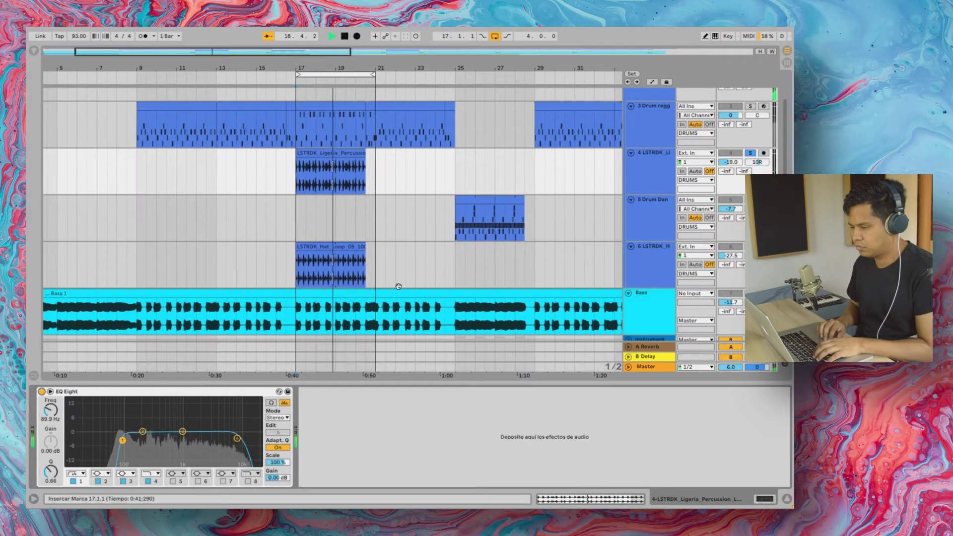
Solo the Rauw Alejandro acapella with the percussion loop and compare the loop's EQ Eight bypassed and enabled during playback
scroll(398, 286, "down", 7)
scroll(398, 292, "up", 10)
key("space")
key("space")
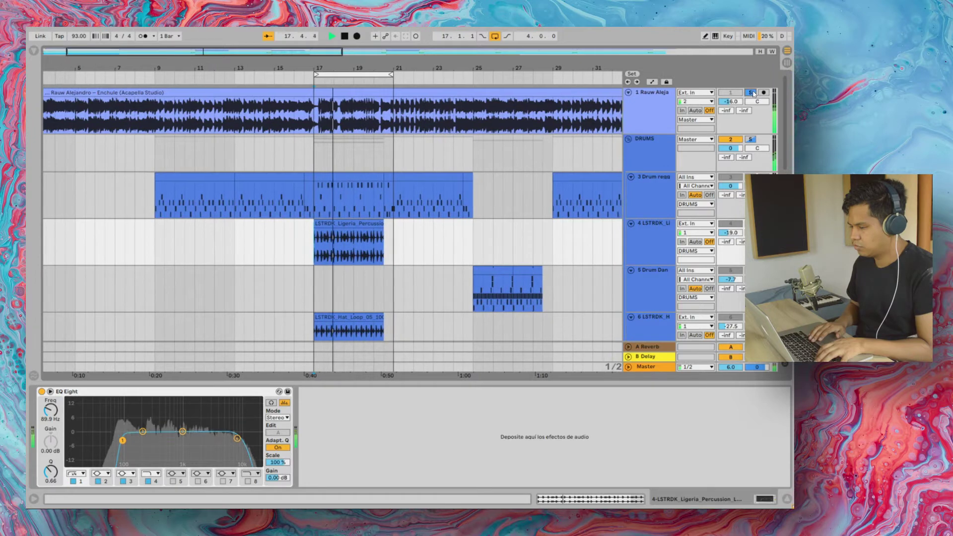
left_click(42, 392)
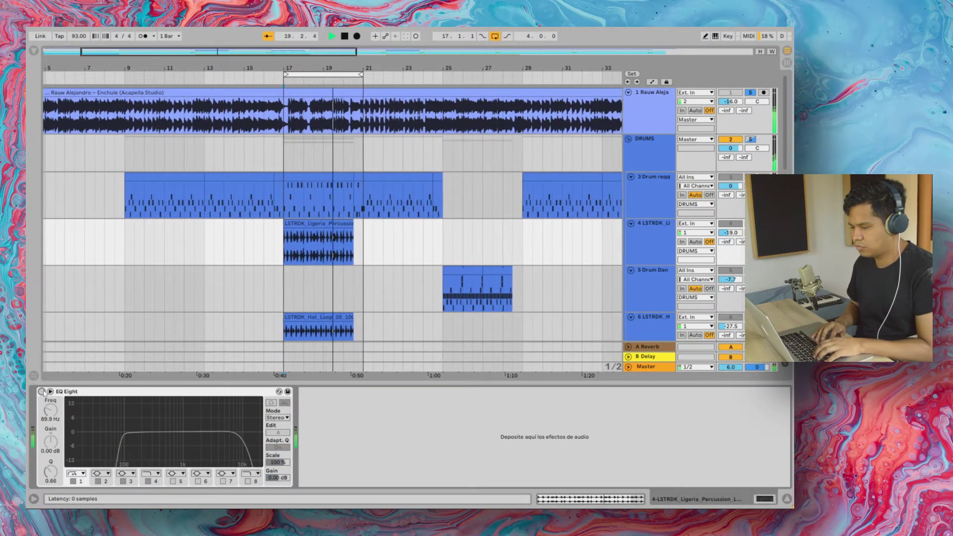
left_click(41, 392)
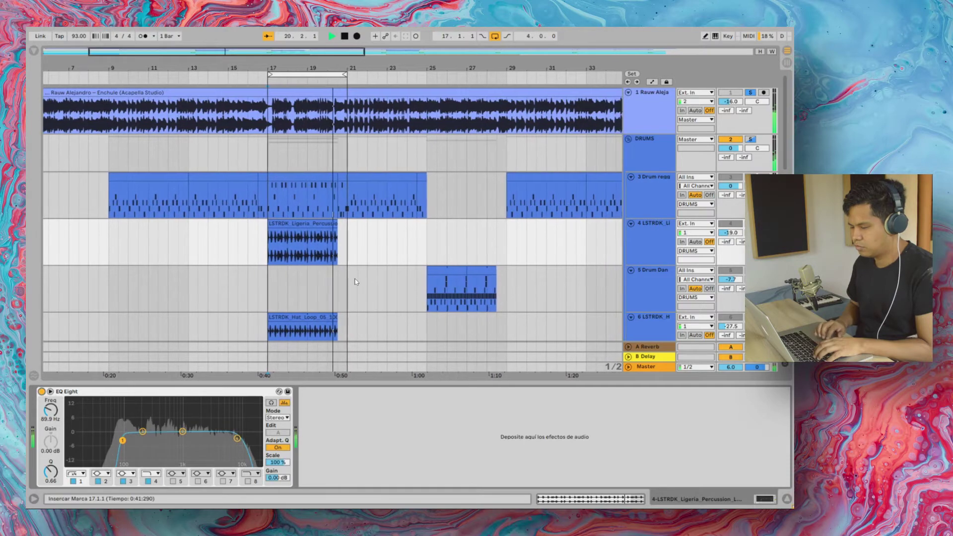
Stop playback and move the arrangement loop to bars 25 through 29, around the Drum Dance Hall clip
scroll(351, 283, "down", 3)
key("space")
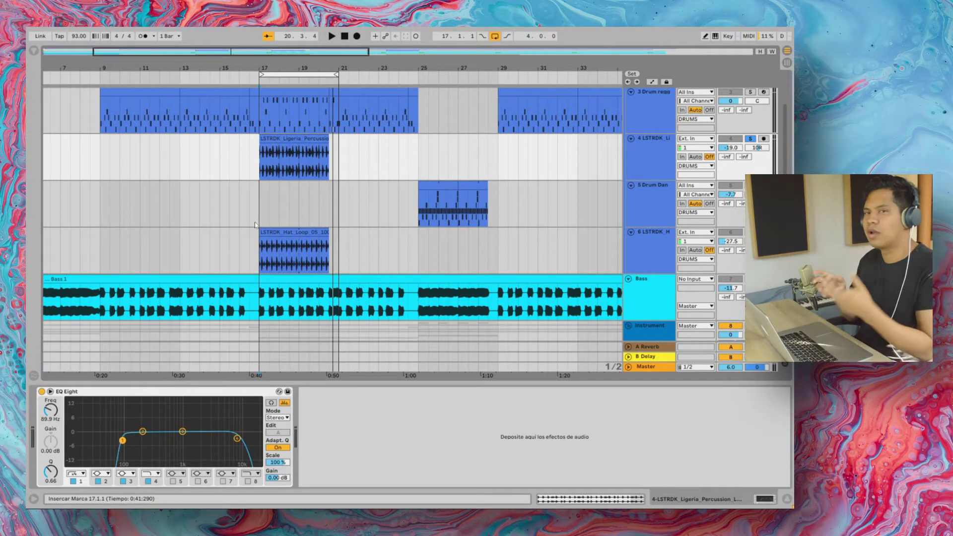
scroll(255, 225, "up", 2)
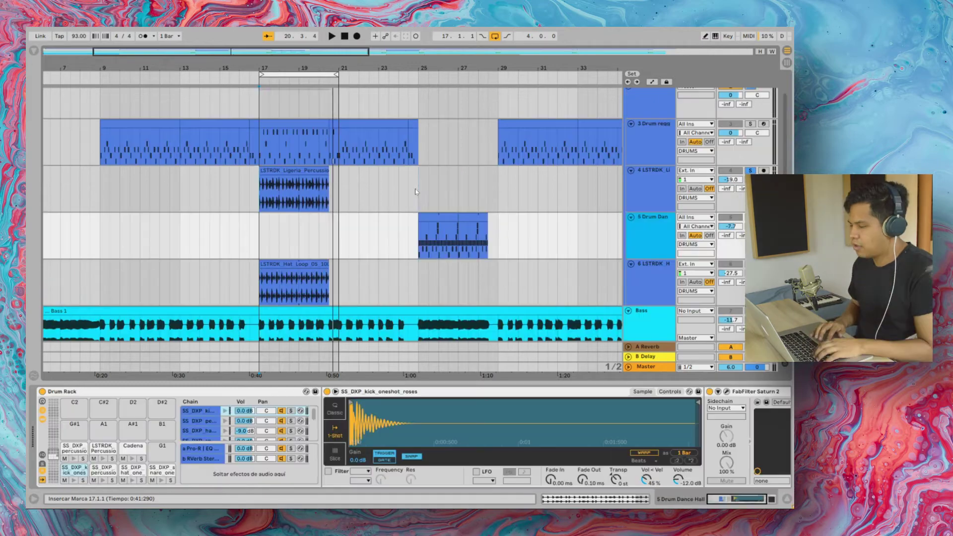
left_click_drag(416, 190, 500, 193)
key("super+l")
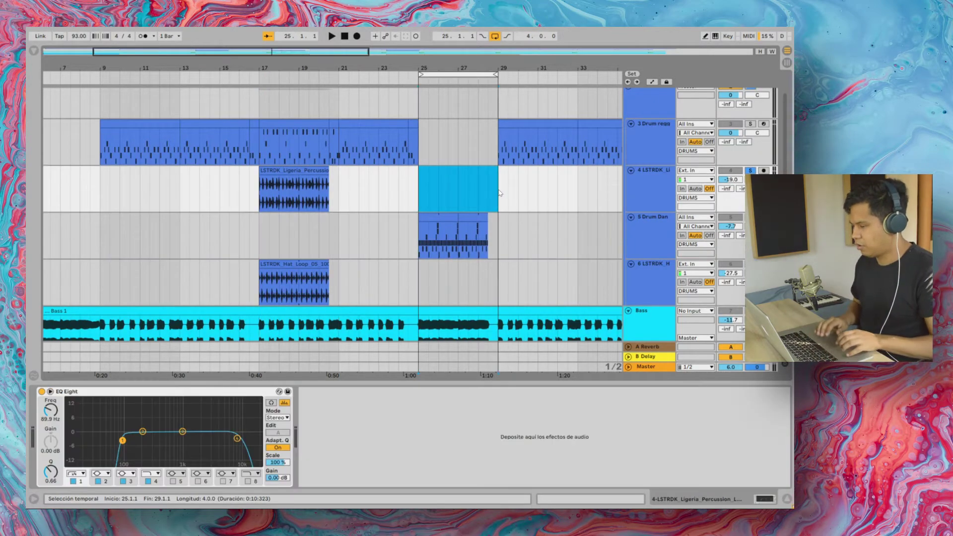
Solo the Drum Dance Hall track, look over its Drum Rack devices and play it from bar 25
left_click(639, 225)
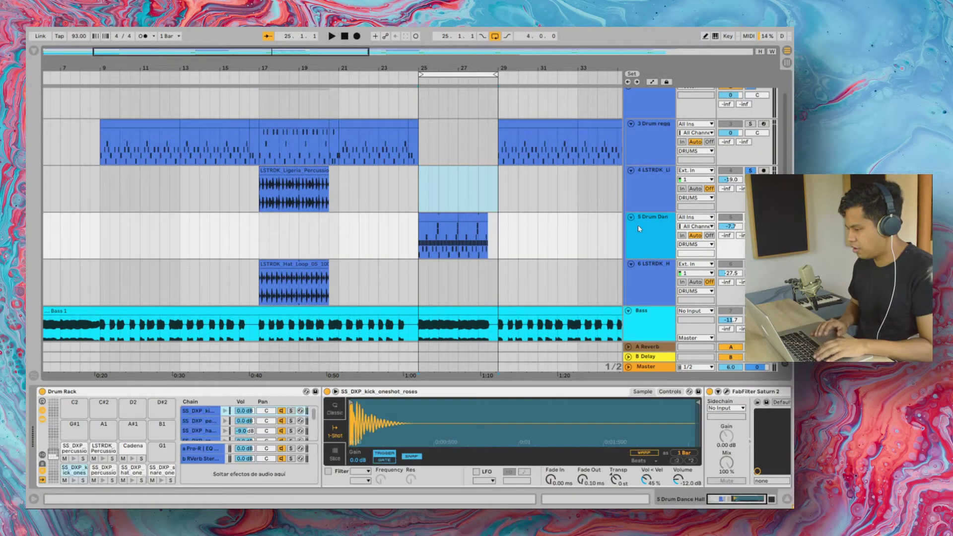
left_click(420, 242)
scroll(486, 407, "right", 3)
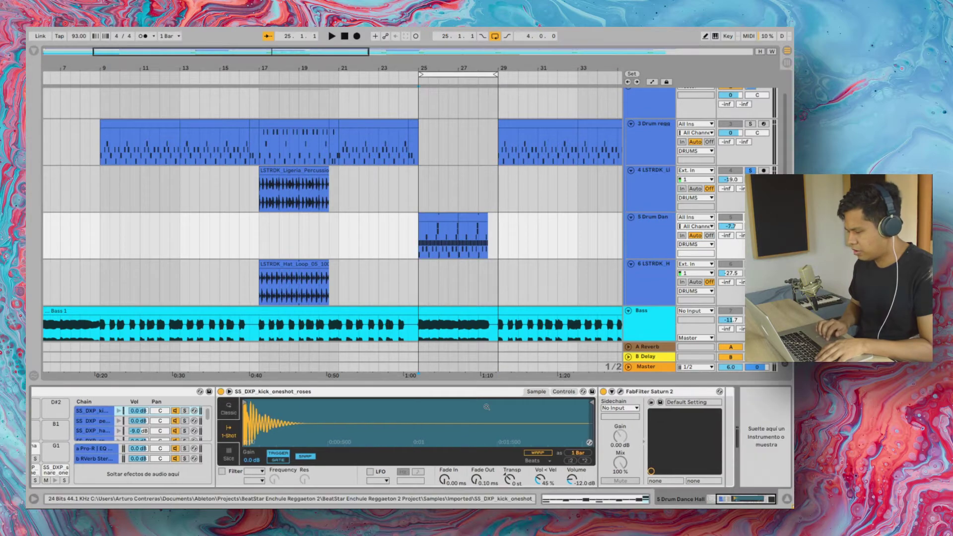
scroll(486, 407, "left", 3)
key("space")
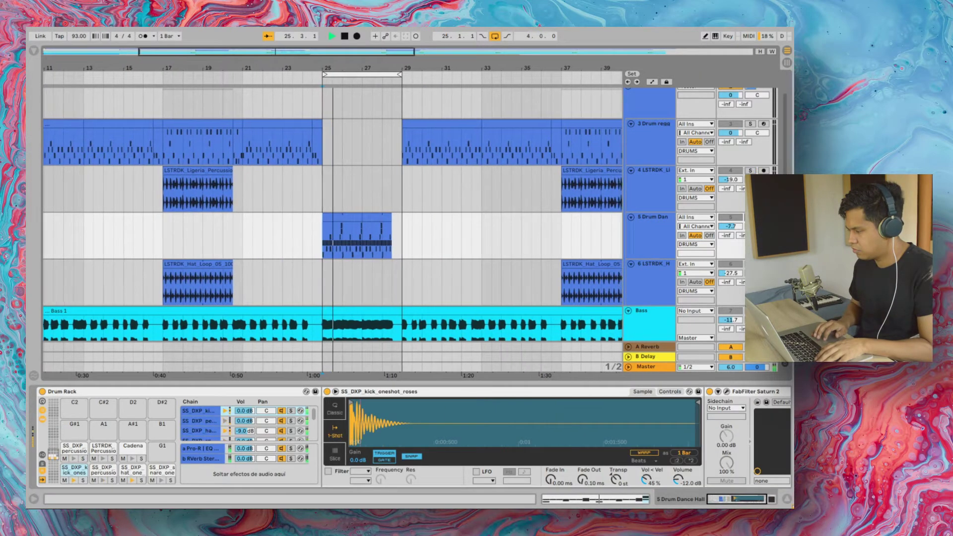
In the session mixer, solo the SS_DXP_kick_oneshot_roses chain and compare it with FabFilter Saturn 2 bypassed and enabled
key("Tab")
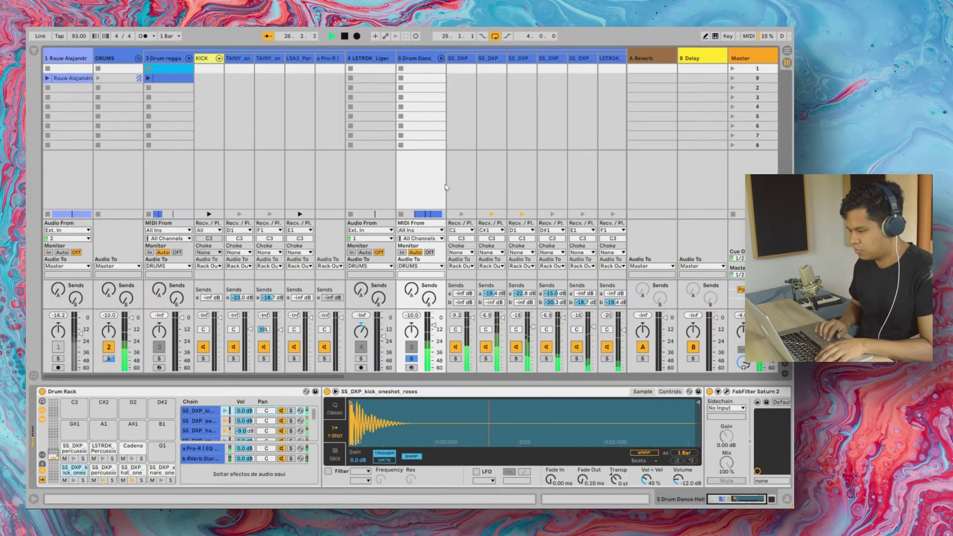
scroll(446, 187, "right", 6)
left_click(277, 59)
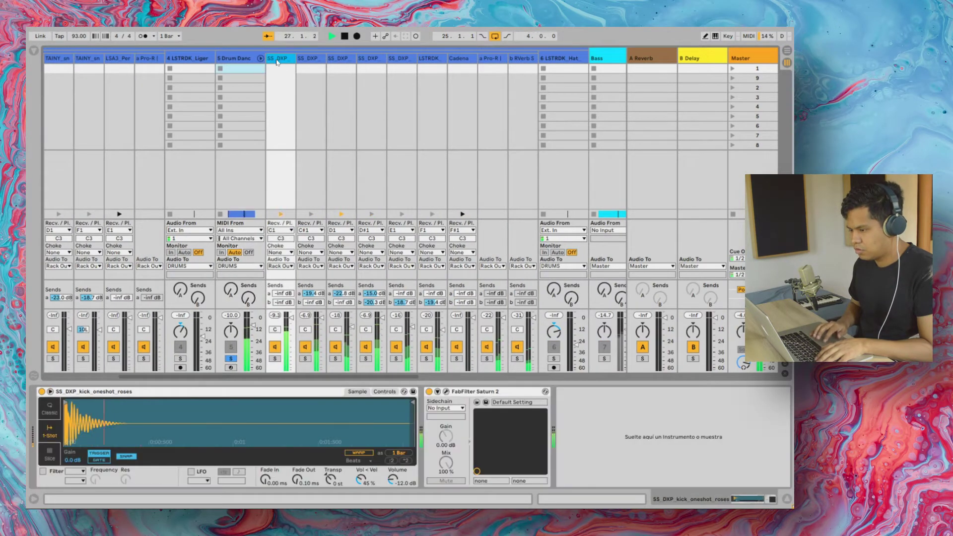
left_click(275, 358)
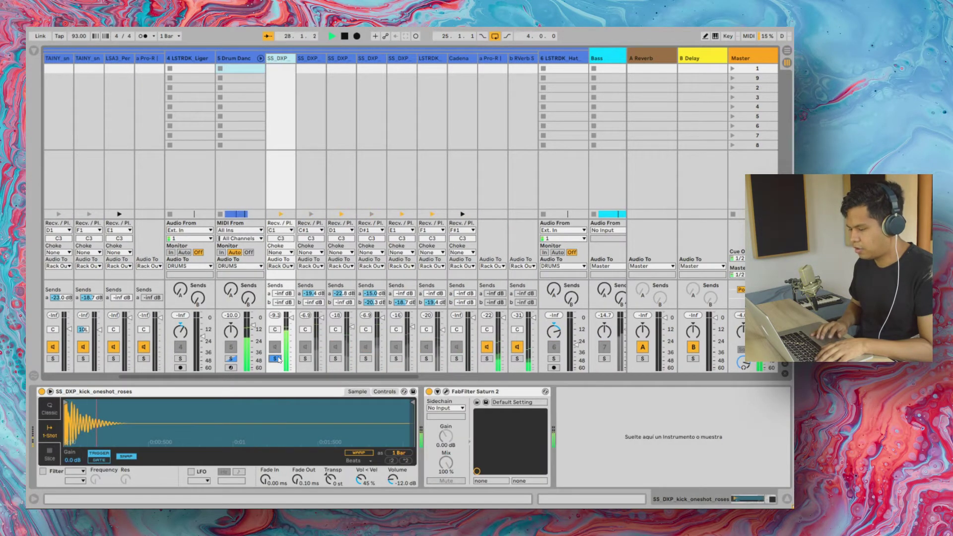
left_click(429, 391)
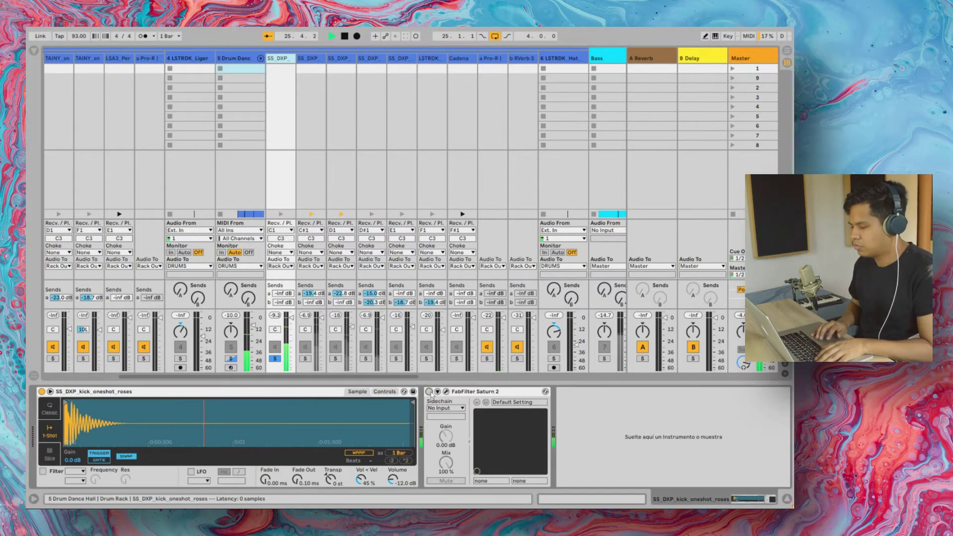
left_click(430, 392)
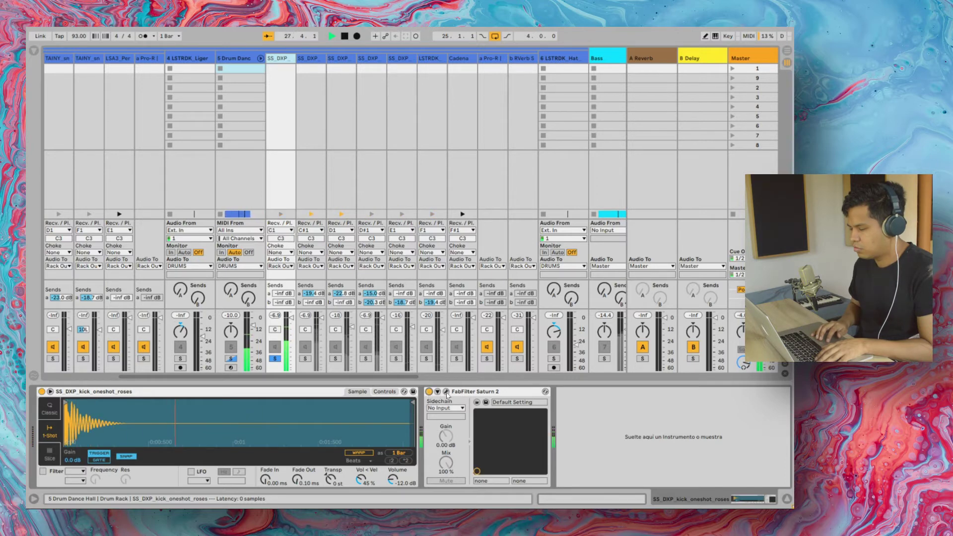
key("space")
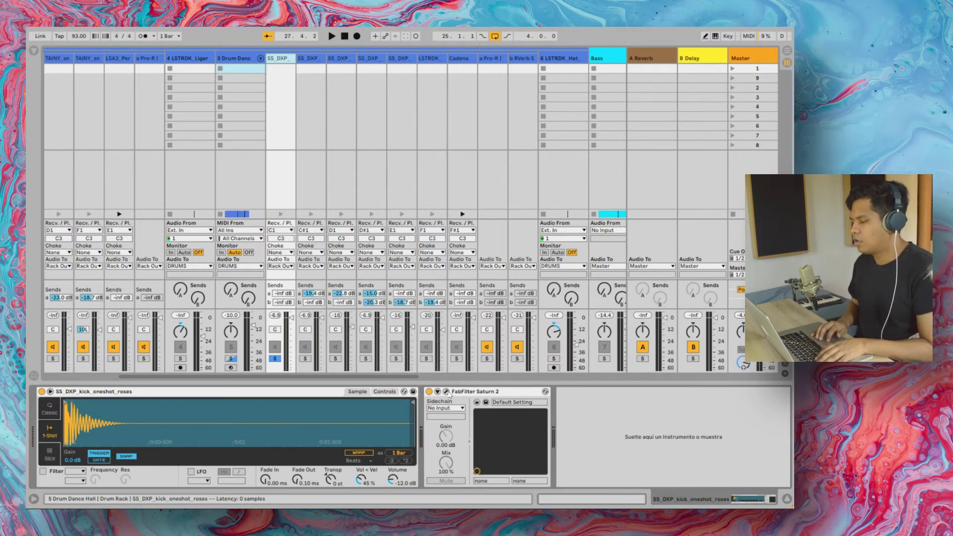
Open the kick's Saturn 2 interface, examine its Warm Tape choice among the tape saturation styles, and close the plug-in window
left_click(447, 392)
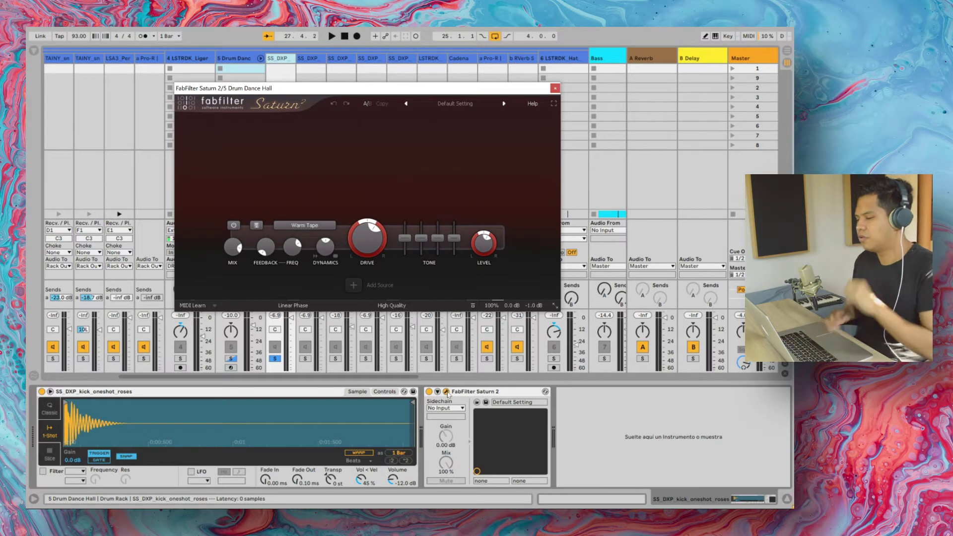
left_click(305, 225)
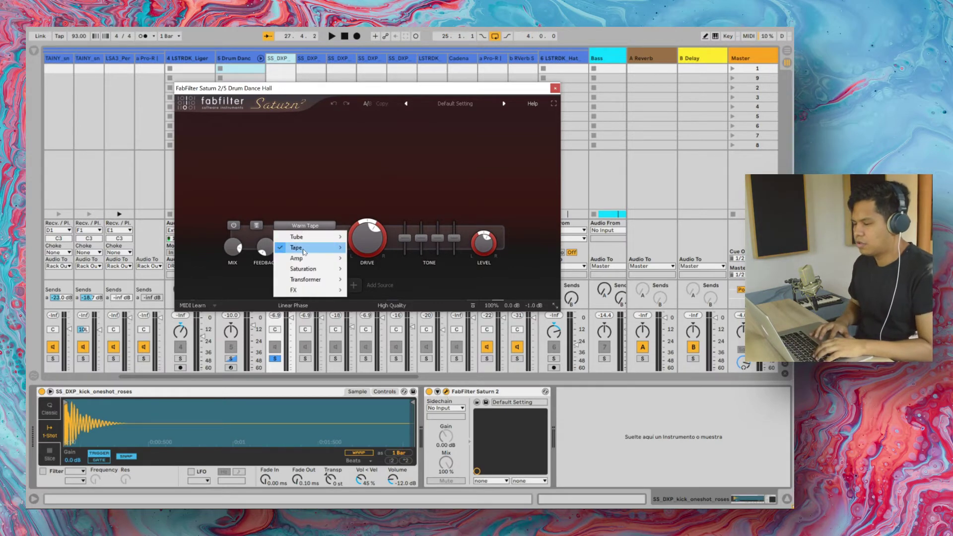
mouse_move(305, 248)
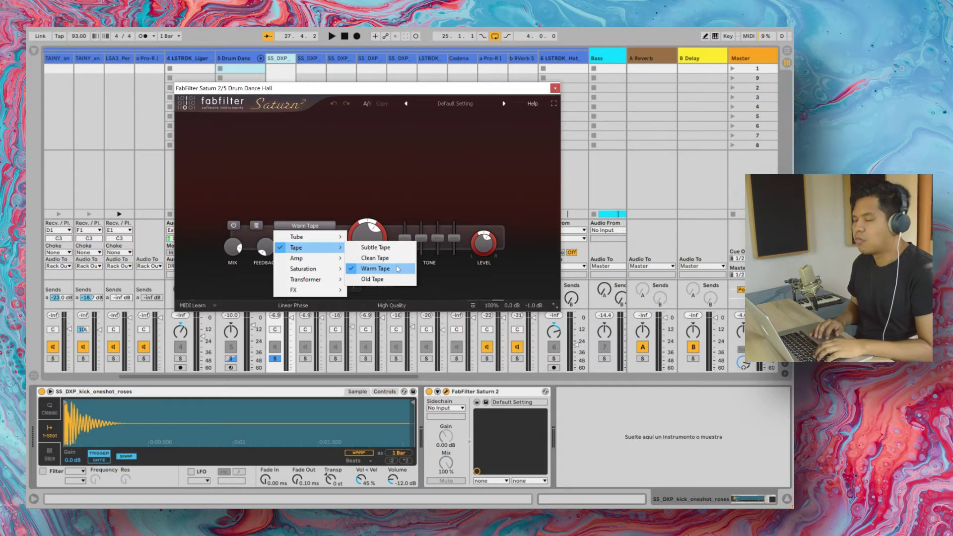
left_click(434, 93)
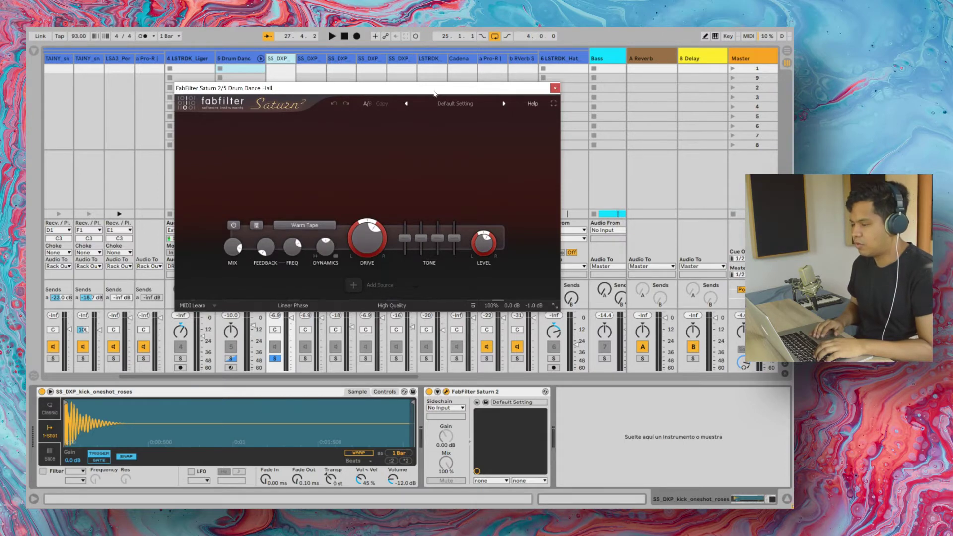
left_click(555, 89)
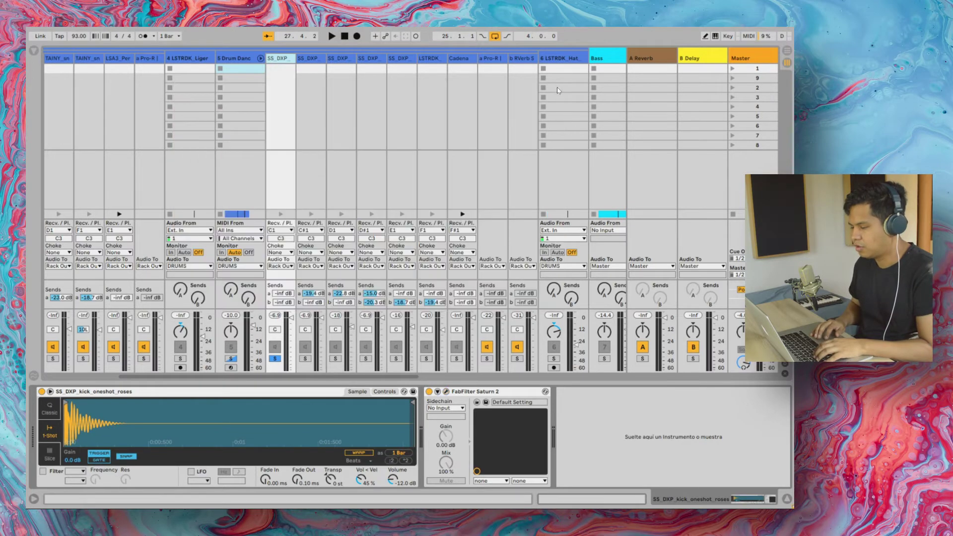
Replay the soloed kick and compare it once more with Saturn 2 off and on
key("space")
left_click(429, 392)
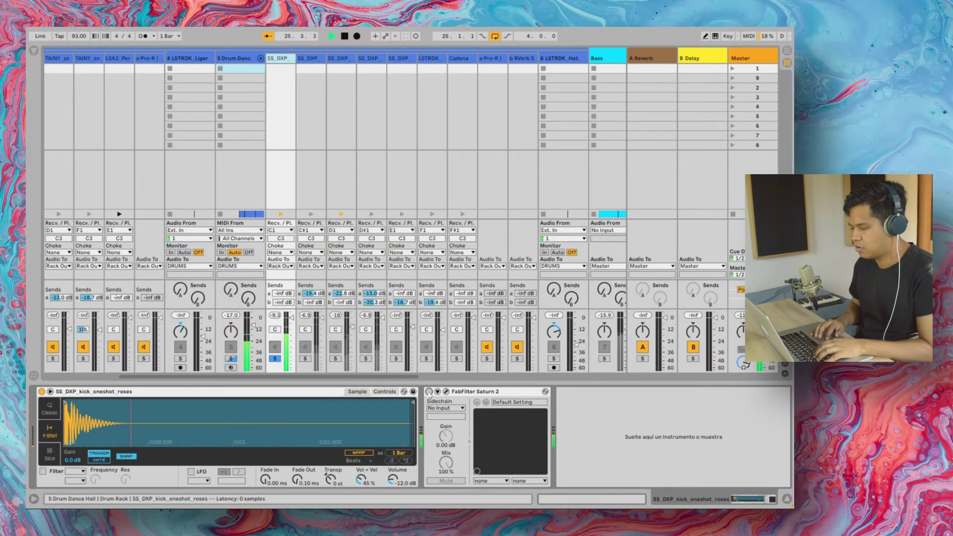
left_click(429, 391)
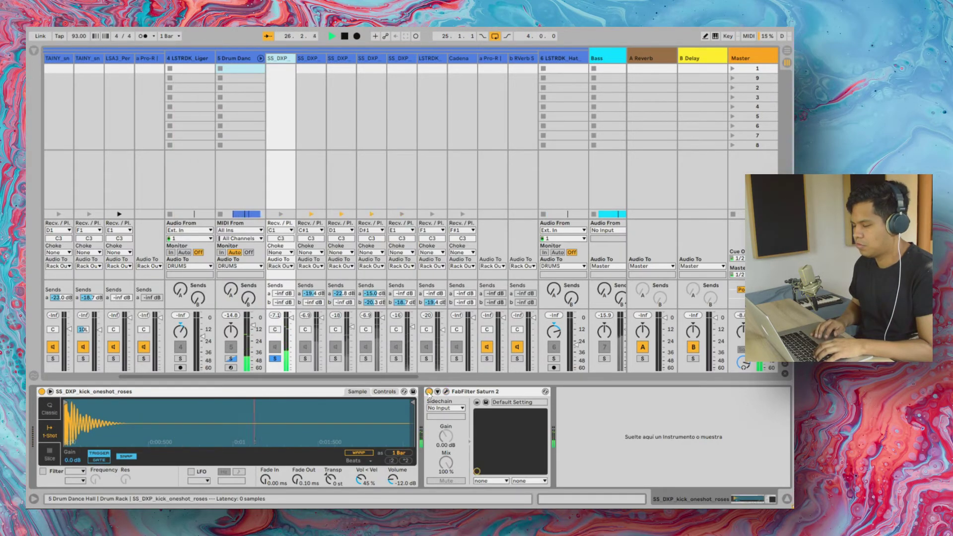
key("space")
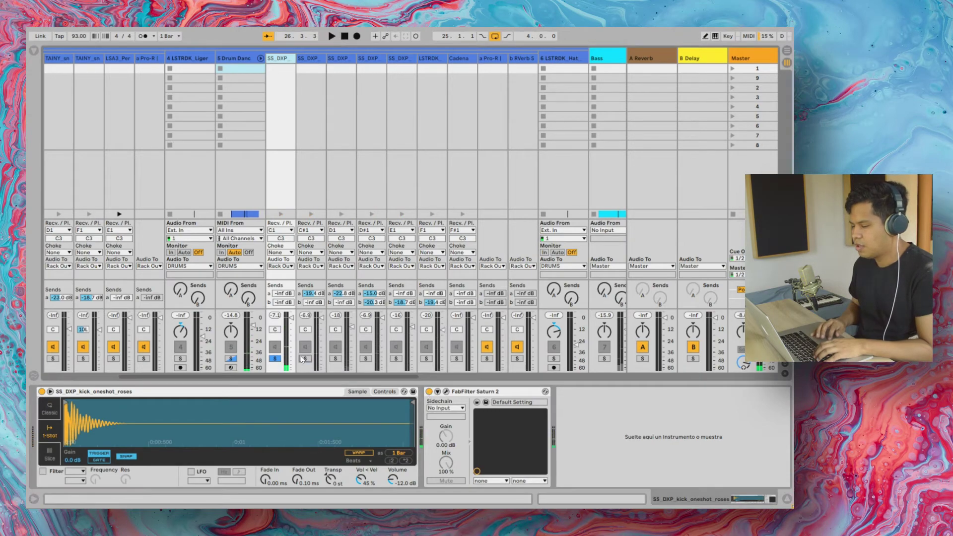
Audition the SS_DXP_percussion_01_oneshot_bogota chain in solo, and move the solo to the SS_DXP_hat_one_shot_moonlight chain
left_click(311, 67)
key("space")
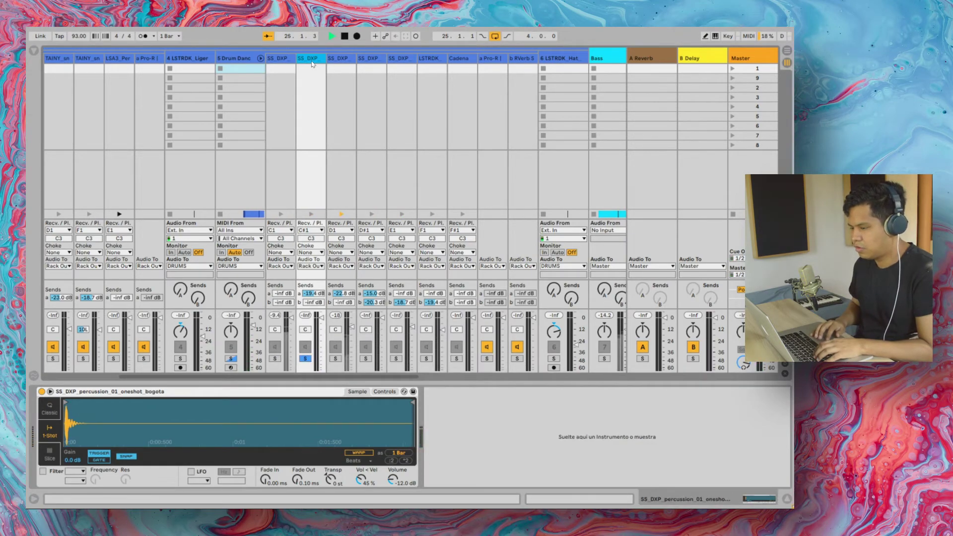
left_click(342, 59)
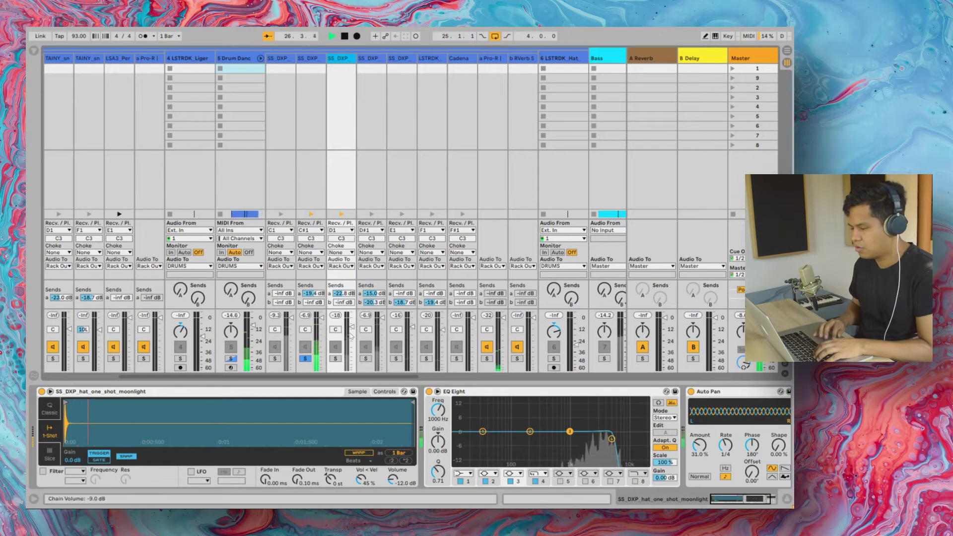
left_click(335, 358)
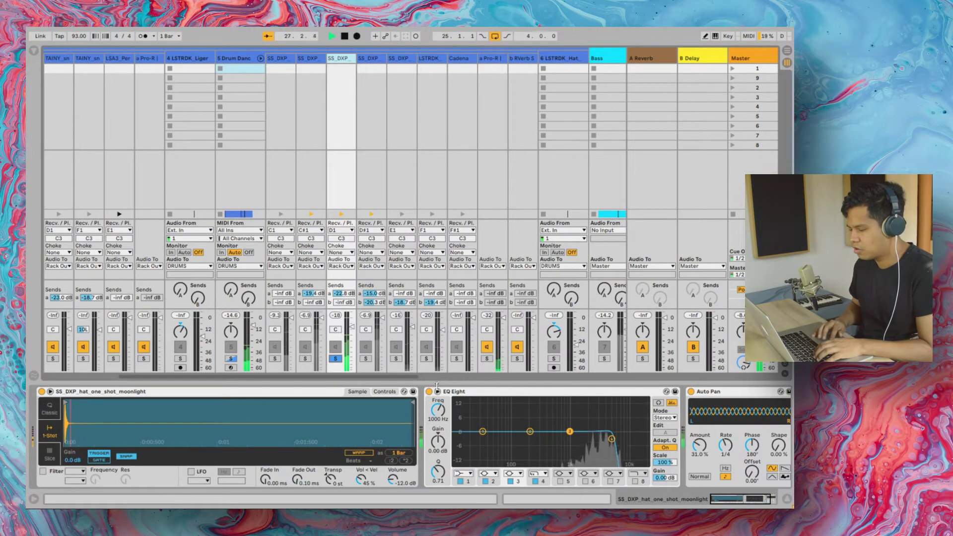
Compare the soloed moonlight hat with its EQ Eight bypassed and enabled during playback
scroll(431, 393, "right", 3)
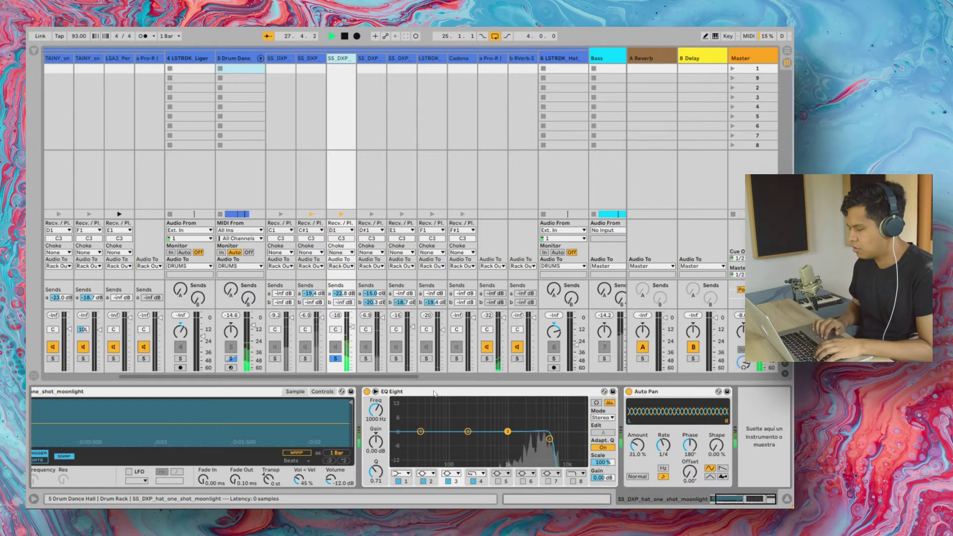
left_click(367, 392)
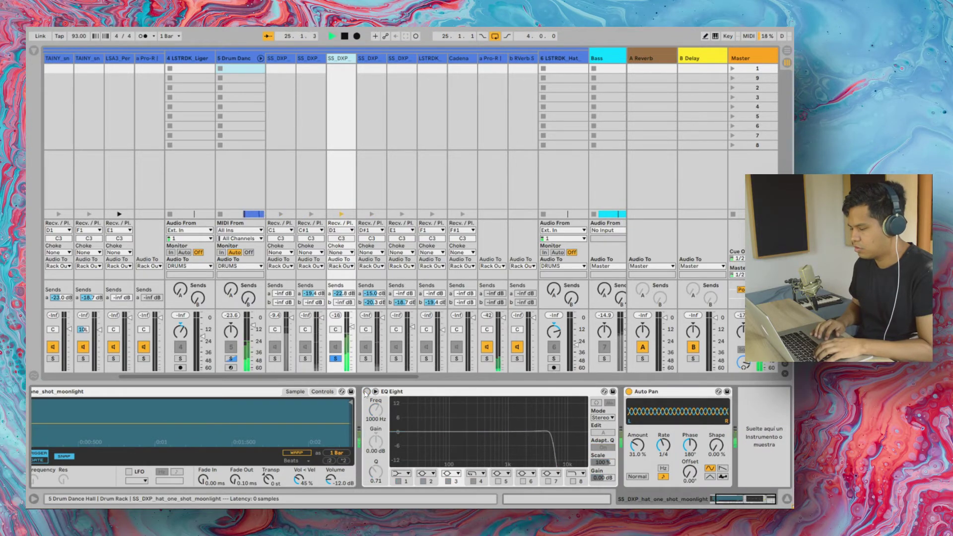
left_click(367, 391)
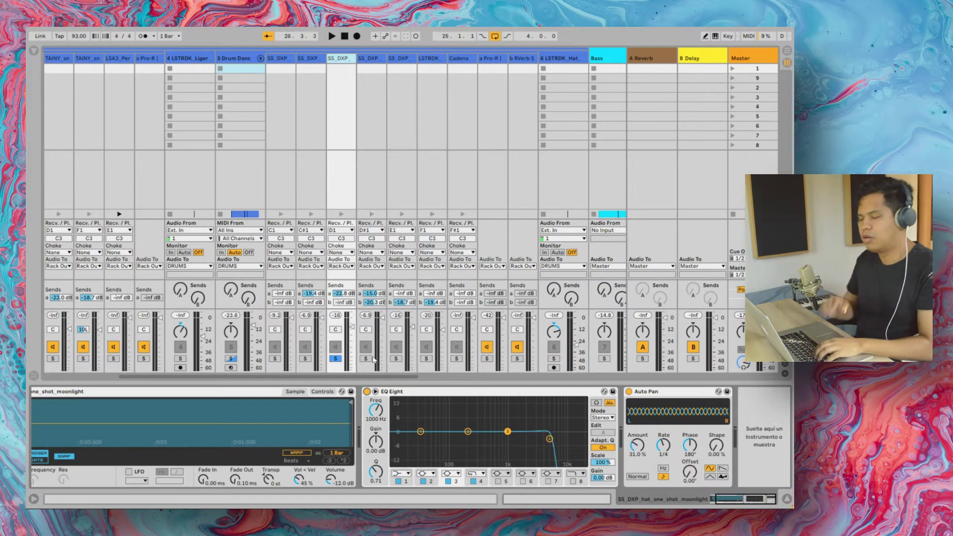
key("space")
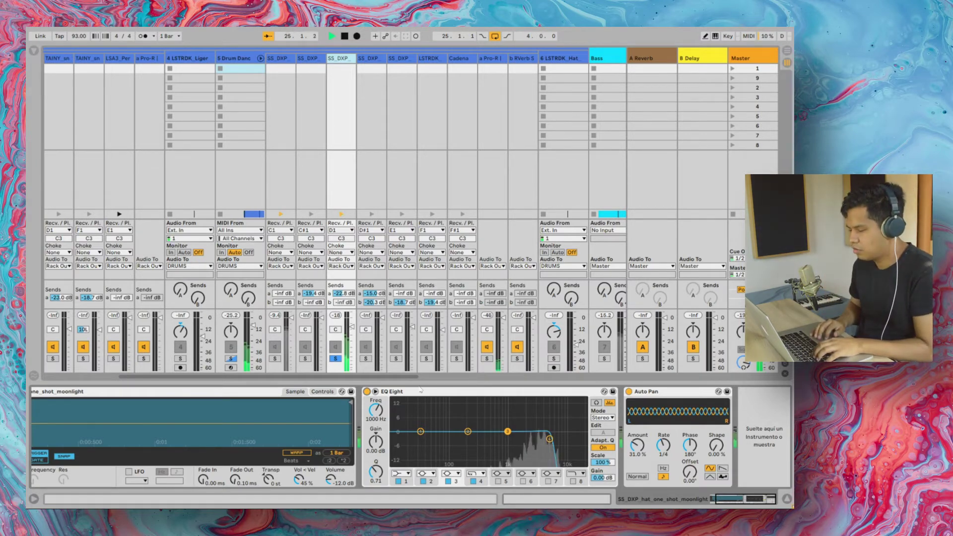
left_click(367, 392)
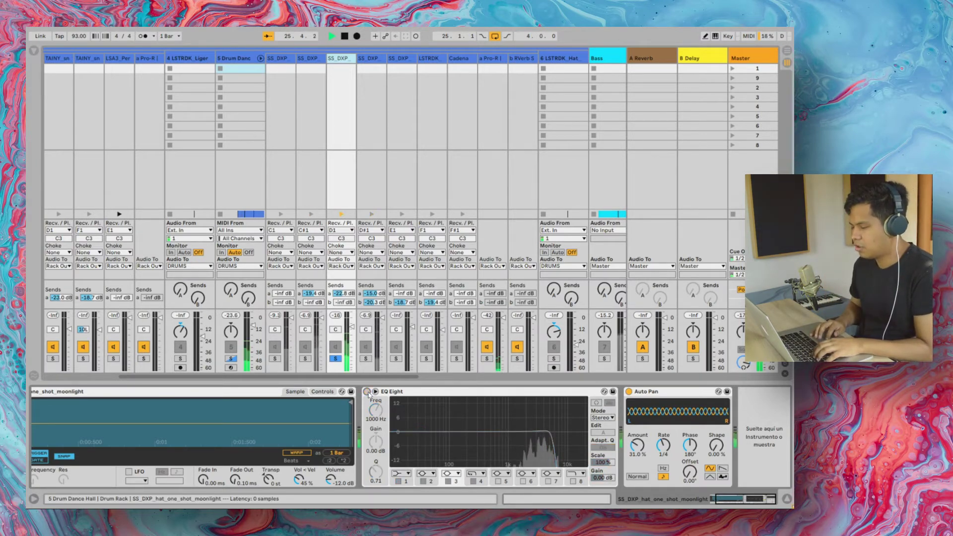
left_click(366, 392)
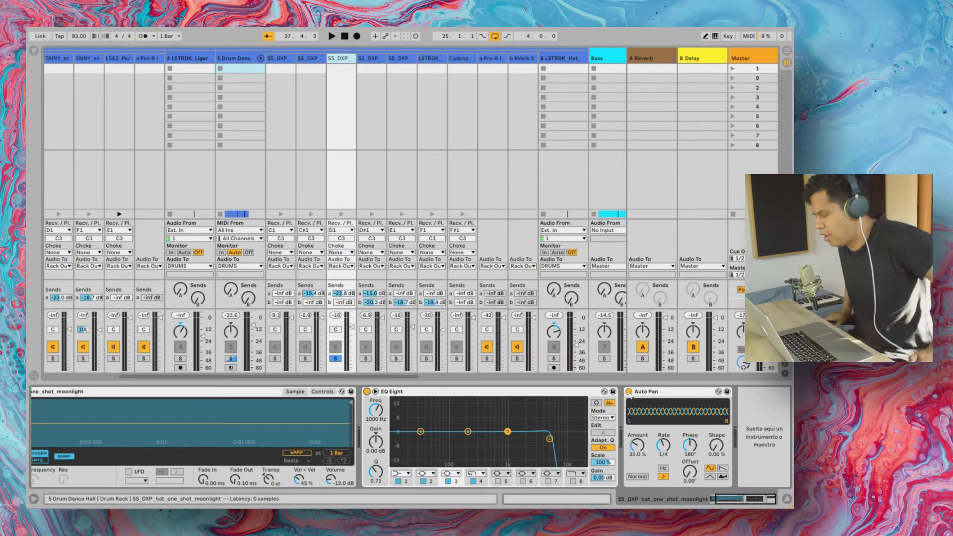
Solo the SS_DXP_snare_one_shot_moonlight chain, show its sampler and listen to it from bar 25
key("space")
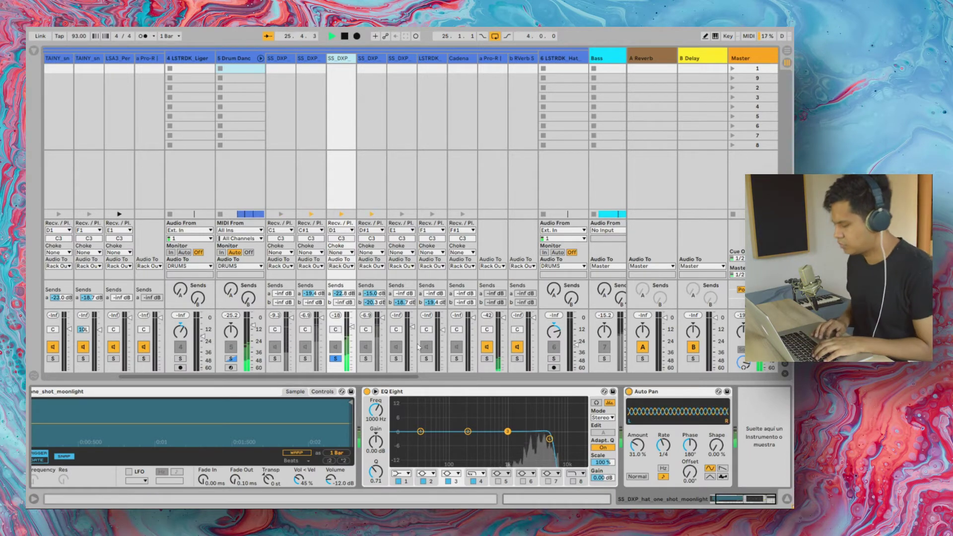
left_click(366, 358)
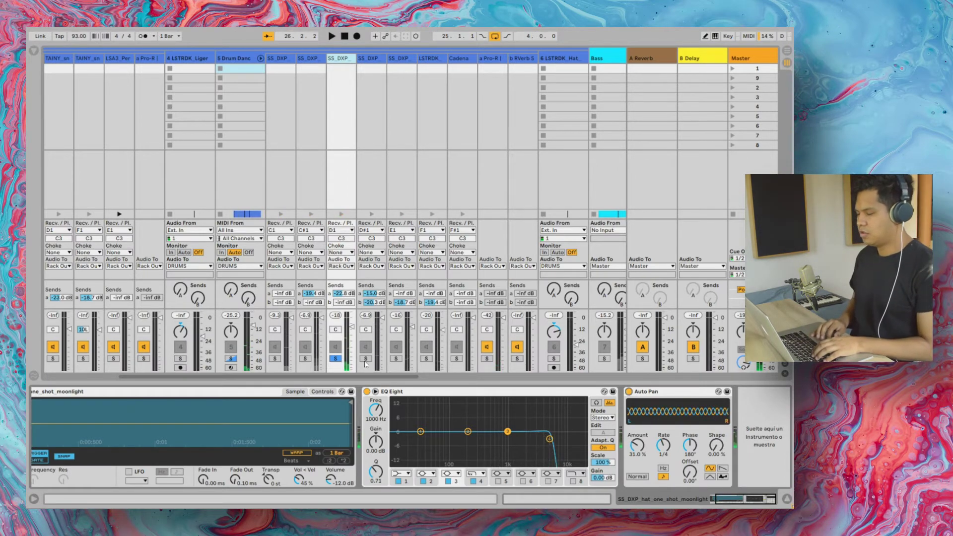
key("space")
left_click(367, 65)
key("space")
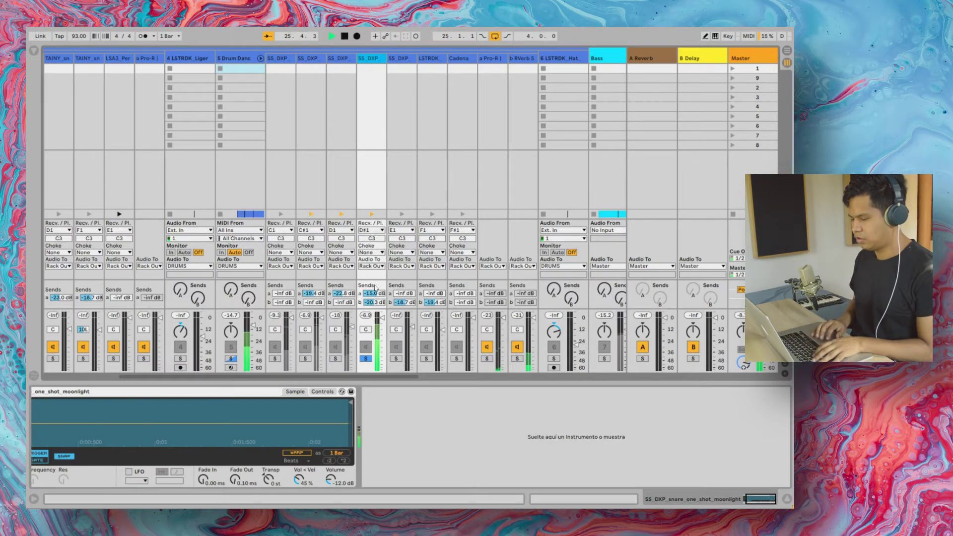
left_click(325, 455)
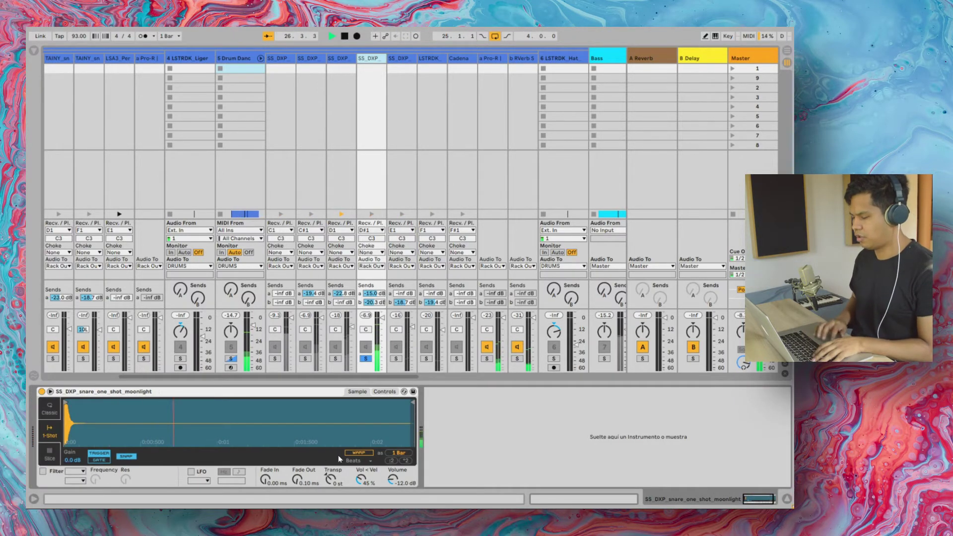
Audition the SS_DXP_percussion_02 and LSTRDK percussion chains in solo, and show the percussion_02 sampler
left_click(396, 358)
left_click(426, 359)
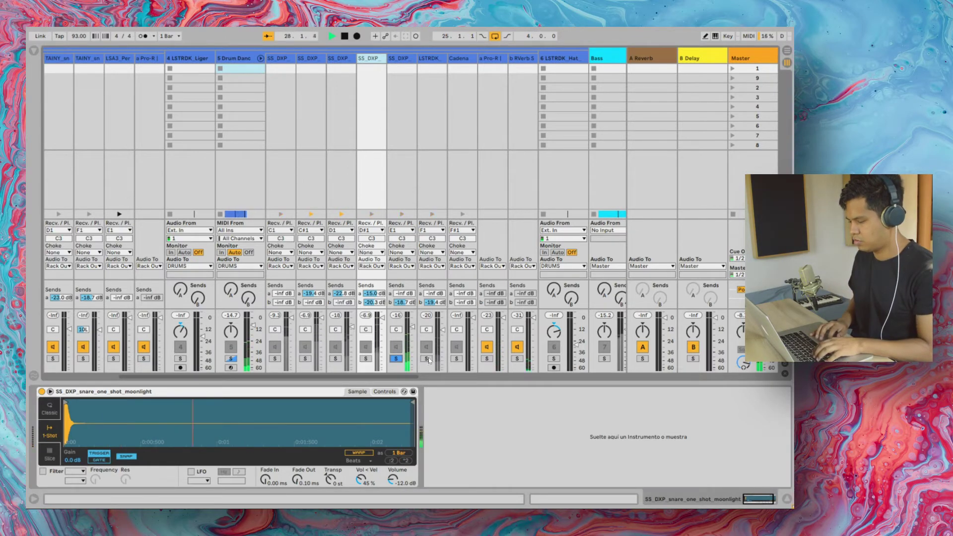
left_click(407, 58)
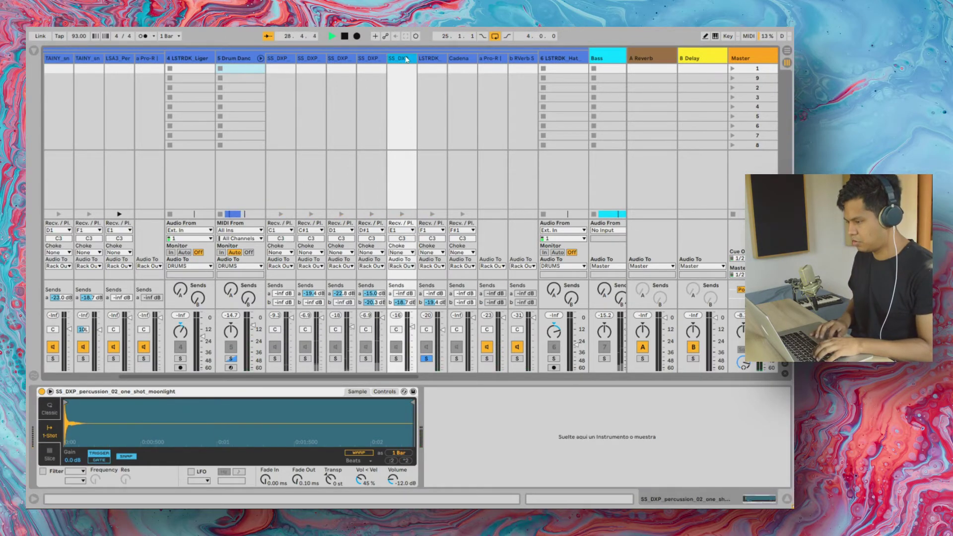
Show the devices on the LSTRDK percussion chain, the Cadena chain and the Pro-R return chain of Drum Dance Hall
left_click(431, 59)
left_click(471, 58)
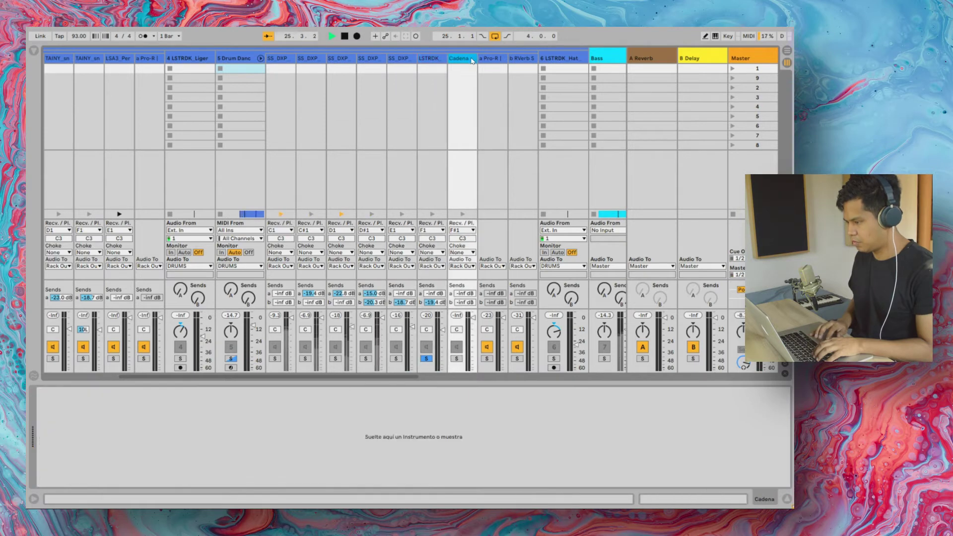
left_click(500, 59)
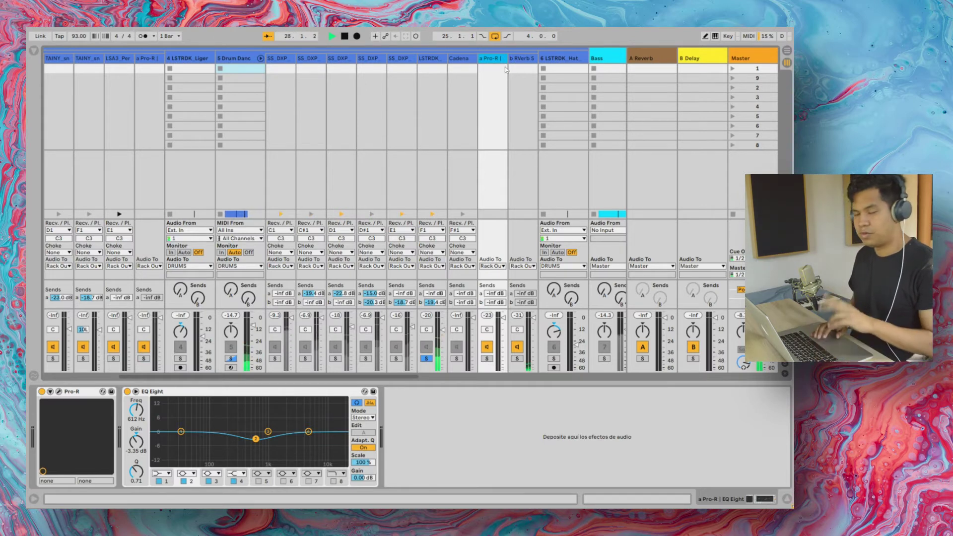
Colour the Pro-R and RVerb Stereo return chains of the Drum Dance Hall rack green
right_click(529, 60)
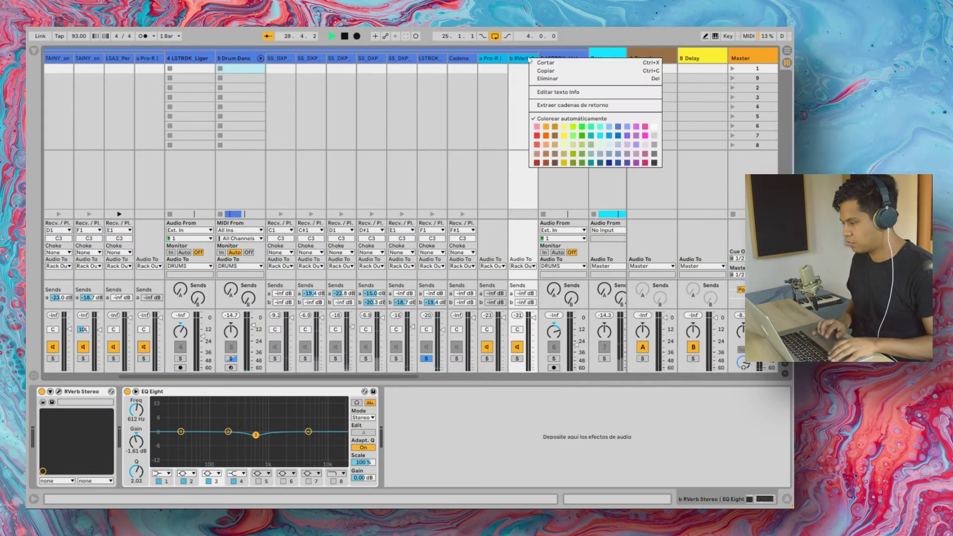
left_click(571, 133)
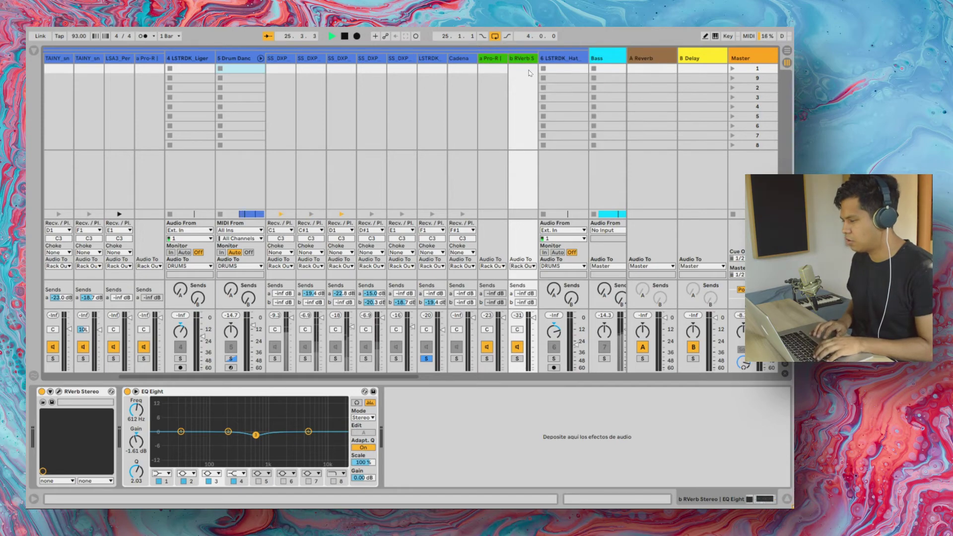
Solo the Pro-R return chain and listen to its reverb and EQ Eight processing during playback
left_click(496, 89)
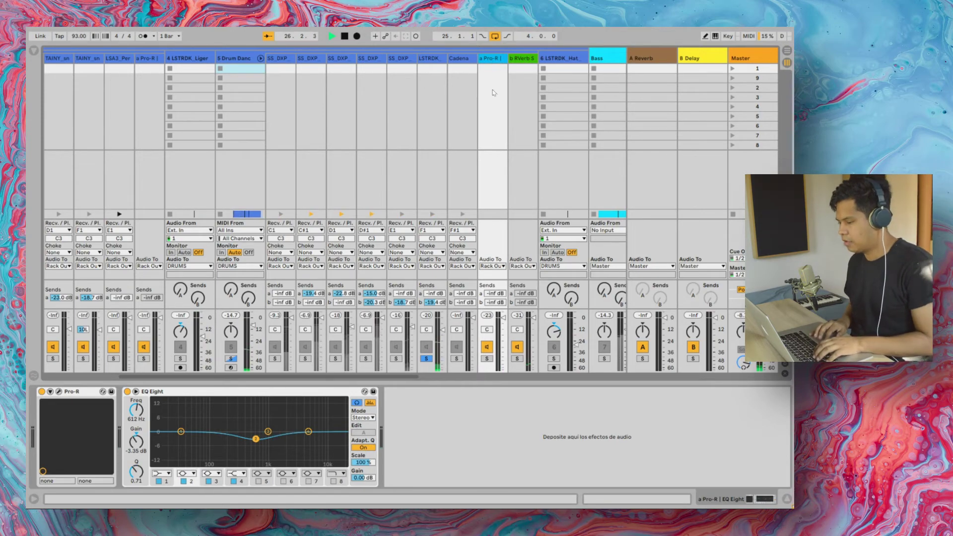
left_click(490, 359)
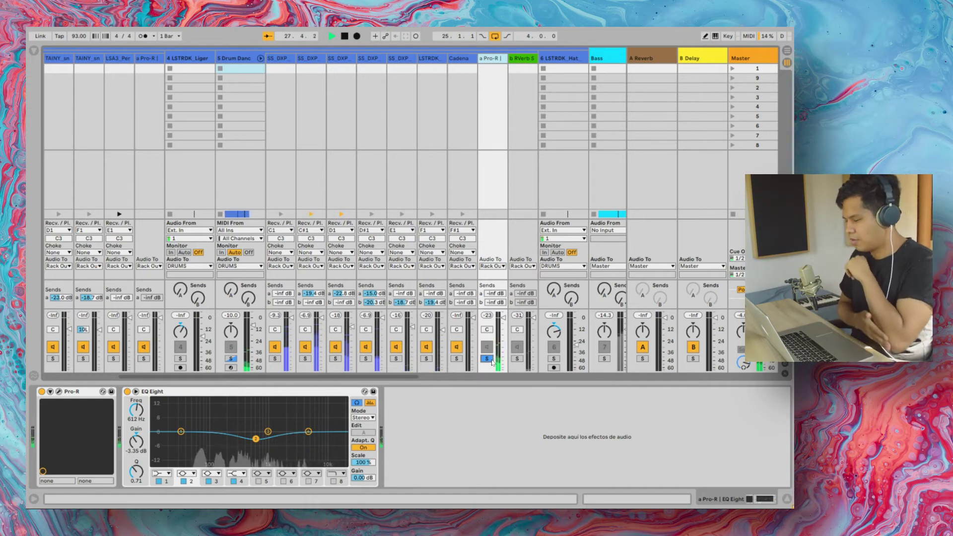
Audition the RVerb return chain in solo, release it, and solo the whole Drum Dance Hall track again
left_click(517, 359)
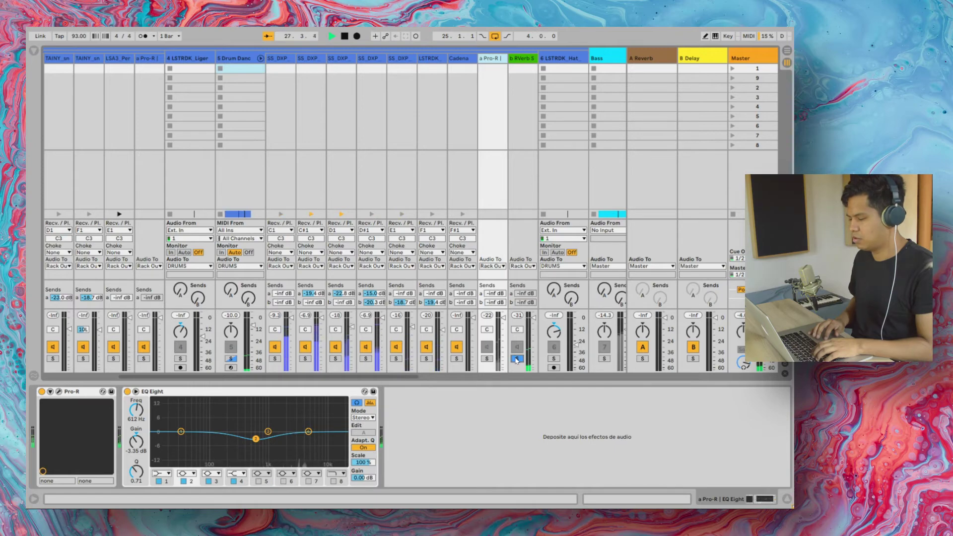
left_click(518, 359)
left_click(231, 359)
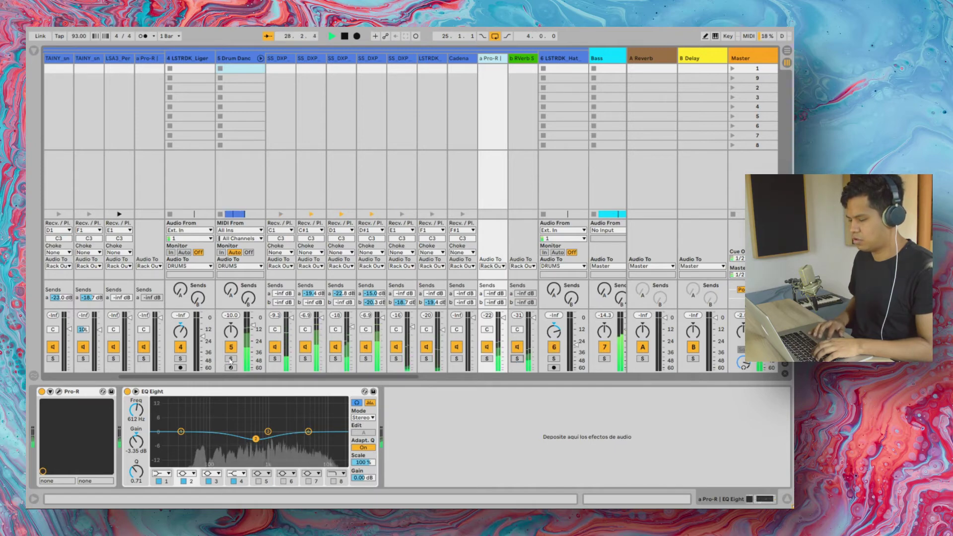
left_click(231, 358)
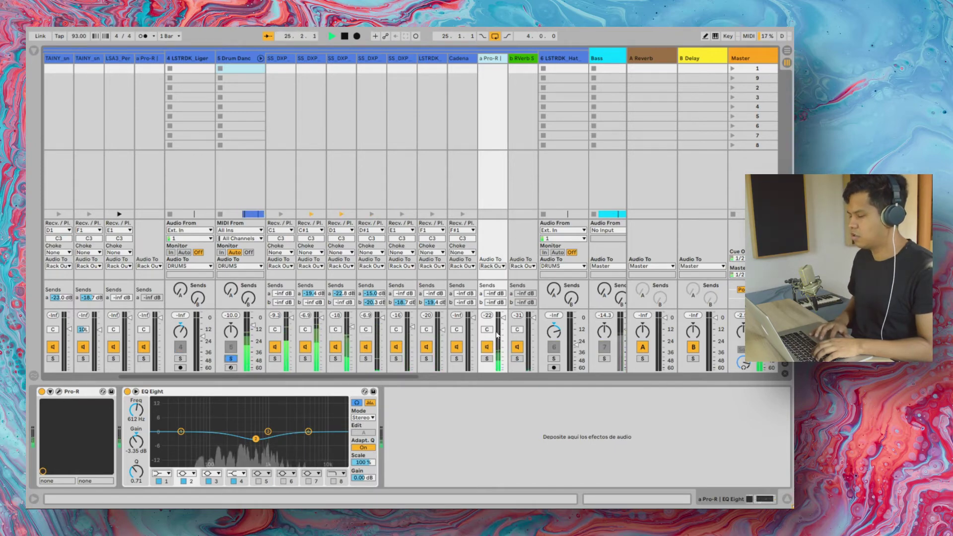
Compare the Drum Dance Hall track without and with its Pro-R and RVerb return chains by muting and reactivating them, and stop playback
left_click(488, 347)
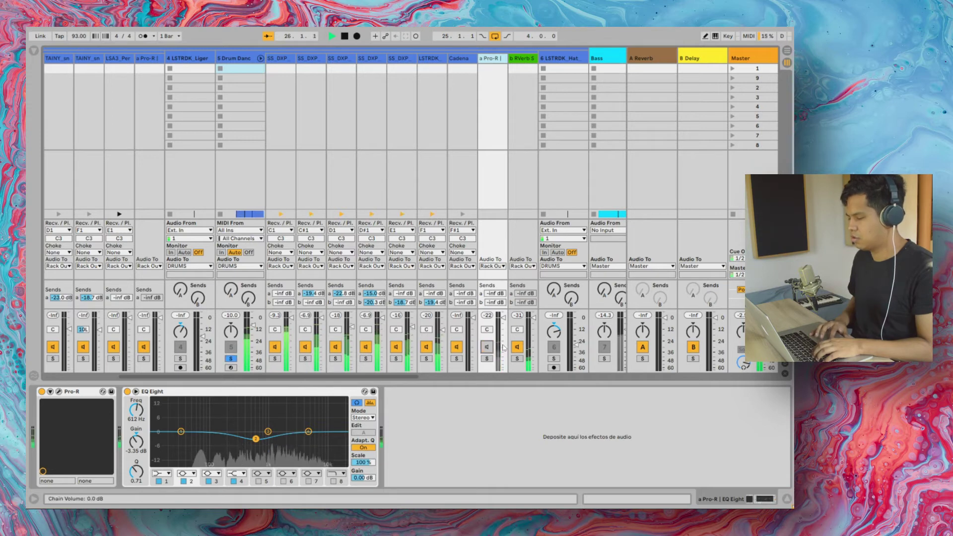
left_click(517, 347)
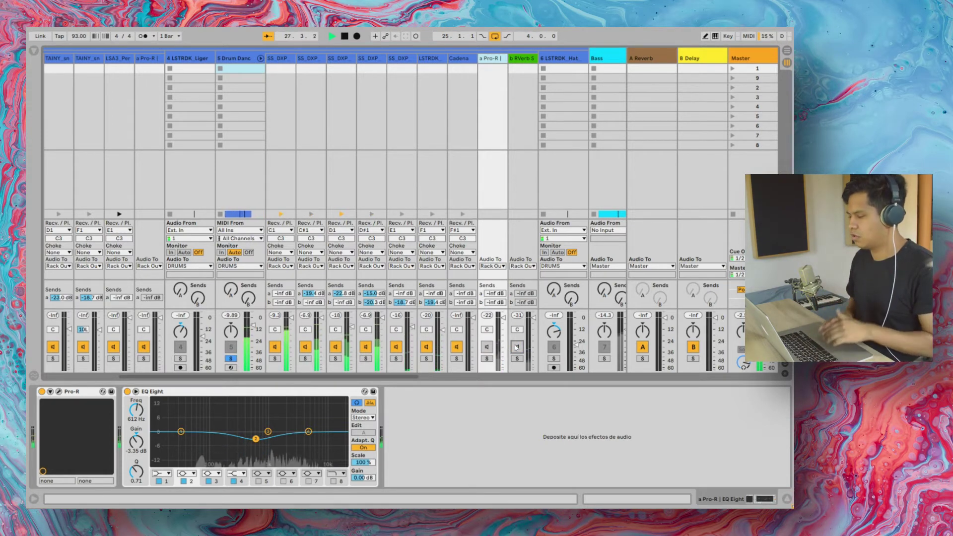
left_click(518, 347)
left_click(487, 347)
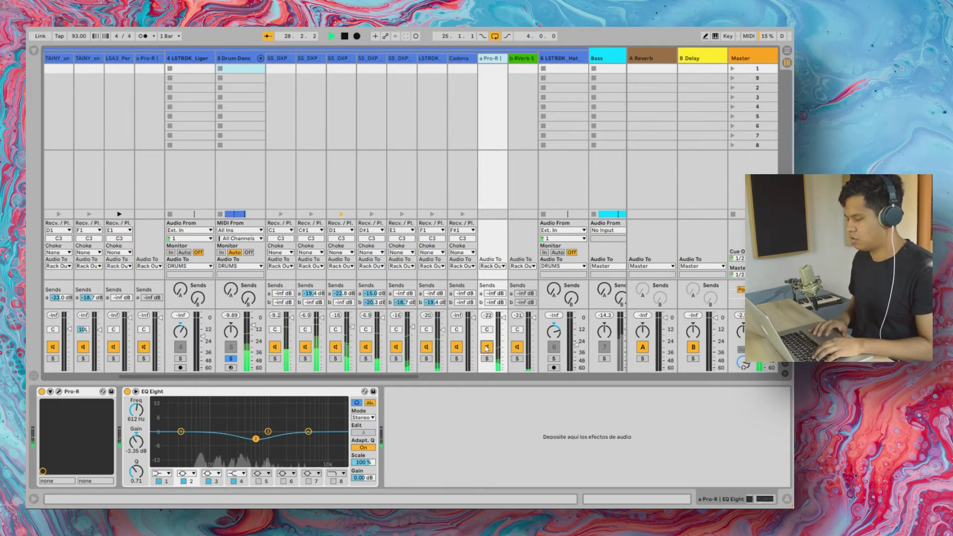
key("space")
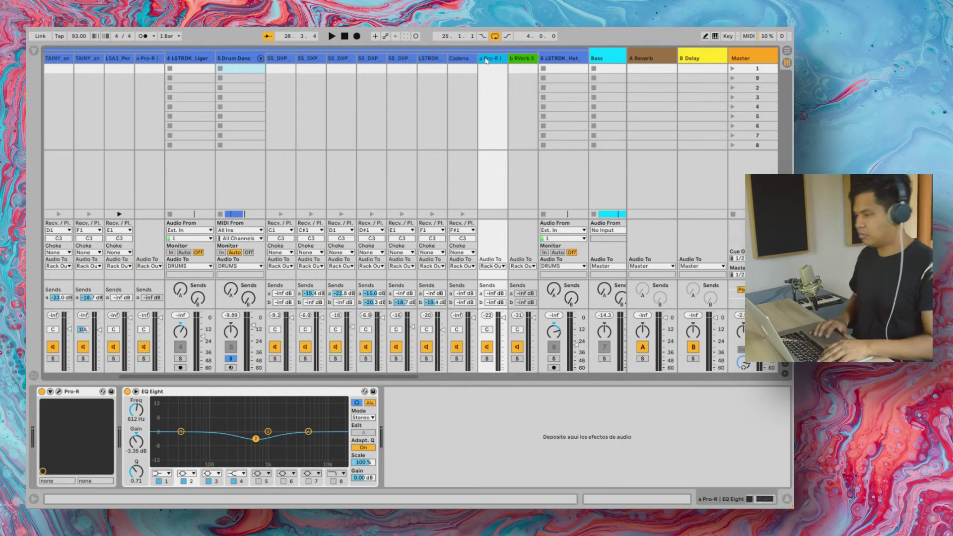
Examine the settings of the Pro-R and RVerb Stereo plug-ins on the two return chains, closing each window
left_click(59, 391)
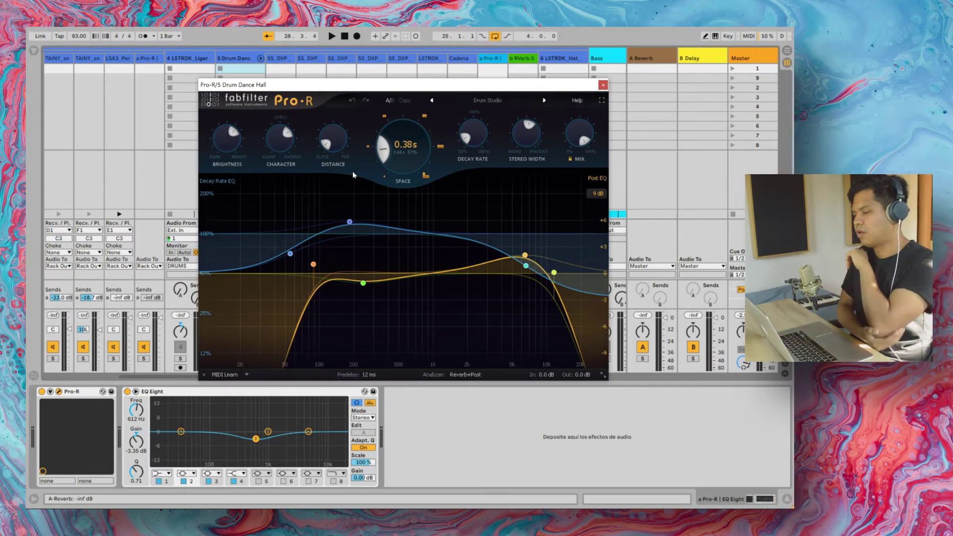
left_click(602, 86)
left_click(523, 59)
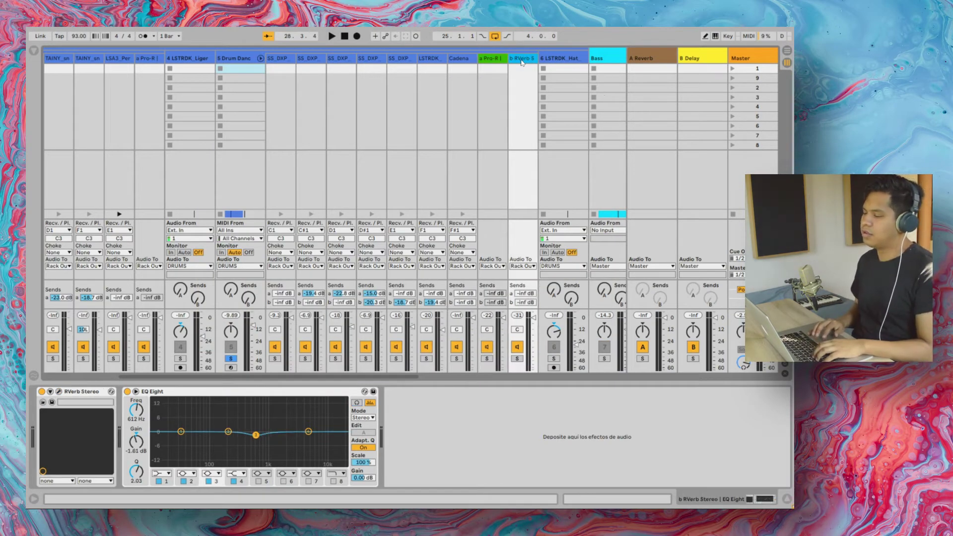
left_click(60, 391)
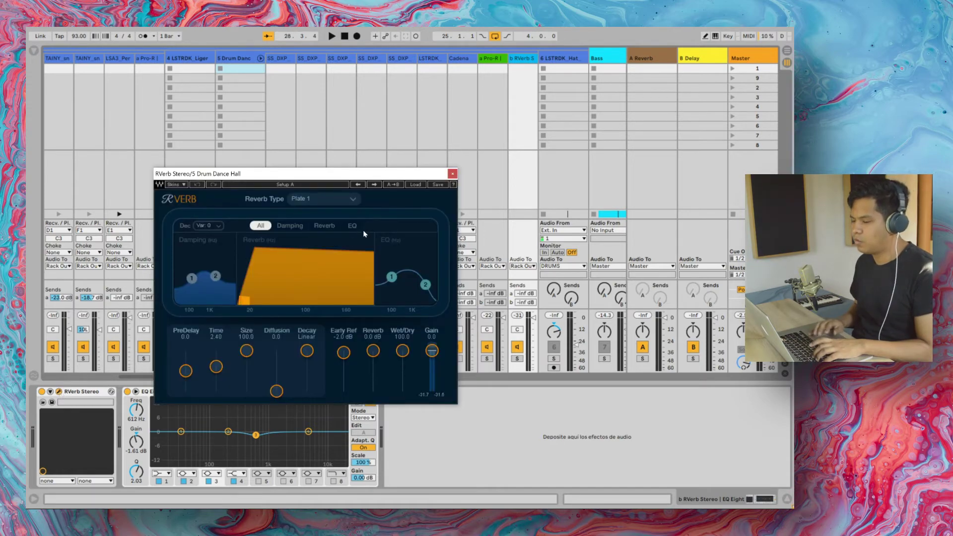
left_click(453, 175)
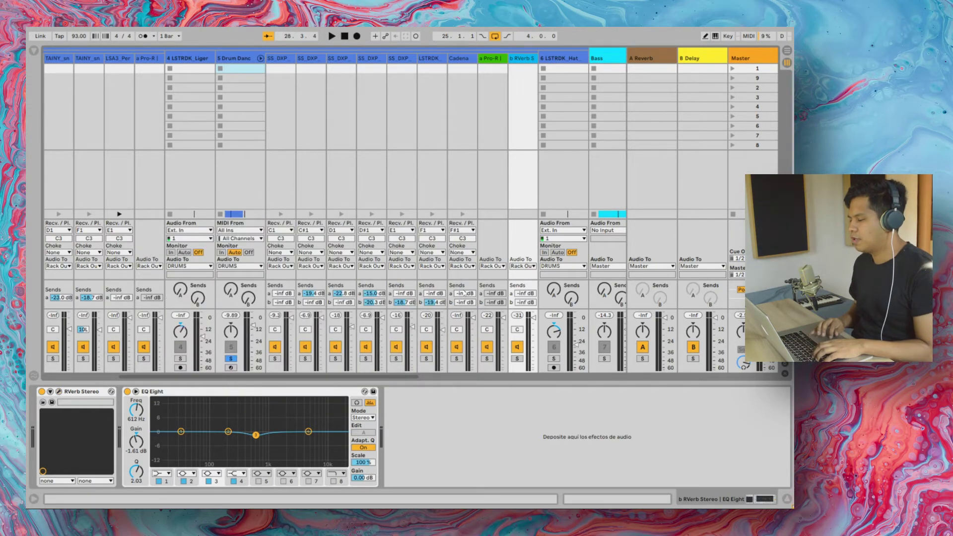
Play back the soloed Drum Dance Hall track briefly with both reverb returns active
scroll(465, 293, "left", 3)
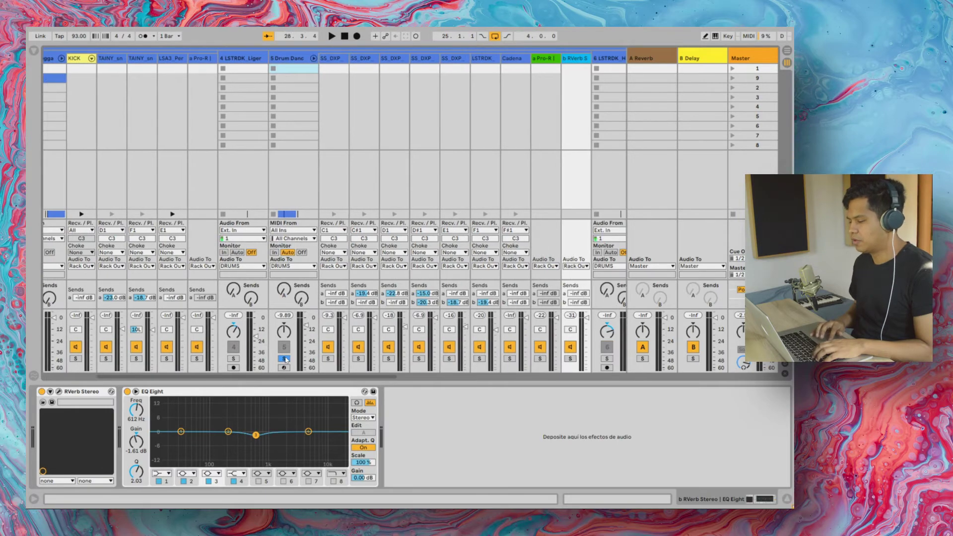
key("space")
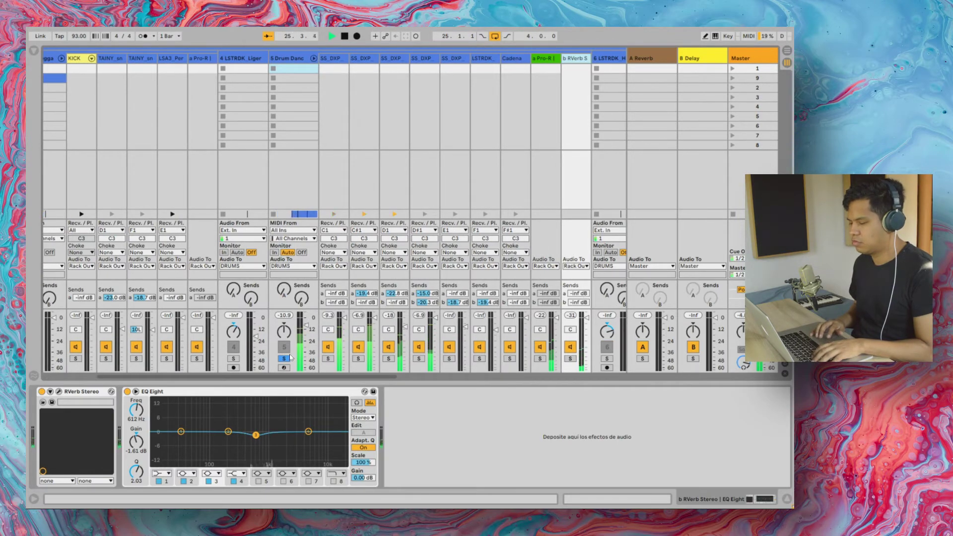
key("space")
Switch to the arrangement and play the LSTRDK Hat Loop track in solo from bar 17
key("Tab")
scroll(655, 135, "down", 5)
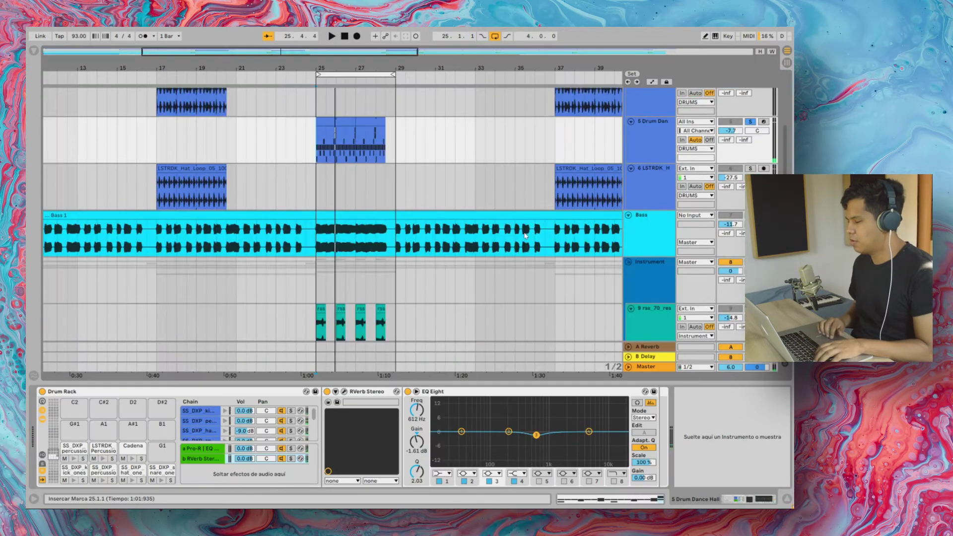
left_click(668, 172)
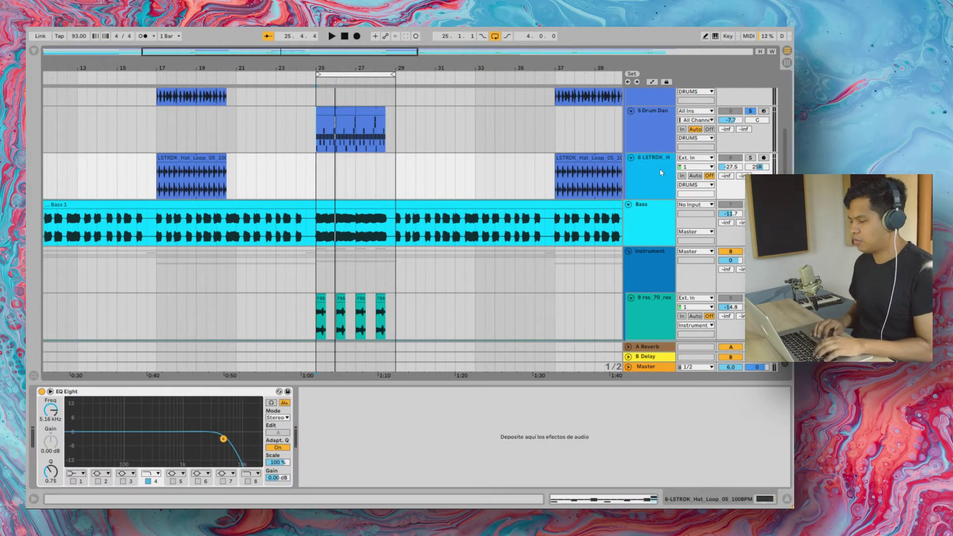
left_click(155, 173)
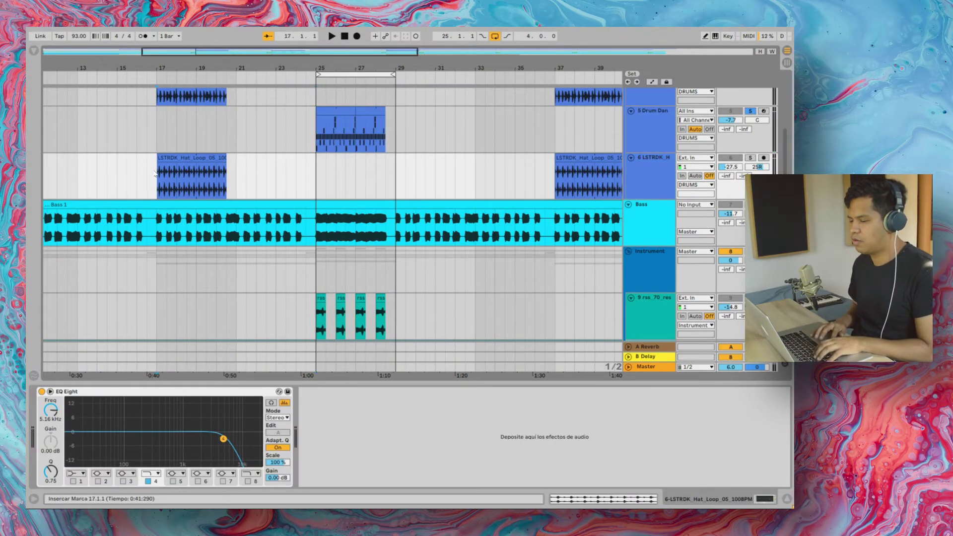
scroll(156, 173, "left", 10)
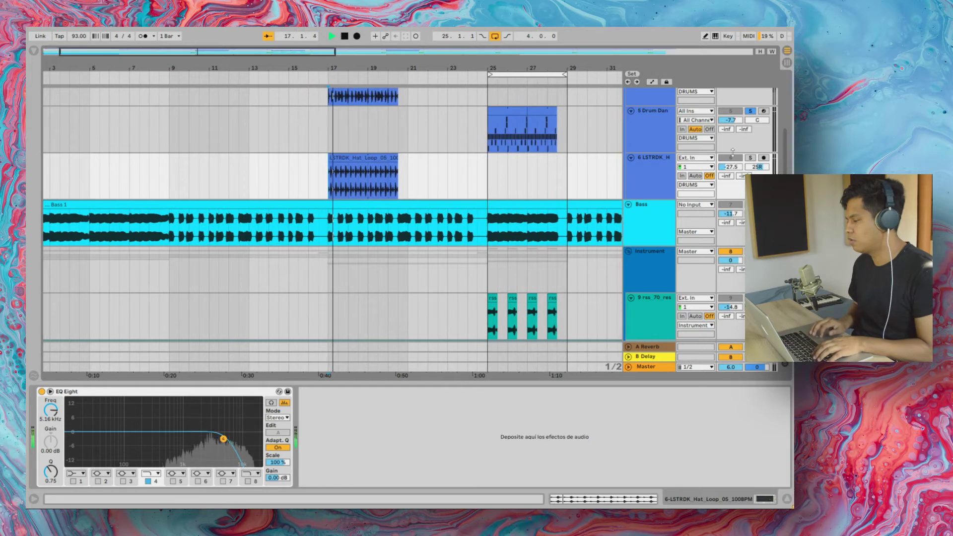
key("space")
left_click(751, 158)
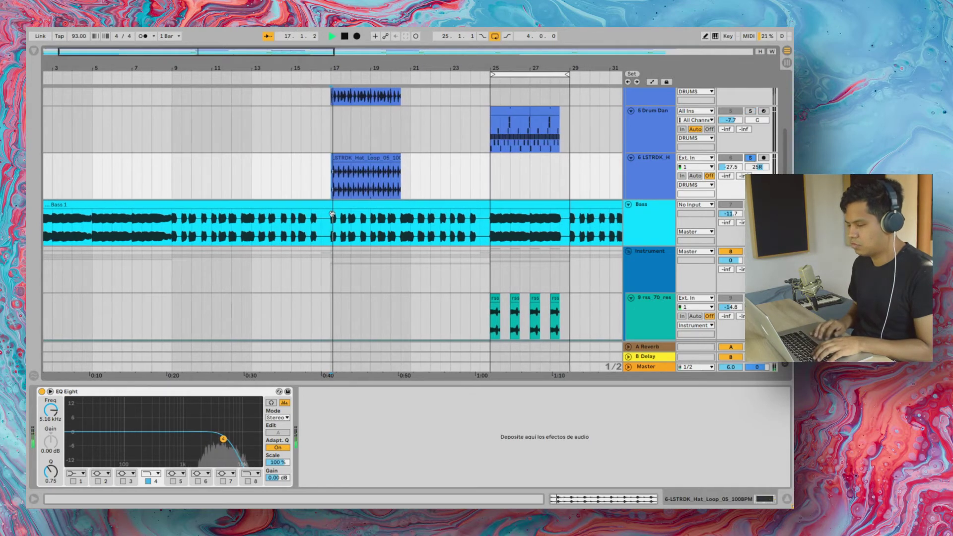
Compare the hat loop with its EQ Eight bypassed and re-enabled, and stop playback
left_click(41, 393)
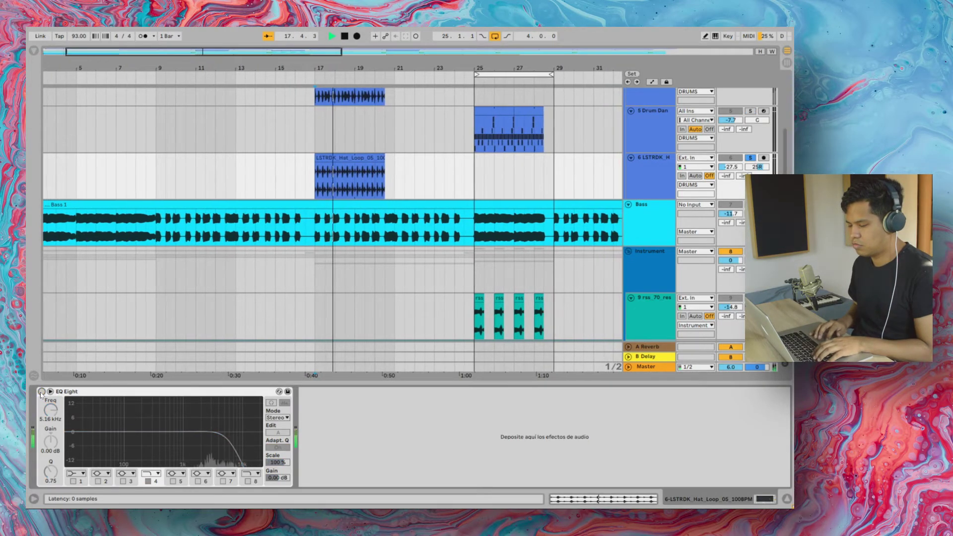
left_click(42, 392)
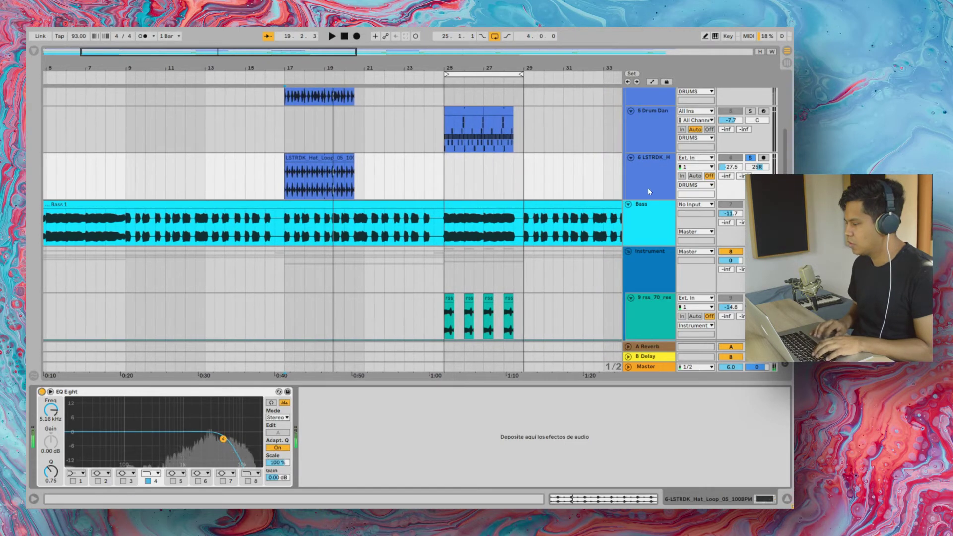
key("space")
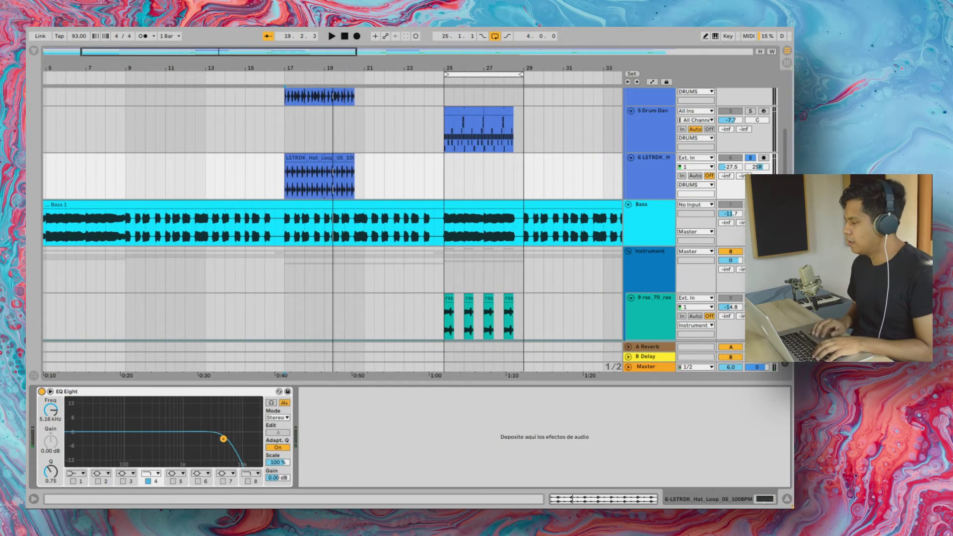
Enable the DRUMS group's Audio Effect Rack and open the Millennia TCL-2 in its Paralelo chain, moving the plug-in window clear of the tracks
scroll(750, 158, "down", 3)
scroll(750, 155, "up", 6)
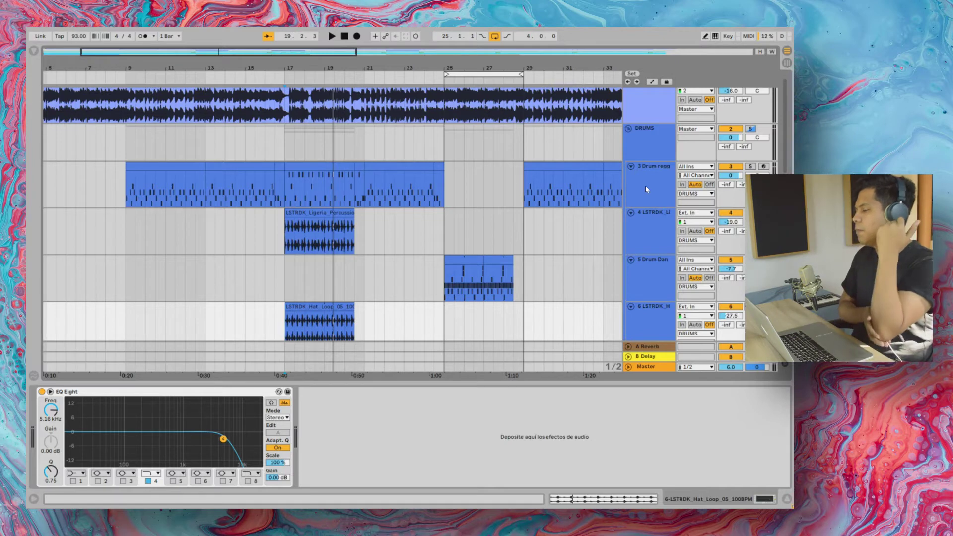
left_click(646, 145)
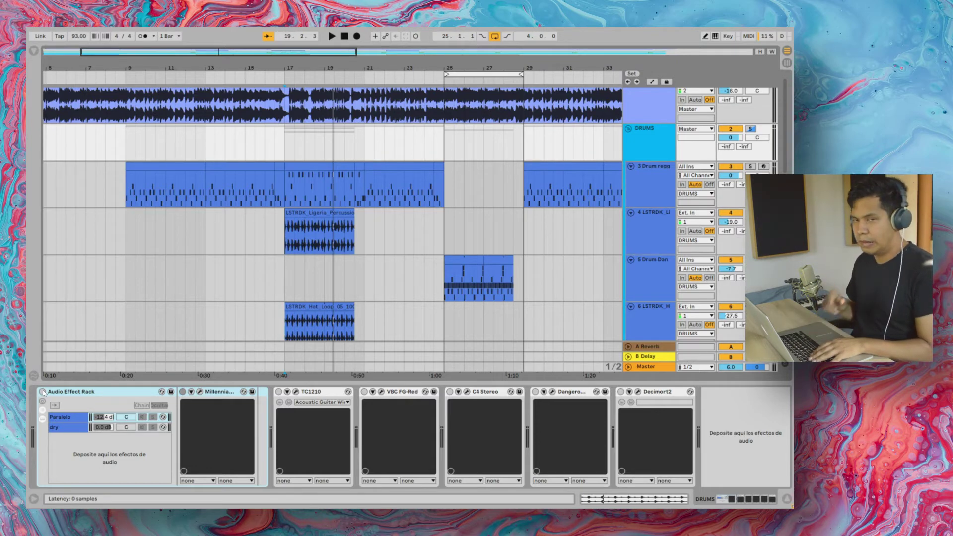
left_click(42, 392)
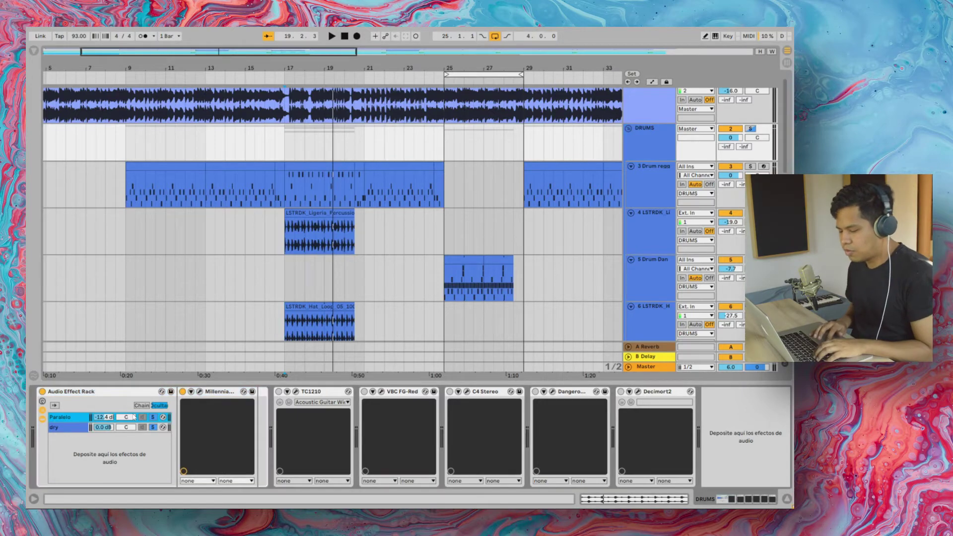
left_click(222, 392)
left_click(199, 393)
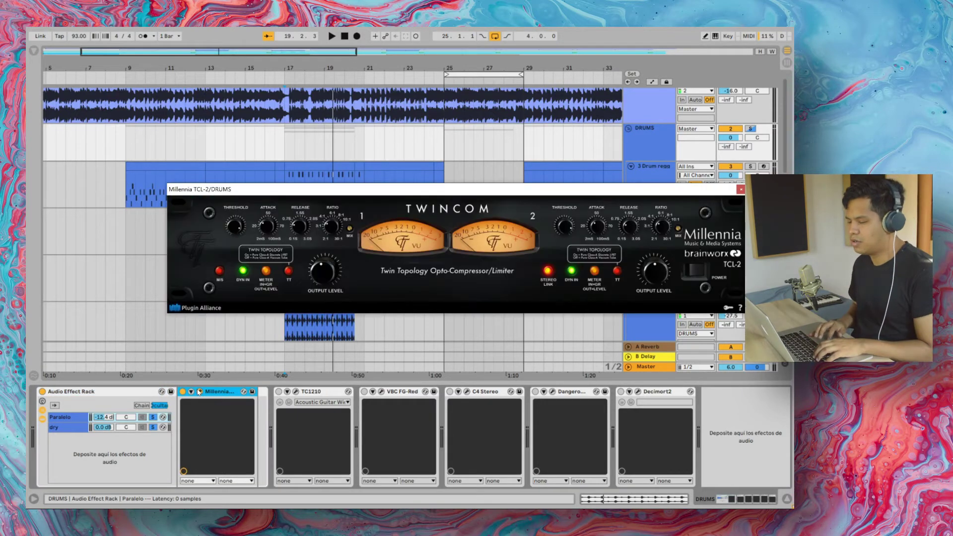
left_click_drag(396, 187, 335, 83)
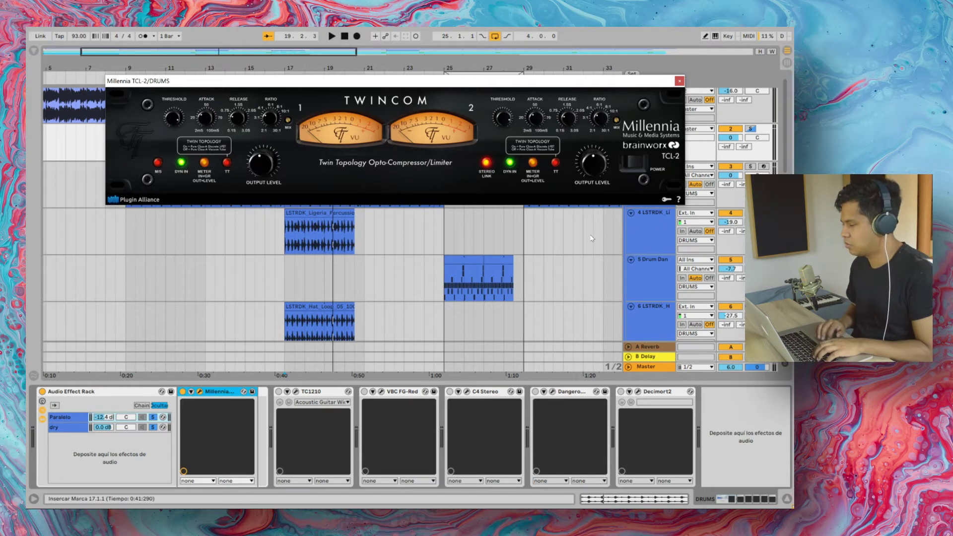
Play the DRUMS group from bar 17 and compare it with the Audio Effect Rack bypassed and re-enabled
key("space")
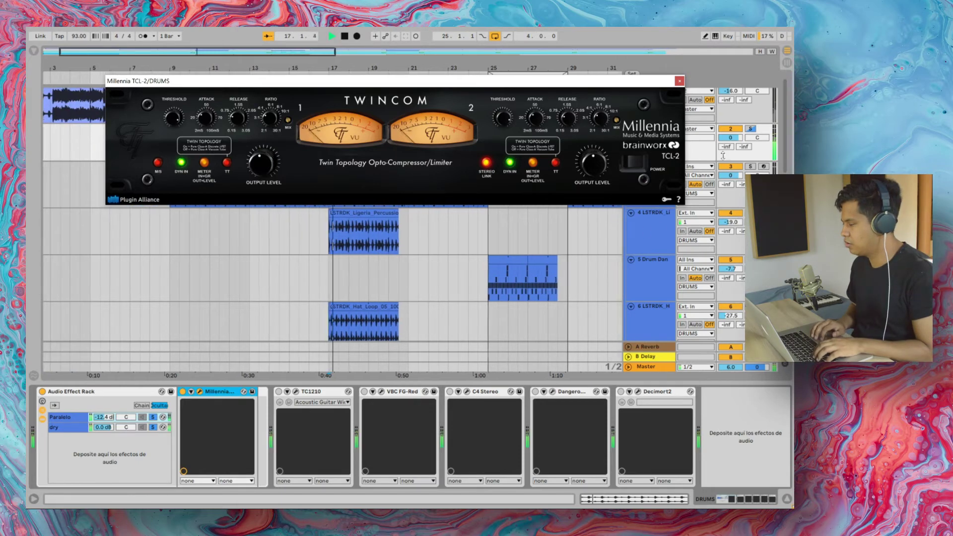
left_click(42, 392)
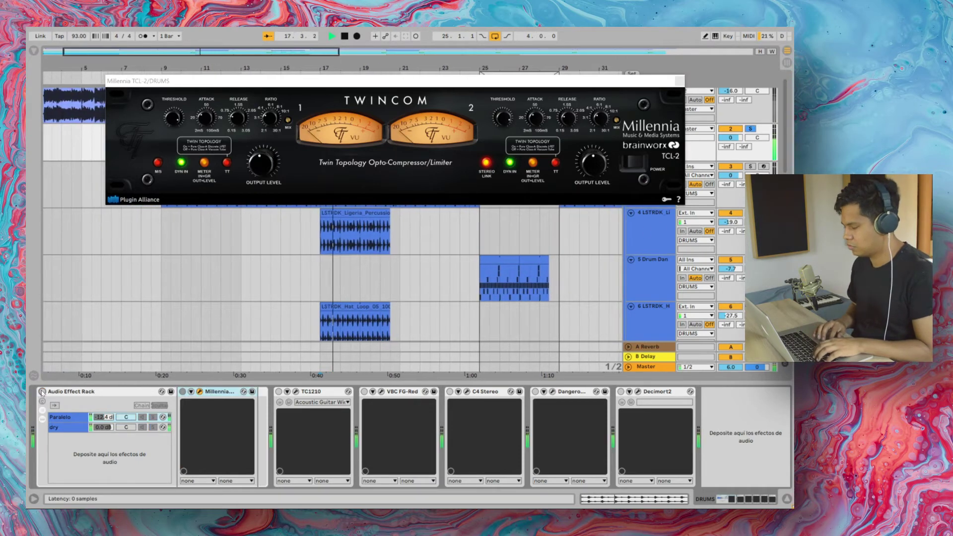
left_click(42, 391)
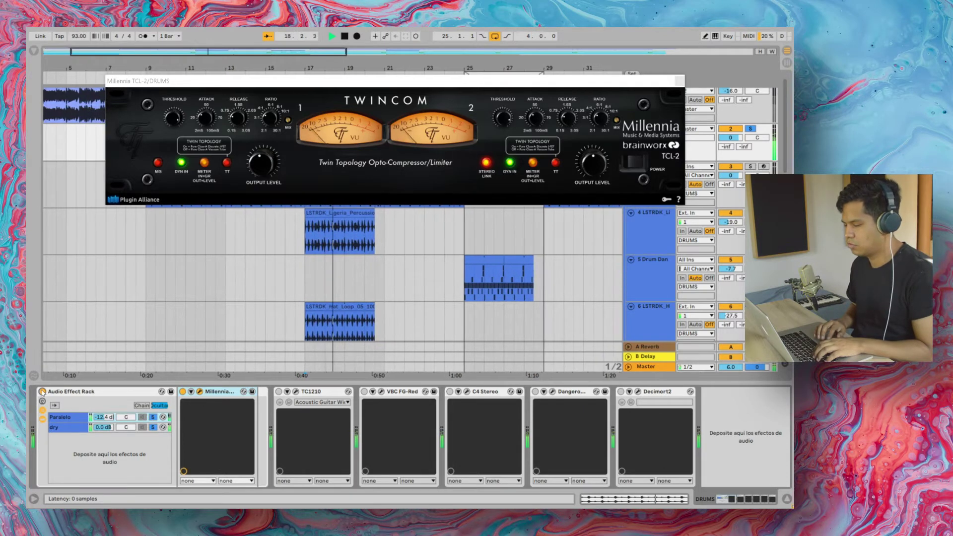
key("space")
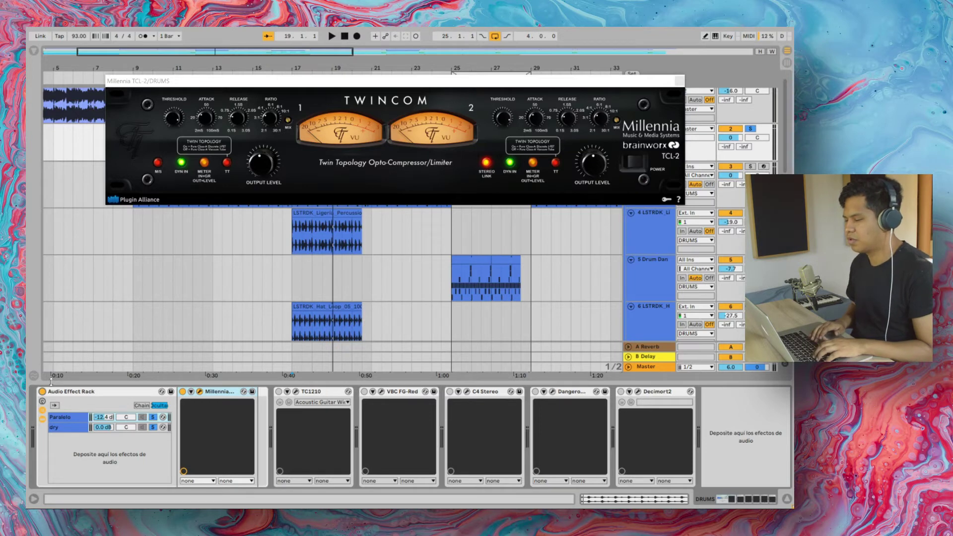
Solo only the Paralelo chain of the DRUMS rack, audition it, and bring the Millennia TCL-2 window into focus
key("space")
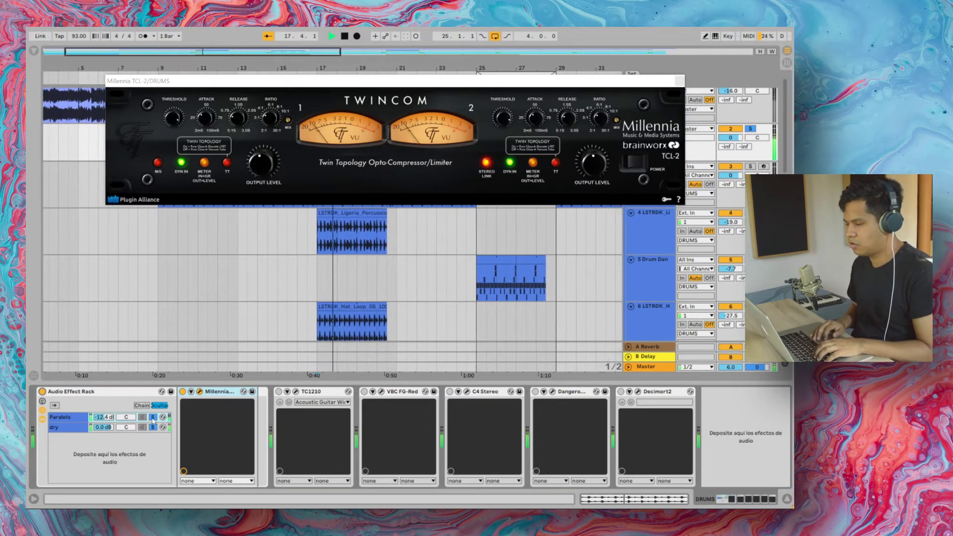
key("space")
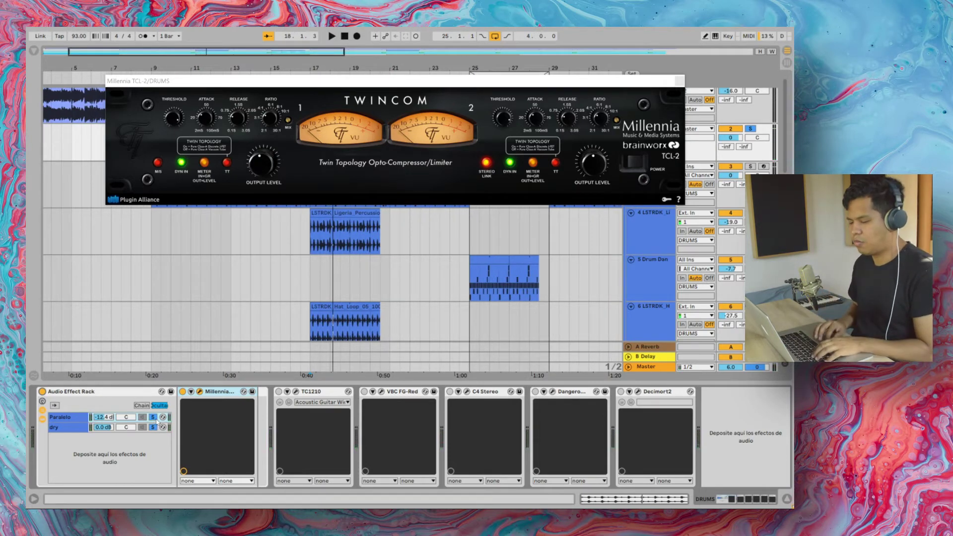
left_click(154, 418)
key("space")
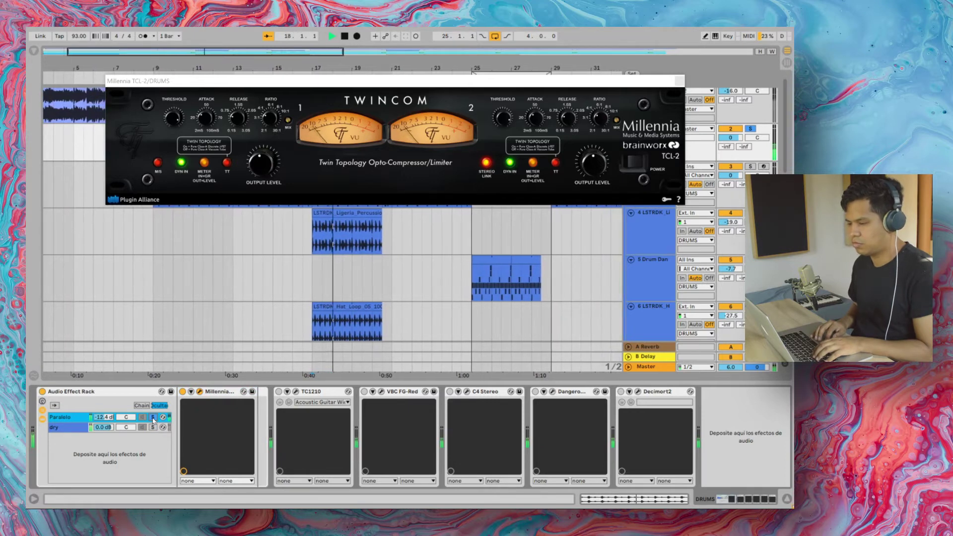
key("space")
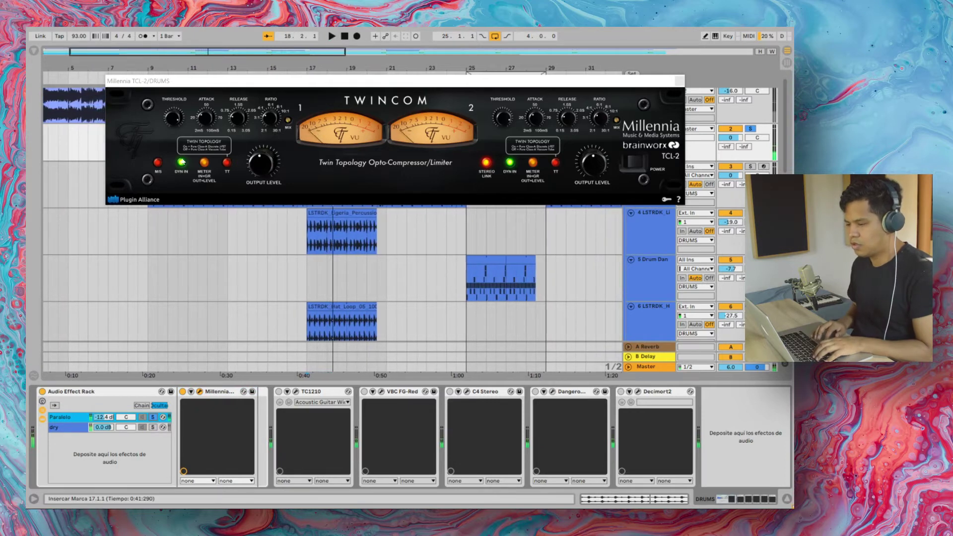
left_click(174, 123)
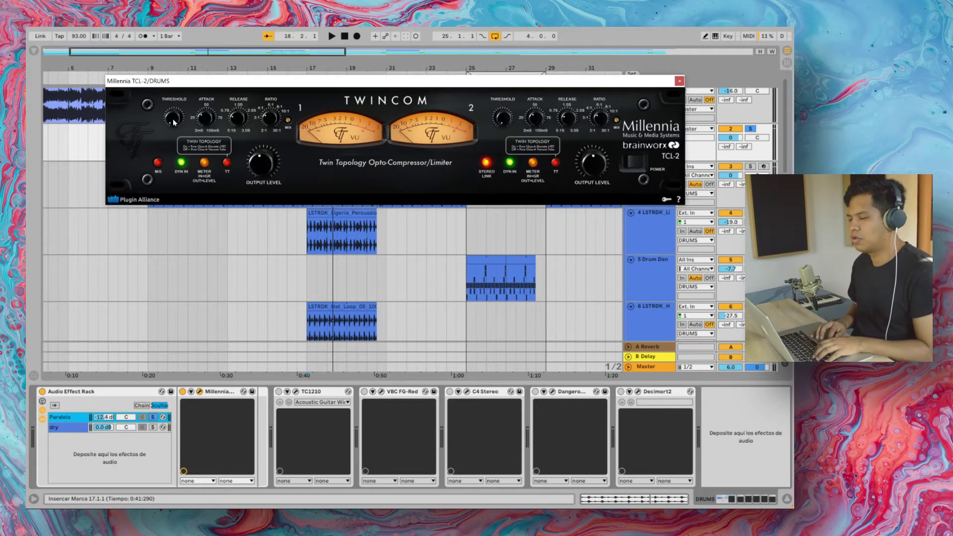
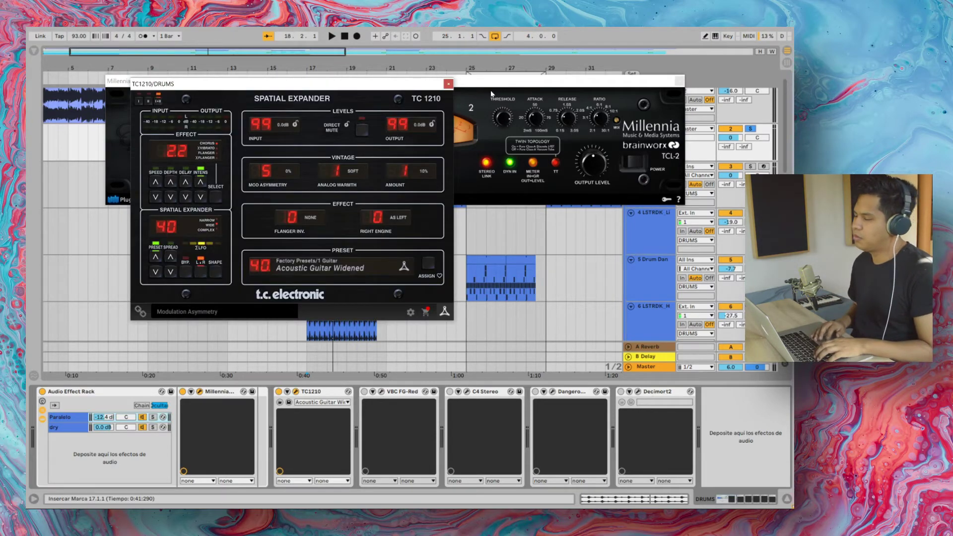
Close the Millennia TCL-2 window and shift the TC1210 Spatial Expander window further across the arrangement
left_click(529, 93)
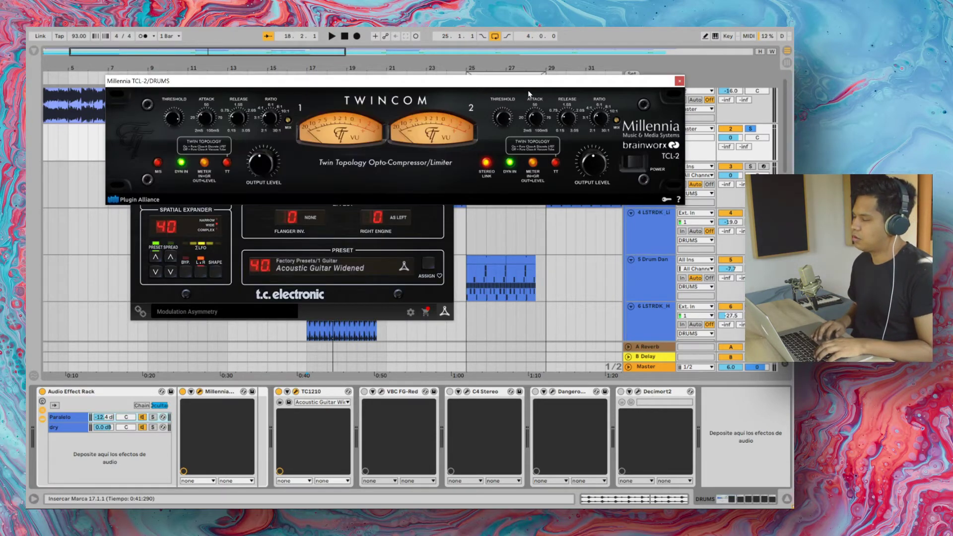
left_click(679, 80)
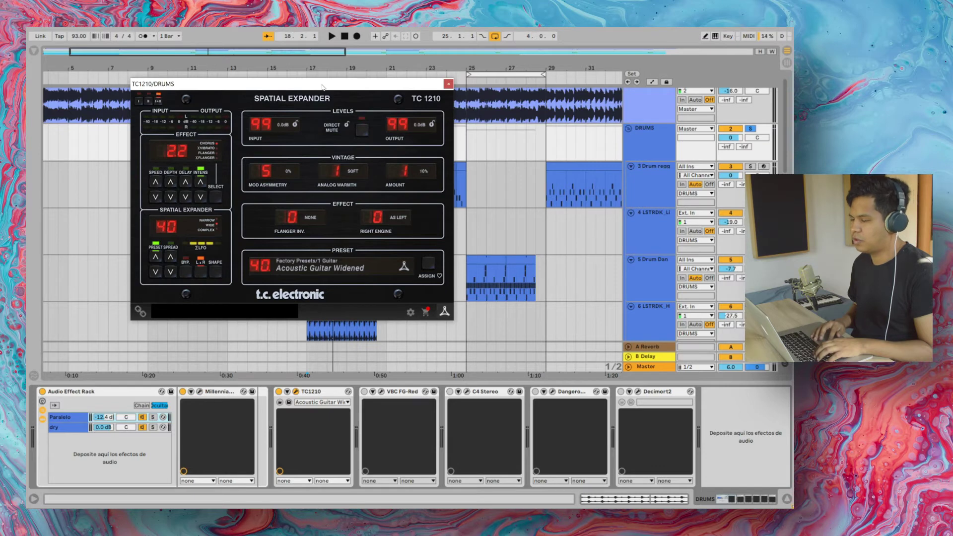
left_click_drag(322, 84, 419, 84)
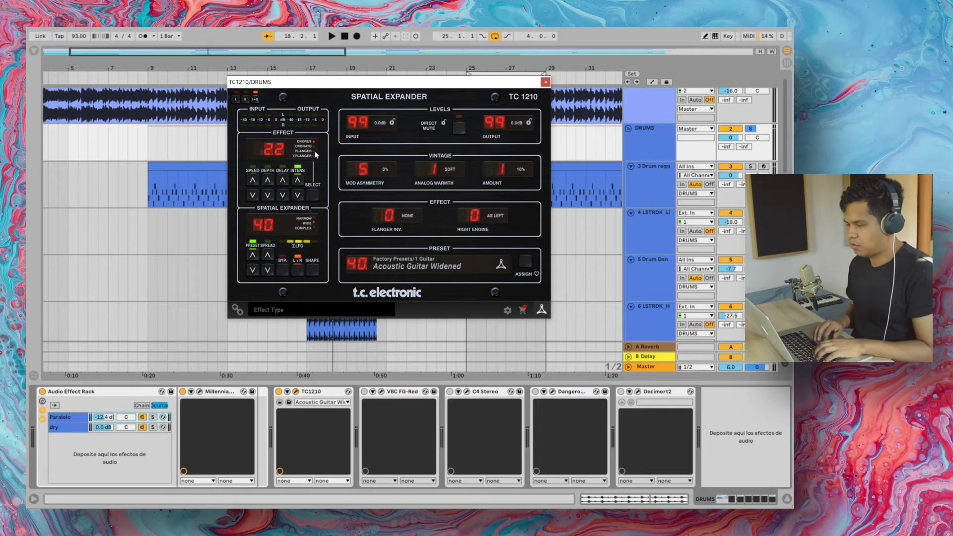
Play the DRUMS group around bar 19 and compare it with the TC1210 bypassed and re-enabled
left_click(279, 391)
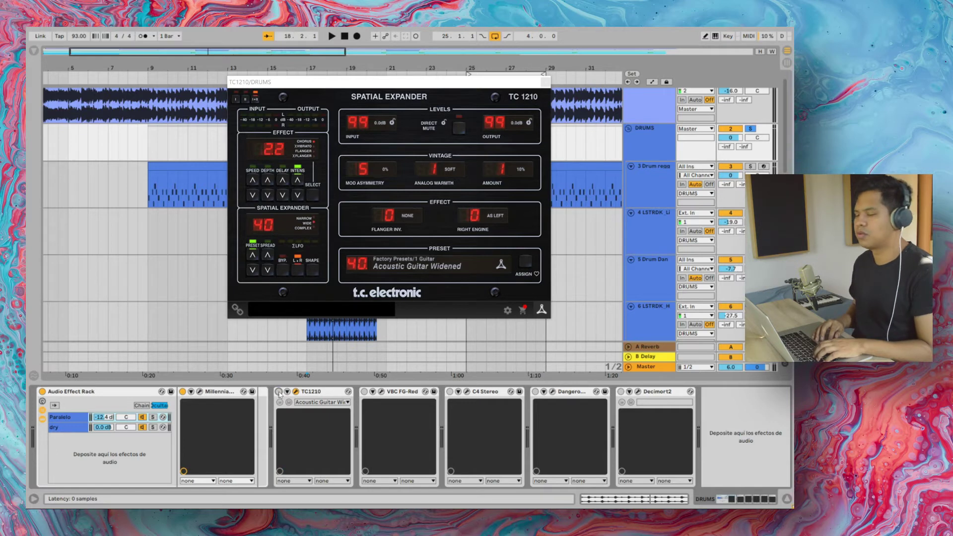
key("space")
left_click(278, 392)
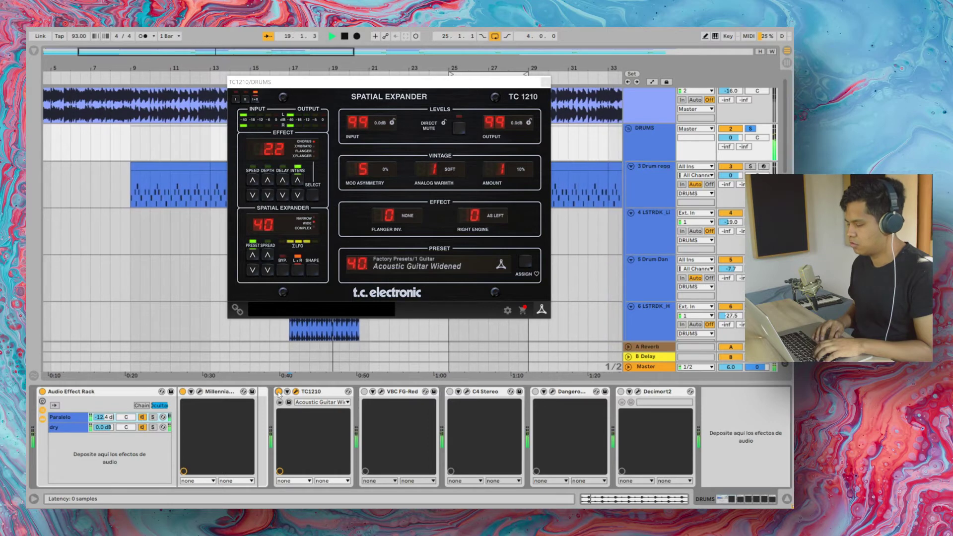
left_click(279, 391)
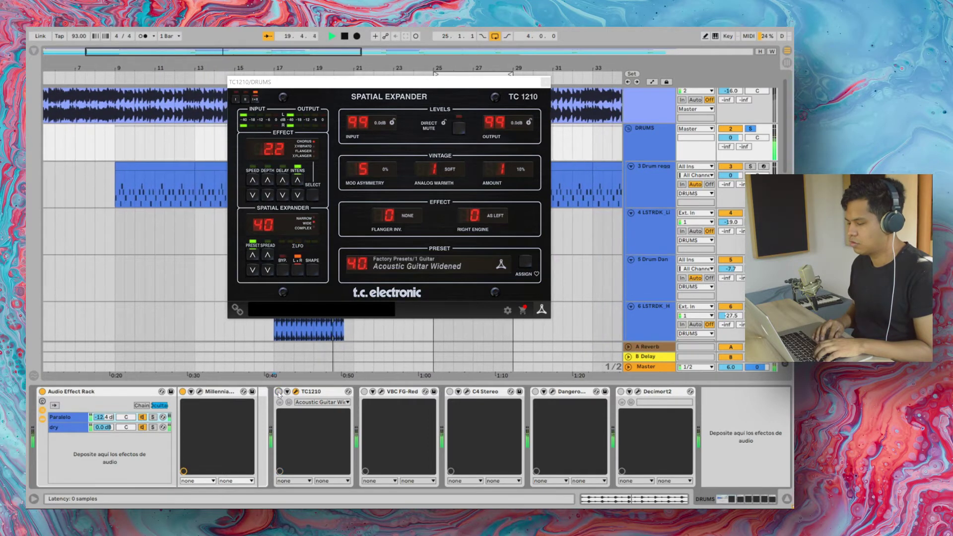
left_click(278, 391)
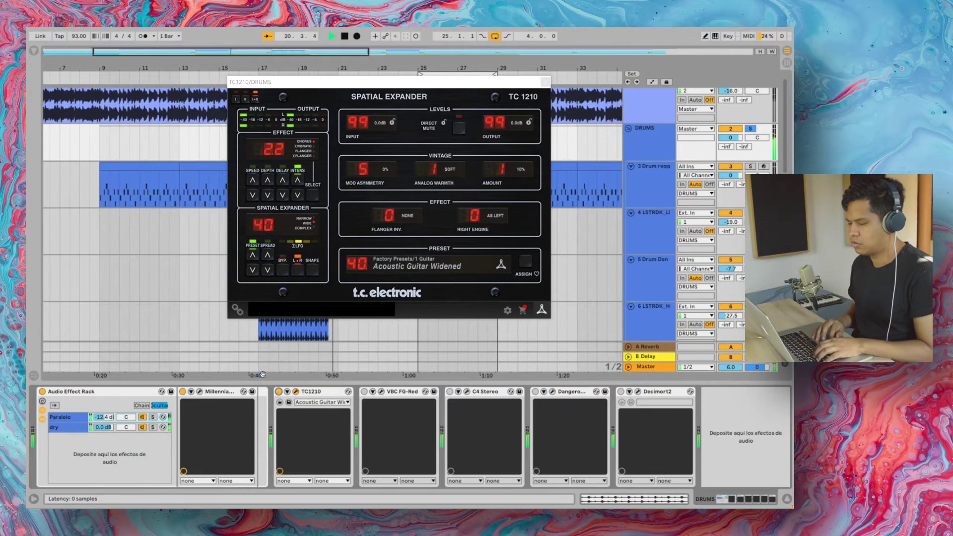
Restart playback from bar 9, reselect the DRUMS group, compare the drums without and with the TC1210, and stop
left_click(99, 212)
key("space")
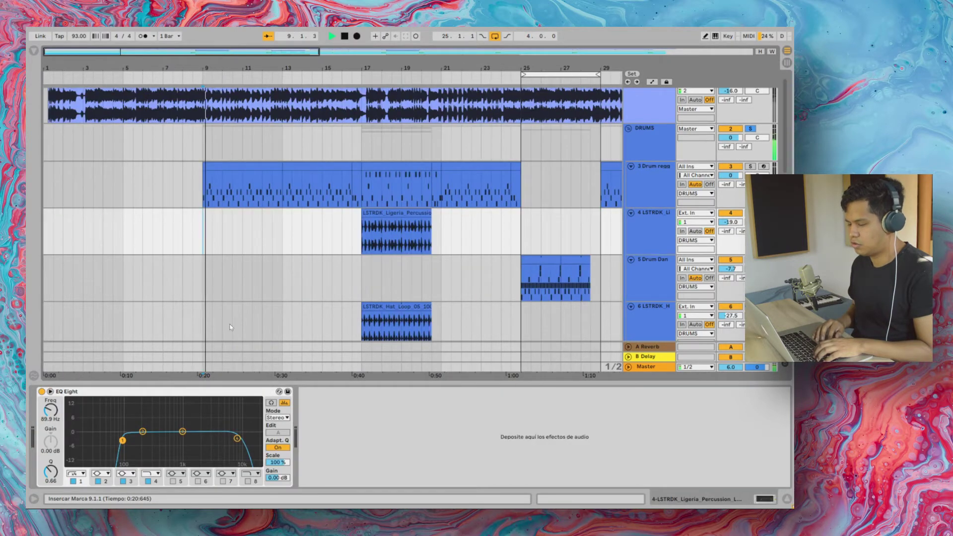
left_click(645, 157)
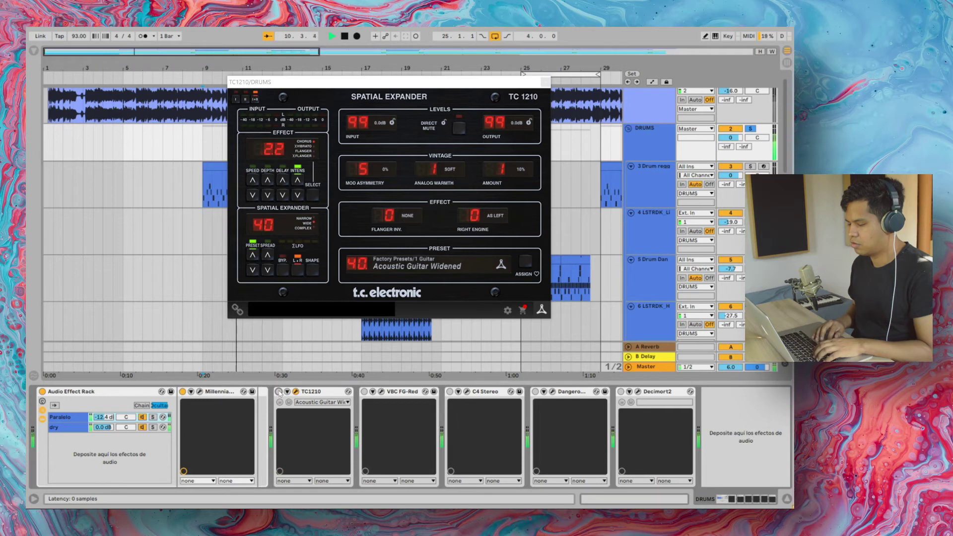
left_click(279, 392)
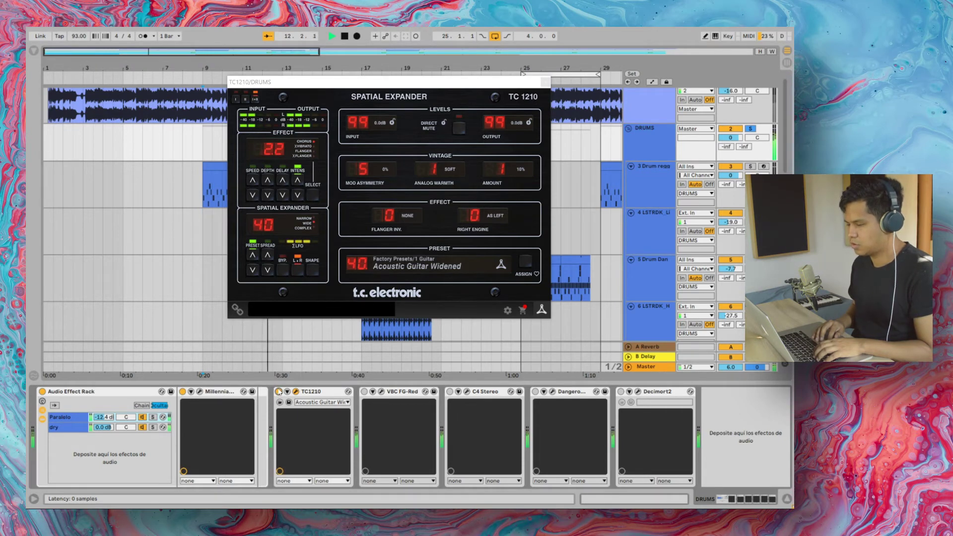
key("space")
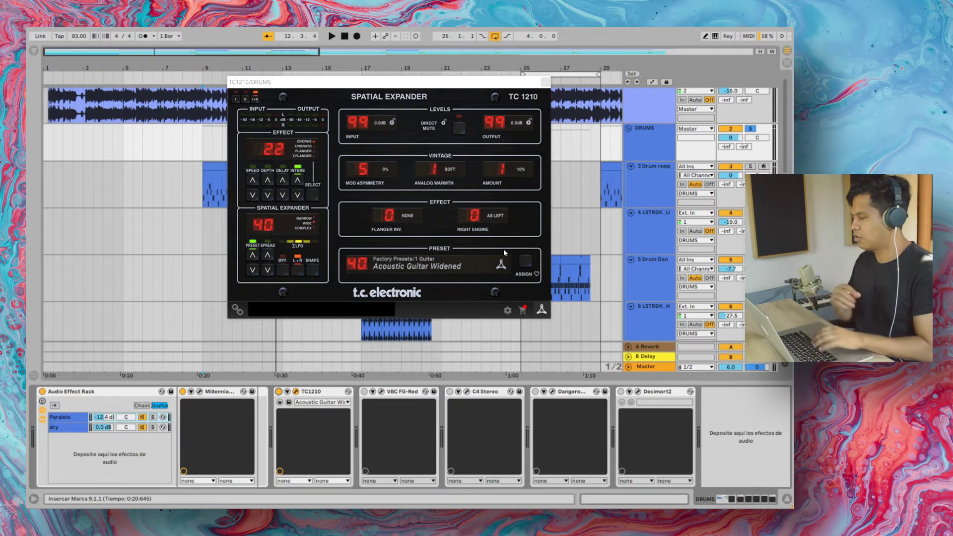
Close the TC1210 window, enable VBC FG-Red in the Paralelo chain, and open its window over the middle of the tracks
left_click(295, 392)
left_click(364, 392)
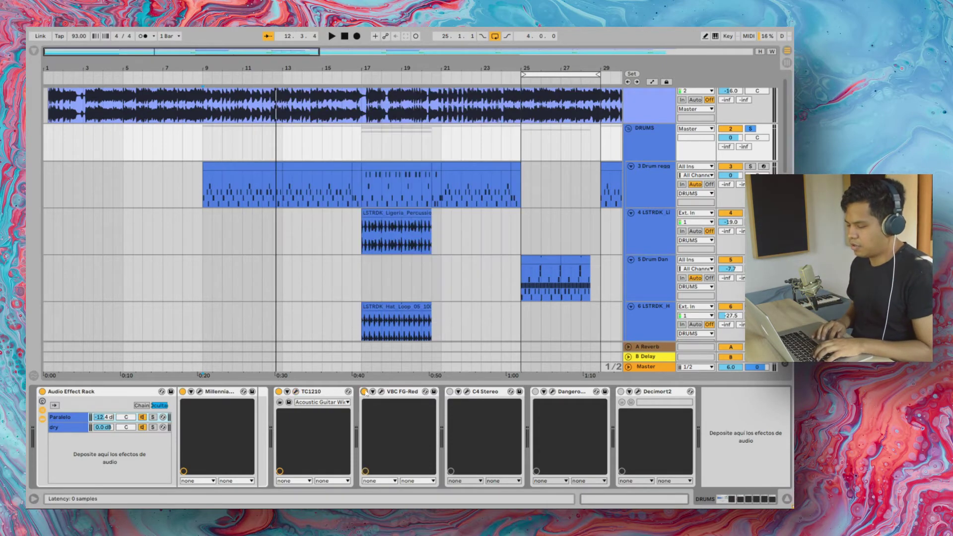
left_click(381, 392)
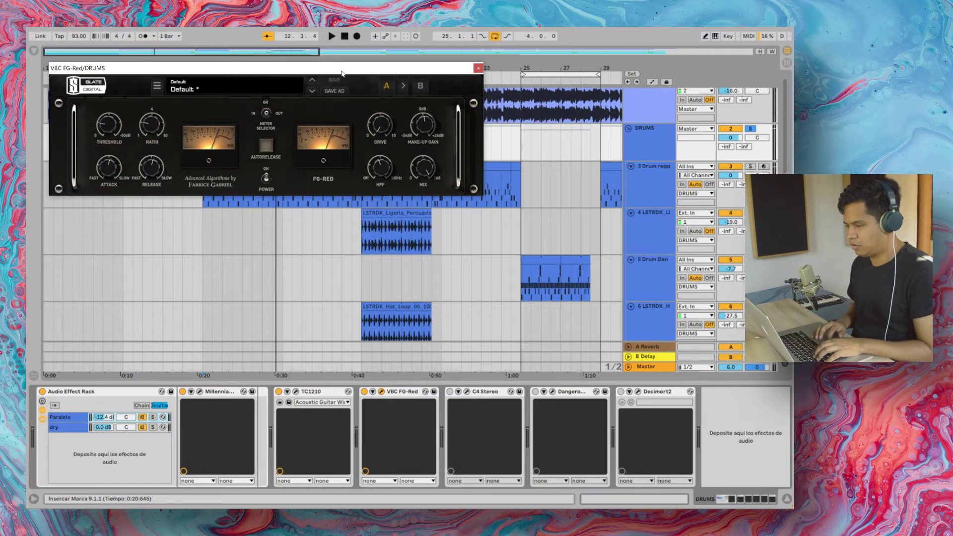
left_click_drag(343, 72, 417, 191)
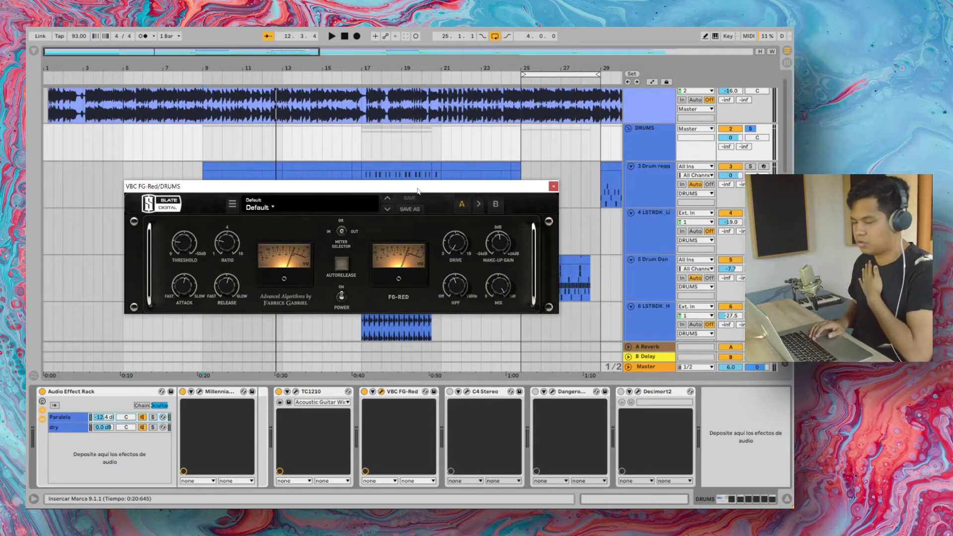
Play the DRUMS group from bar 9, comparing it with VBC FG-Red bypassed and re-enabled, and stop playback
key("space")
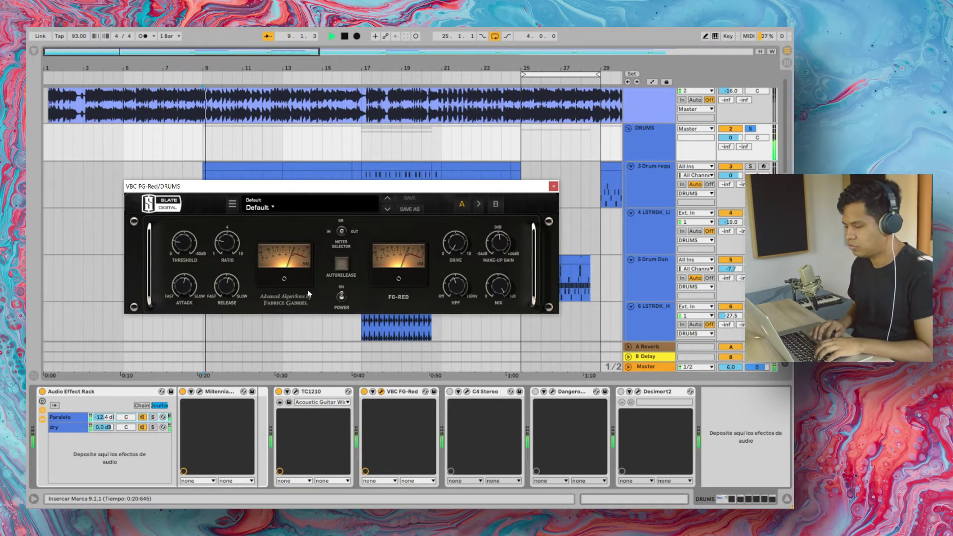
left_click(365, 391)
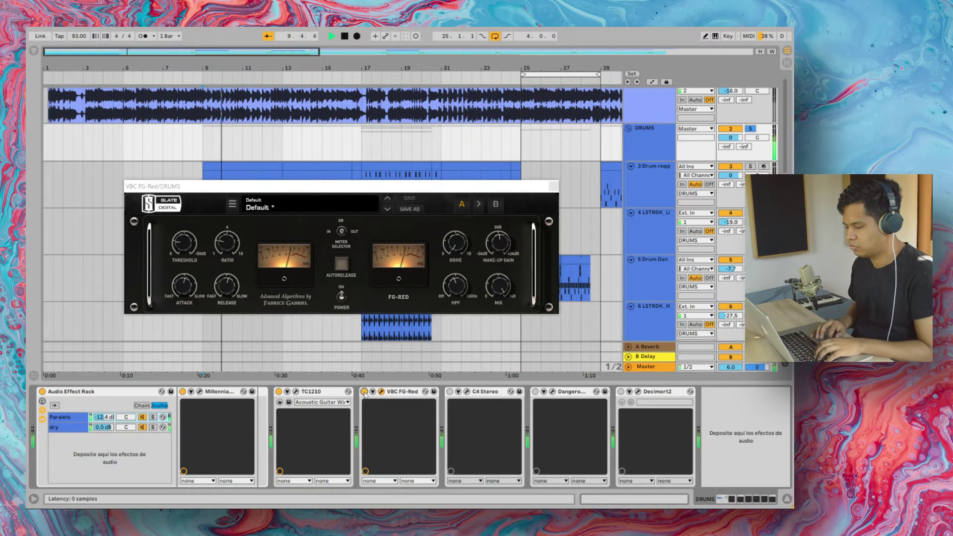
key("space")
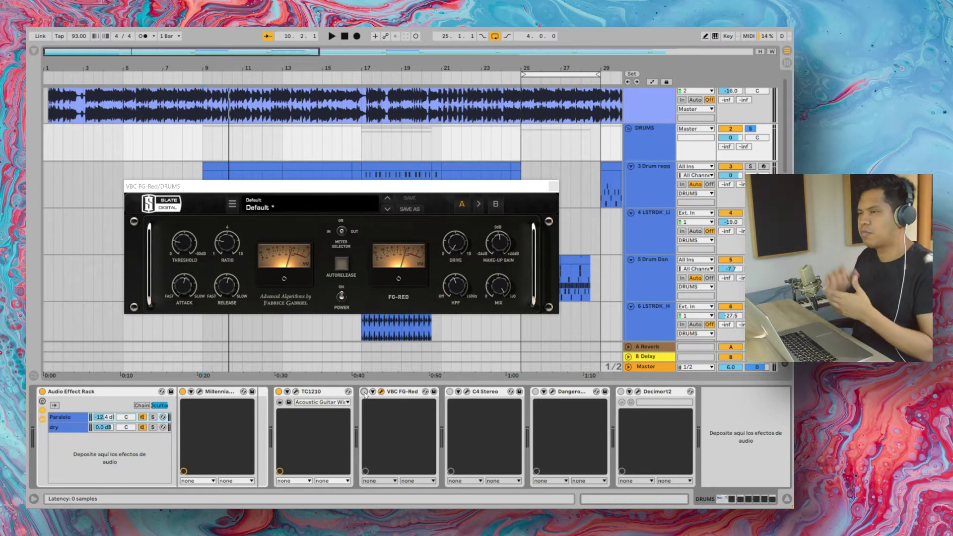
left_click(364, 391)
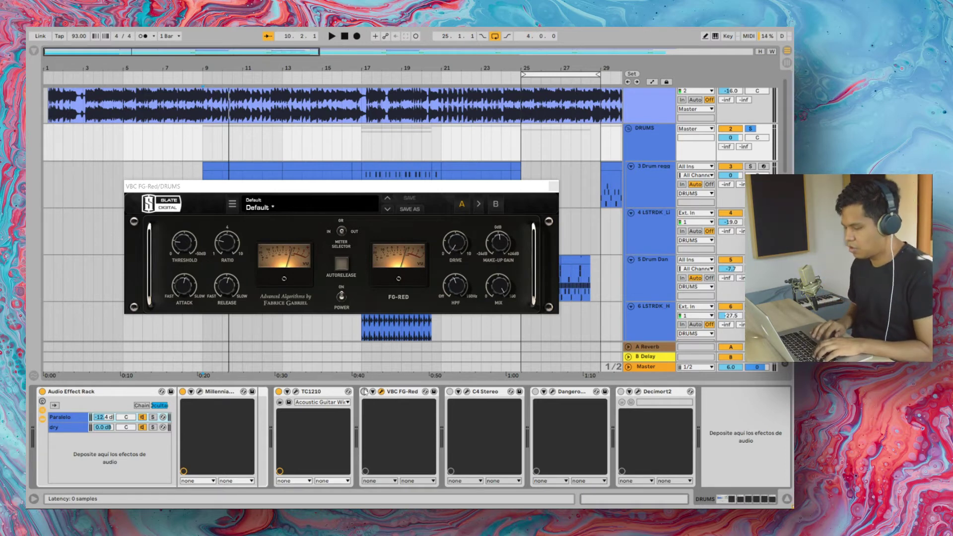
key("space")
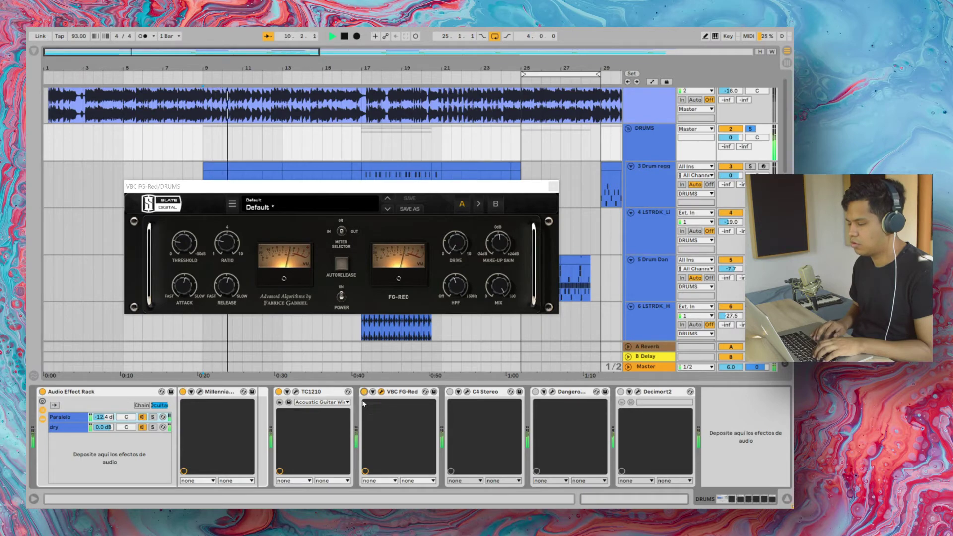
left_click(364, 393)
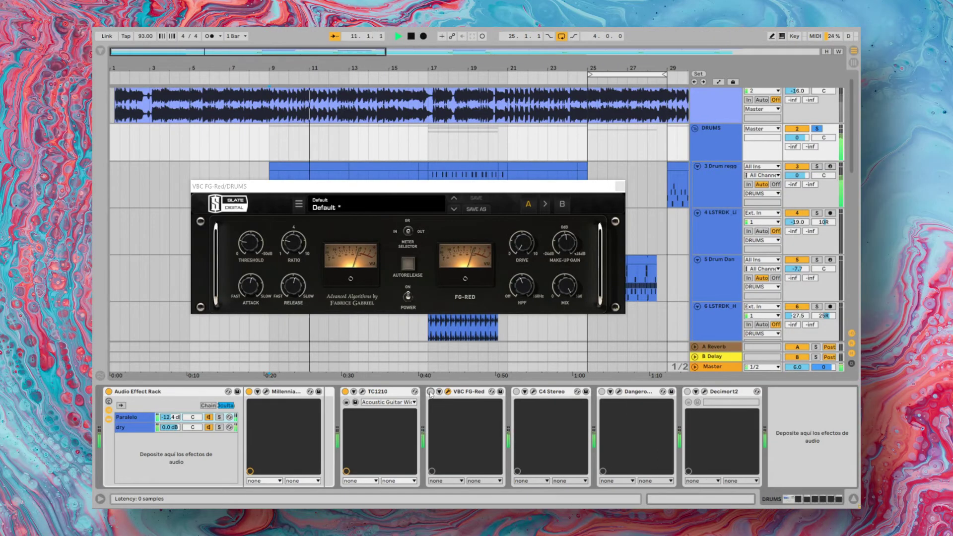
left_click(430, 392)
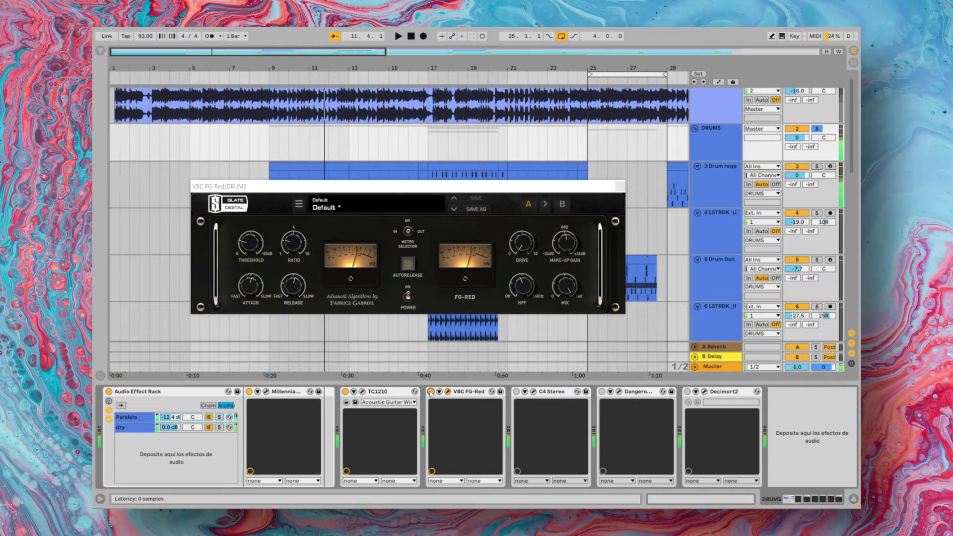
key("space")
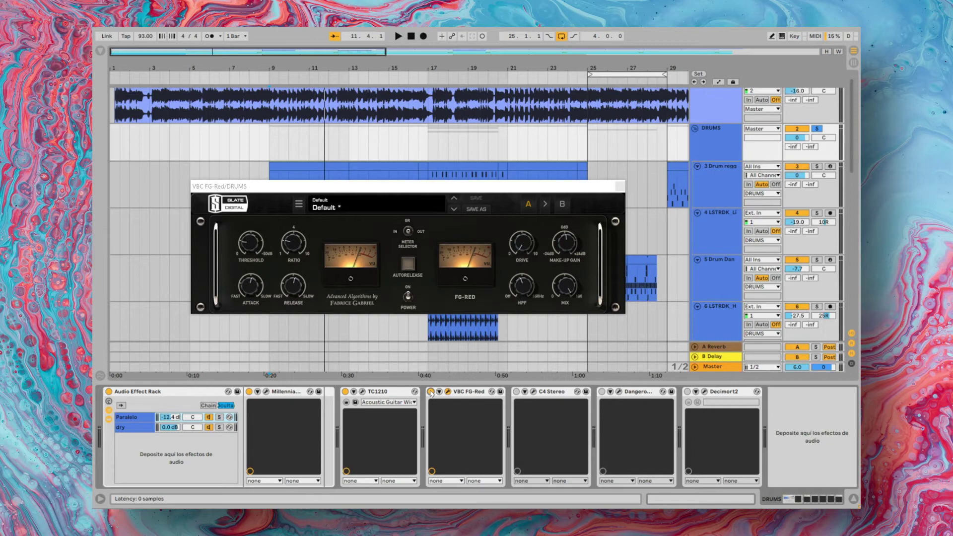
Replay the drums from bar 9 for another listen to VBC FG-Red, leaving the compressor enabled
key("space")
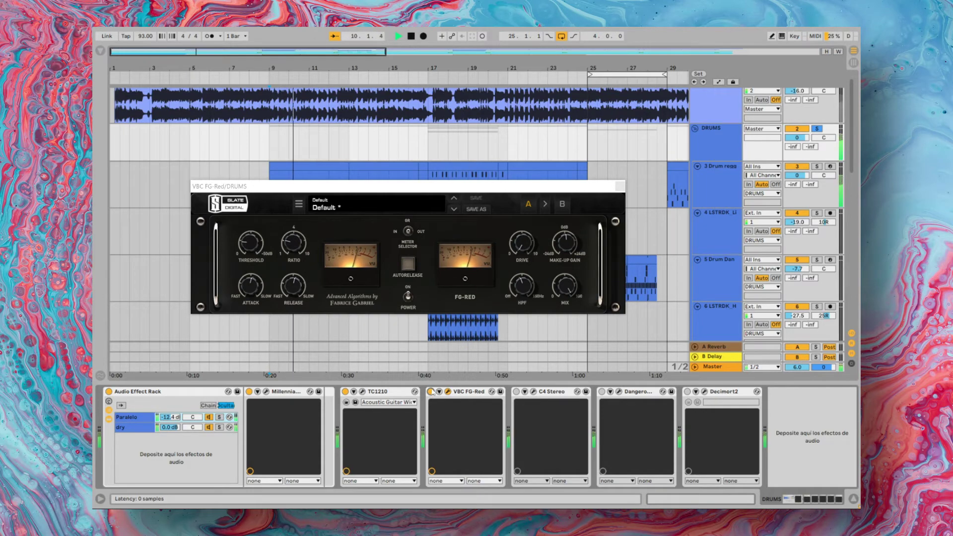
key("space")
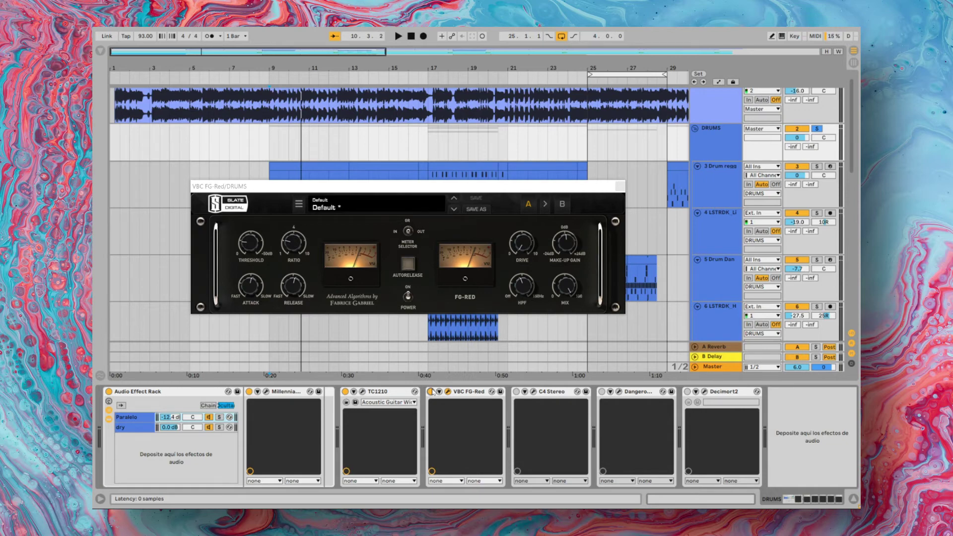
left_click(430, 392)
key("space")
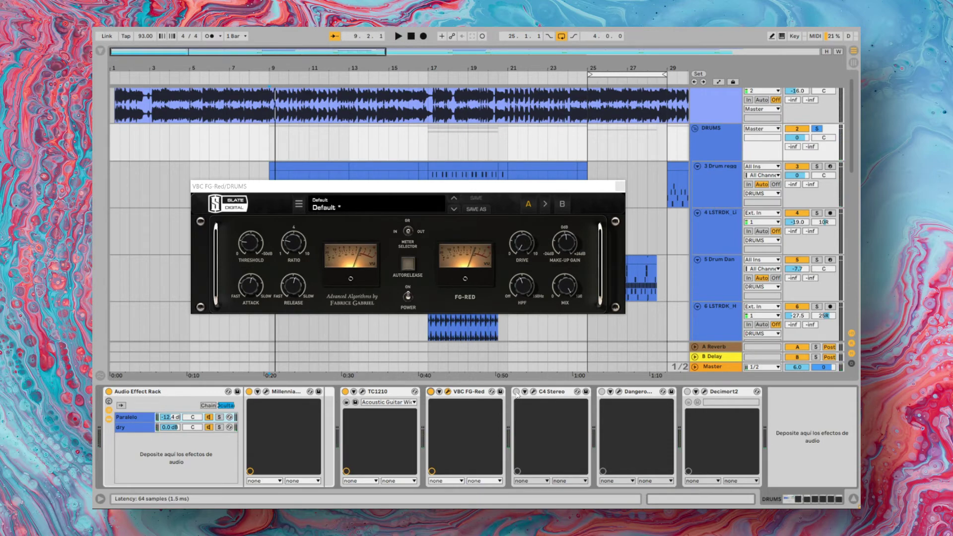
Open the C4 Stereo multiband processor, play the drums from bar 9 without it, and enable it during playback
left_click(533, 392)
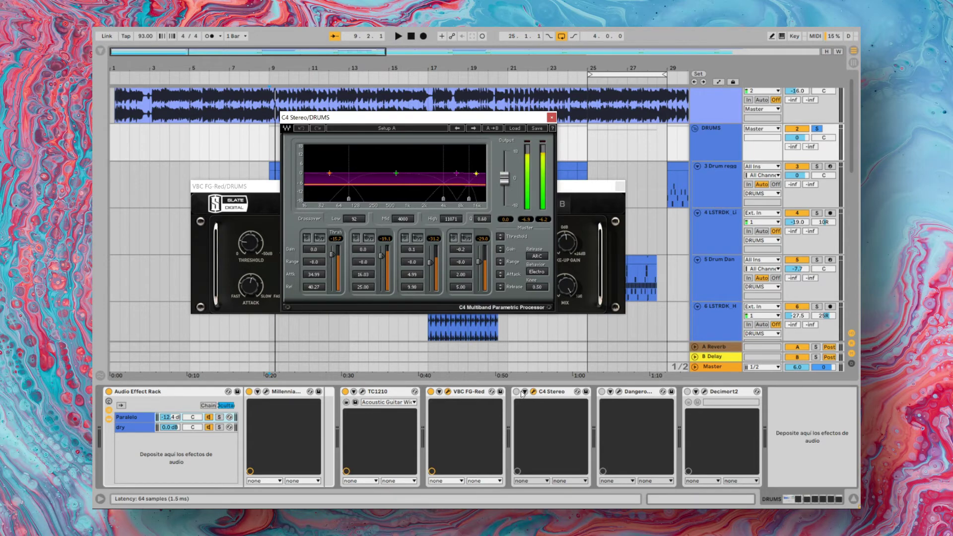
left_click(516, 392)
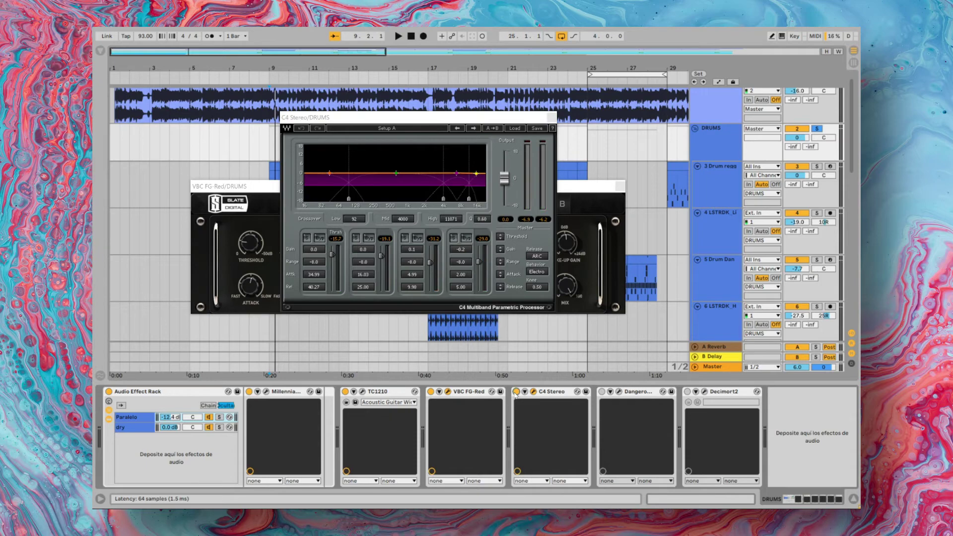
left_click(516, 392)
key("space")
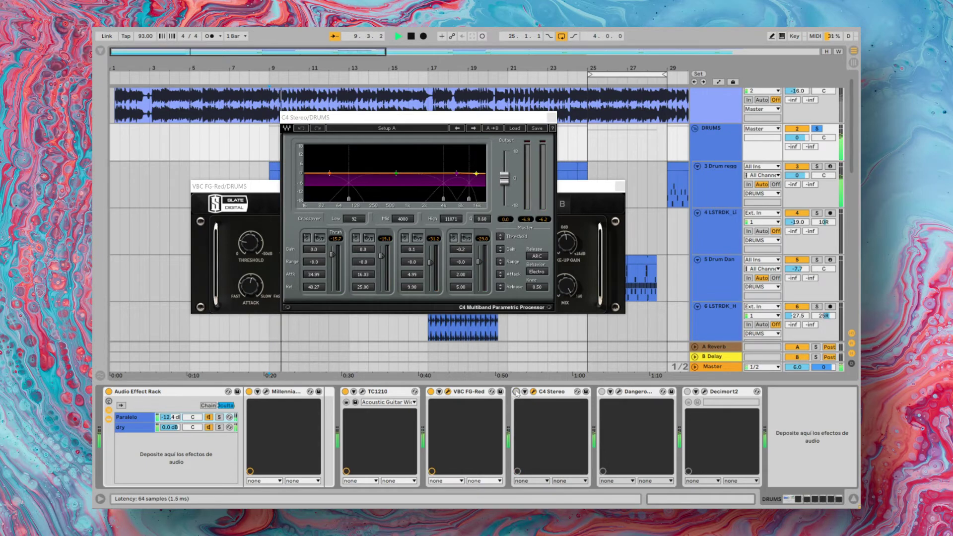
left_click(516, 392)
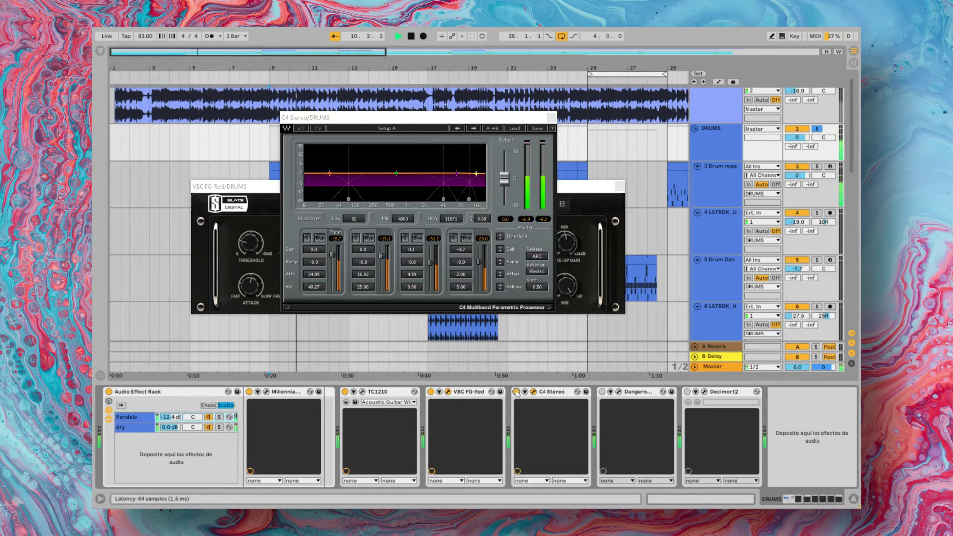
key("space")
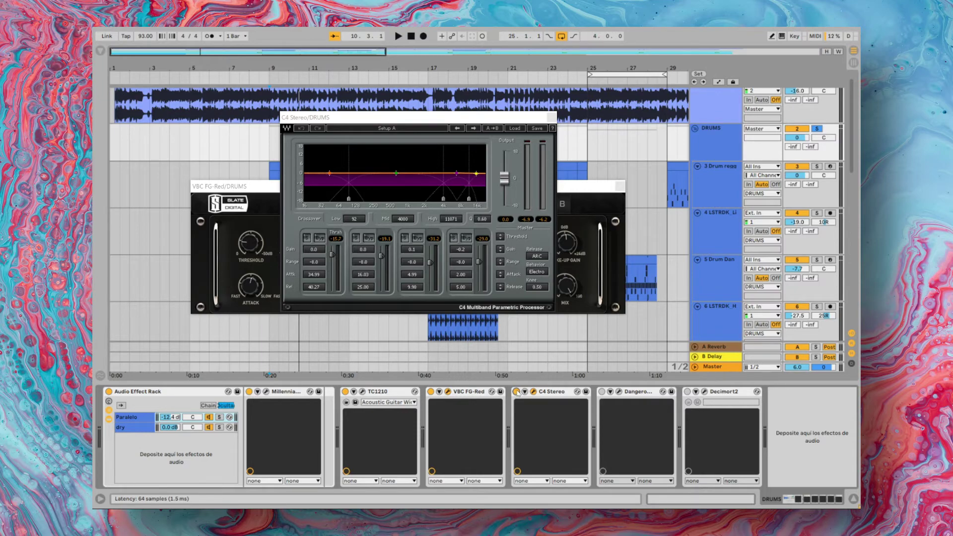
Replay the drums from bar 9 and compare them with C4 Stereo bypassed and re-enabled
key("space")
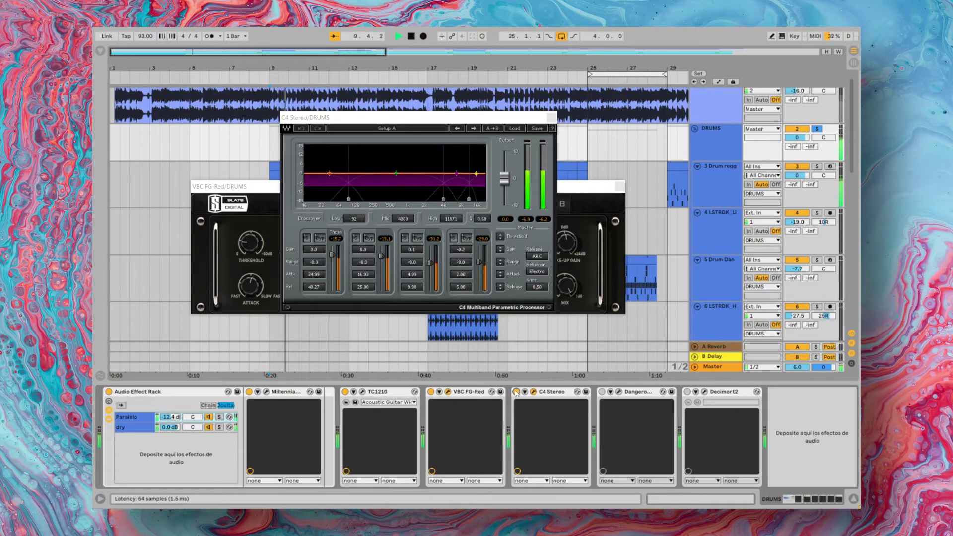
left_click(516, 393)
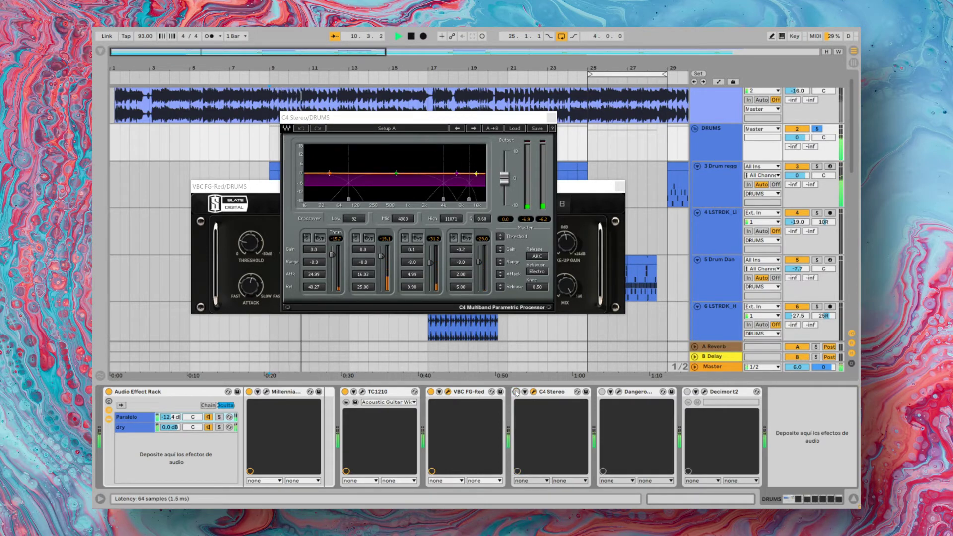
left_click(517, 392)
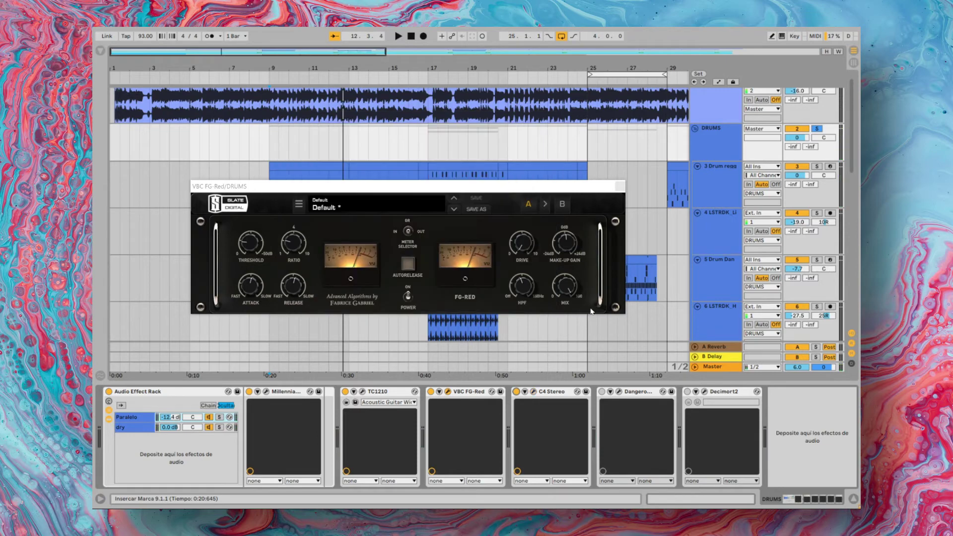
Close the C4 Stereo window and open the Dangerous BAX EQ Mix plug-in in the Paralelo chain
left_click(551, 118)
left_click(615, 393)
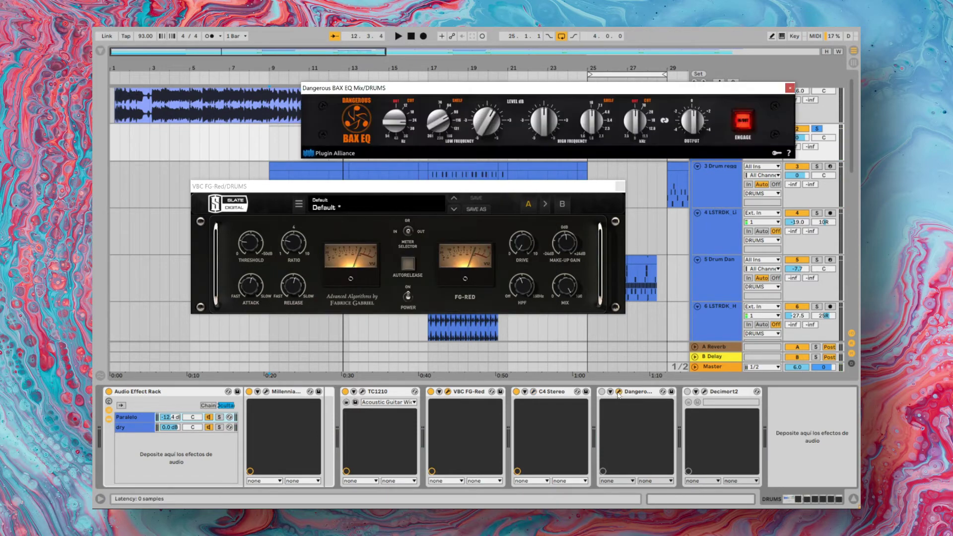
Enable Dangerous BAX EQ Mix in the Paralelo chain and leave only its window open over the arrangement
left_click(603, 392)
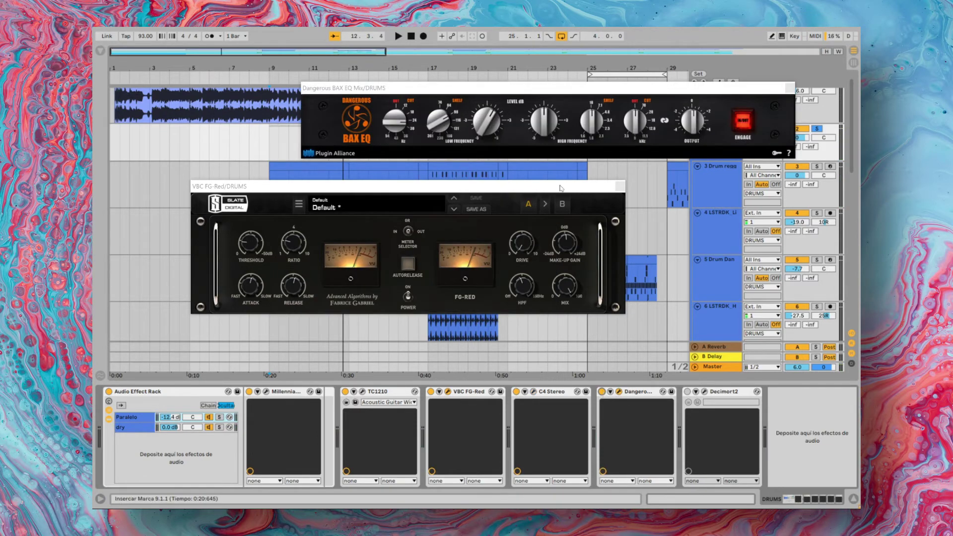
left_click(621, 186)
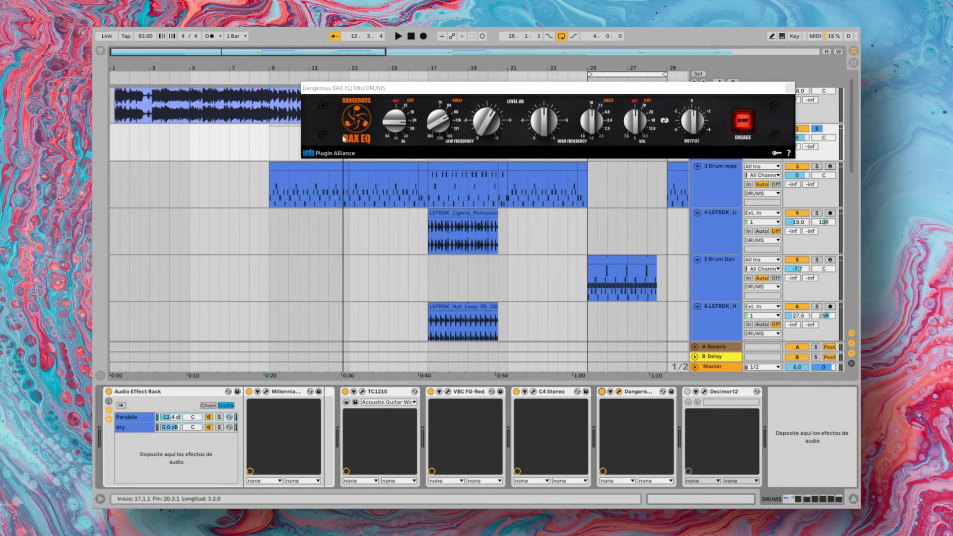
left_click_drag(449, 89, 386, 196)
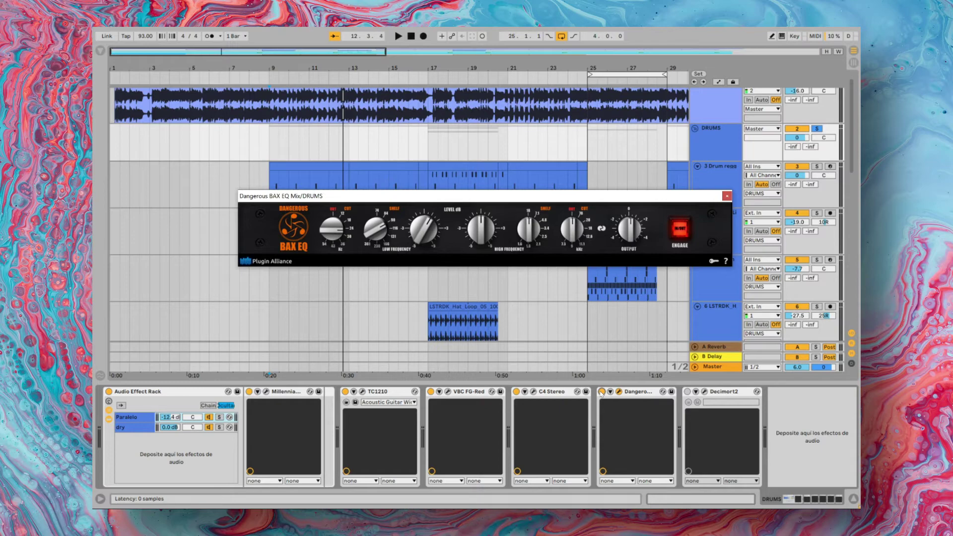
Play the drums from bar 9, compare them with BAX EQ bypassed and enabled, and close its window
key("space")
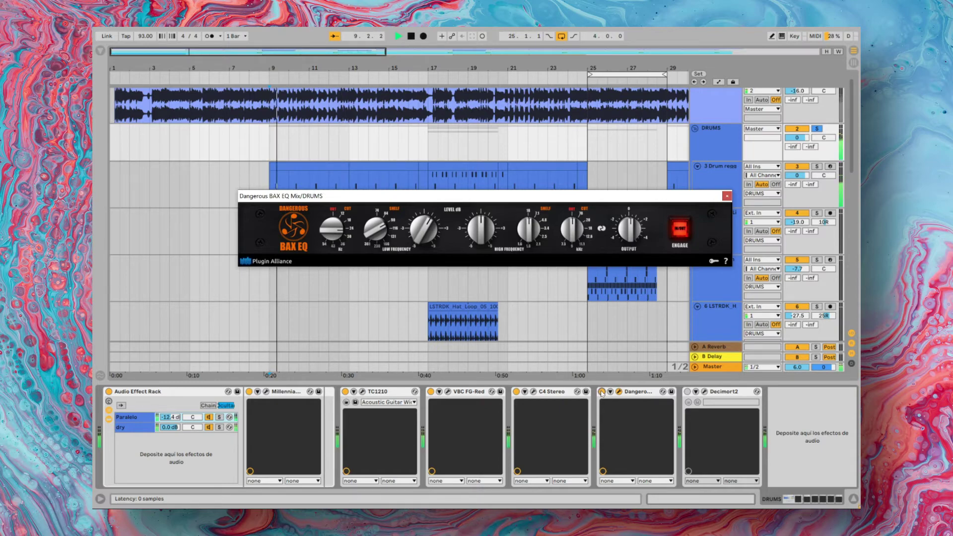
left_click(602, 391)
left_click(602, 392)
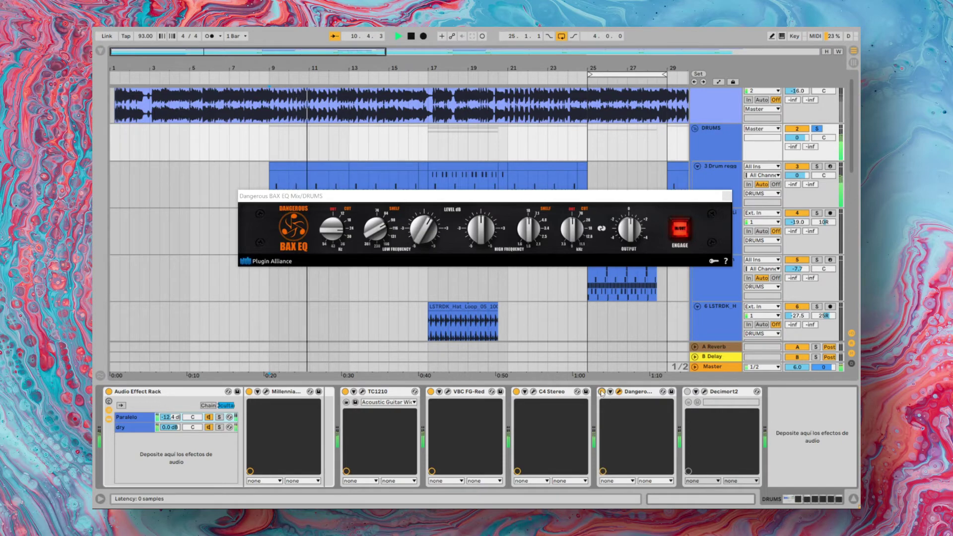
key("space")
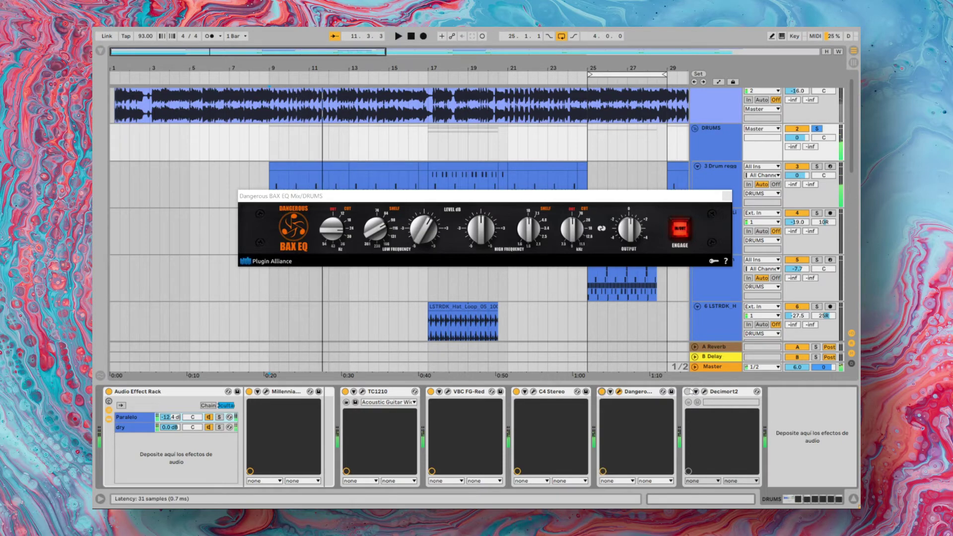
left_click(727, 196)
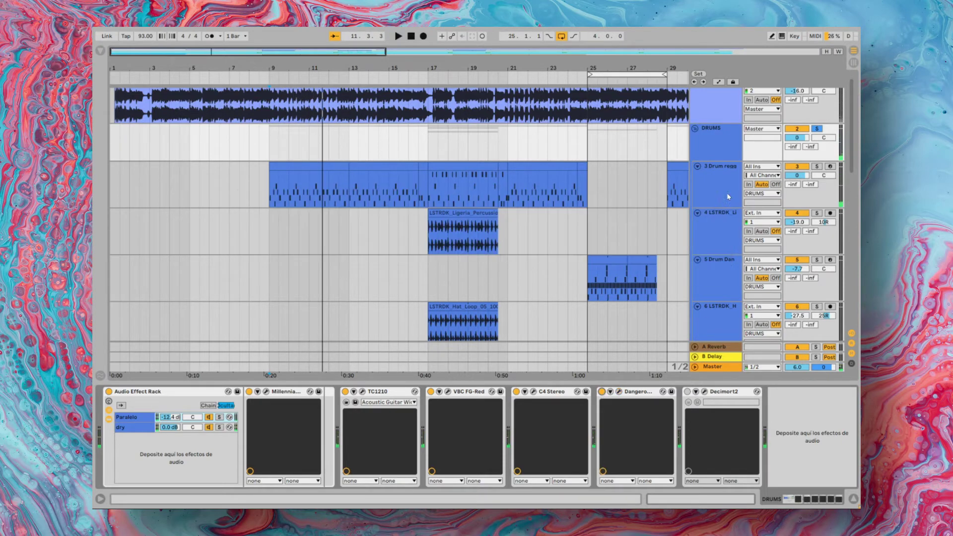
Open and enable Decimort2 in the Paralelo chain, play the drums through it, and close its window
left_click(695, 392)
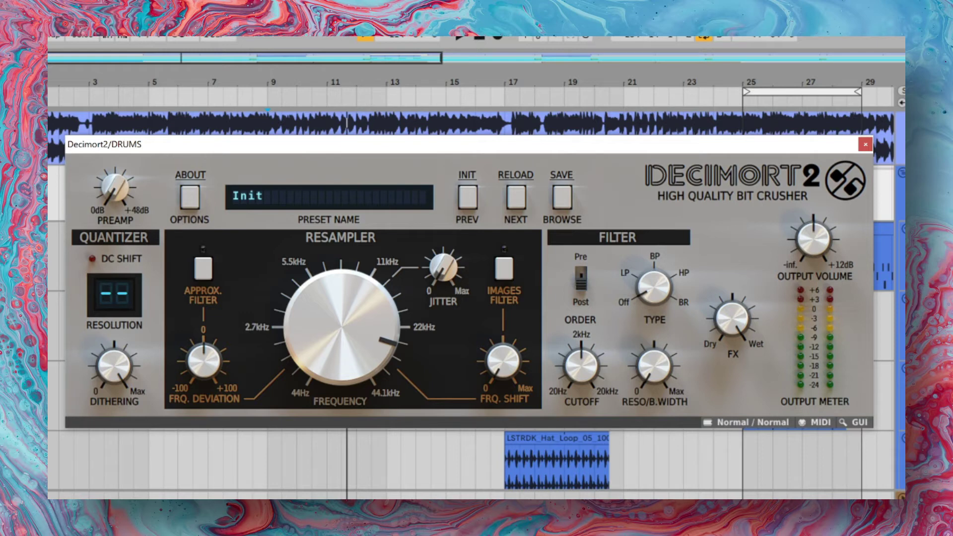
key("space")
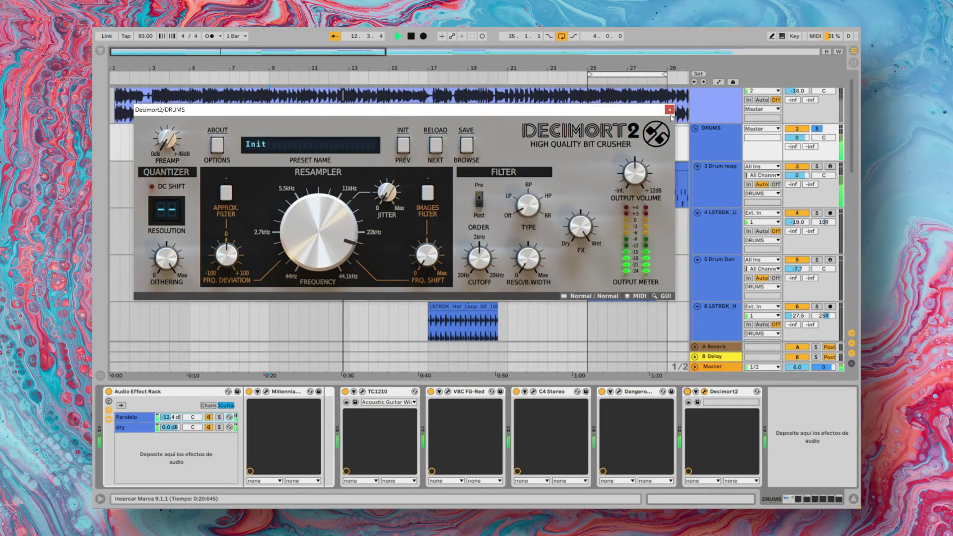
left_click(670, 110)
Audition the drums from bars 17 and 25, checking Decimort2 bypassed and enabled on the DRUMS group
left_click(430, 224)
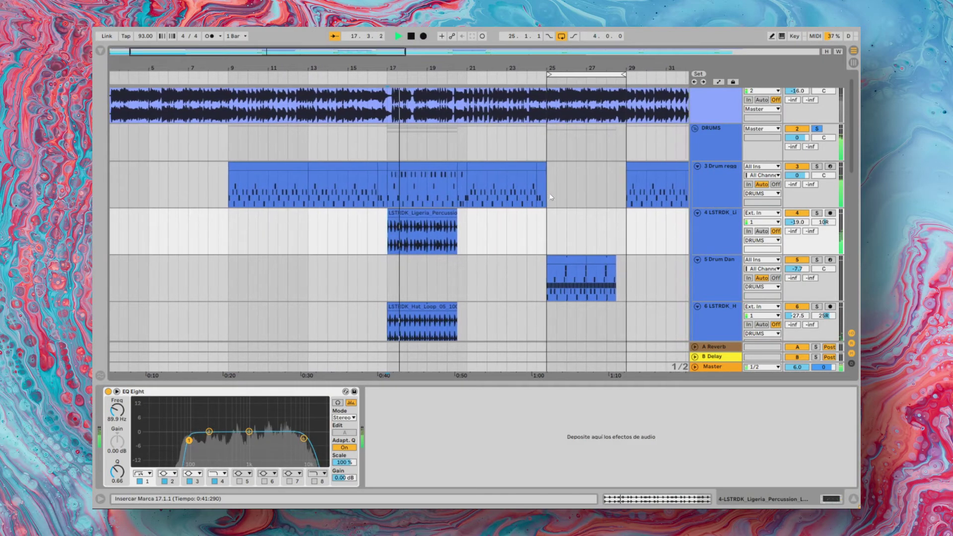
left_click(550, 196)
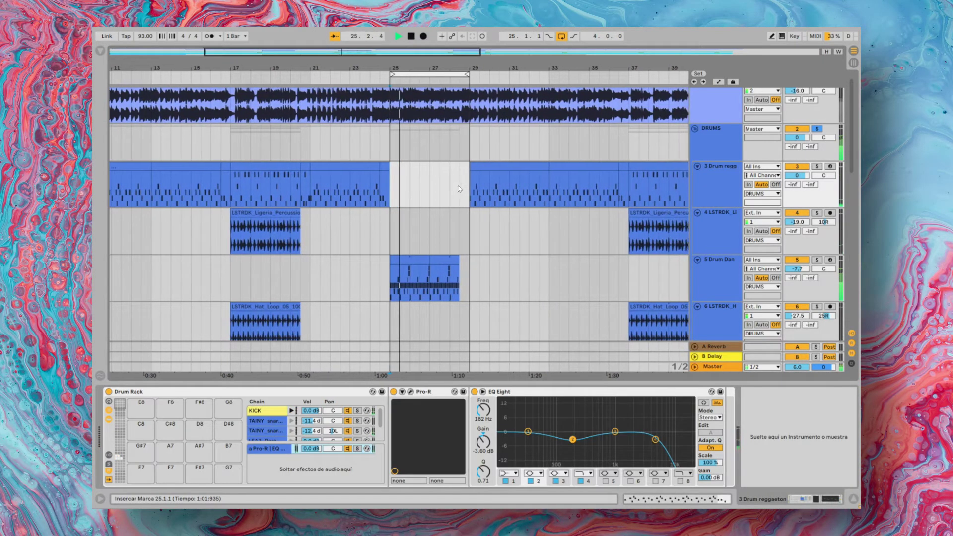
left_click(708, 148)
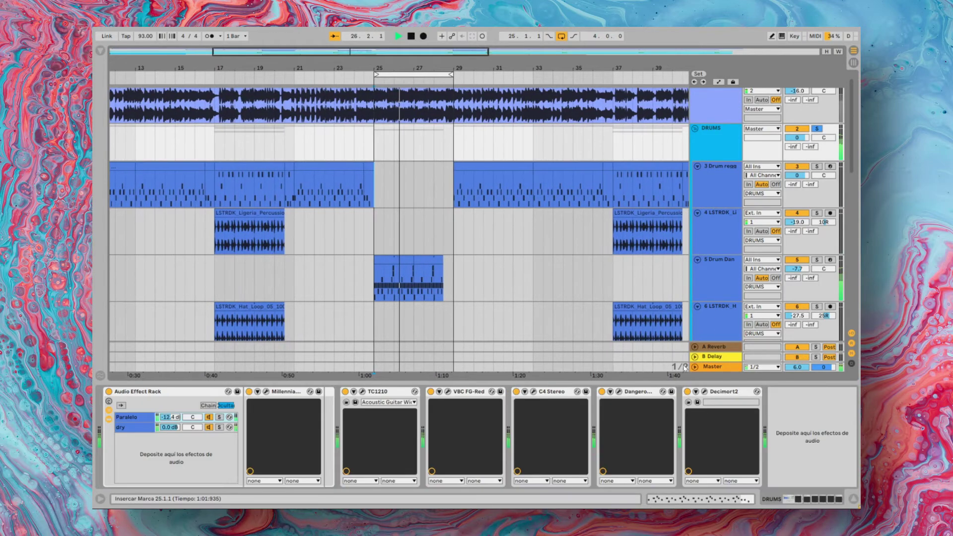
left_click(688, 393)
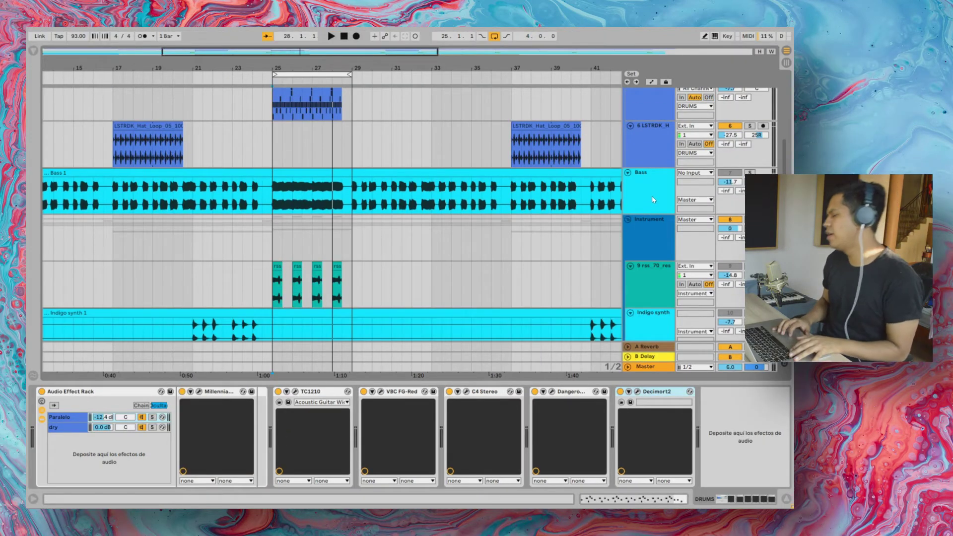
Show the Bass track's effect chain and view its TC1210 plug-in, closing the window again
left_click(652, 200)
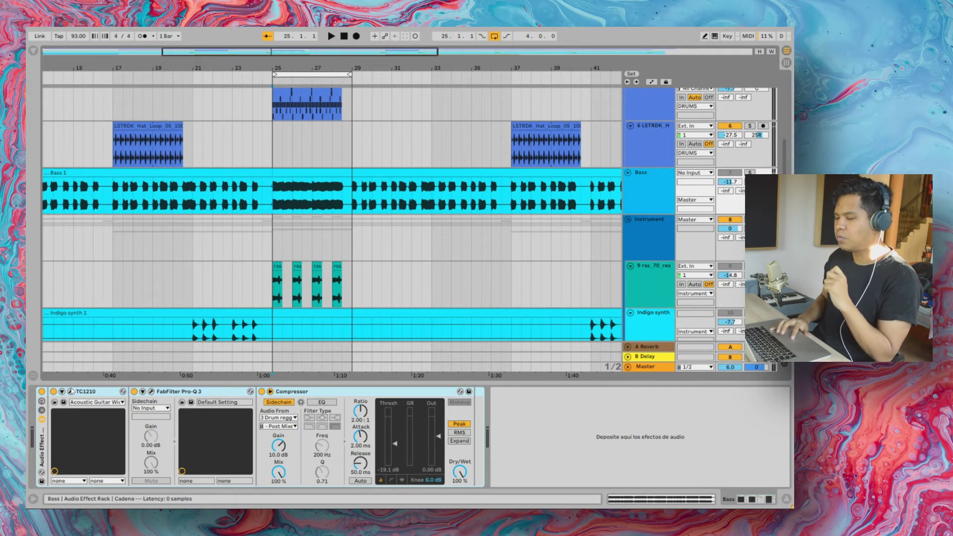
left_click(71, 393)
left_click(367, 82)
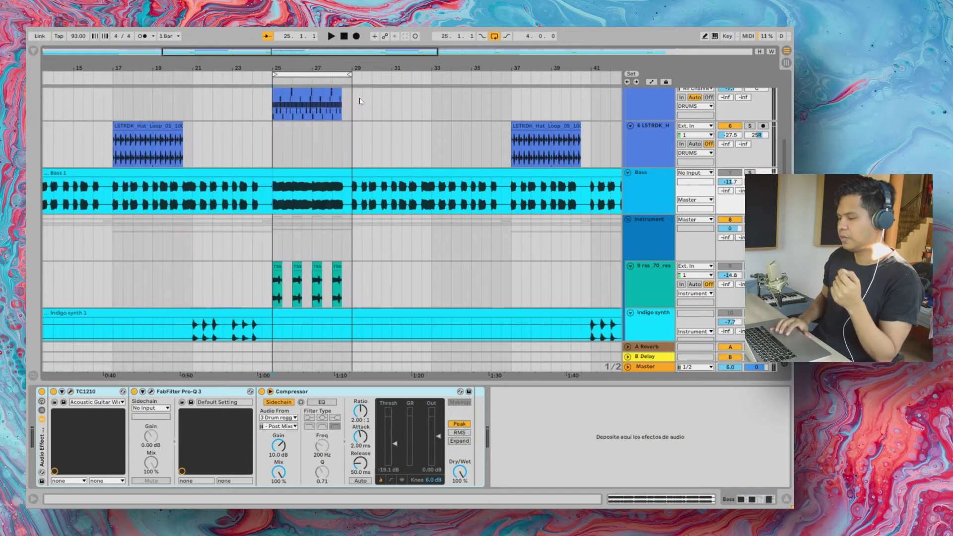
Review the EQ curve of FabFilter Pro-Q 3 on the Bass track and close its window
left_click(151, 392)
left_click(669, 196)
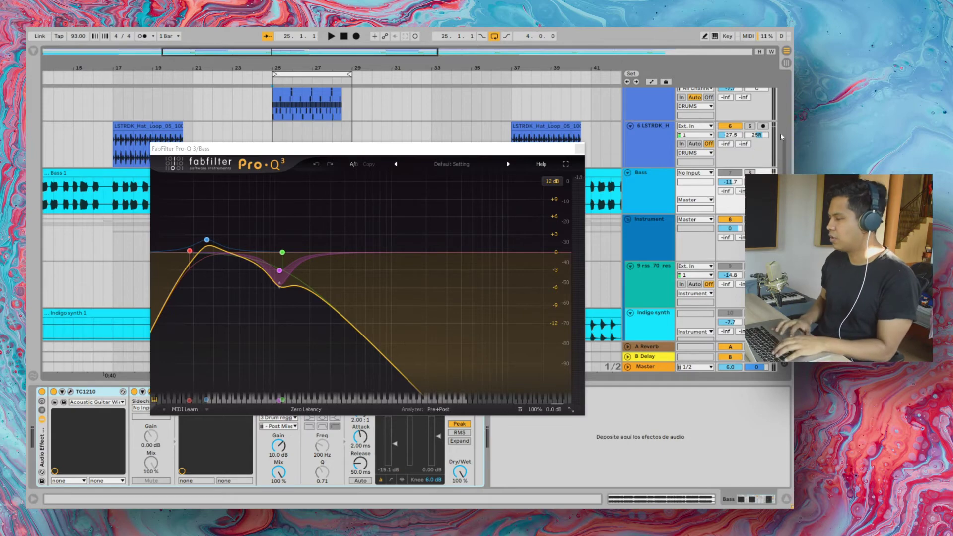
scroll(675, 153, "down", 3)
scroll(678, 154, "up", 4)
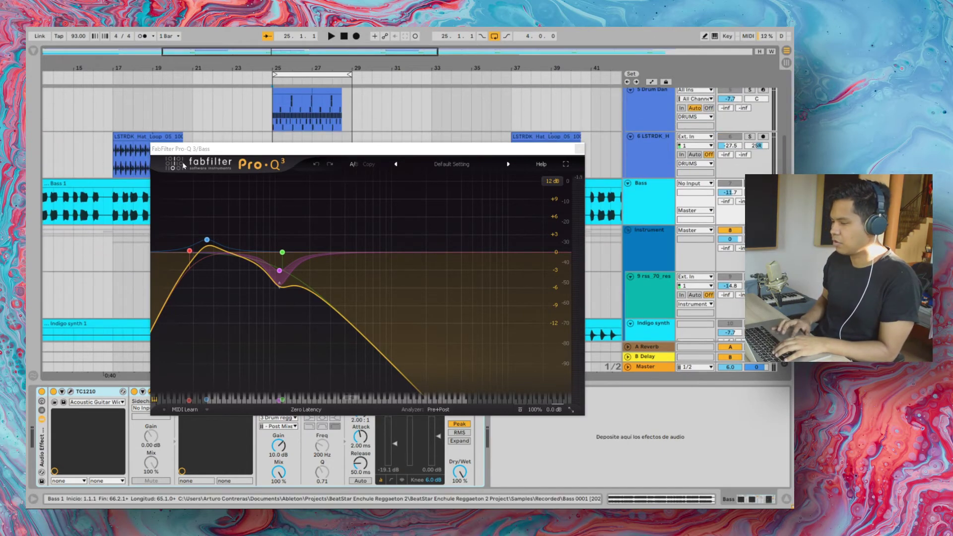
left_click(580, 150)
Play the bass from bars 25 and 29, comparing it with the whole Audio Effect Rack bypassed and enabled
key("space")
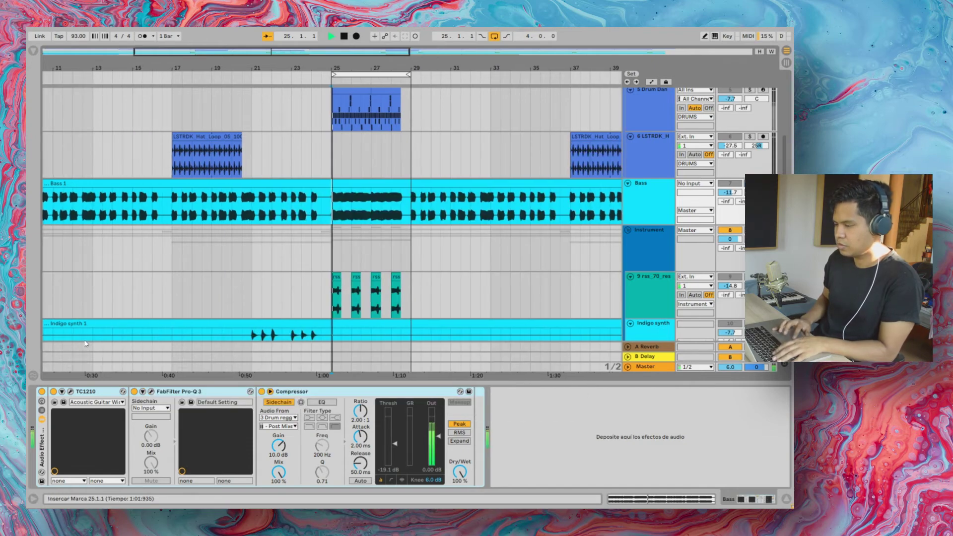
left_click(42, 392)
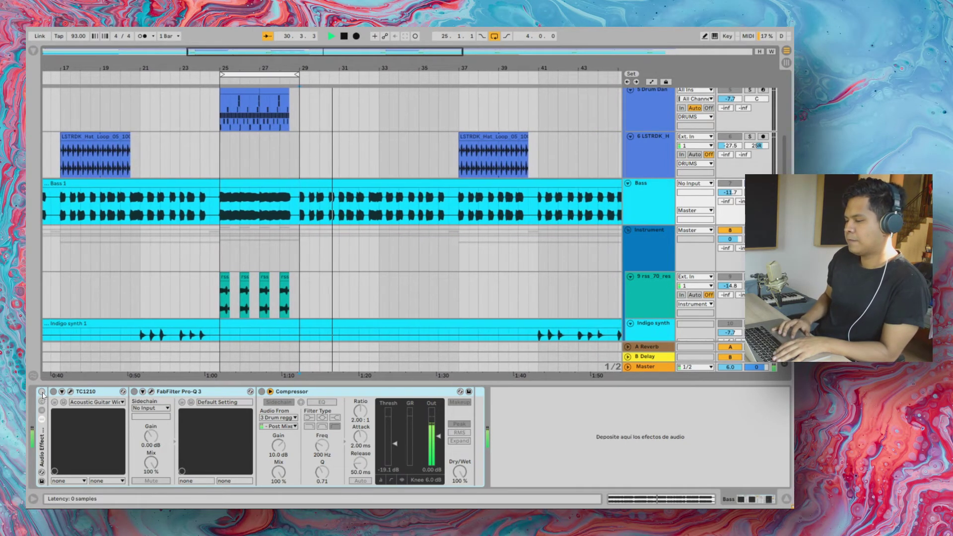
key("space")
left_click(42, 392)
key("space")
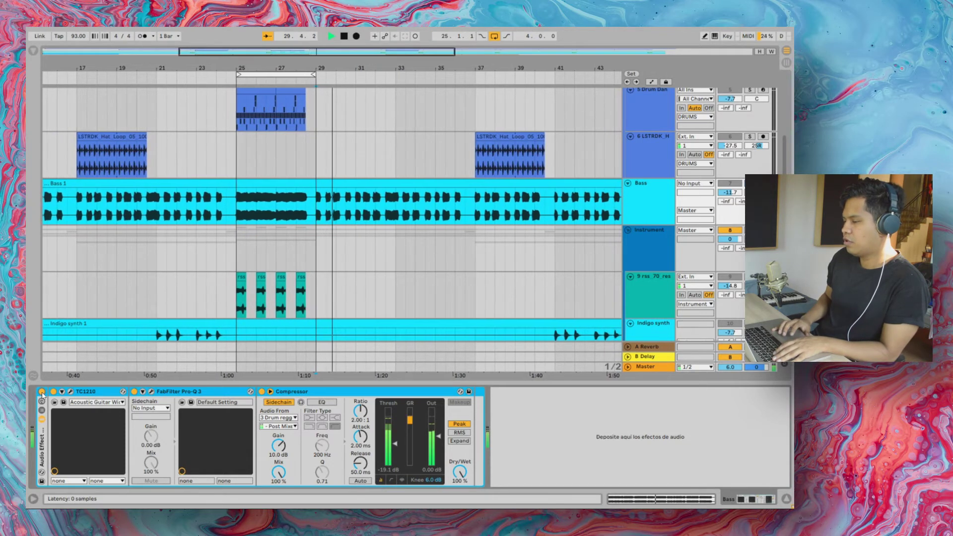
key("space")
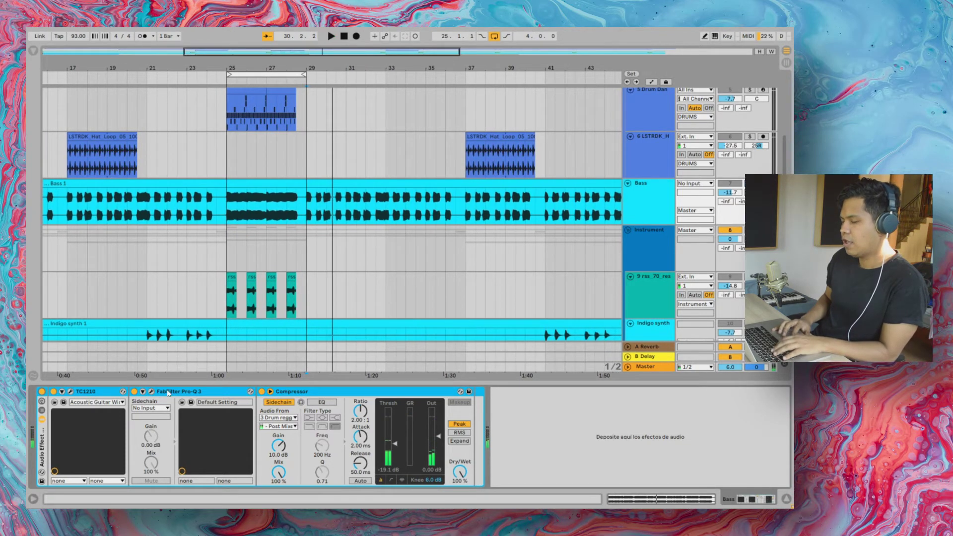
Bypass FabFilter Pro-Q 3, Compressor and TC1210 individually in the Bass track's rack
left_click(134, 391)
left_click(262, 392)
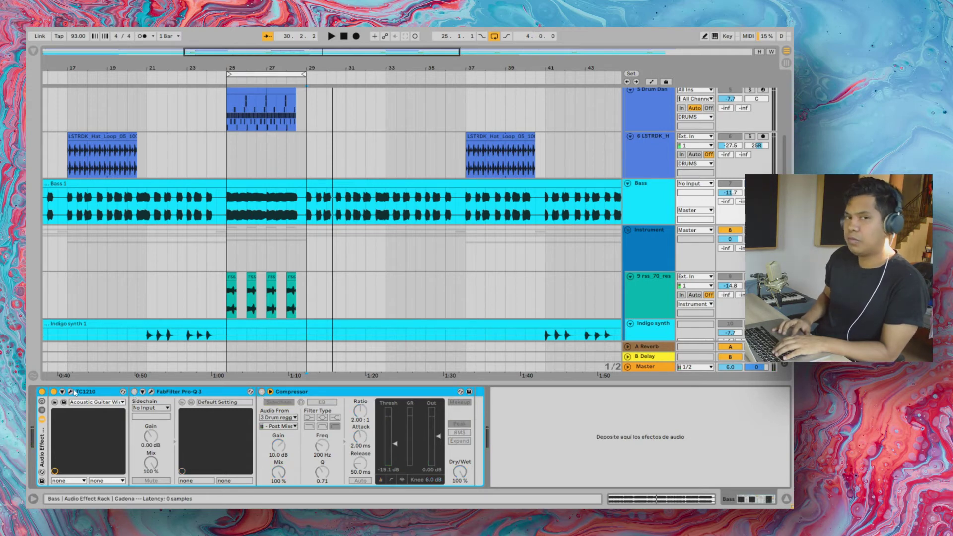
left_click(53, 393)
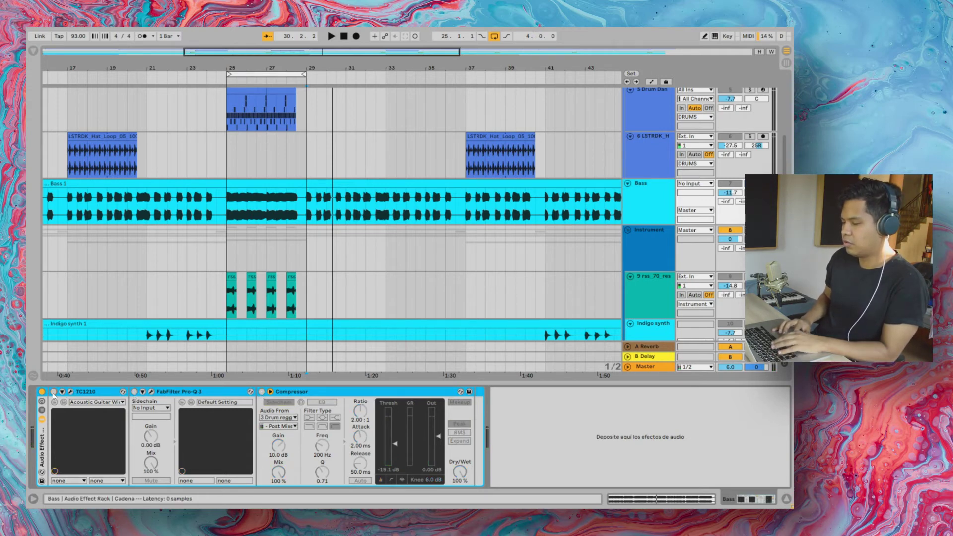
Play the bass from bar 29 without effects, enable TC1210, and replay the same passage
key("space")
key("space")
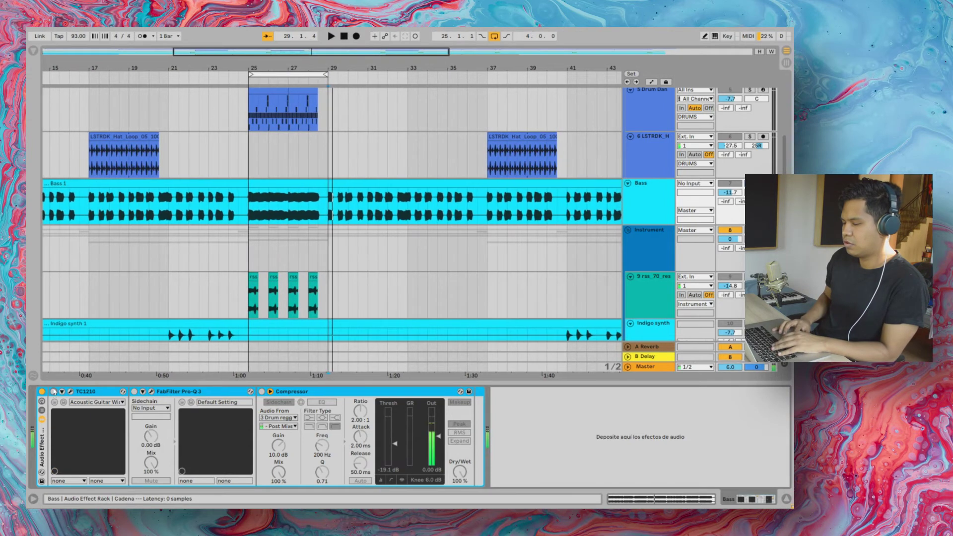
left_click(54, 392)
key("space")
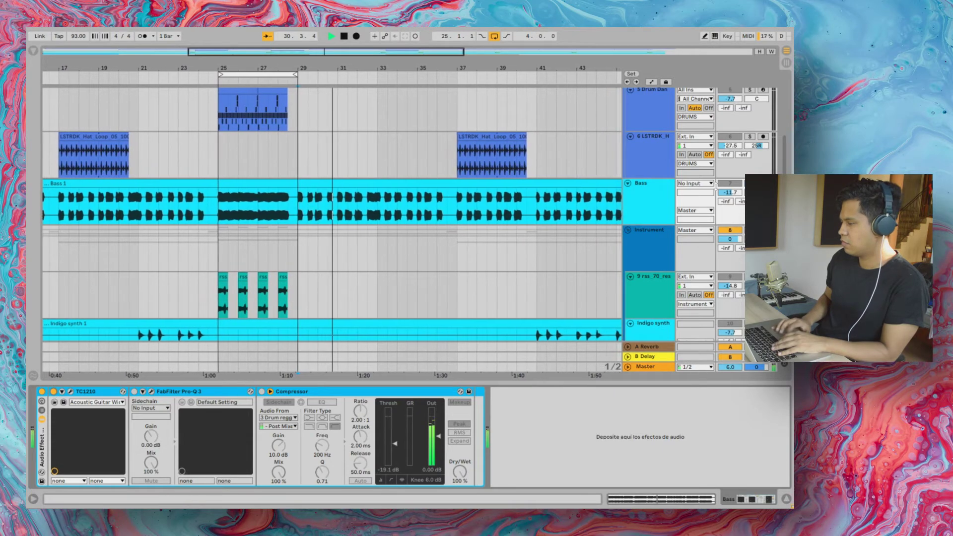
Look over the drum, bass and instrument tracks while the bass plays through TC1210, and stop playback
scroll(745, 205, "down", 4)
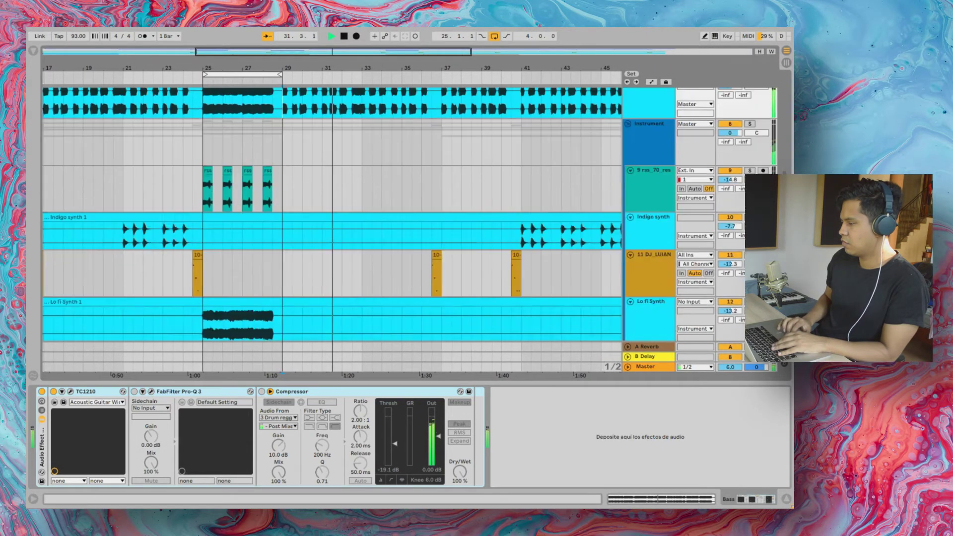
scroll(745, 205, "up", 4)
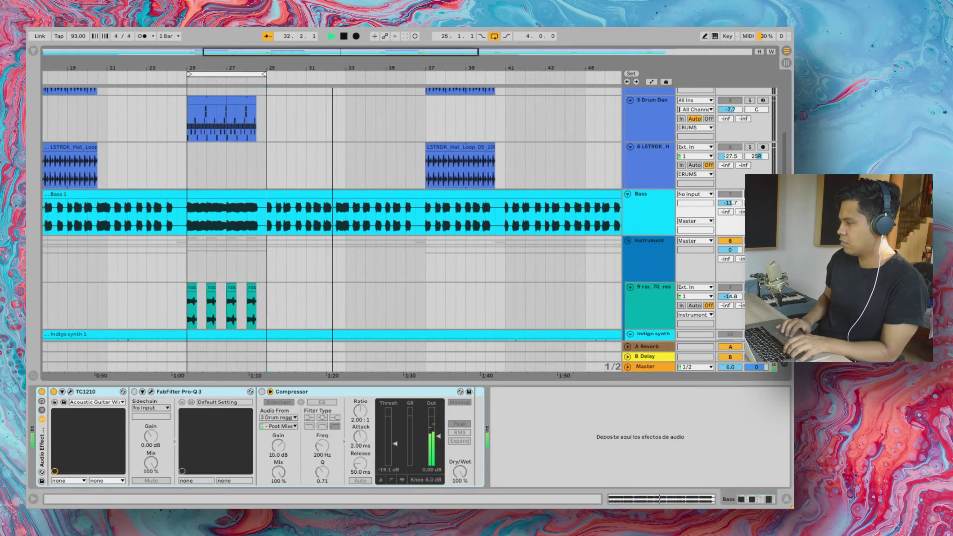
scroll(744, 205, "down", 3)
scroll(745, 205, "up", 6)
scroll(749, 139, "up", 5)
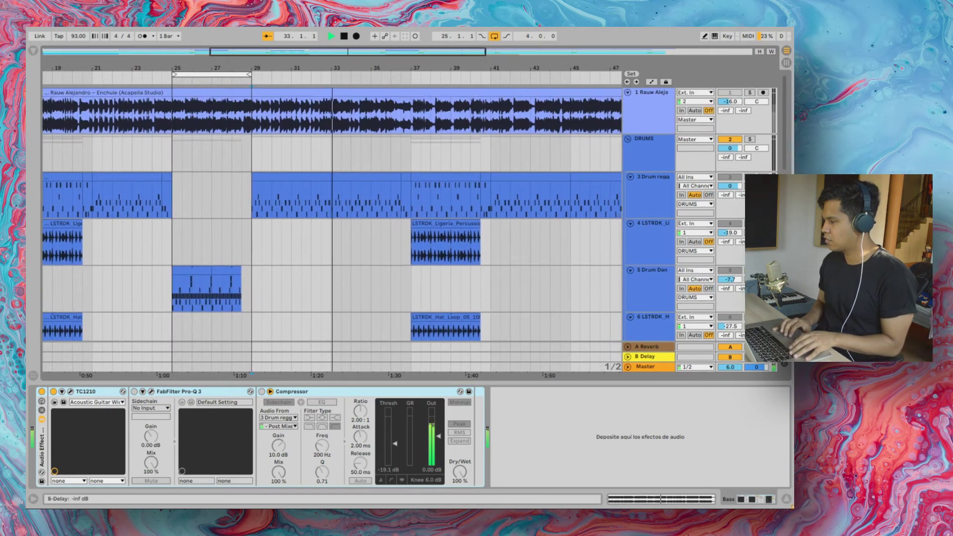
scroll(495, 207, "down", 5)
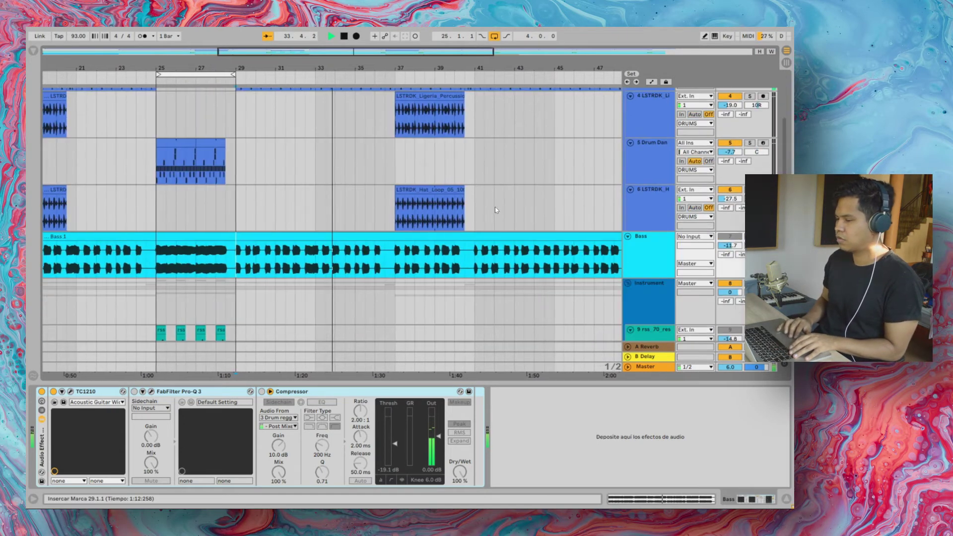
key("space")
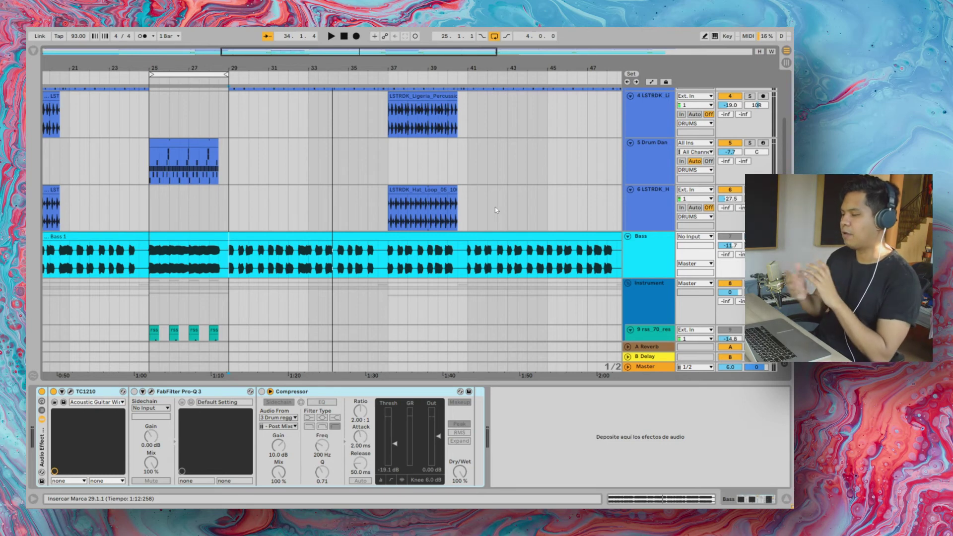
Enable FabFilter Pro-Q 3 on the Bass track, open its window, and play the bass from bar 29 to examine its spectrum
left_click(134, 392)
left_click(152, 391)
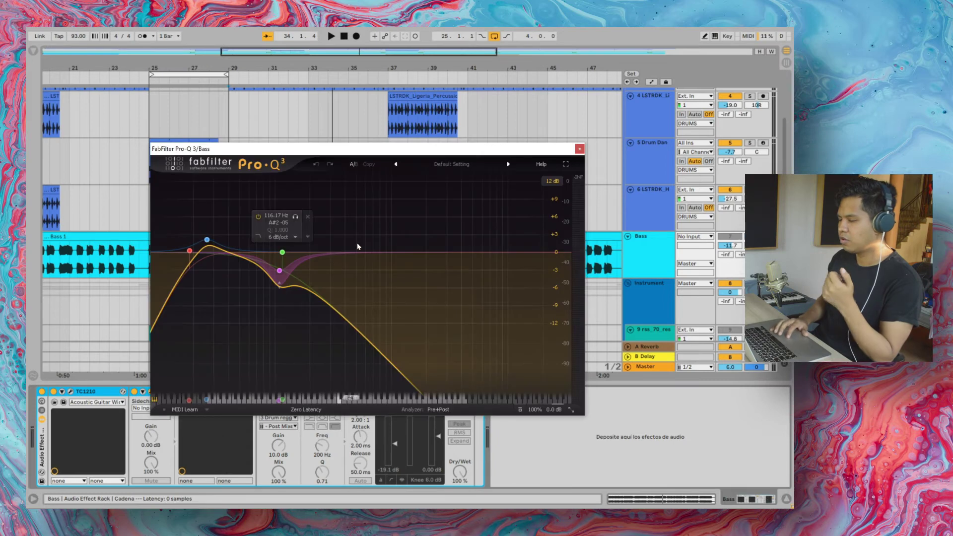
key("space")
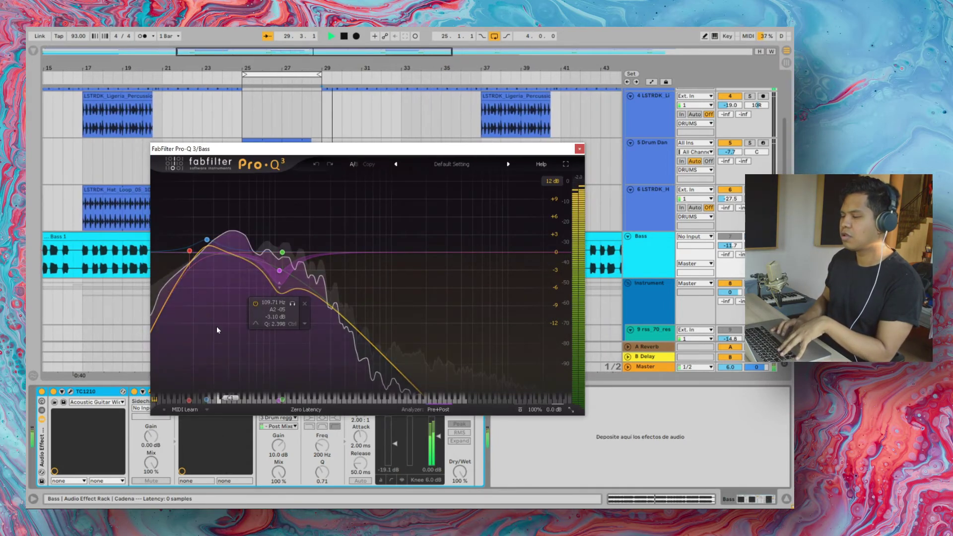
key("space")
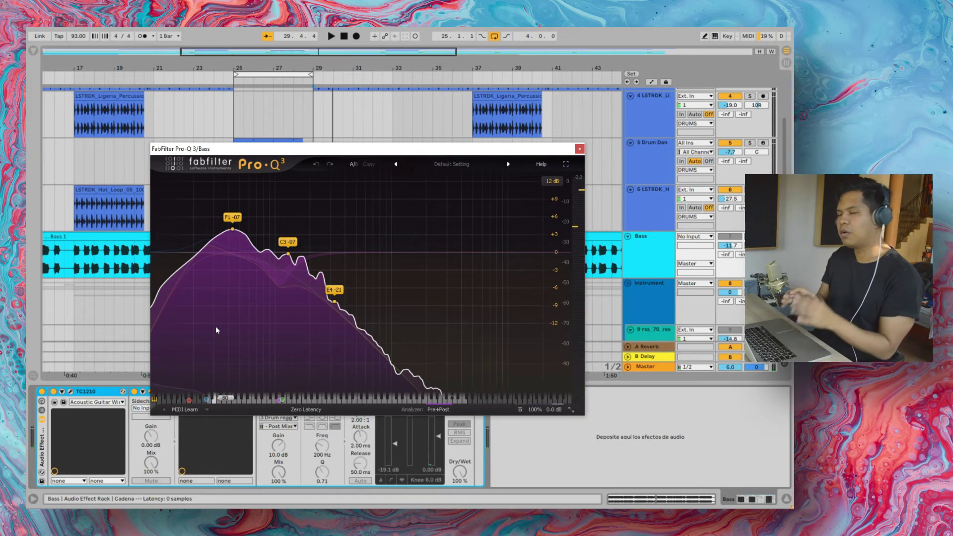
key("space")
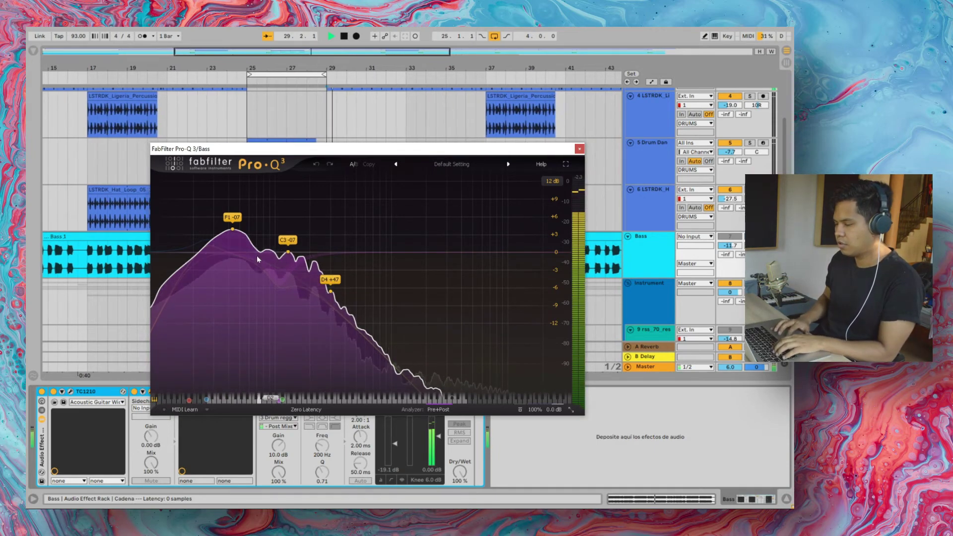
left_click_drag(325, 144, 330, 69)
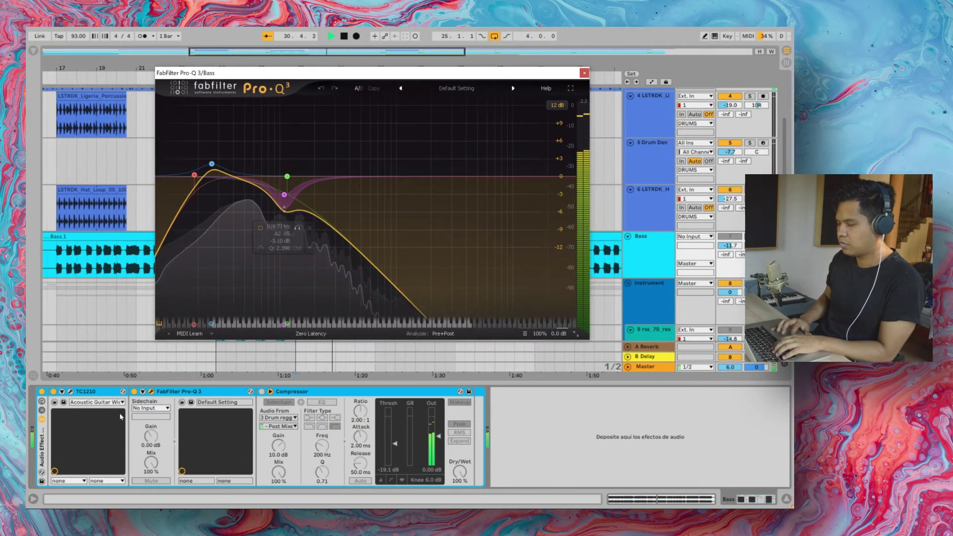
Enable Compressor in the Bass rack and play the bass from bar 29, comparing it with FabFilter Pro-Q 3 bypassed and enabled
key("space")
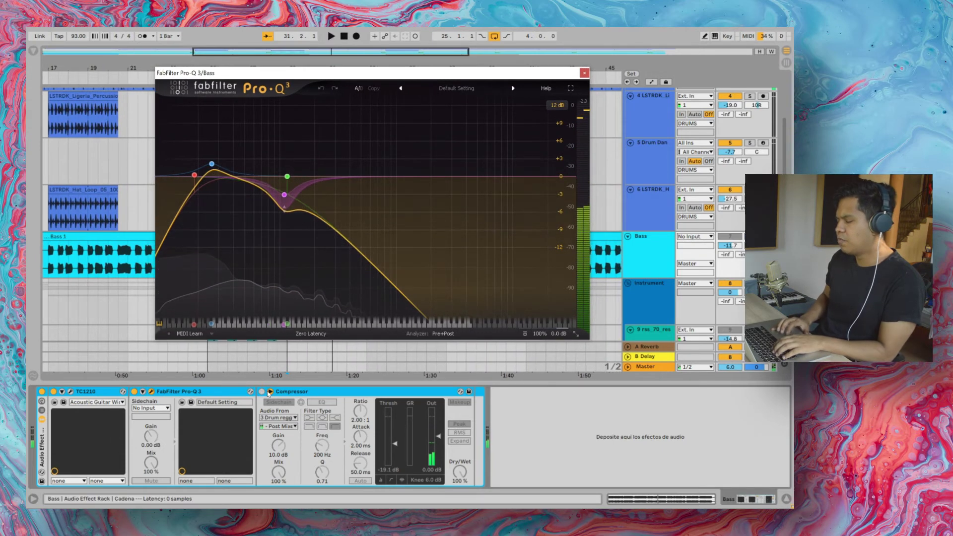
left_click(262, 391)
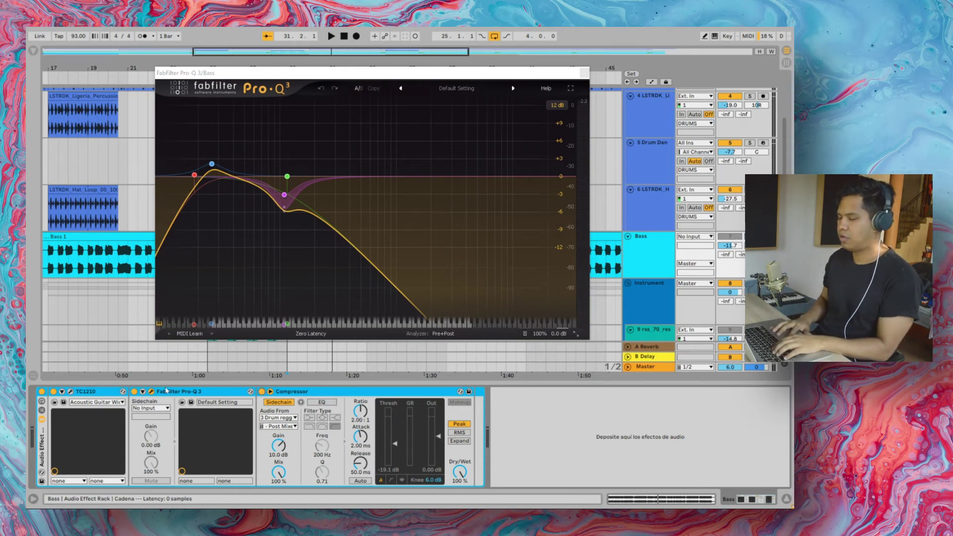
key("space")
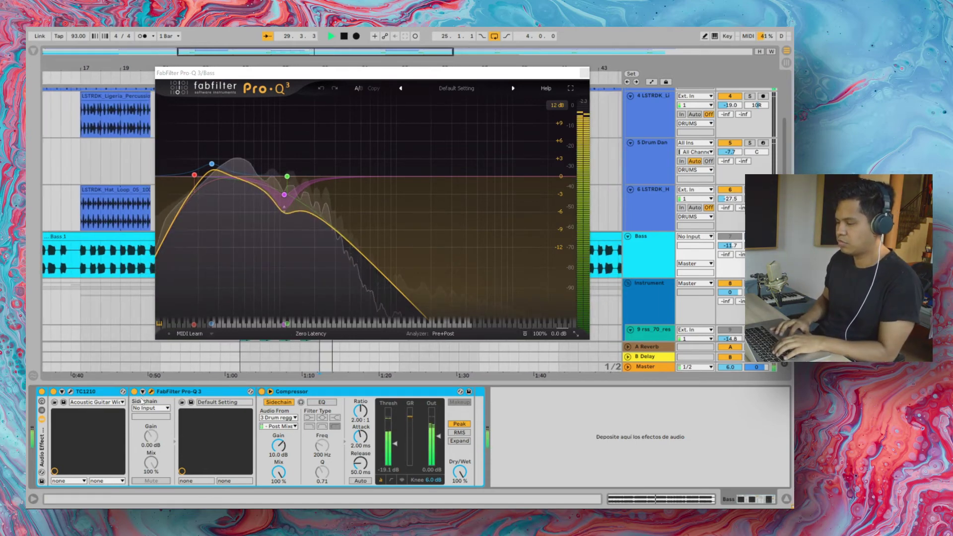
left_click(134, 392)
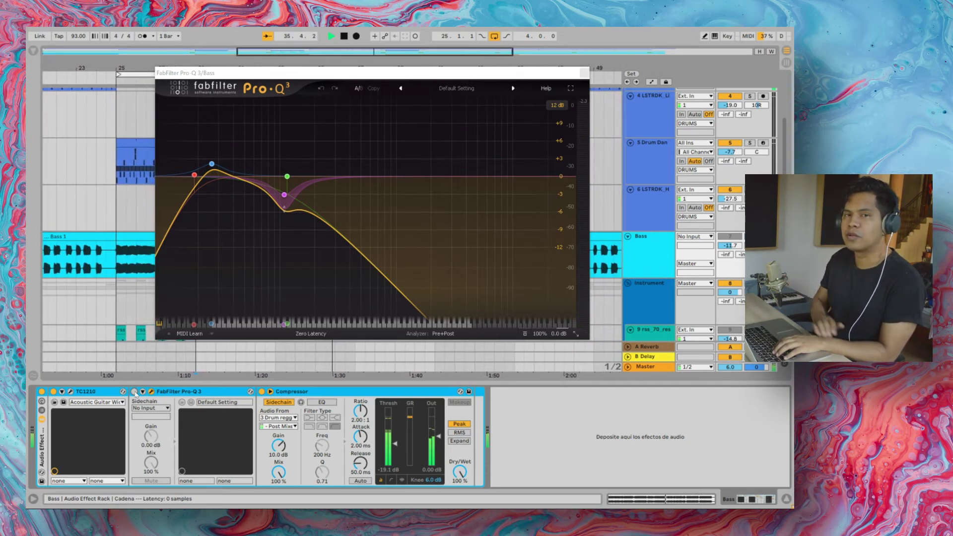
left_click(135, 392)
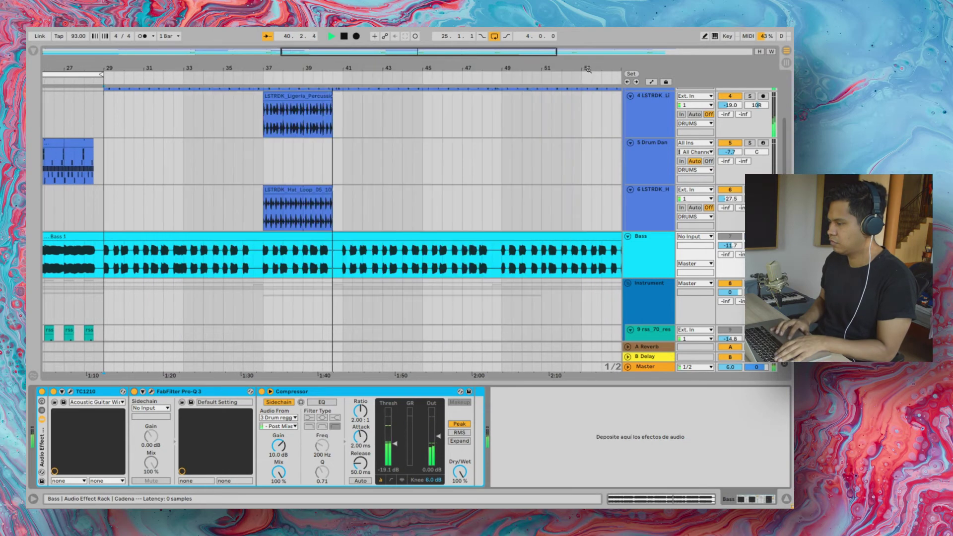
key("space")
Find the resampled echo loop on track 9 and play it from bar 25 with the Instrument group soloed
scroll(297, 268, "left", 15)
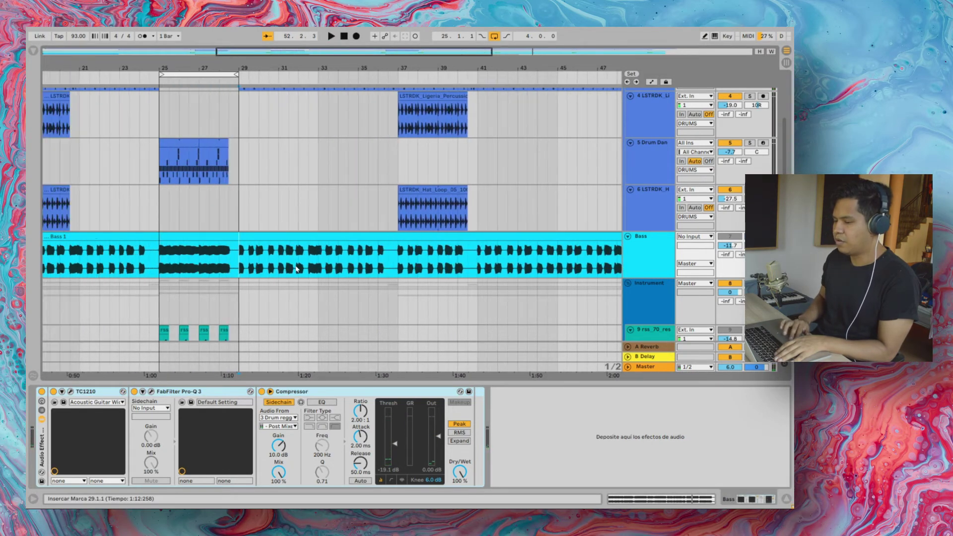
scroll(296, 268, "left", 4)
scroll(297, 268, "up", 3)
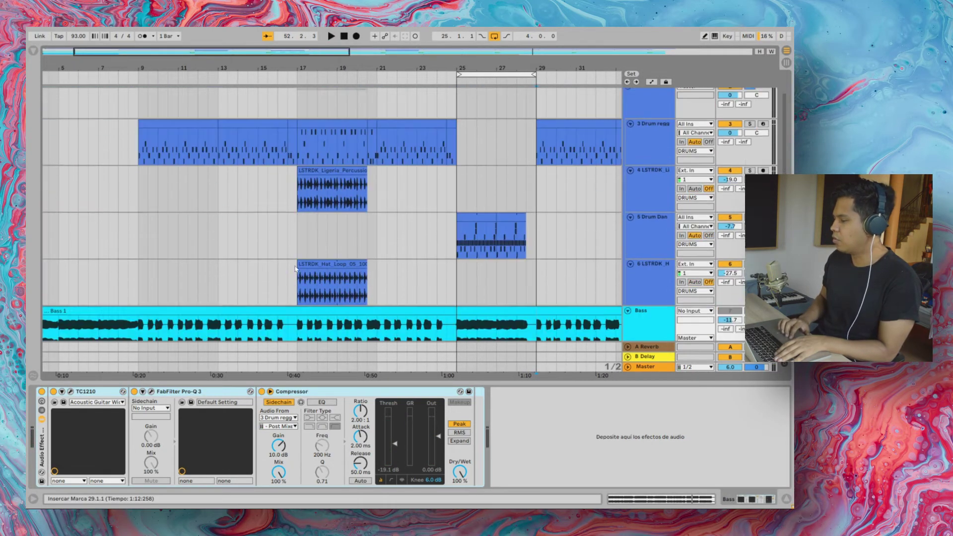
scroll(296, 269, "down", 5)
scroll(569, 265, "down", 3)
left_click(472, 189)
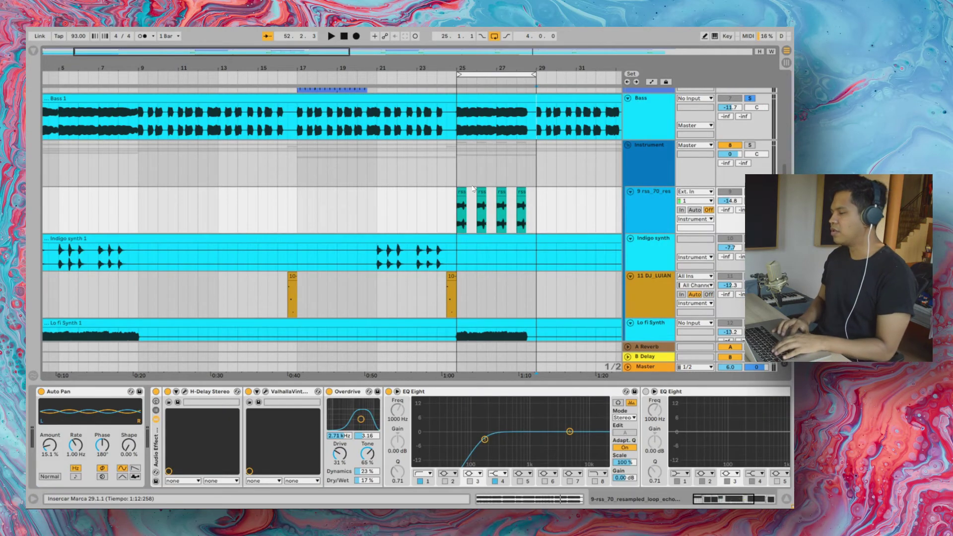
left_click(453, 202)
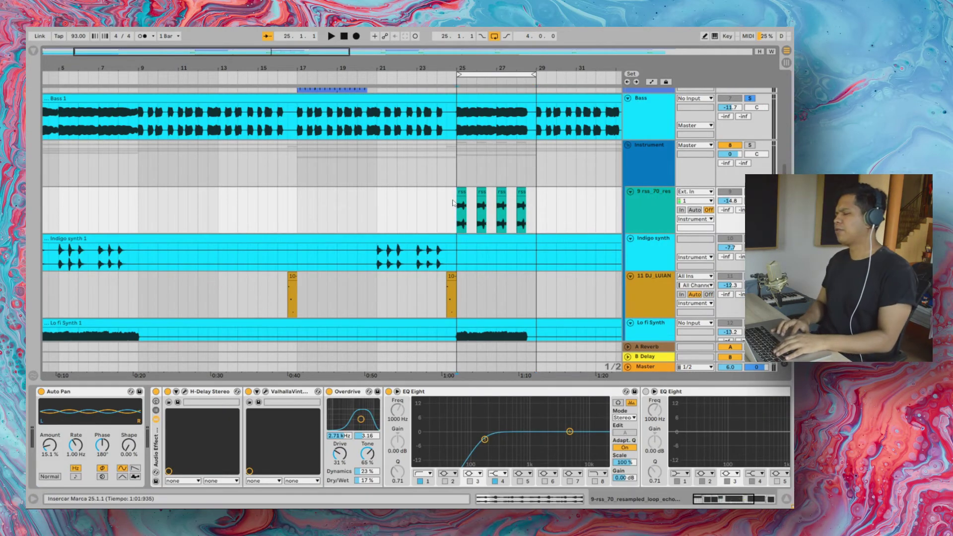
key("space")
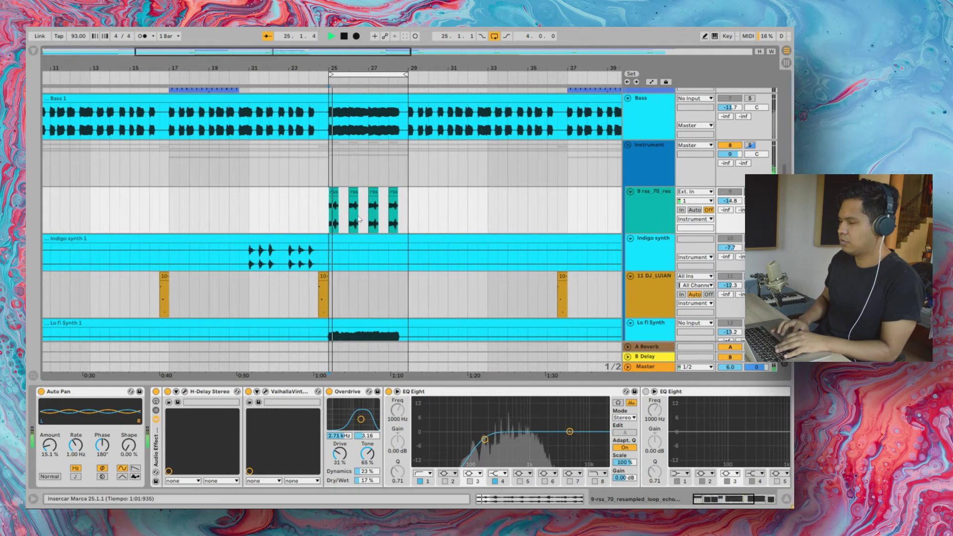
key("space")
Bypass the effects on the resampled echo loop track, play the loop dry from bar 25, and re-enable Auto Pan
left_click(42, 391)
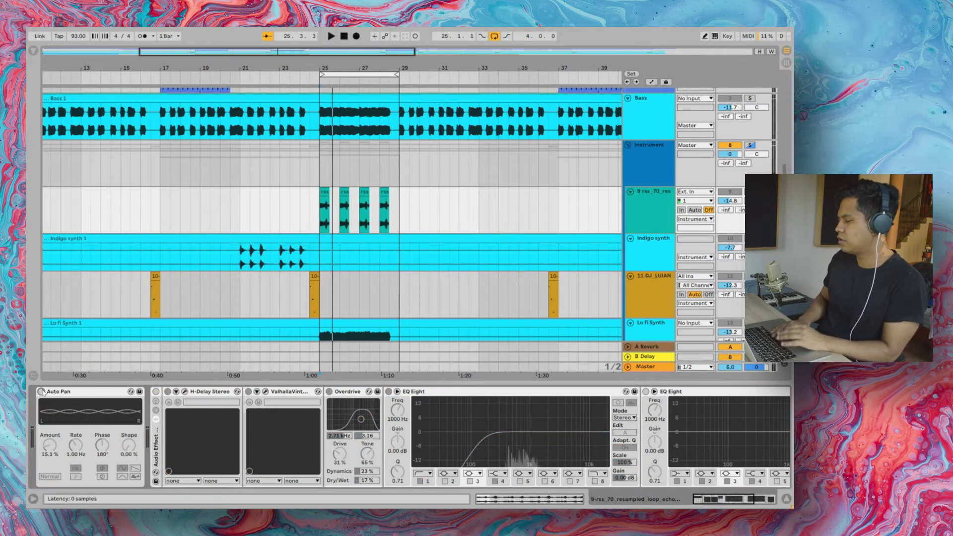
key("space")
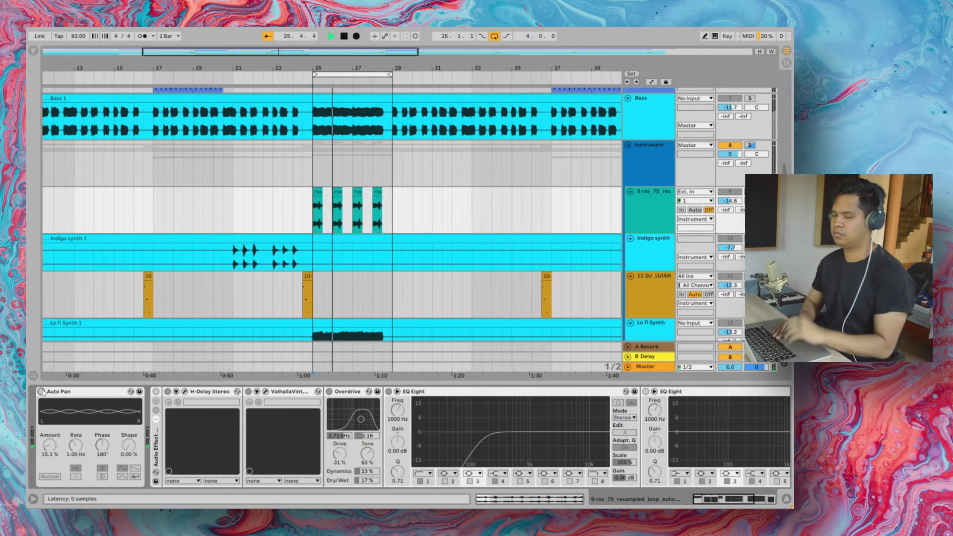
key("space")
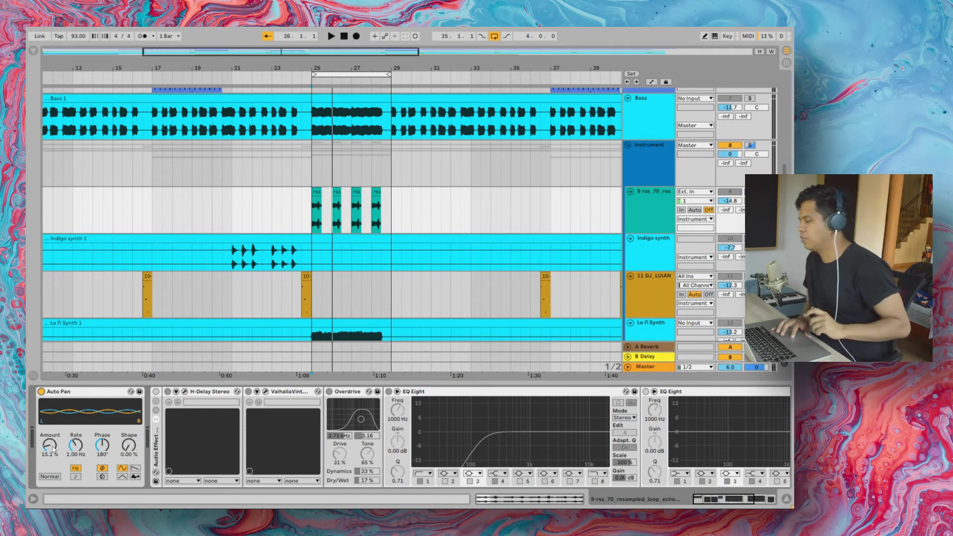
Enable the loop track's effect rack with H-Delay Stereo and play from bar 25 with the delay's window open
left_click(156, 392)
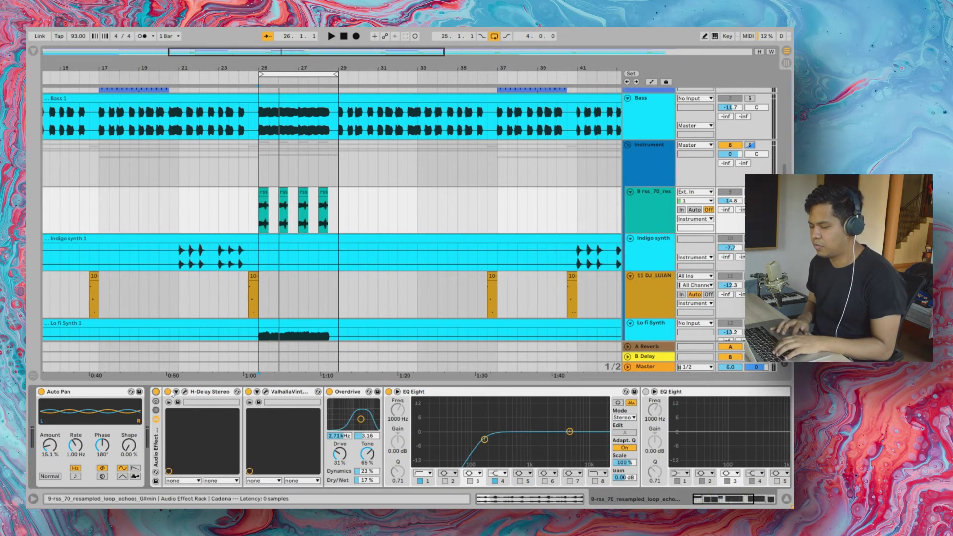
key("space")
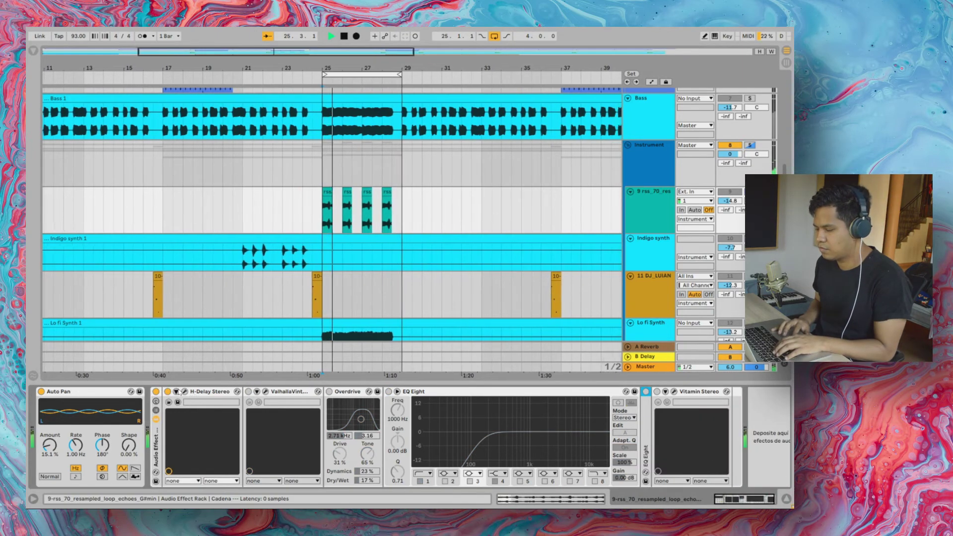
left_click(184, 391)
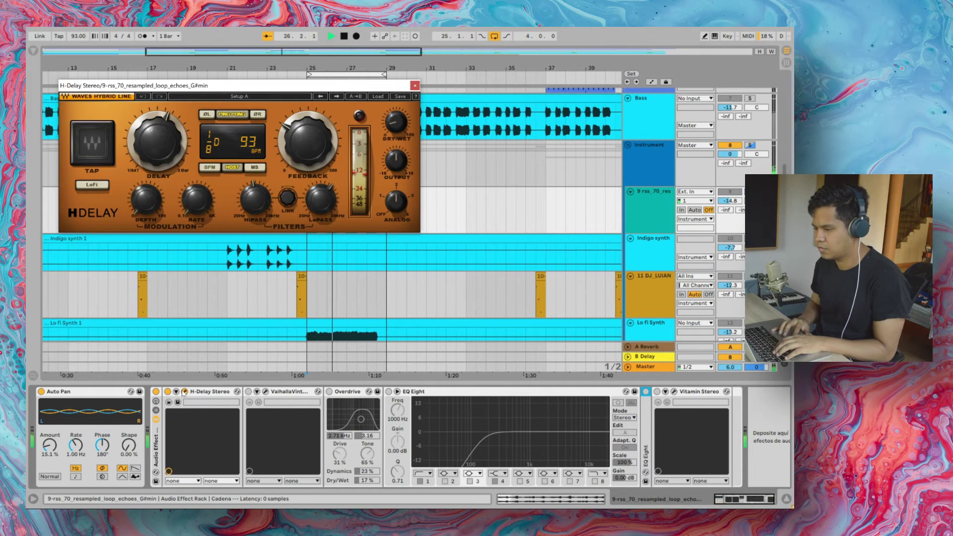
Enable ValhallaVintageVerb on the loop track, open its window, and play the loop from bar 25 with the reverb
left_click(249, 392)
key("space")
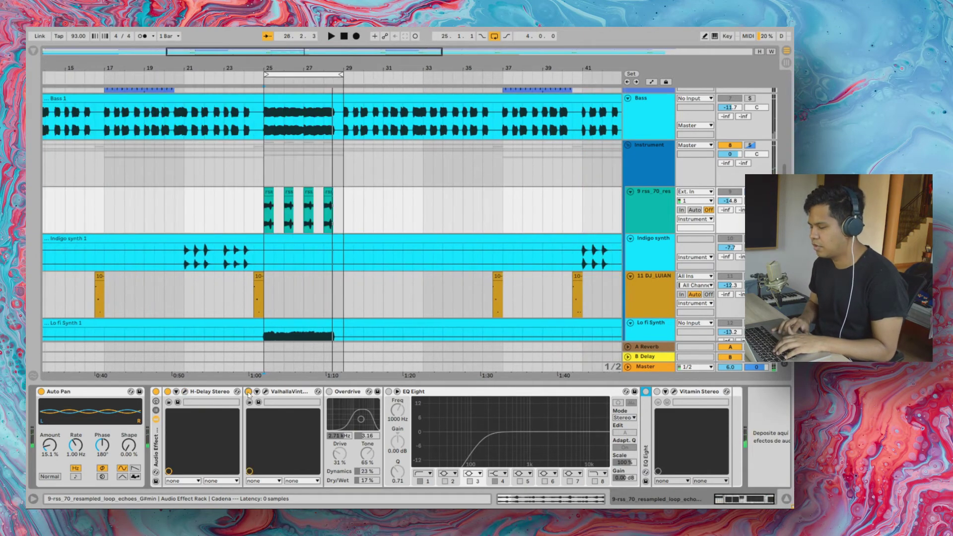
left_click(265, 392)
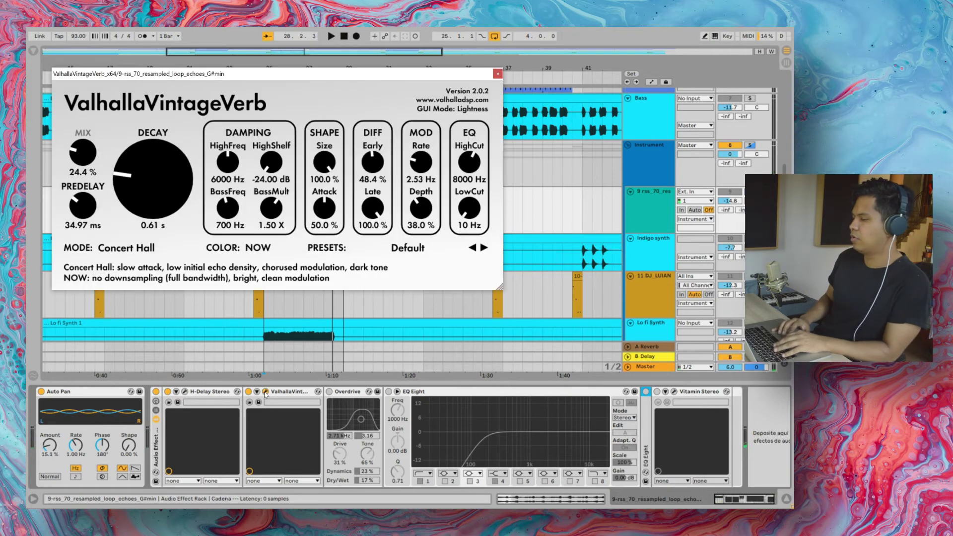
key("space")
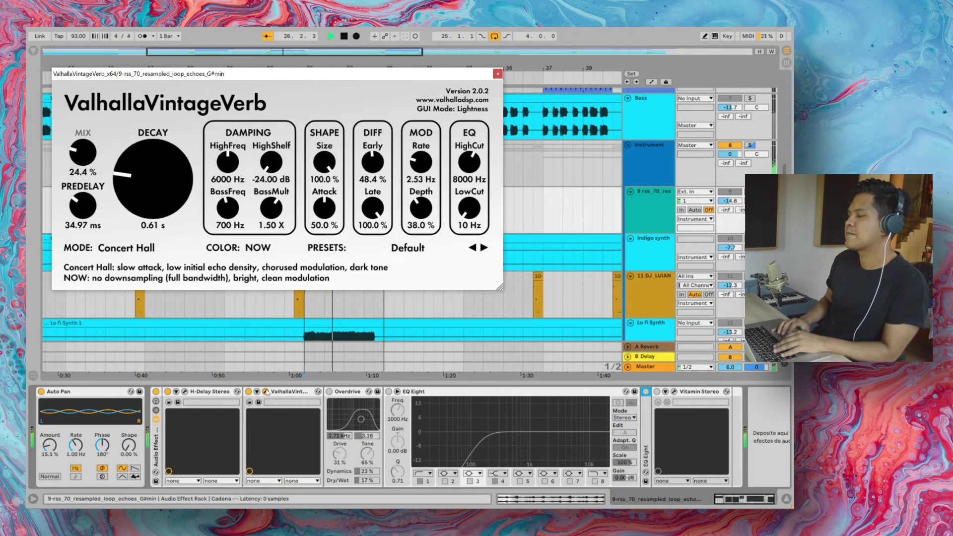
key("space")
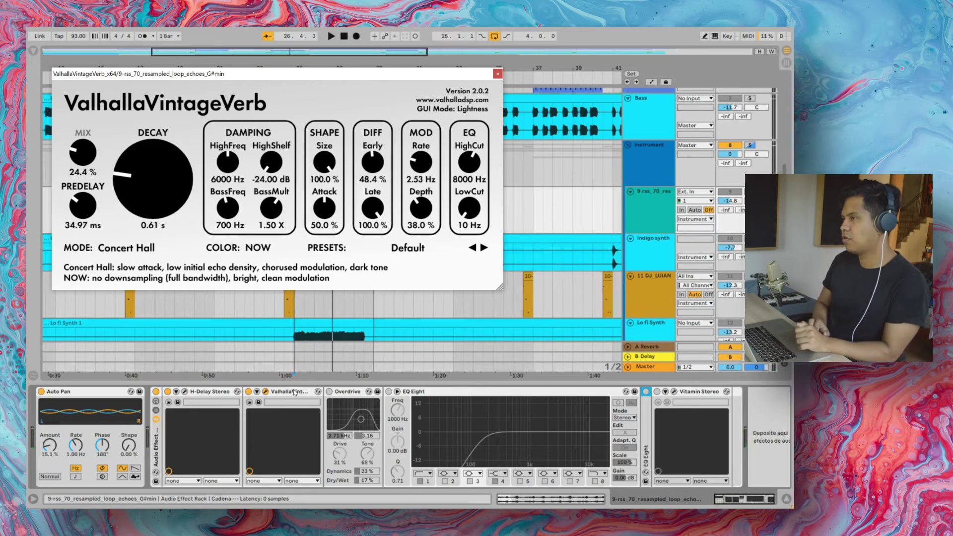
Enable Overdrive on the loop track after comparing the loop with it bypassed and active from bar 25
left_click(330, 392)
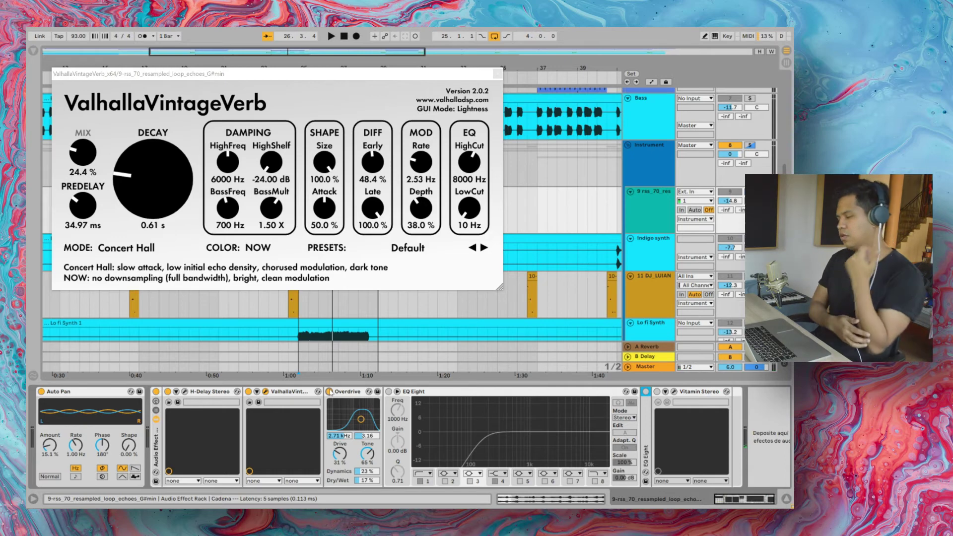
left_click(330, 392)
key("space")
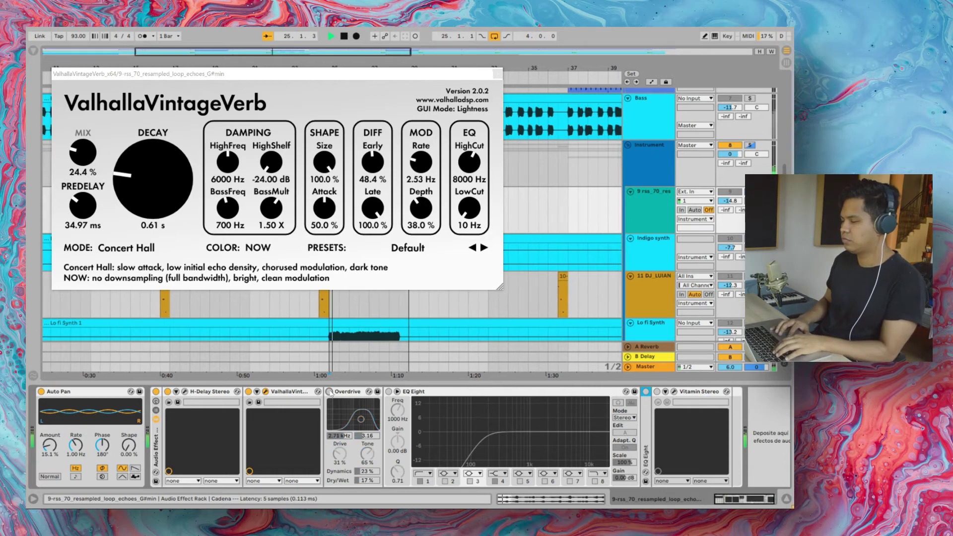
left_click(330, 392)
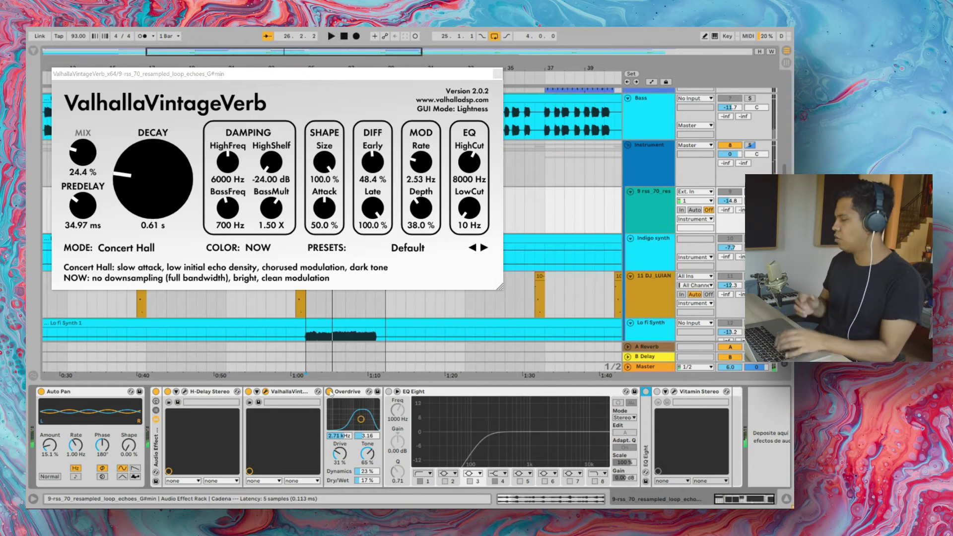
Enable EQ Eight and Vitamin Stereo on the loop track and audition the loop with Vitamin's window open
left_click(389, 392)
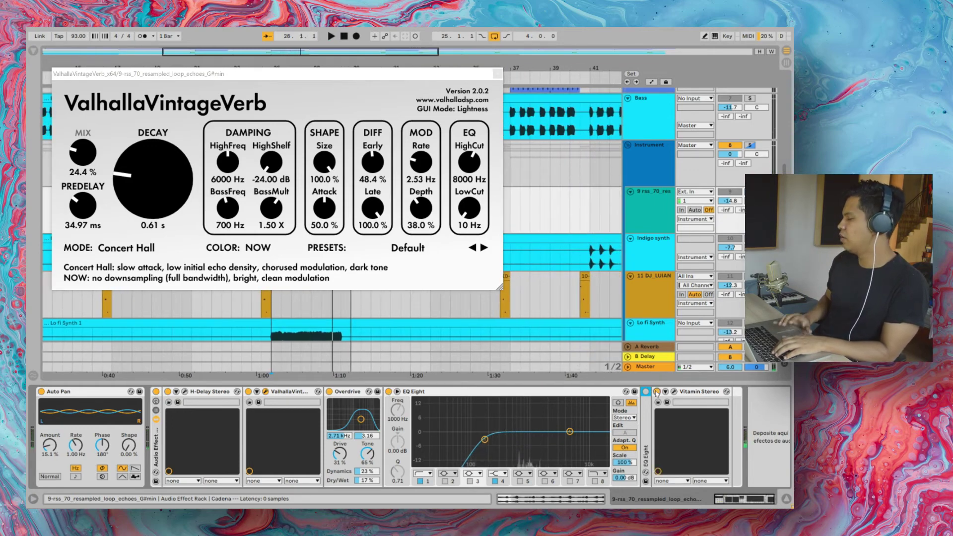
key("space")
left_click(674, 392)
key("space")
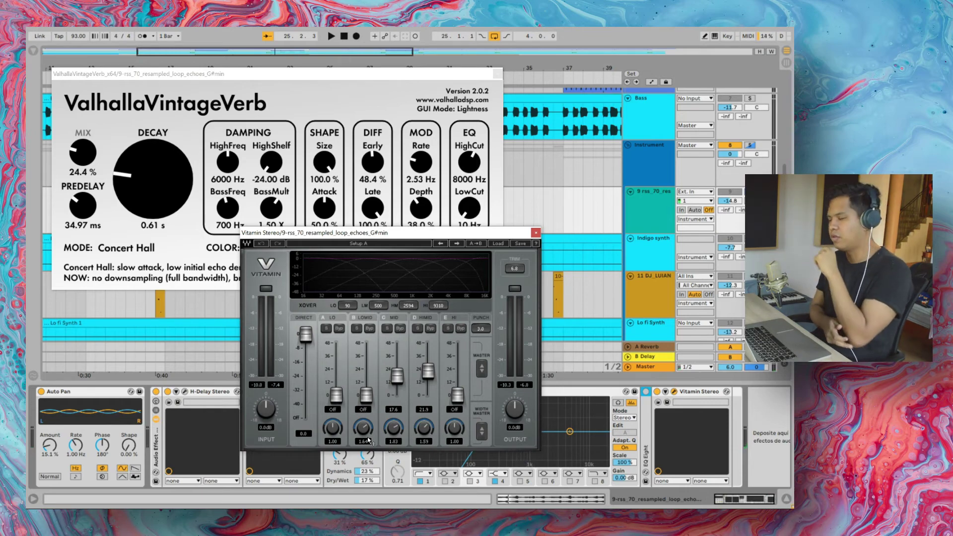
Demonstrate Vitamin's stereo width by setting the Lo band to 0.01 and 2.36, readjust it, and close the window
left_click_drag(336, 430, 336, 428)
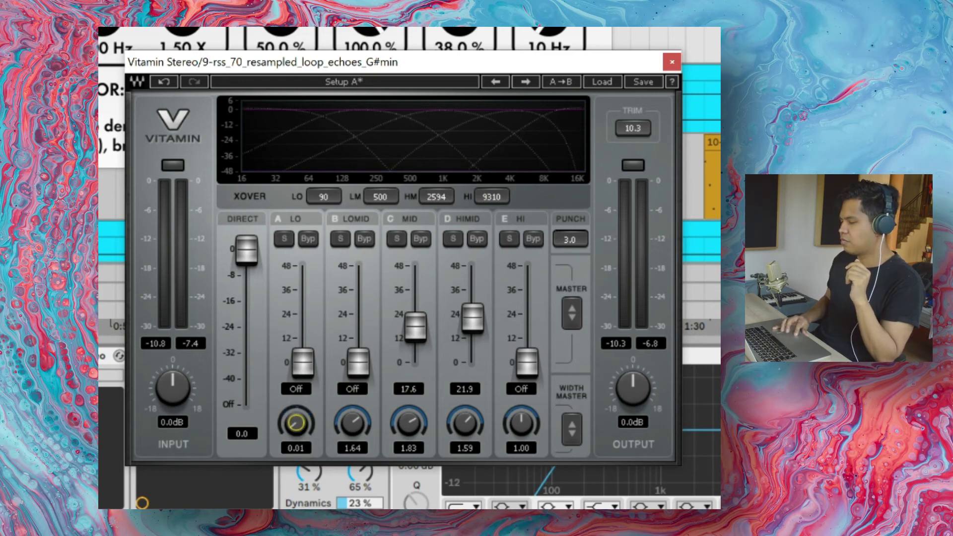
left_click_drag(296, 423, 296, 383)
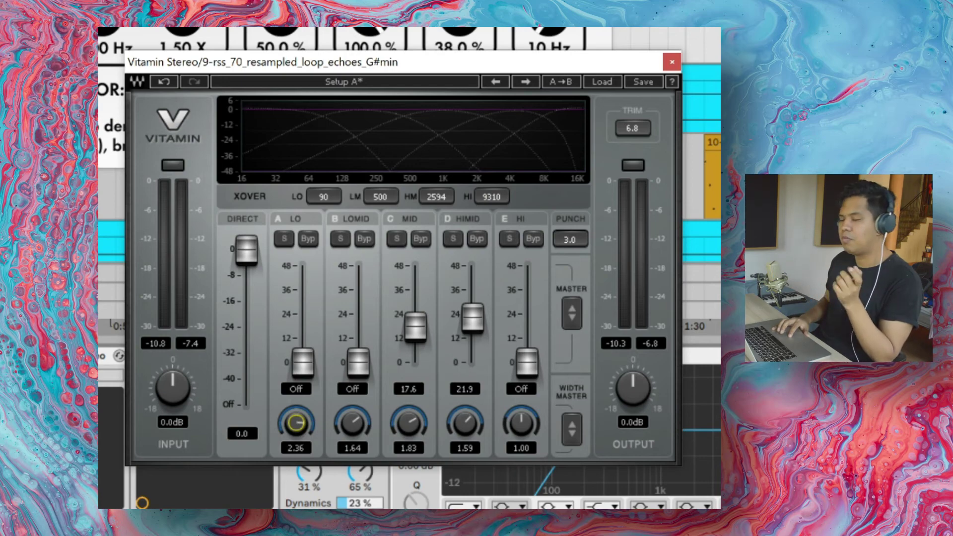
left_click_drag(297, 423, 302, 430)
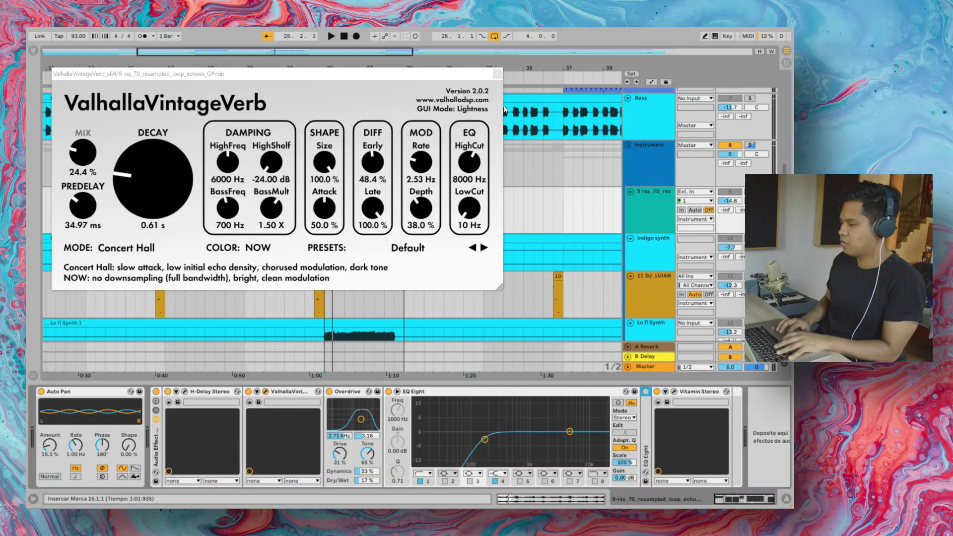
Play the loop from bar 25 and compare it with Vitamin Stereo bypassed and enabled
key("space")
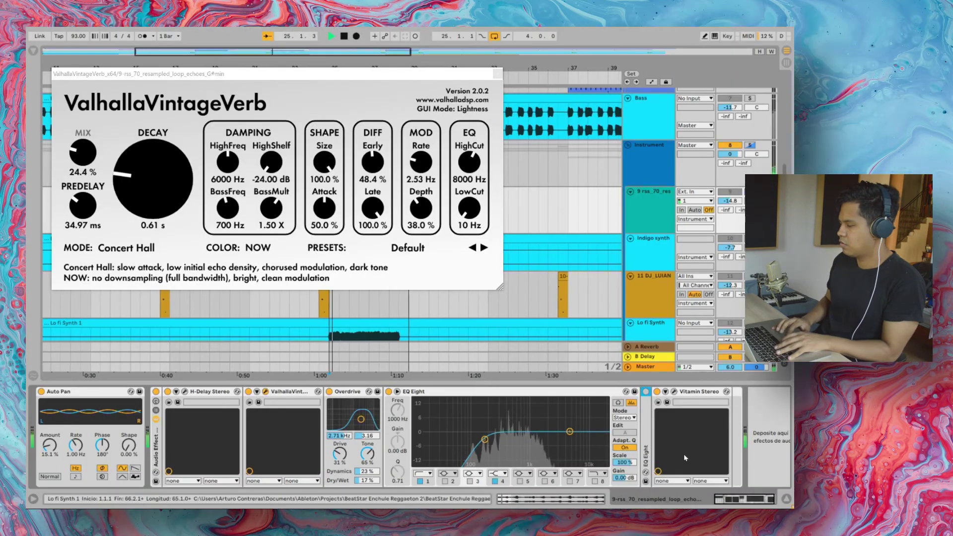
left_click(658, 392)
left_click(658, 391)
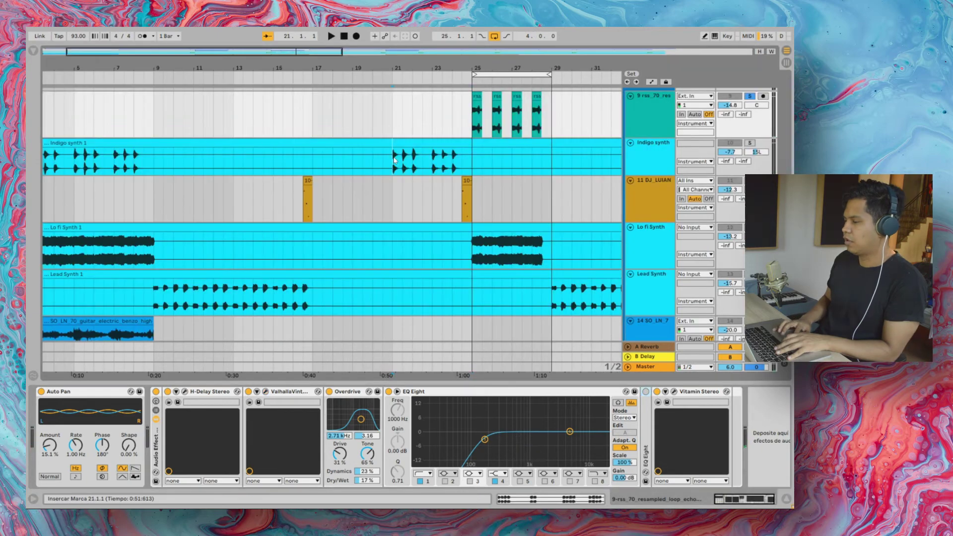
Solo the Indigo synth track, play it from bar 21, and loop its passage from bar 21 to bar 25
left_click(750, 143)
key("space")
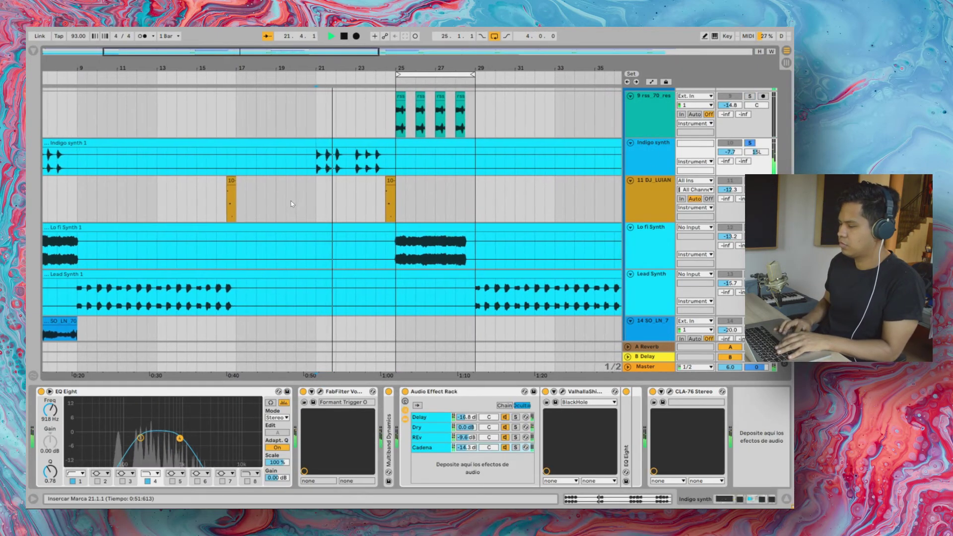
scroll(292, 203, "left", 5)
scroll(428, 159, "left", 1)
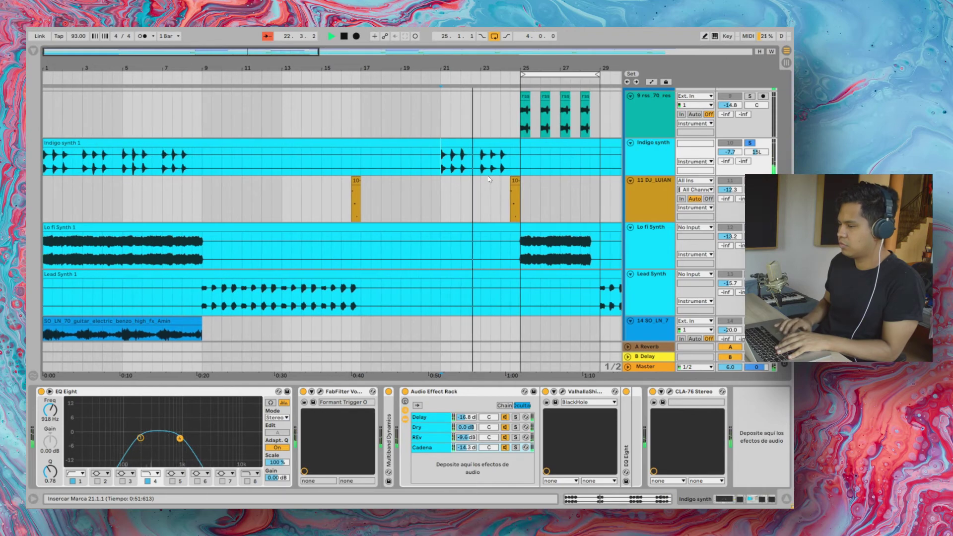
left_click_drag(440, 161, 522, 167)
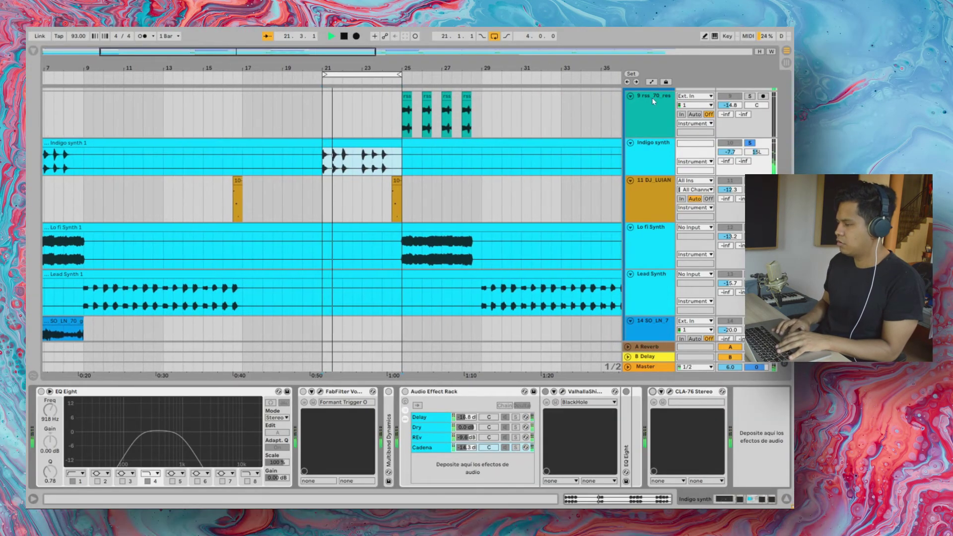
Enable EQ Eight on the Indigo synth track and replay the looped passage from bar 21 with only that effect
left_click(638, 165)
key("space")
left_click(41, 391)
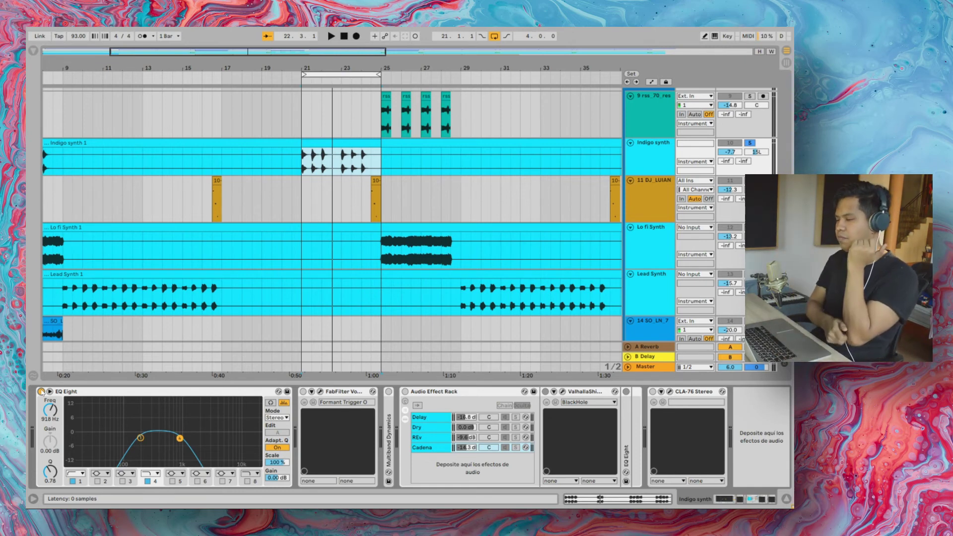
key("space")
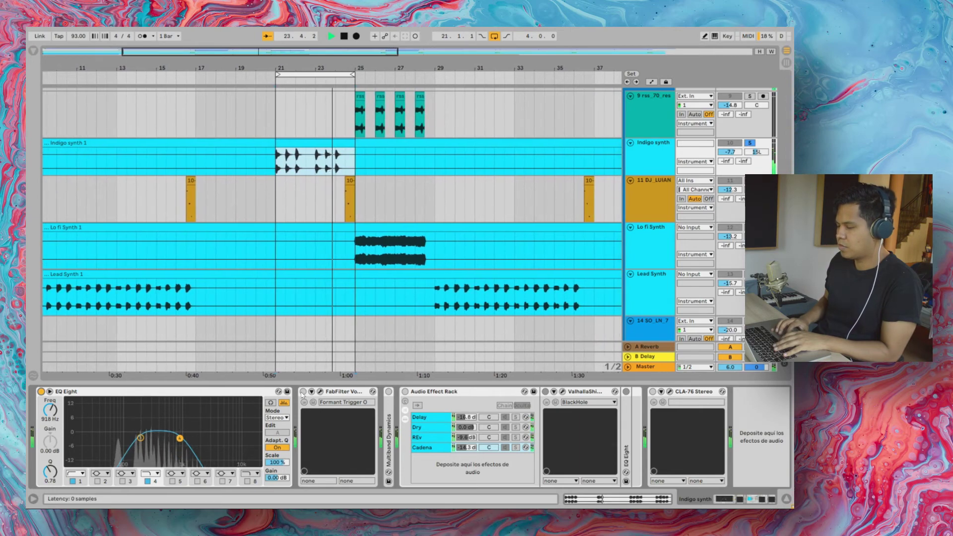
Enable FabFilter Volcano 2 on the Indigo synth, review its filter settings and replay the looped passage with it
key("space")
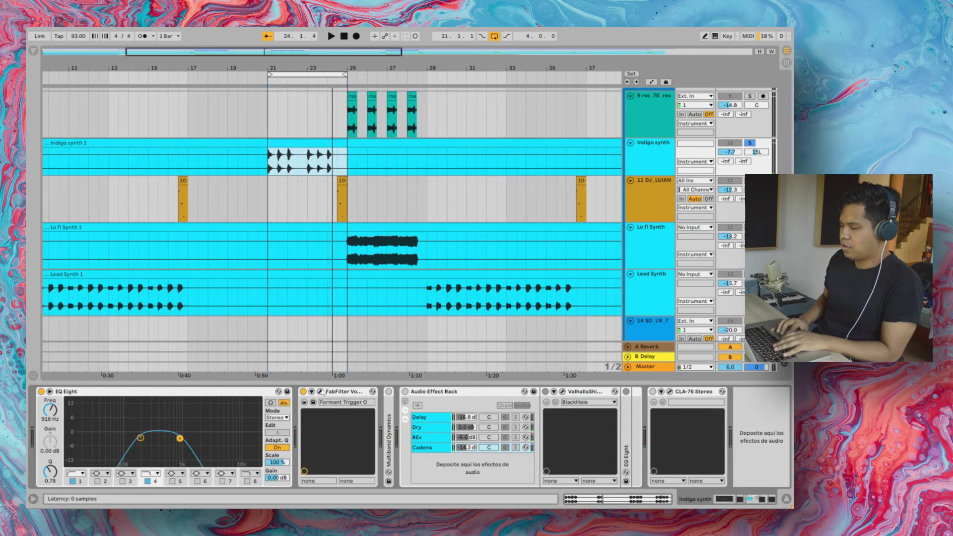
left_click(321, 391)
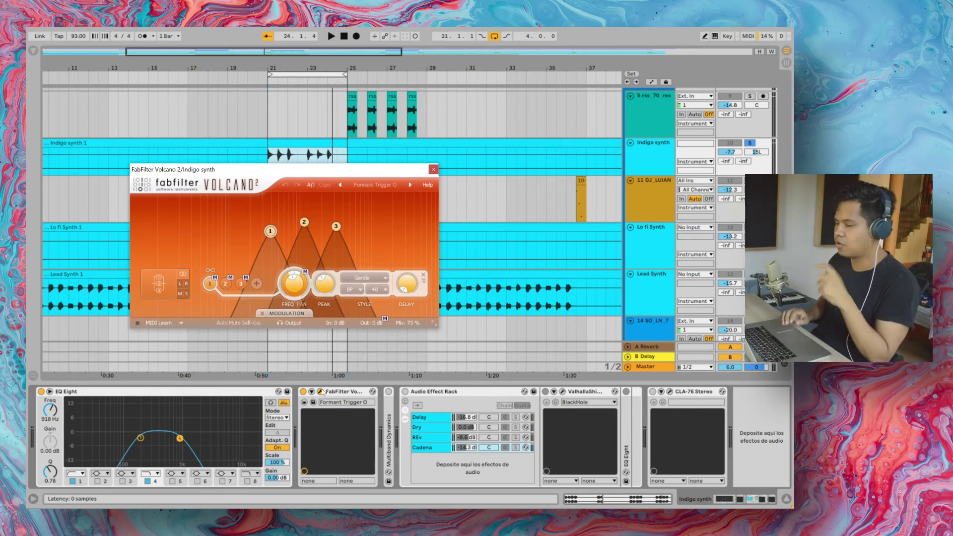
left_click(433, 169)
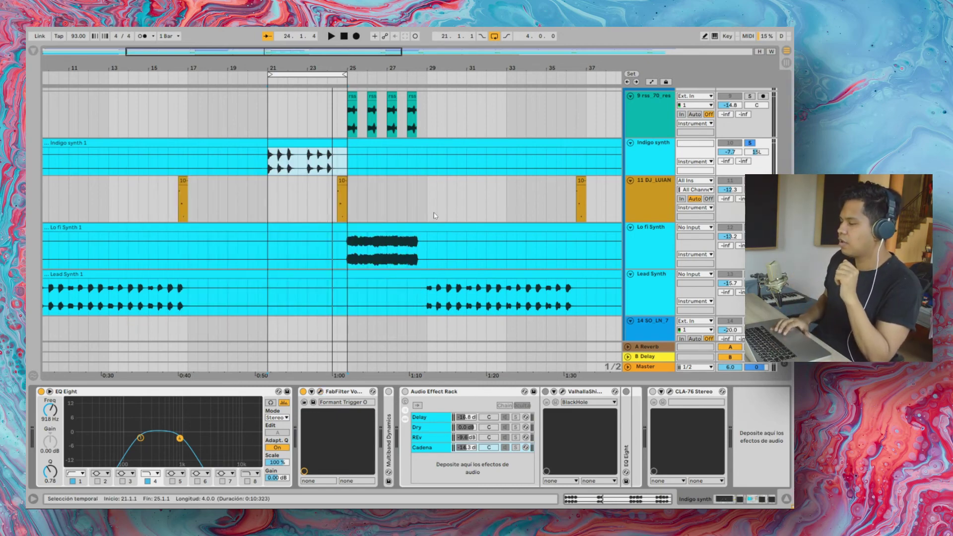
key("space")
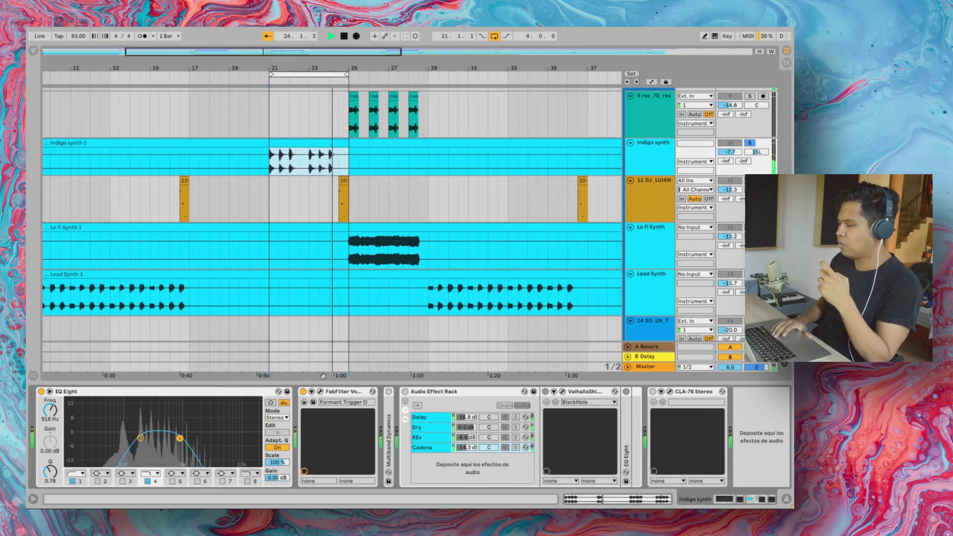
key("space")
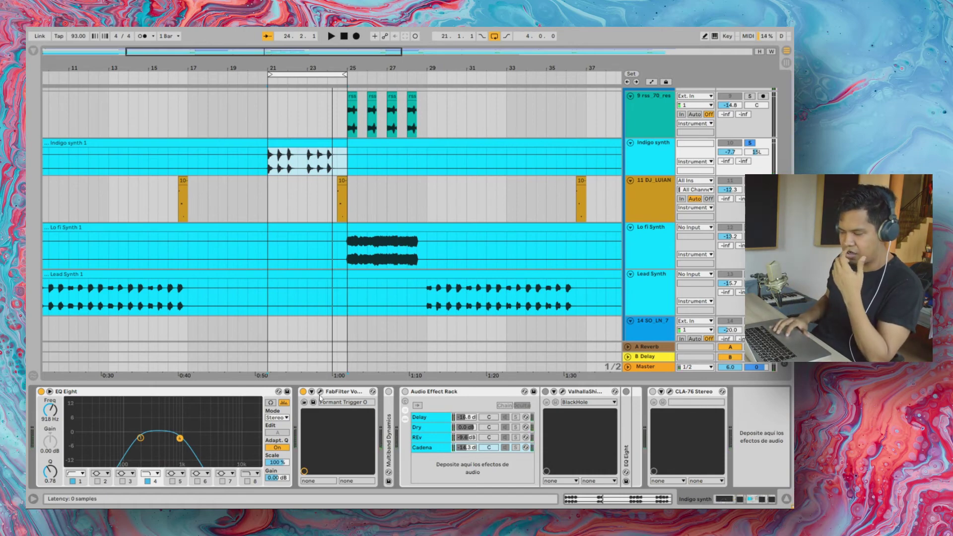
Enable Multiband Dynamics on the Indigo synth, compare the looped passage with it bypassed and enabled, and fold the device
left_click(389, 395)
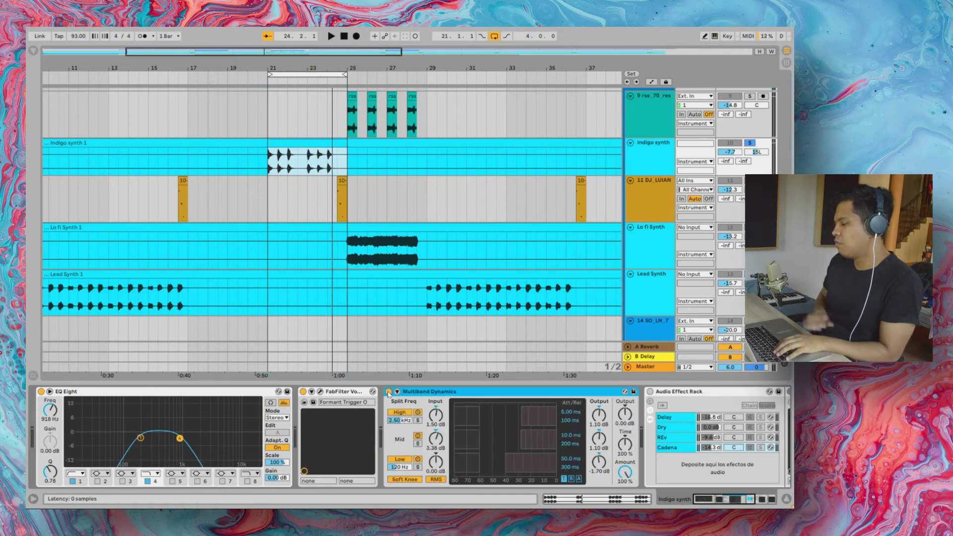
key("space")
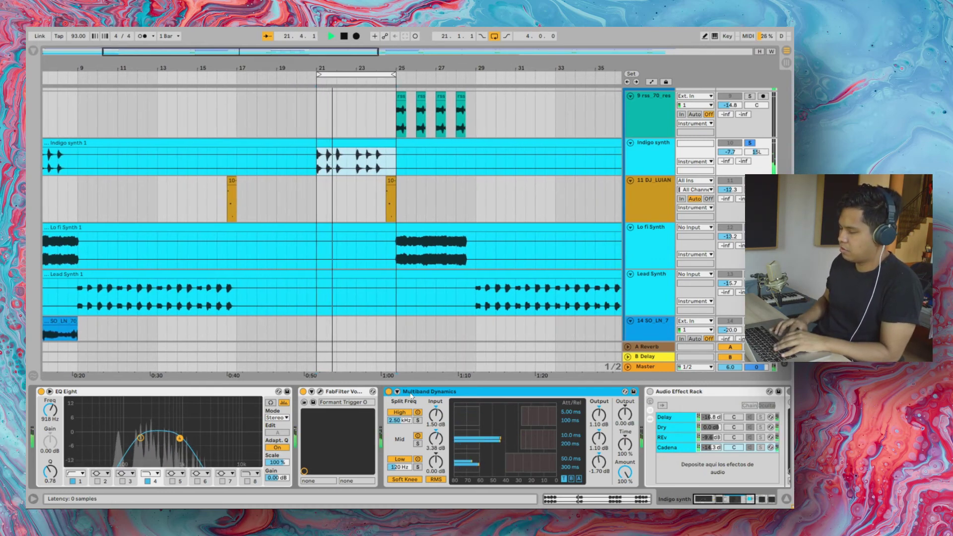
left_click(389, 392)
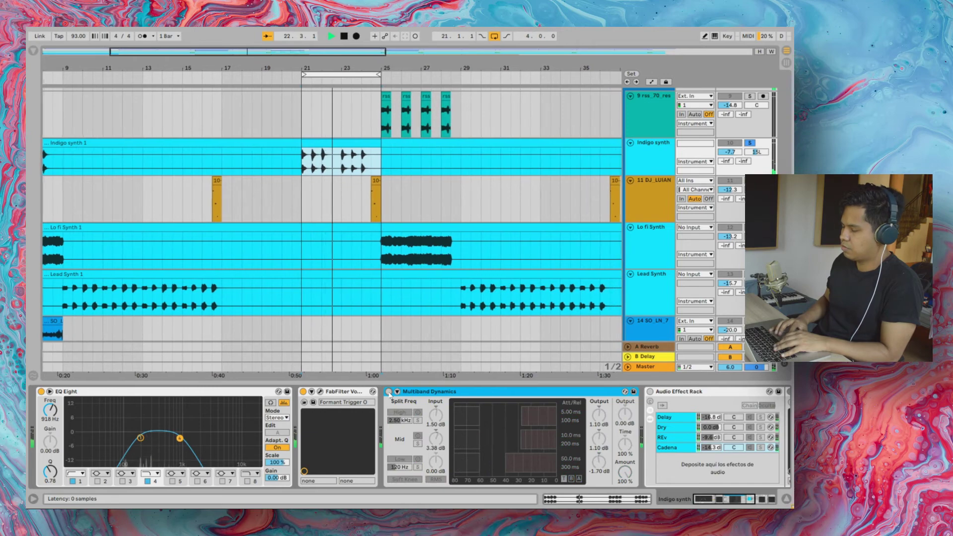
left_click(389, 392)
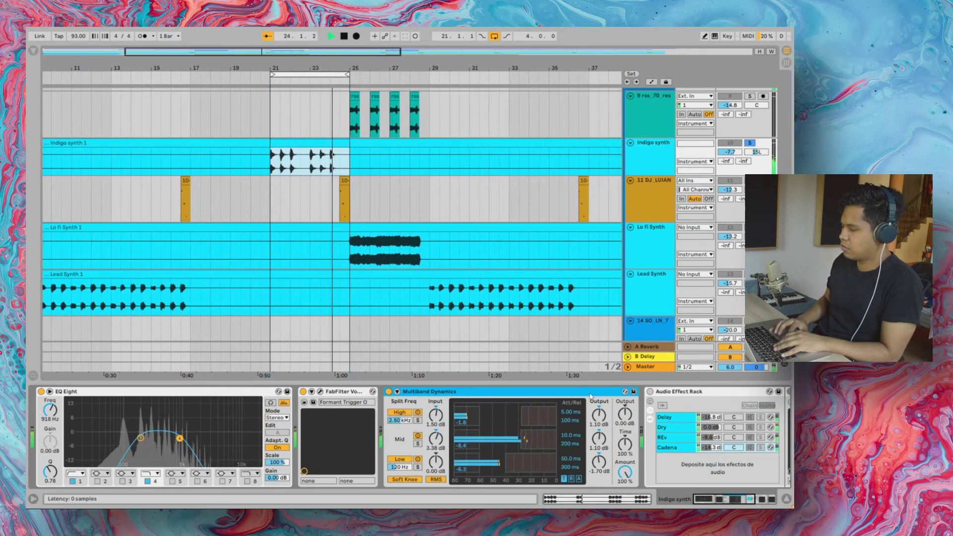
double_click(442, 392)
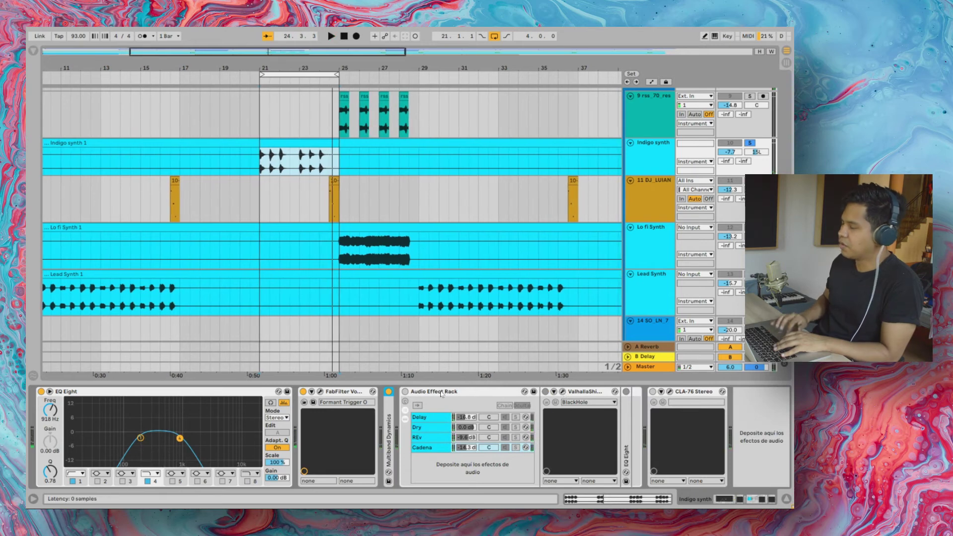
Enable the Audio Effect Rack and audition its soloed Delay chain, trying the chain volume at 0.0 dB and undoing that
left_click(405, 392)
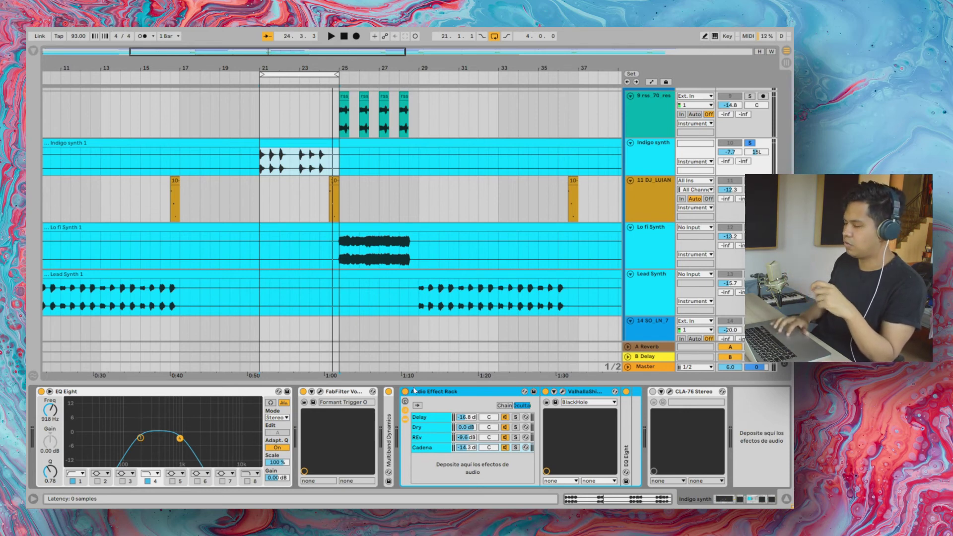
left_click(434, 418)
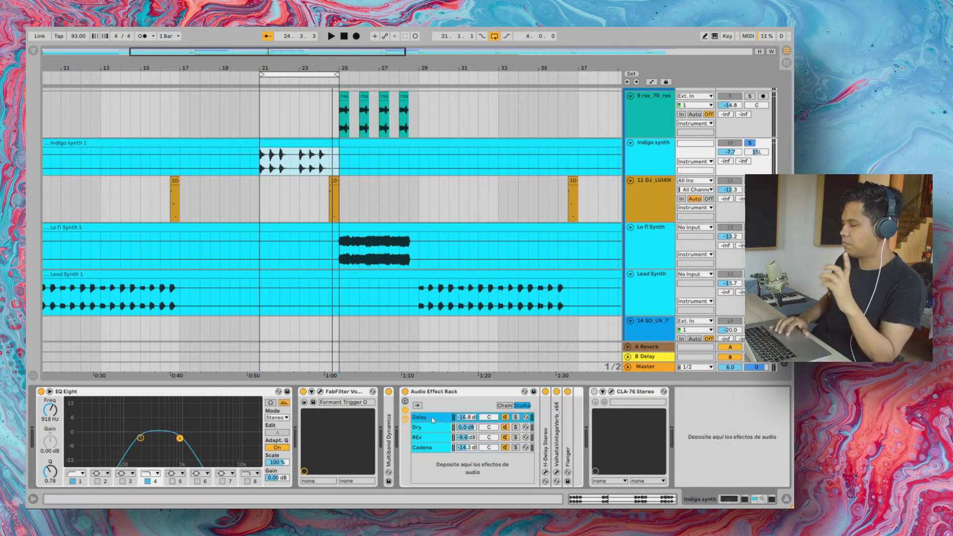
left_click(516, 418)
key("space")
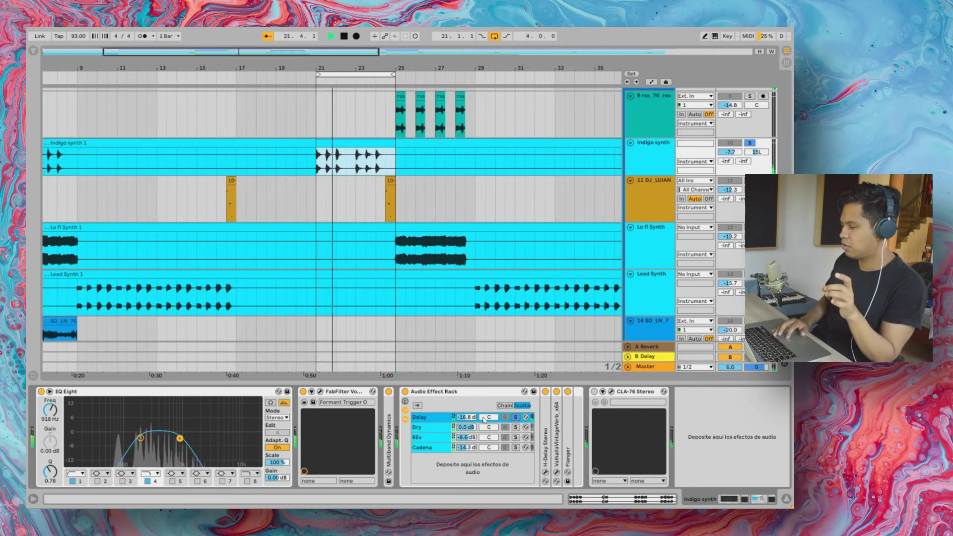
double_click(469, 417)
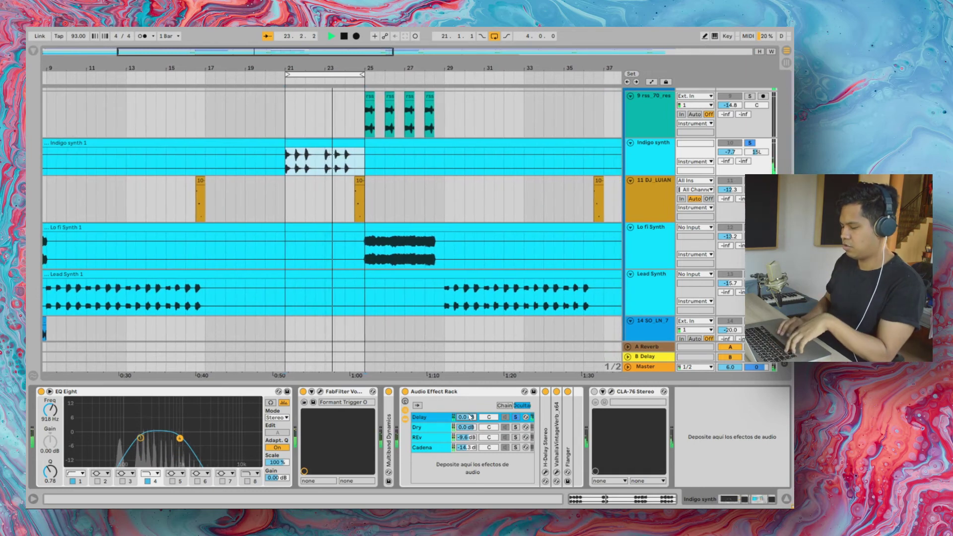
key("ctrl+z")
key("space")
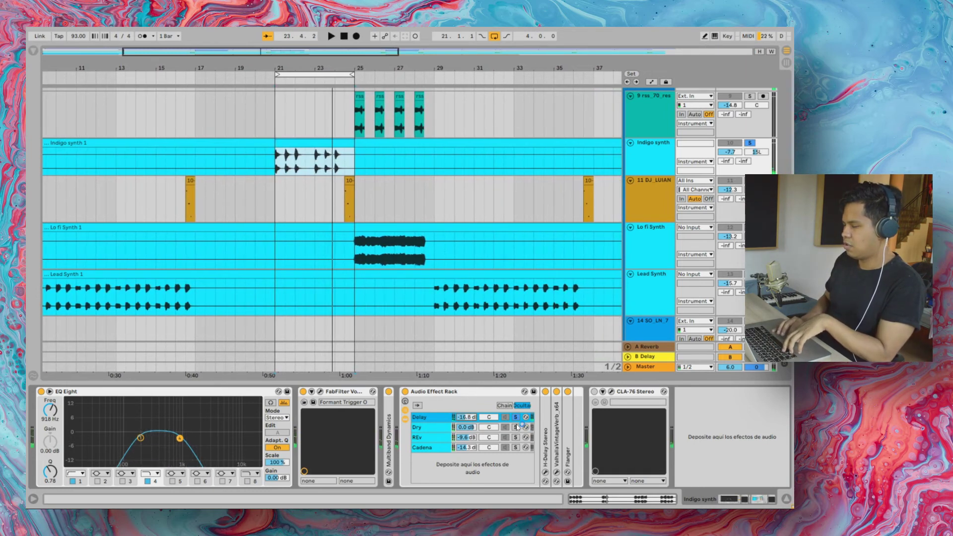
Solo the rack's Dry chain and play the Indigo synth loop through it
left_click(442, 427)
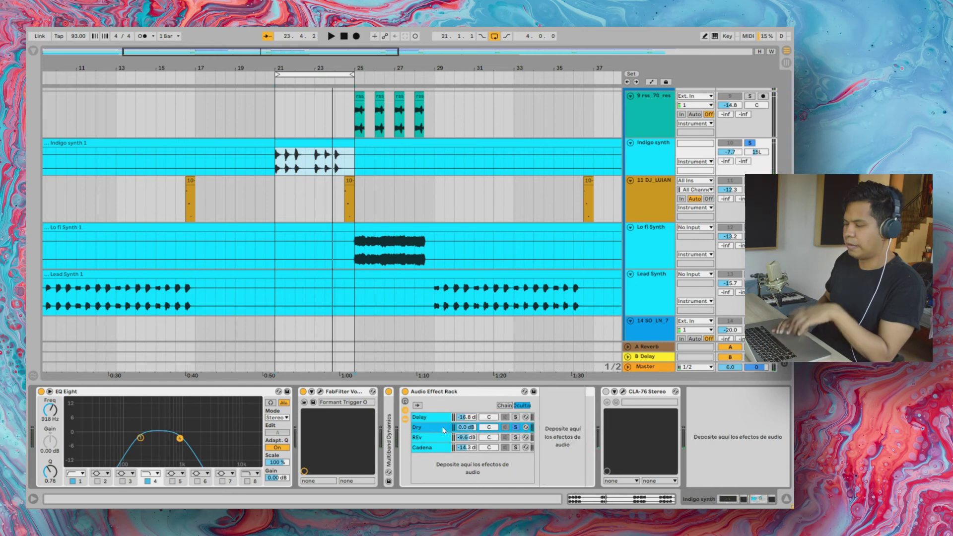
left_click(516, 427)
key("space")
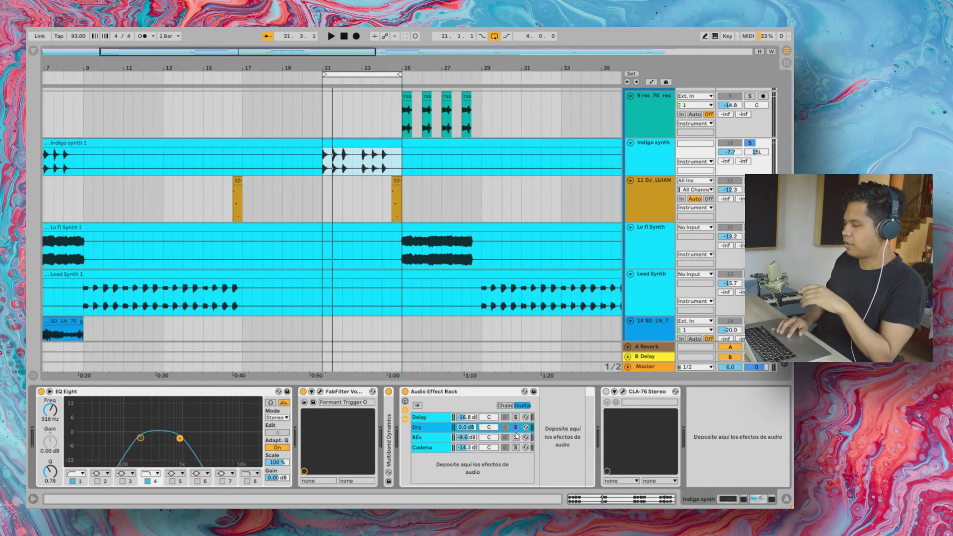
Solo the rack's REv chain, play the loop through it, and review the ValhallaVintageVerb settings
left_click(516, 437)
key("space")
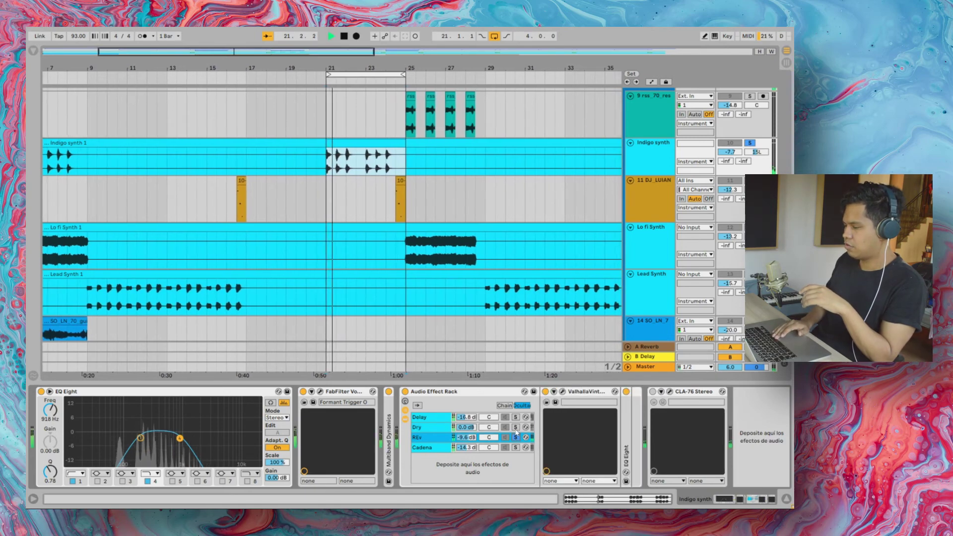
key("space")
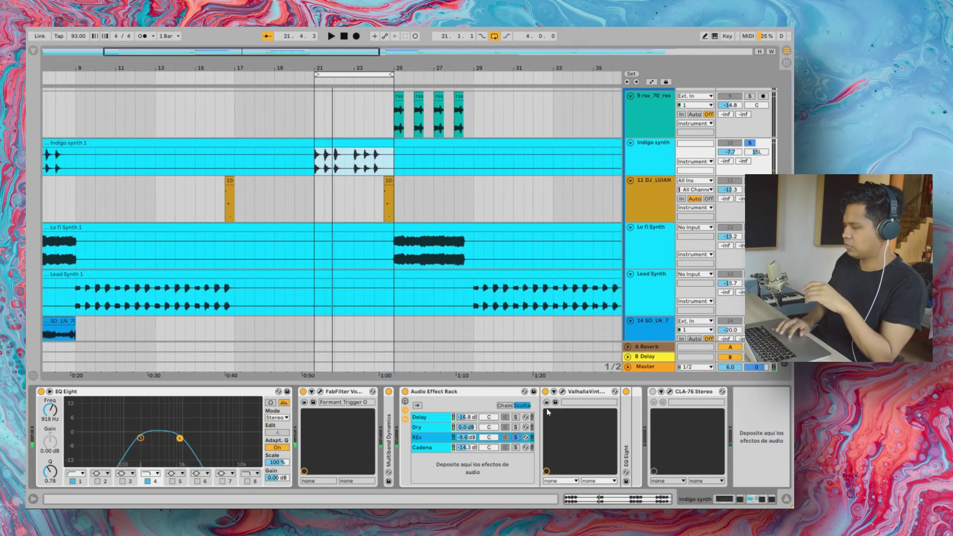
left_click(563, 392)
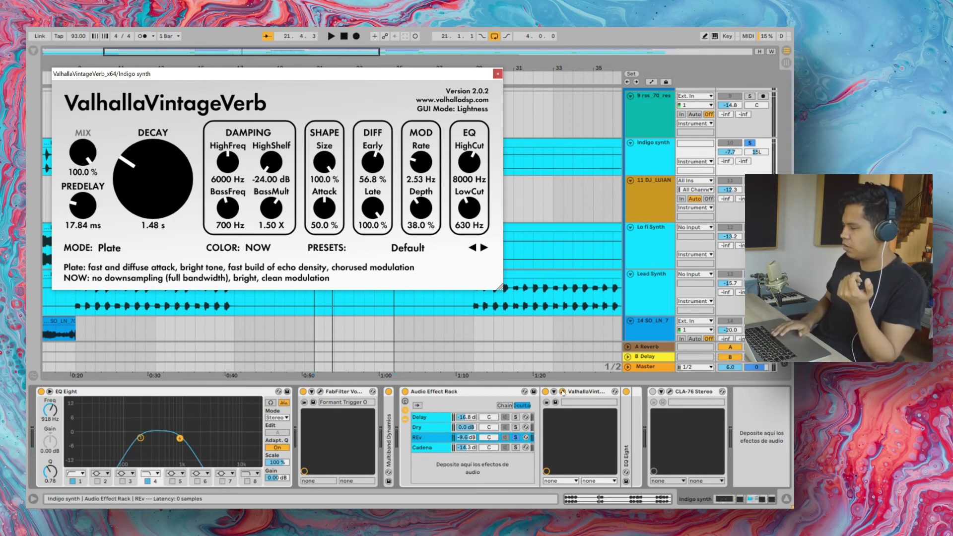
left_click(563, 392)
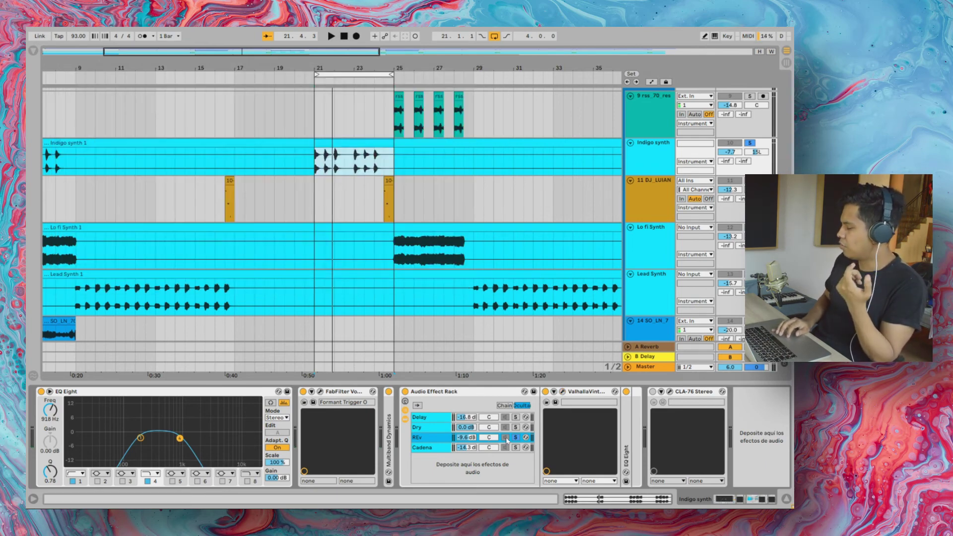
Audition the soloed Cadena chain with ValhallaShimmer at 0.0 dB, restore its volume, and replay the loop with all rack chains active
left_click(441, 449)
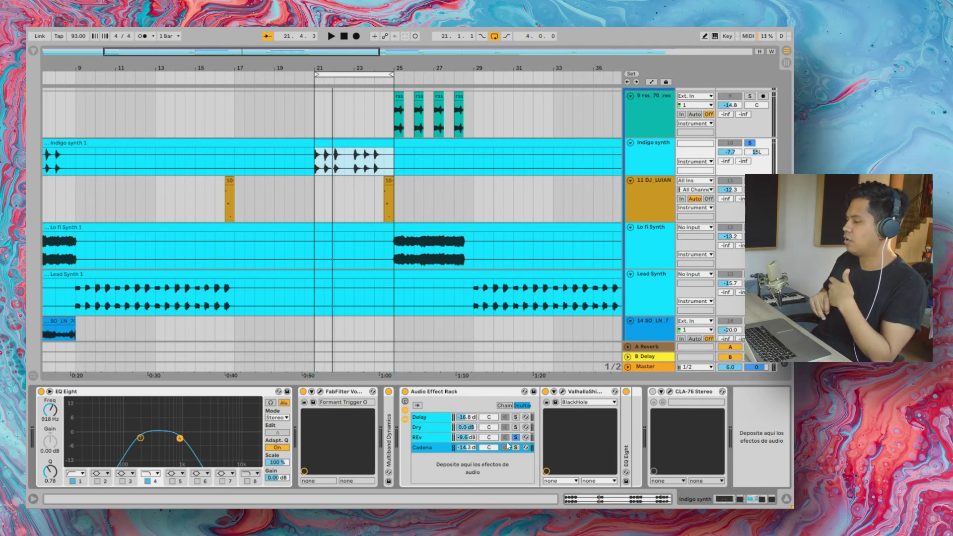
left_click(563, 392)
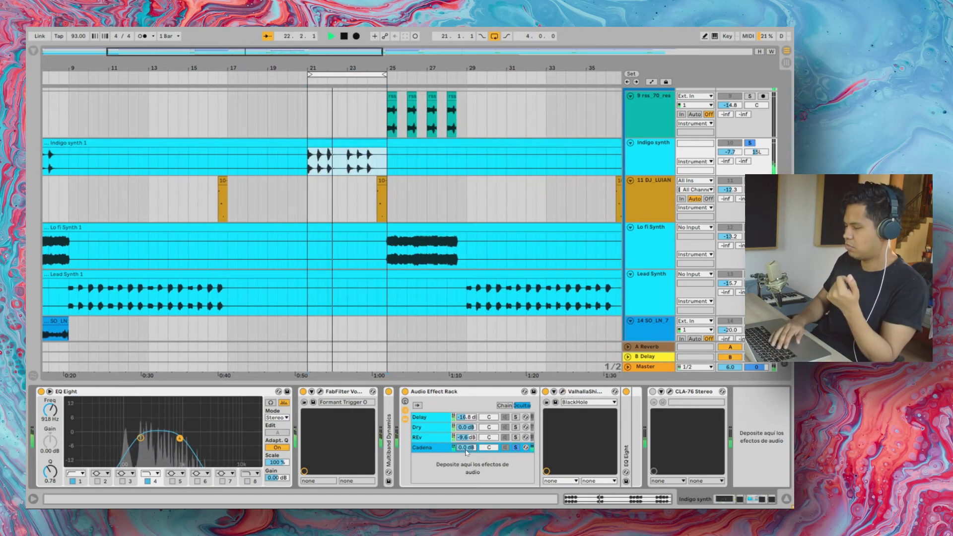
left_click_drag(466, 450, 468, 450)
key("space")
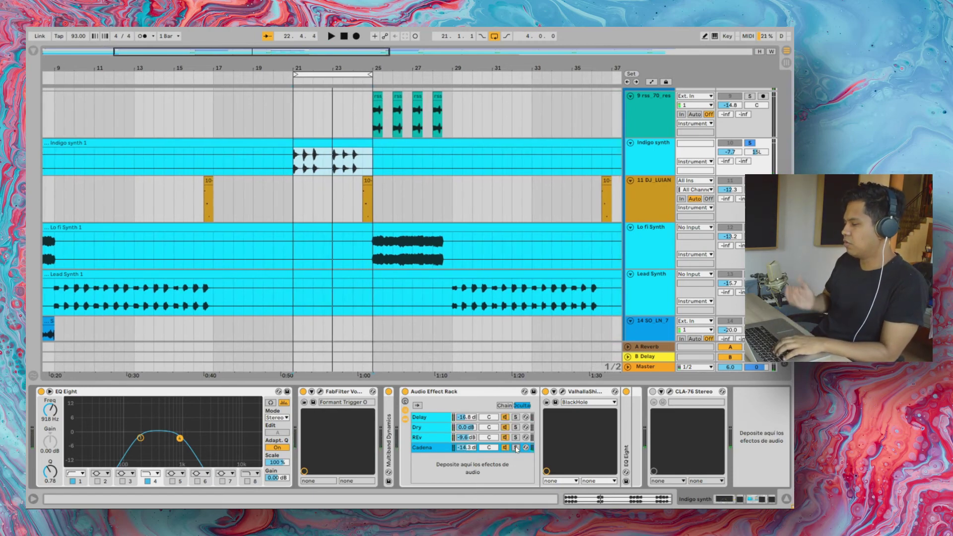
key("space")
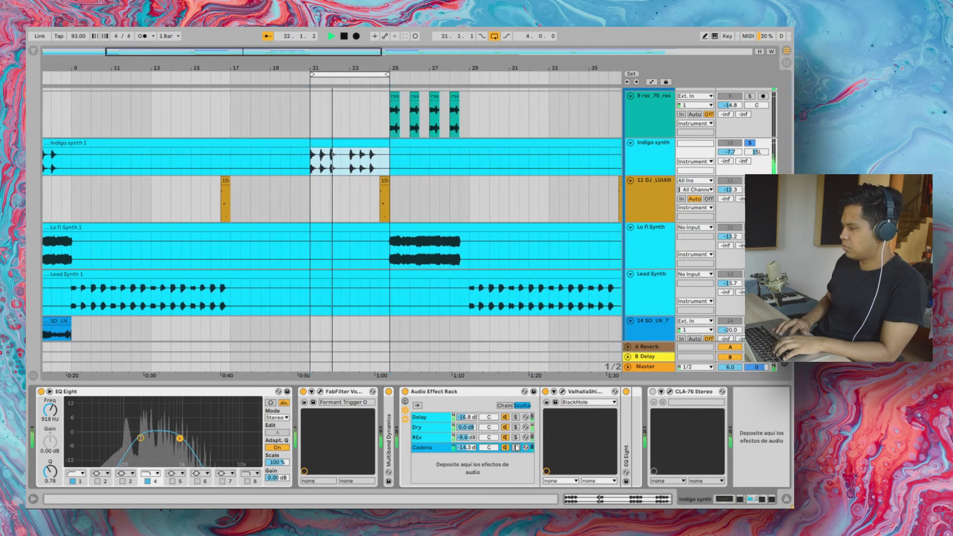
key("space")
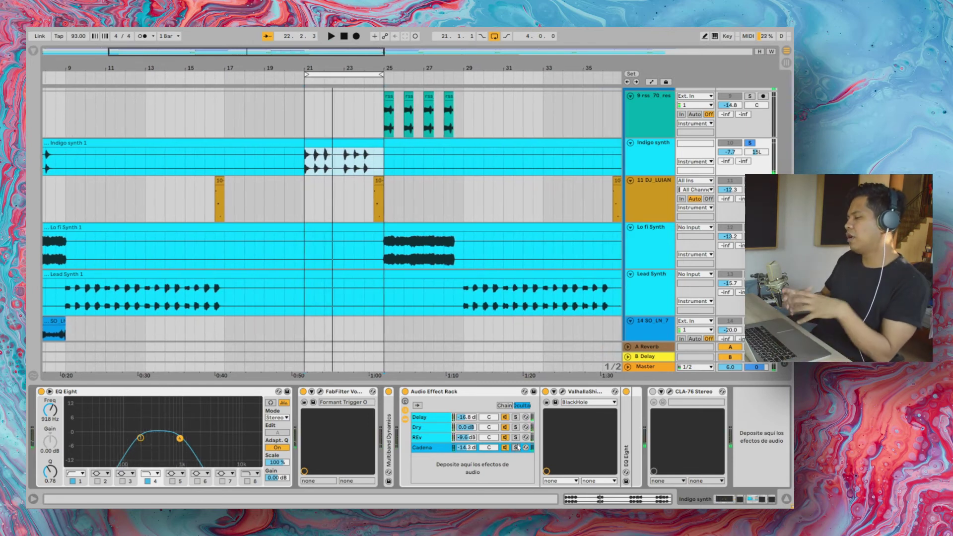
Enable CLA-76 Stereo on the Indigo synth, play the loop with its compressor window open, and close the window
left_click(691, 393)
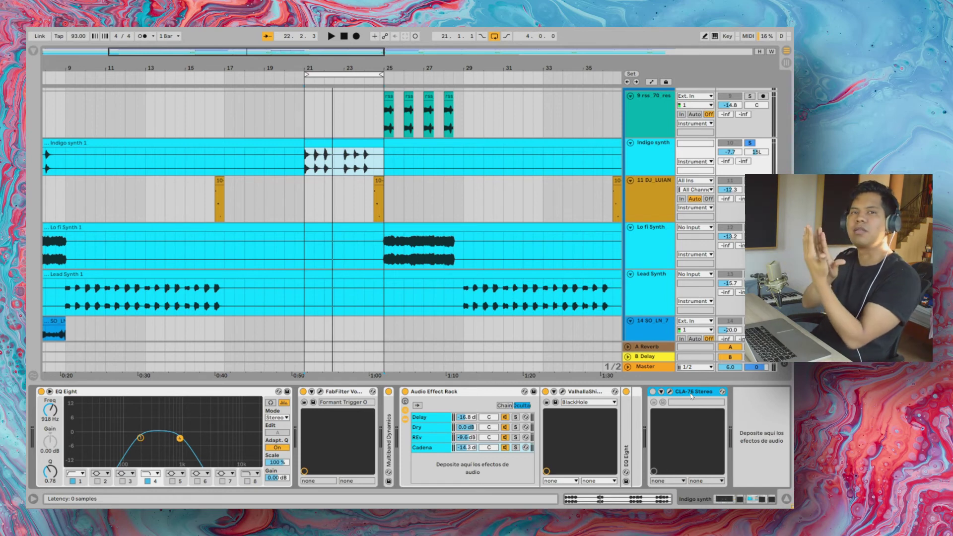
left_click(653, 392)
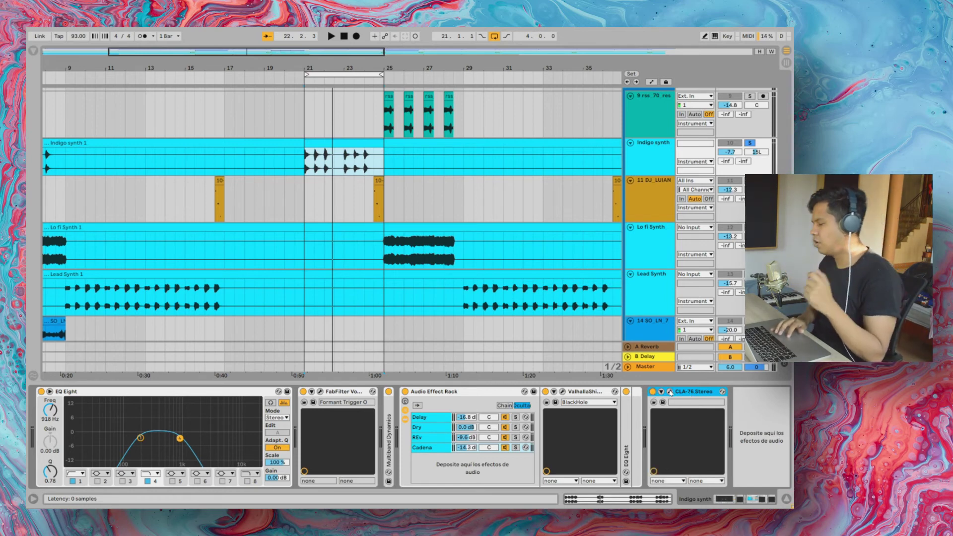
left_click(669, 392)
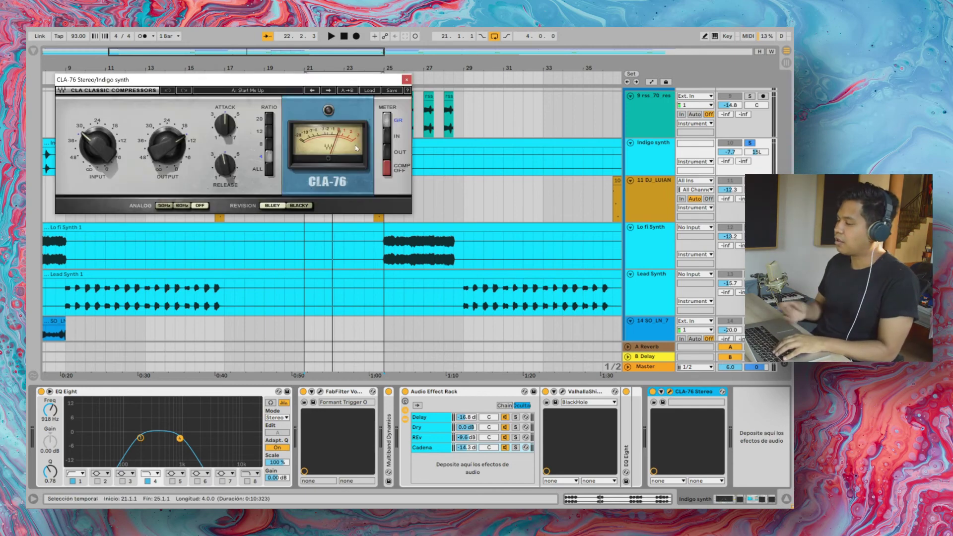
key("space")
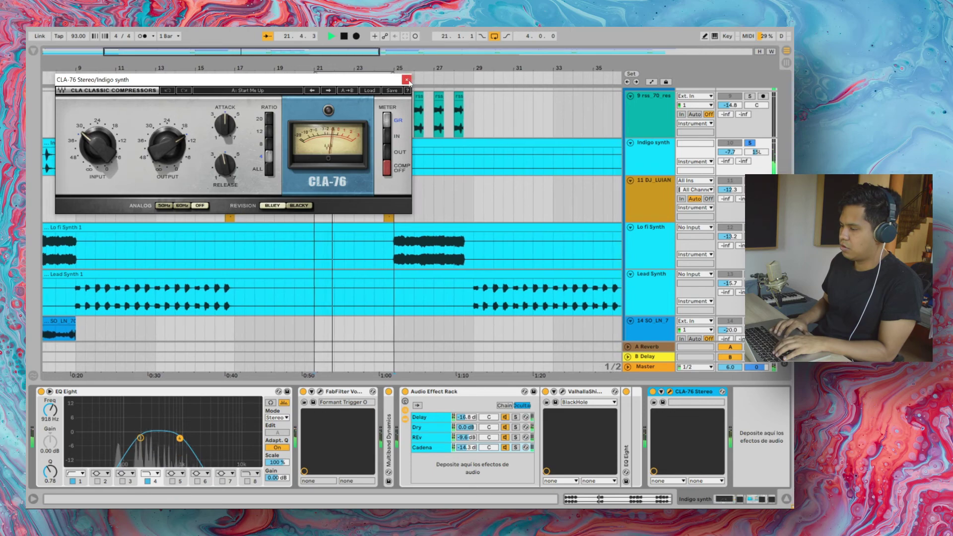
left_click(407, 80)
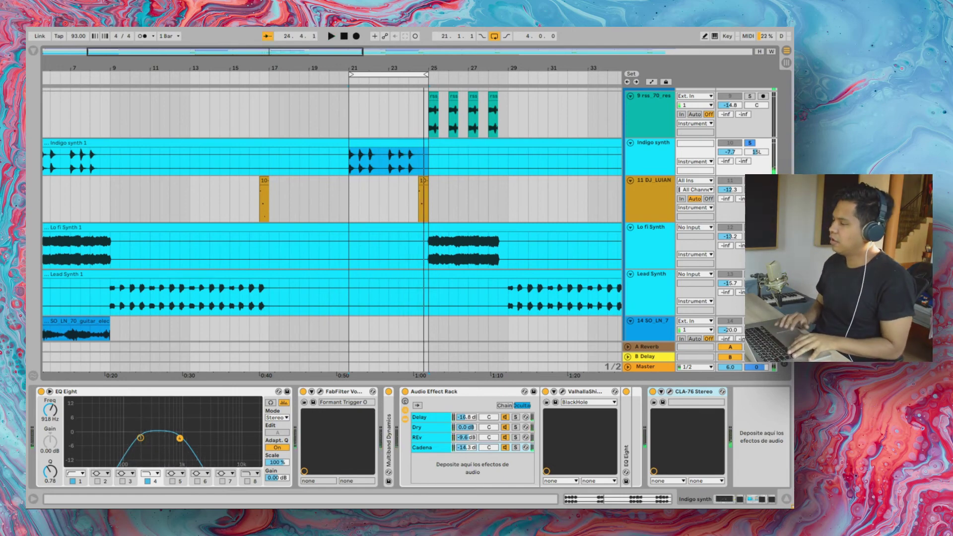
Unsolo the Indigo synth, select the DJ_LUIAN sub track and play its hit just before bar 25 in the mix
left_click(664, 196)
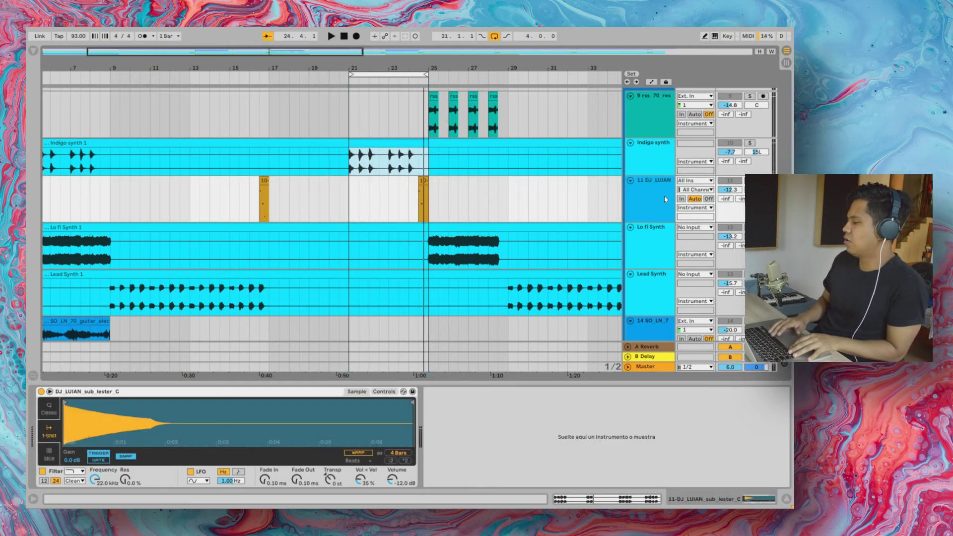
key("space")
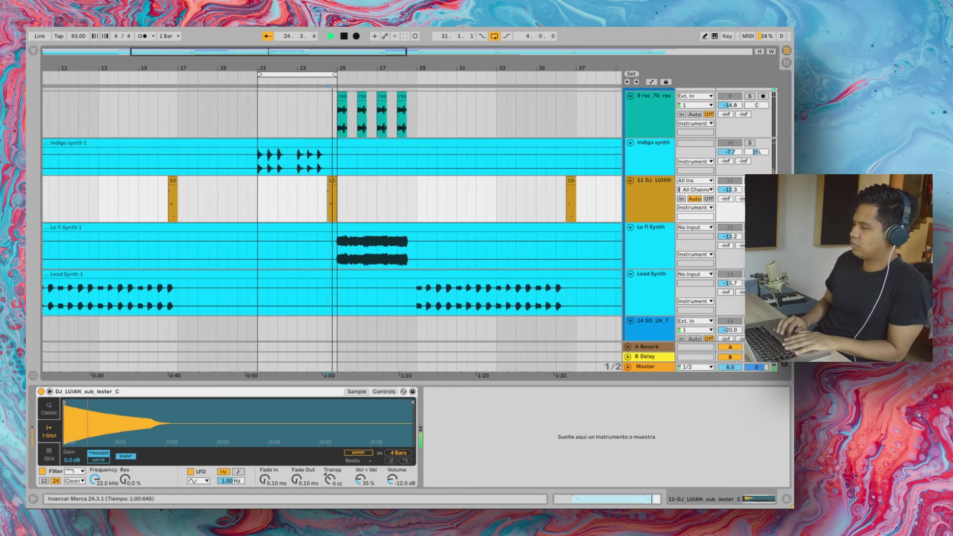
key("space")
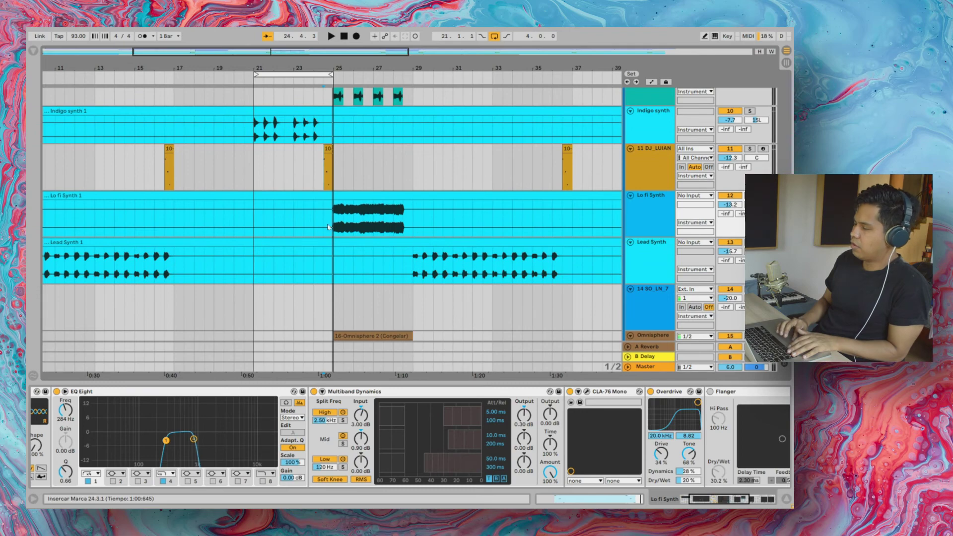
Loop the Lo fi Synth passage from bar 25 to bar 29
left_click_drag(333, 226, 417, 226)
key("ctrl+l")
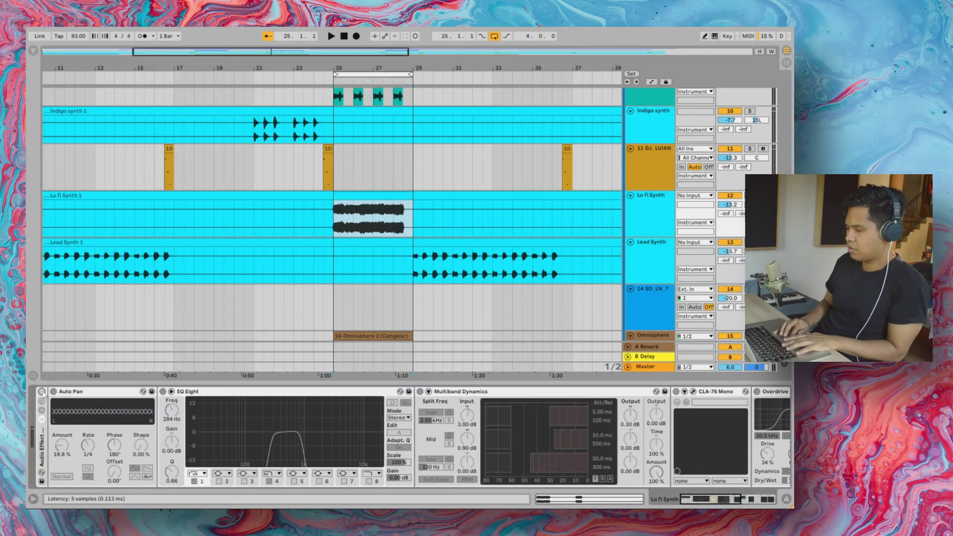
Play the Lo fi Synth loop, enable its effect rack with only Auto Pan active, and listen again
key("space")
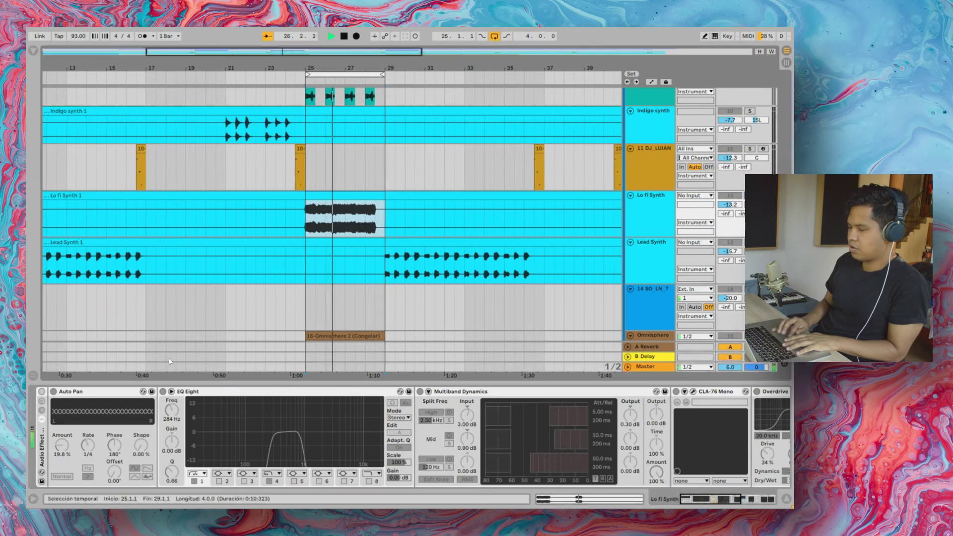
left_click(42, 392)
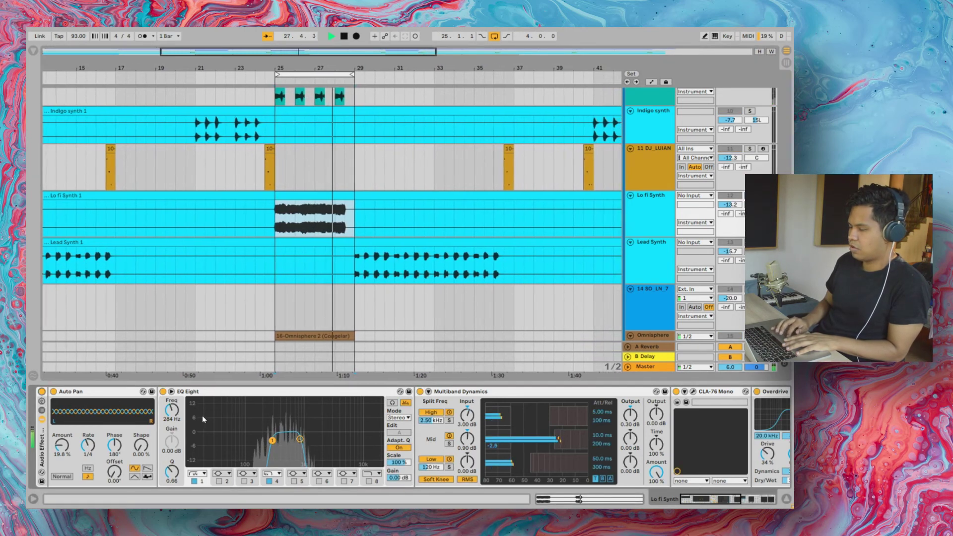
left_click(53, 392)
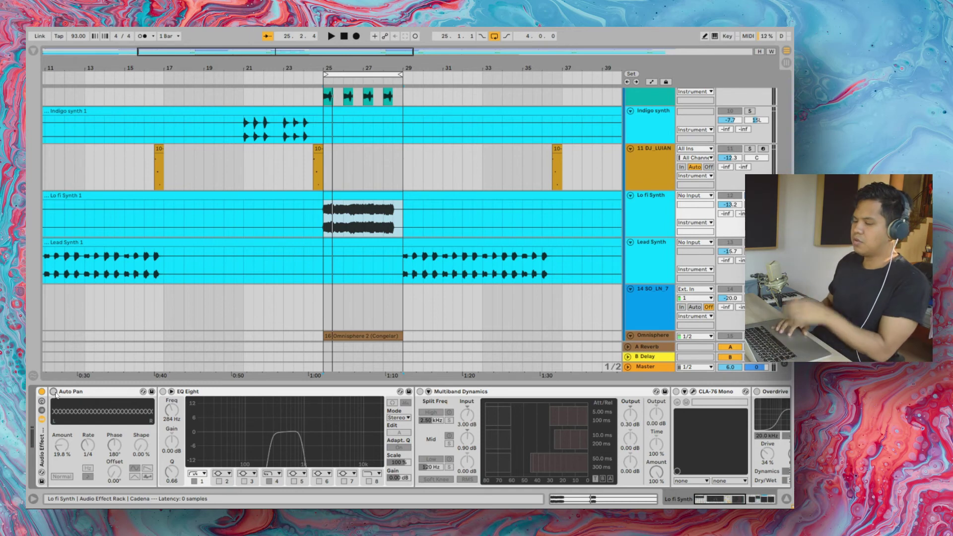
left_click(53, 392)
key("space")
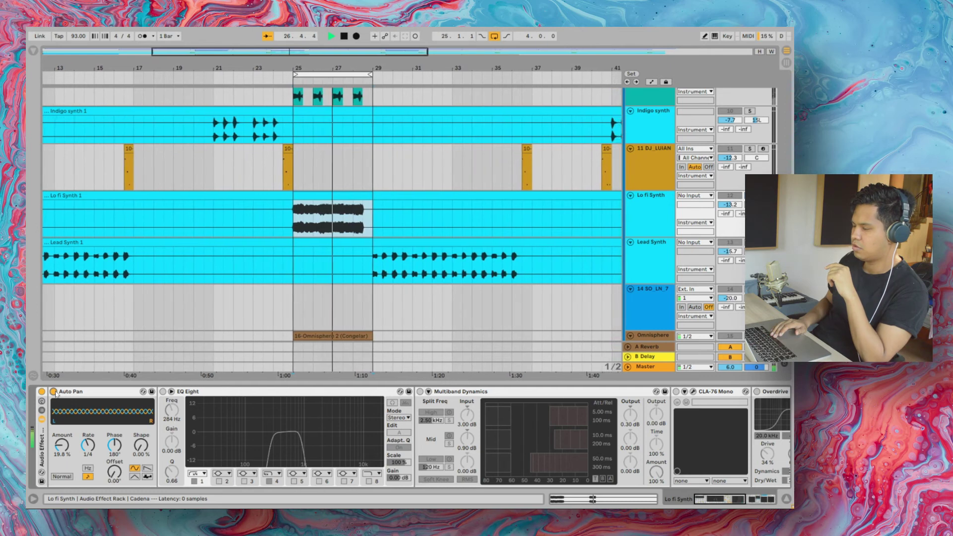
key("space")
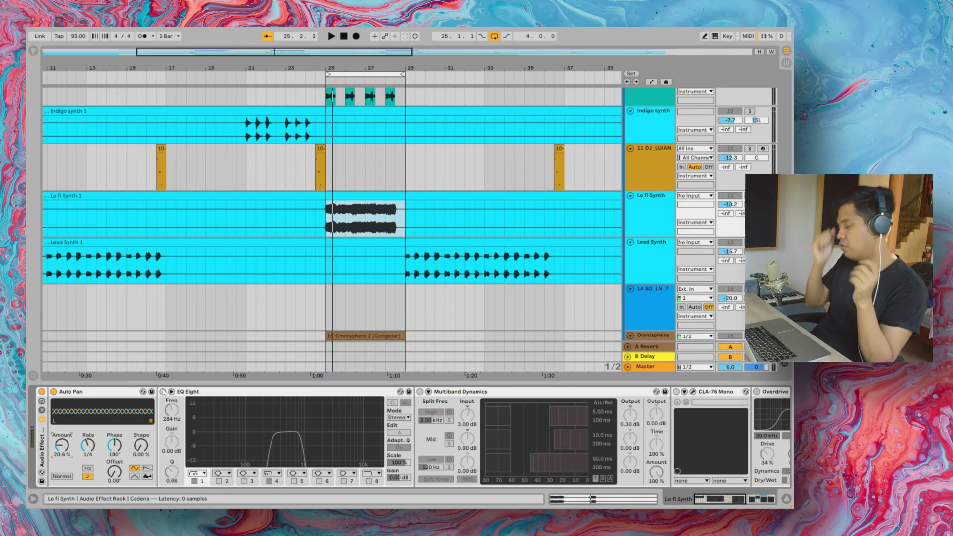
Enable EQ Eight and Multiband Dynamics on the Lo fi Synth, playing the loop to hear each one
left_click(163, 391)
key("space")
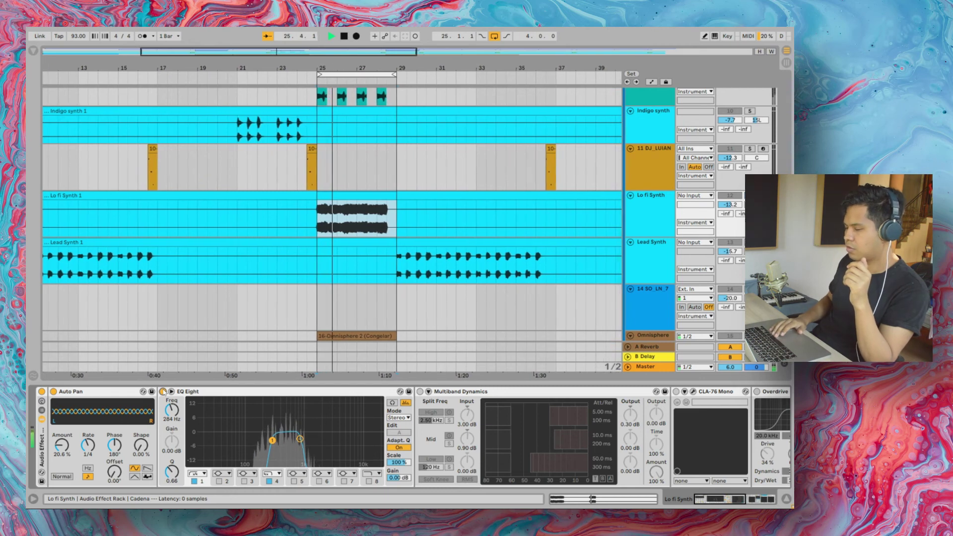
key("space")
left_click(420, 392)
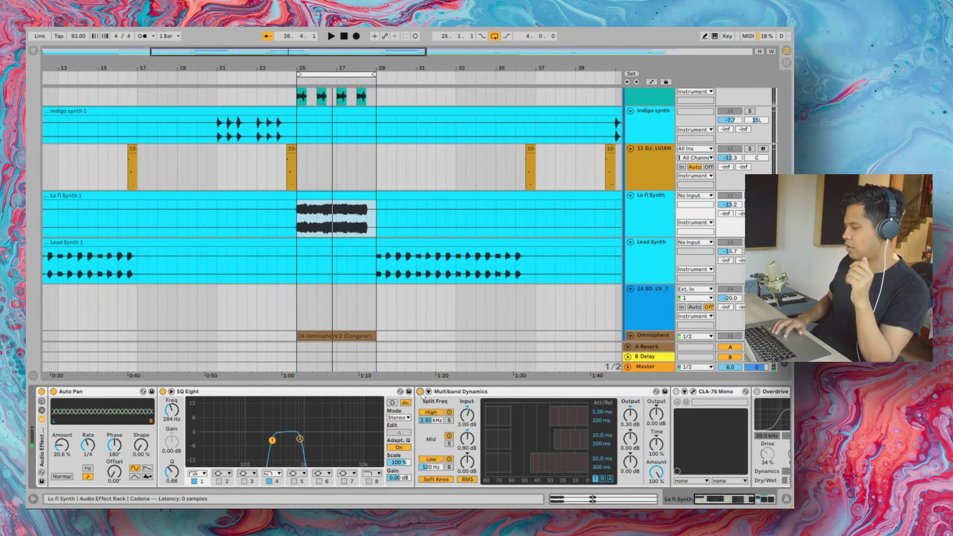
key("space")
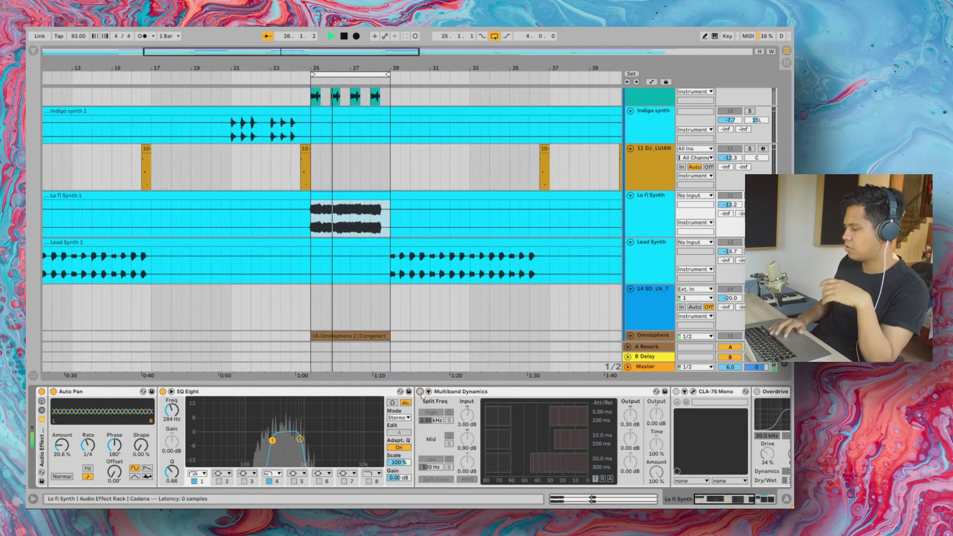
key("space")
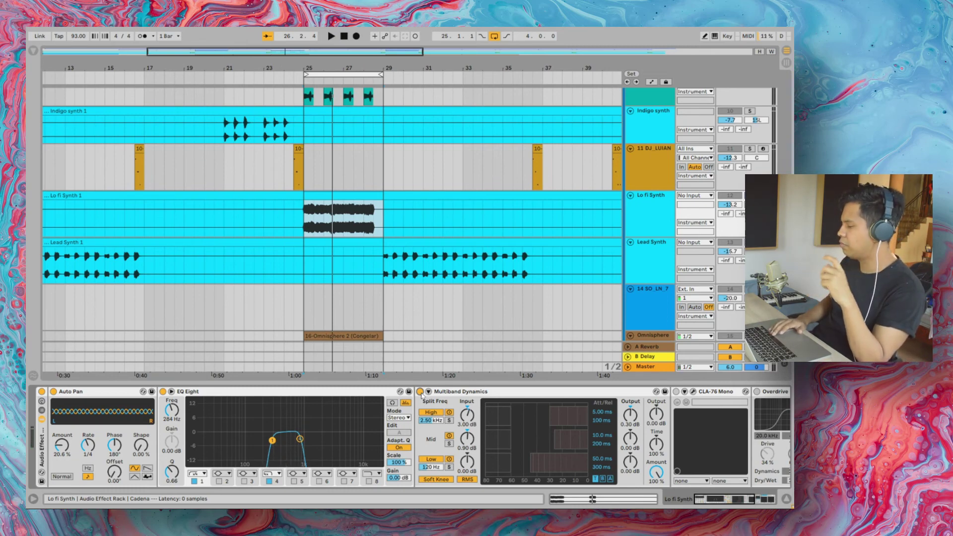
Enable CLA-76 Mono on the Lo fi Synth, view its compressor window during loop playback, and close the window
scroll(422, 394, "right", 5)
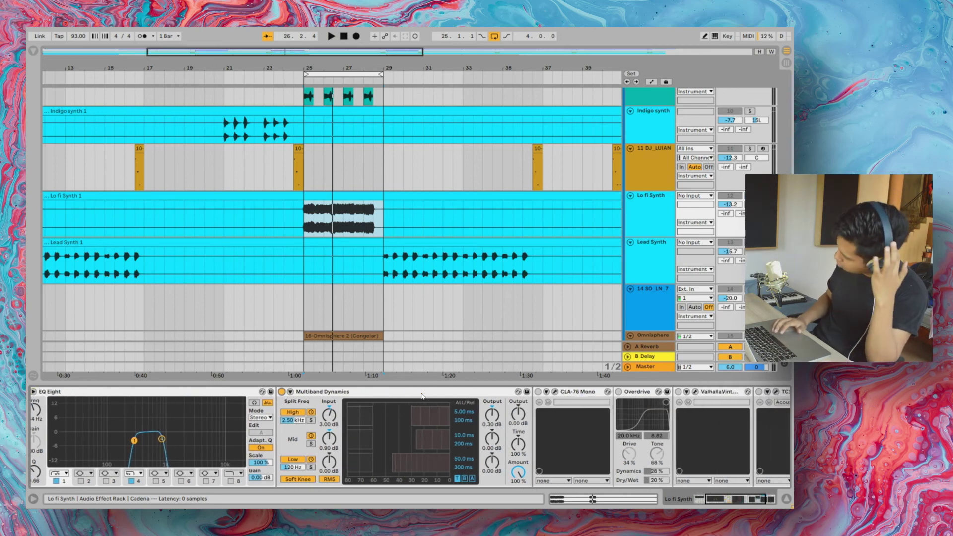
scroll(462, 401, "right", 3)
key("space")
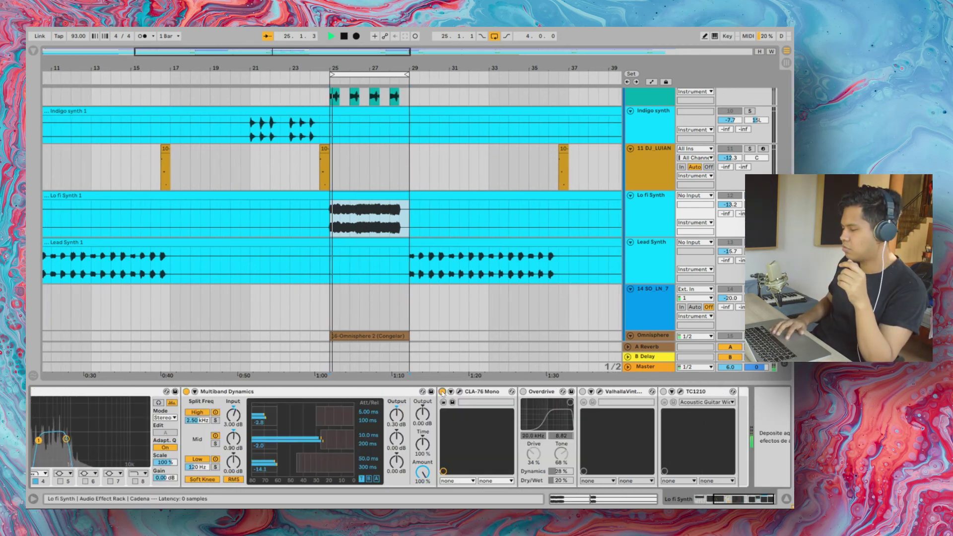
left_click(462, 394)
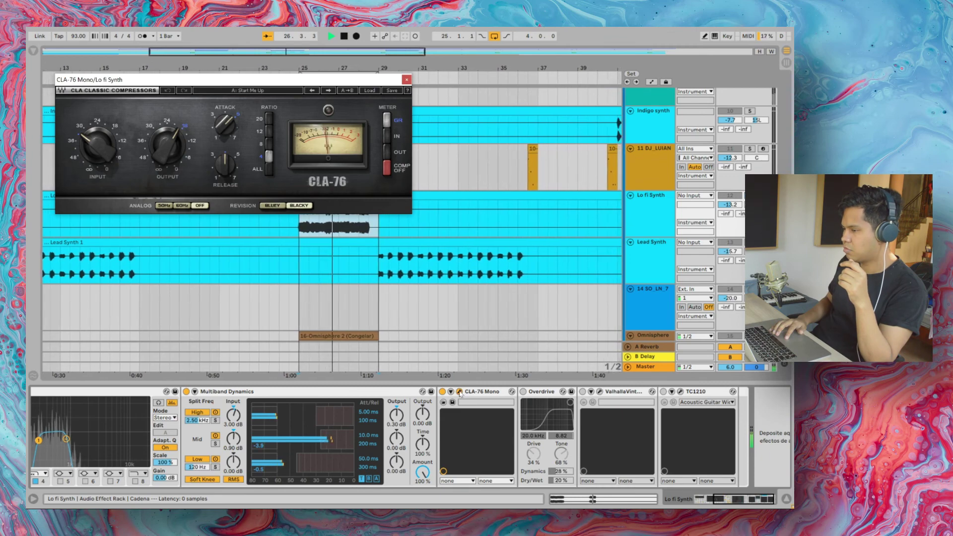
left_click(459, 392)
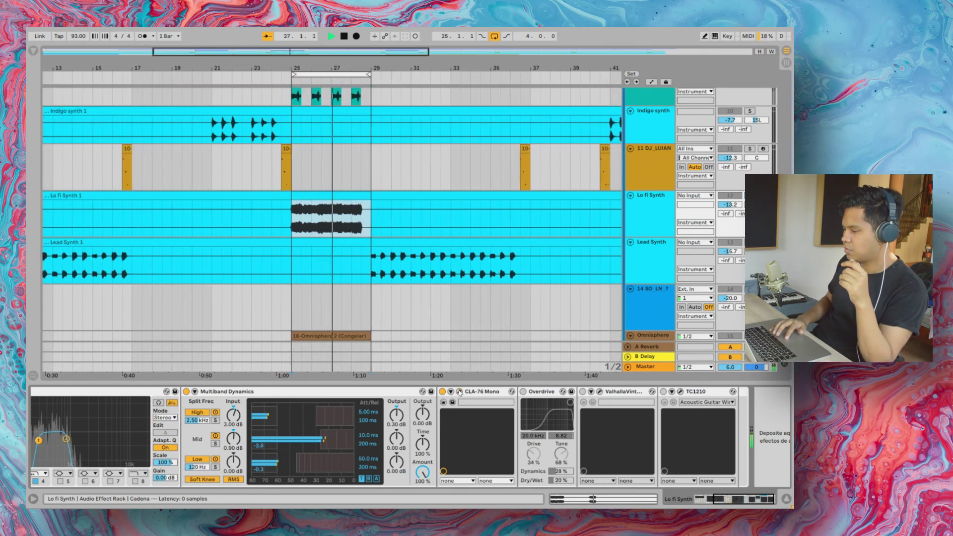
Enable the Lo fi Synth's Overdrive, Valhalla reverb and TC1210 while the loop plays, and check the TC1210 Spatial Expander window
left_click(523, 391)
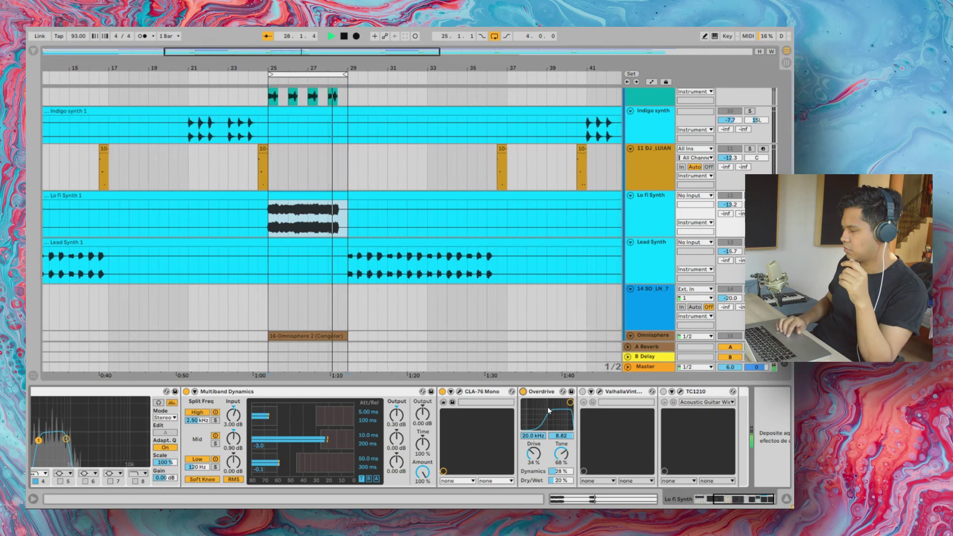
scroll(548, 410, "right", 3)
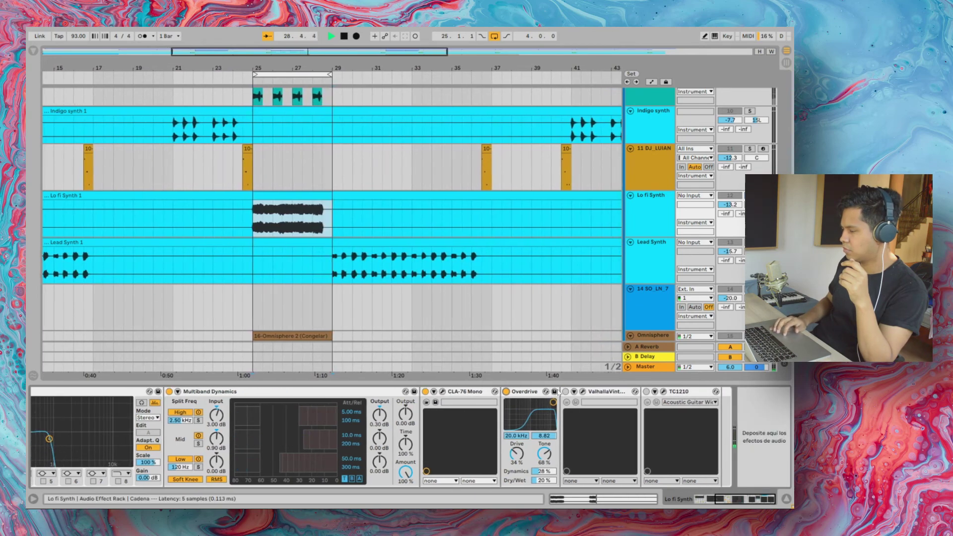
left_click(566, 393)
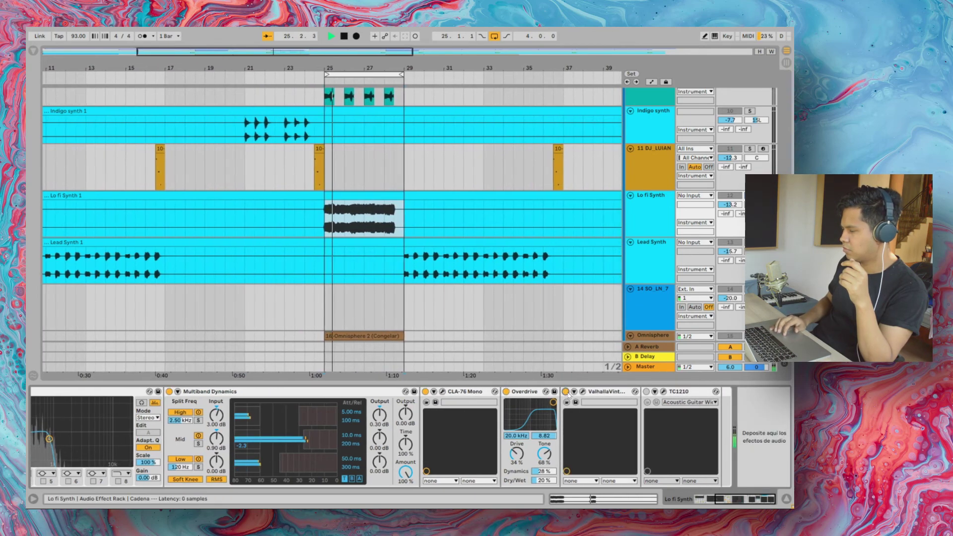
left_click(647, 393)
left_click(663, 392)
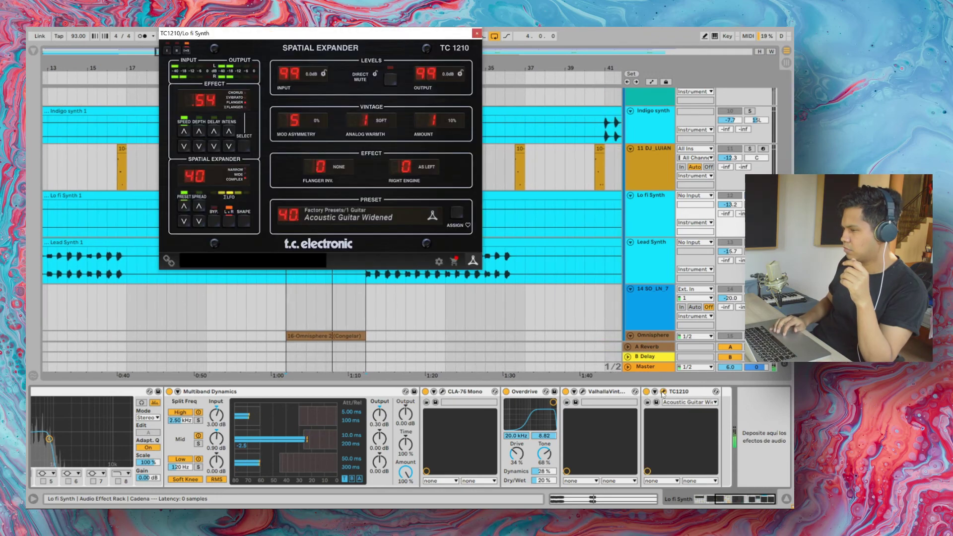
left_click(663, 394)
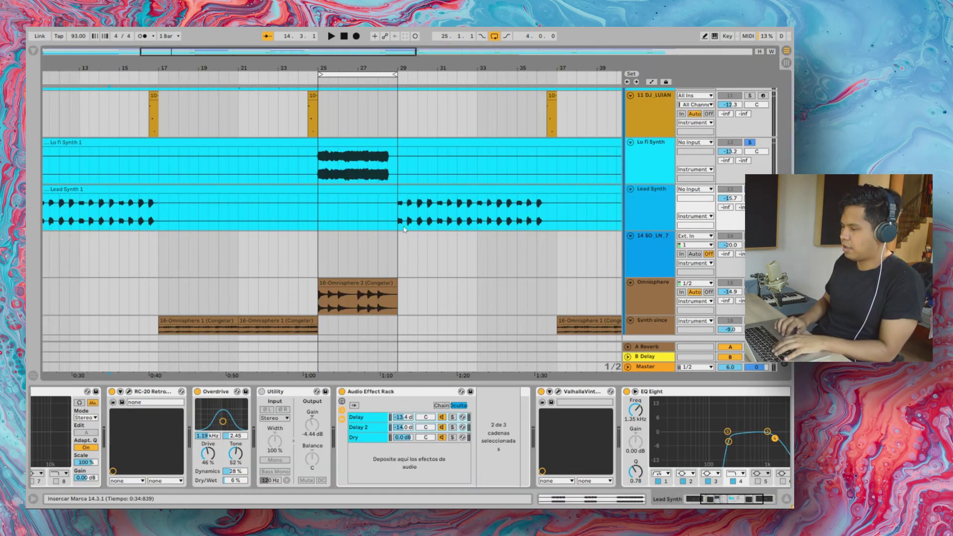
Loop the Lead Synth passage from bar 29 to bar 37 and play it
scroll(336, 220, "right", 3)
key("space")
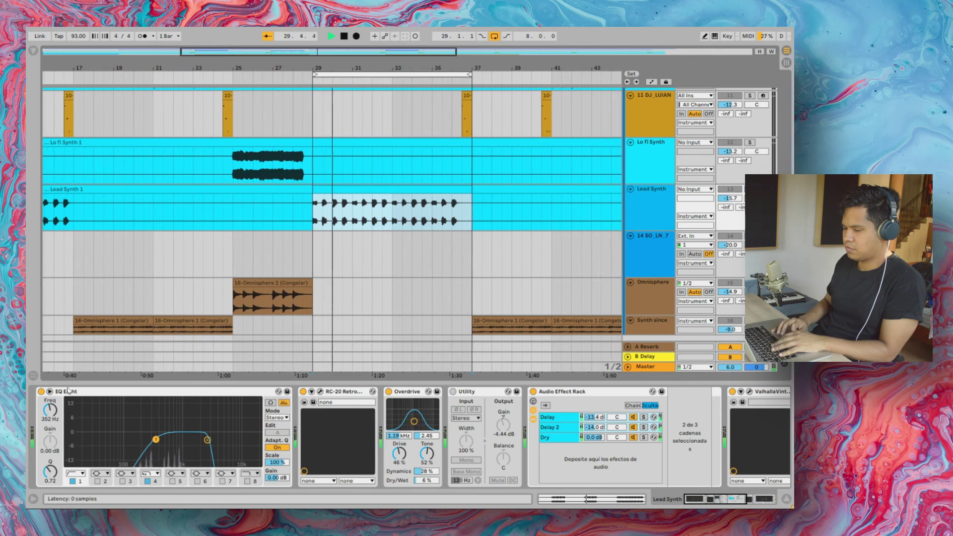
key("space")
Bypass EQ Eight, RC-20 Retro Color and Overdrive on the Lead Synth, and delete its Utility device
left_click(41, 392)
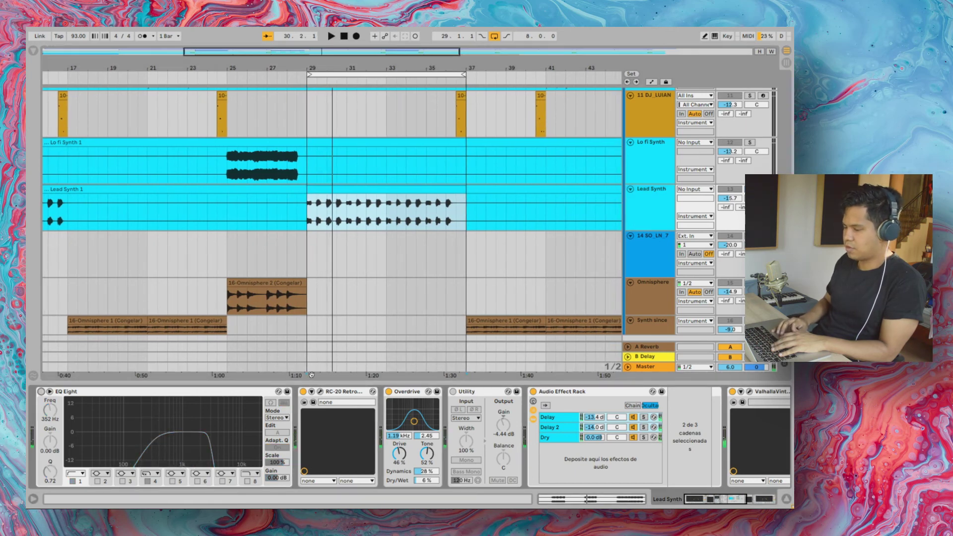
left_click(303, 392)
left_click(389, 392)
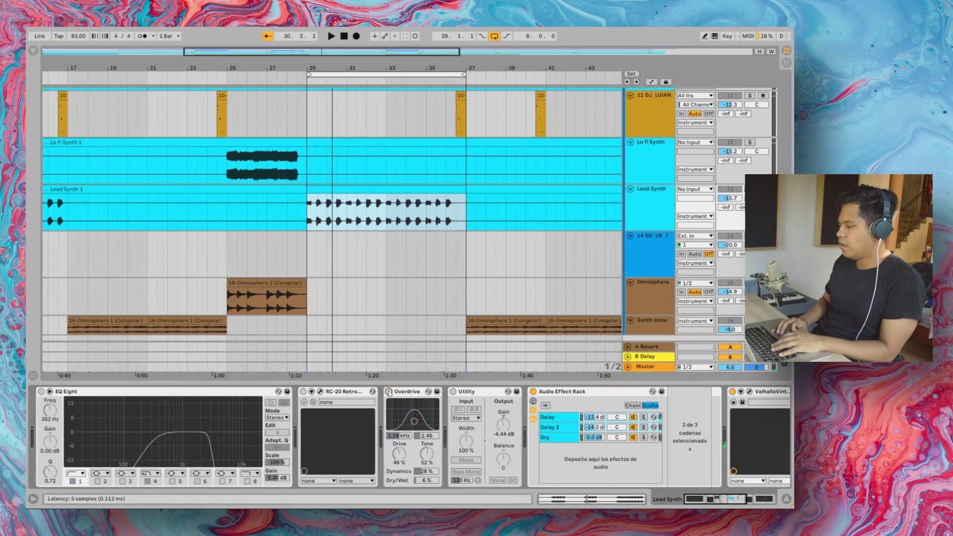
left_click(485, 397)
key("Delete")
Play the Lead Synth loop with all its effects bypassed
key("space")
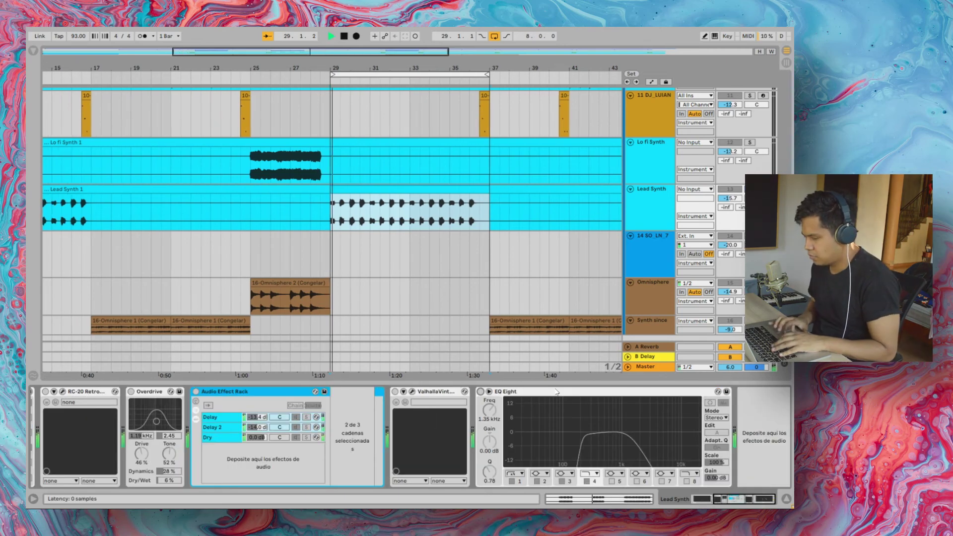
scroll(221, 416, "left", 5)
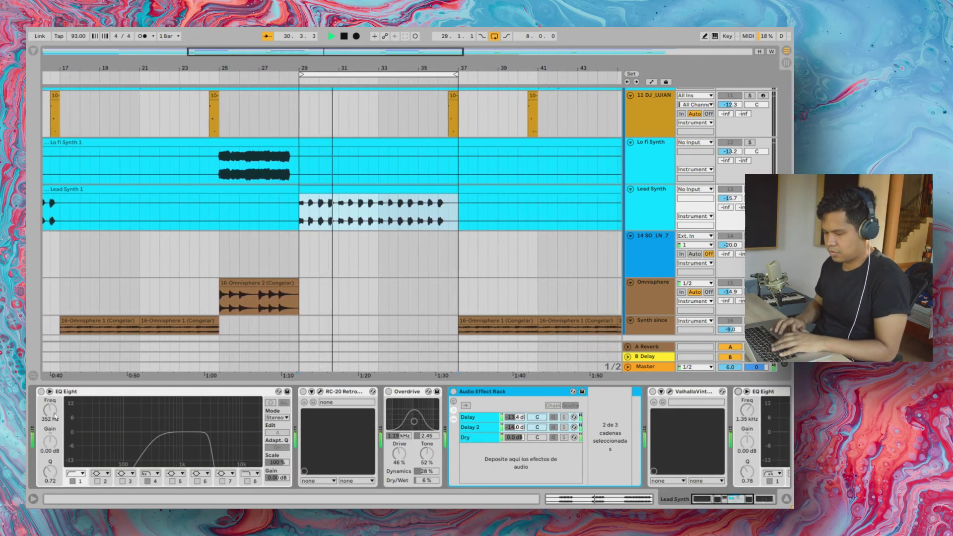
key("space")
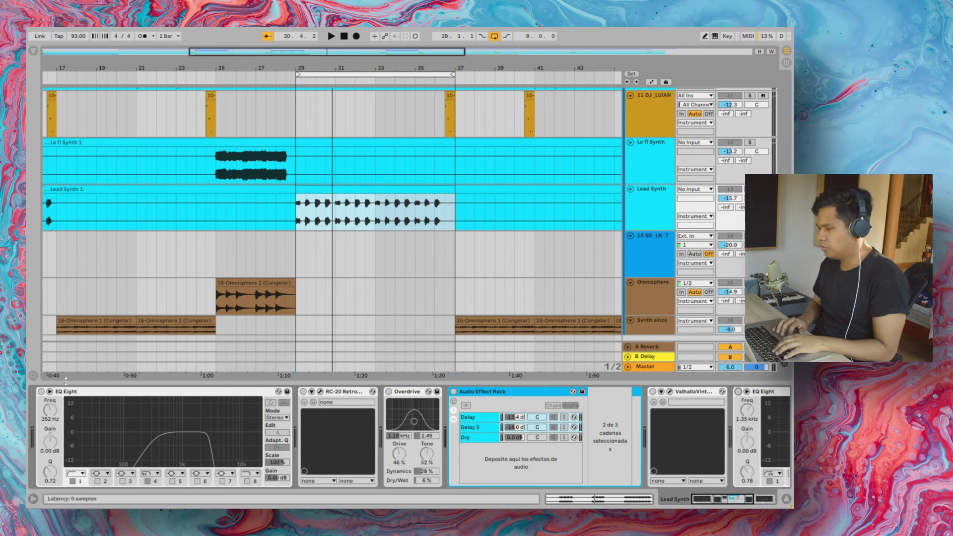
Enable the first EQ Eight on the Lead Synth and play the loop through it
left_click(42, 391)
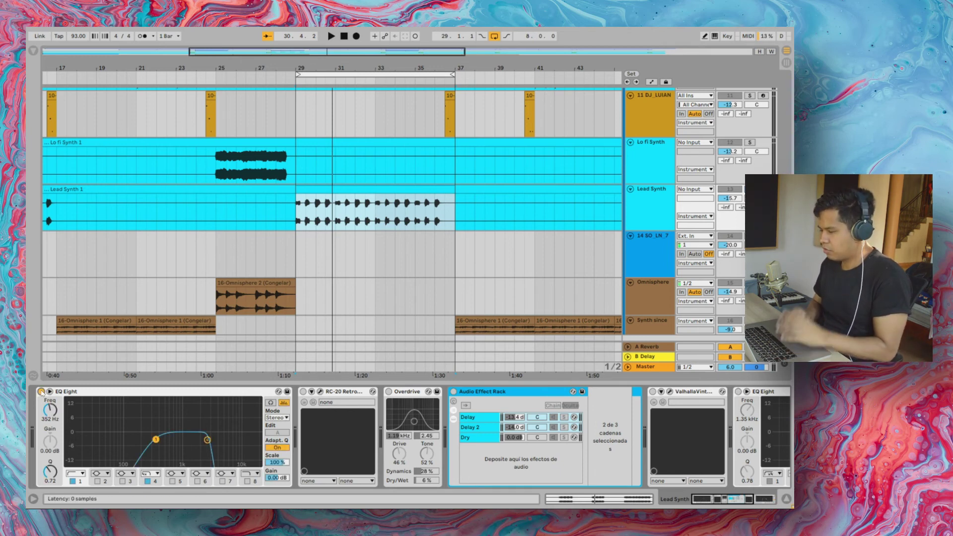
key("space")
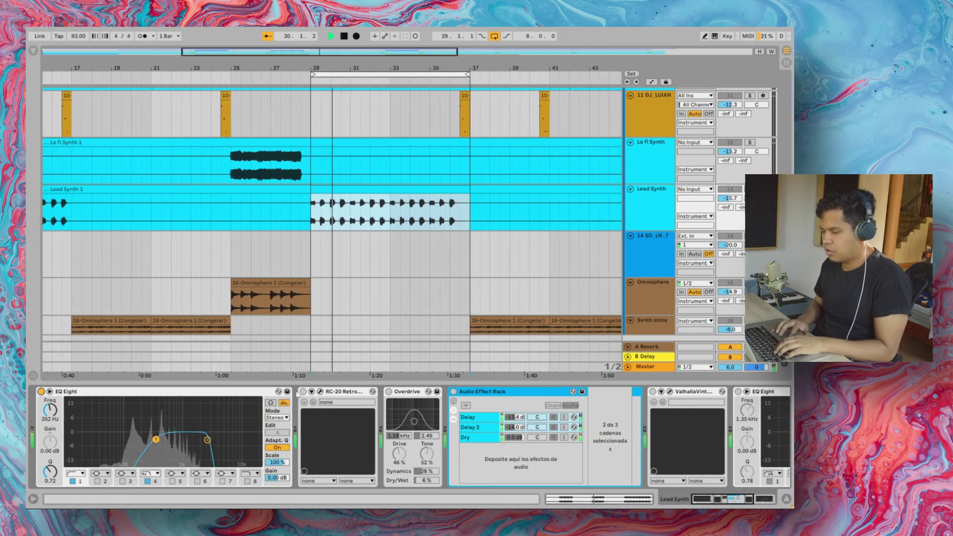
key("space")
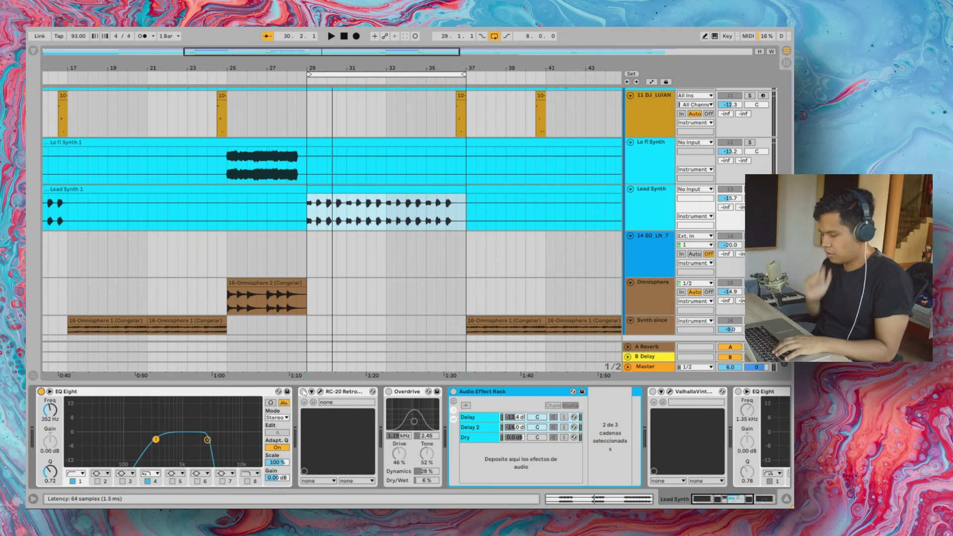
Enable RC-20 Retro Color on the Lead Synth, view its Vinyl 1 settings, and compare the loop with it bypassed and active
left_click(303, 392)
left_click(320, 392)
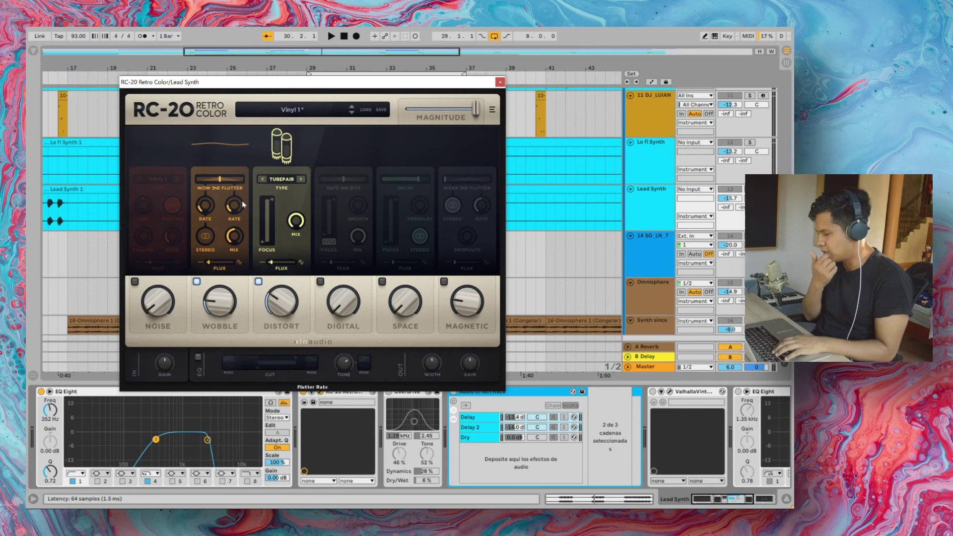
key("space")
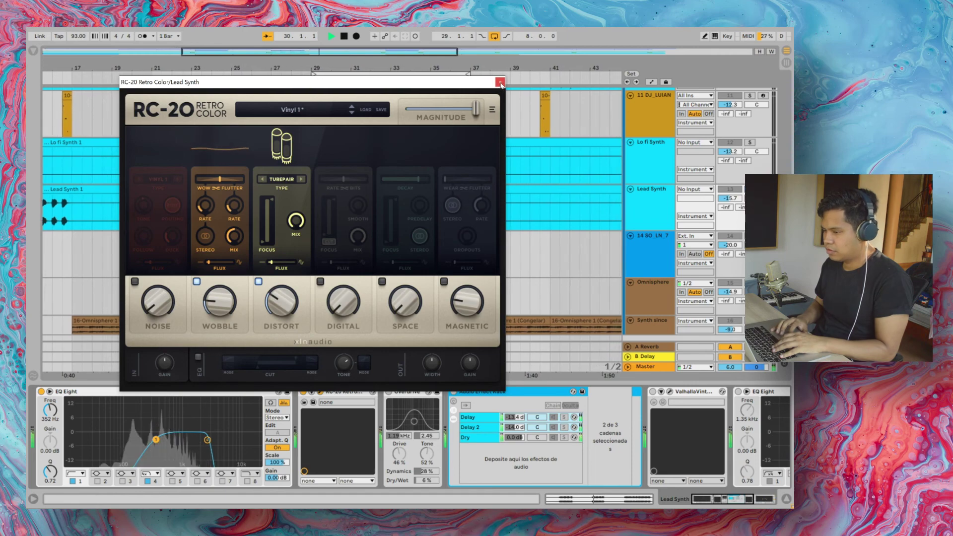
left_click(500, 82)
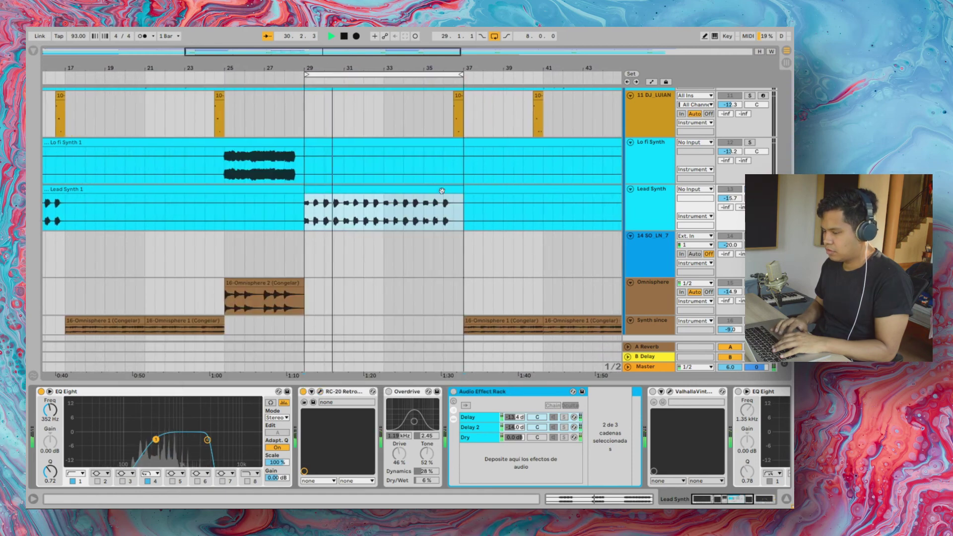
left_click(303, 393)
left_click(304, 392)
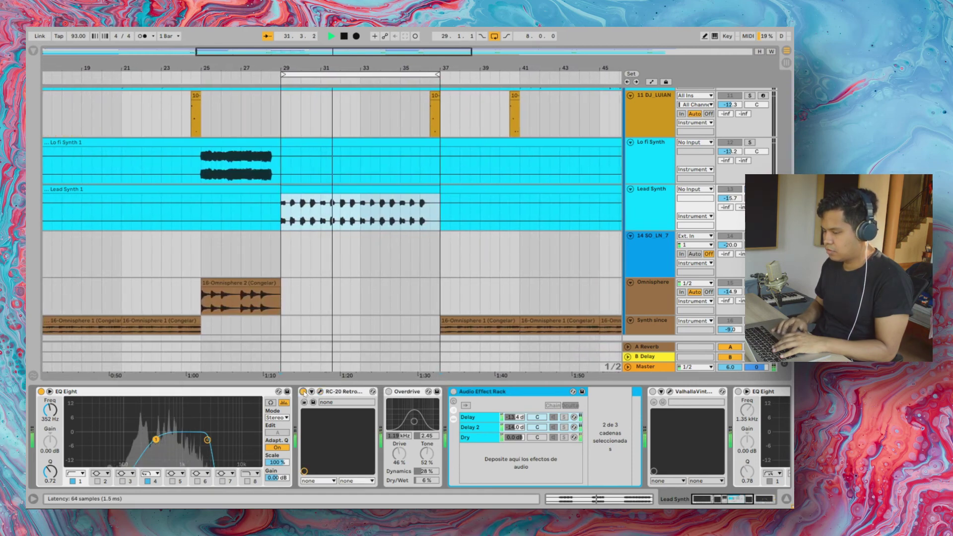
key("space")
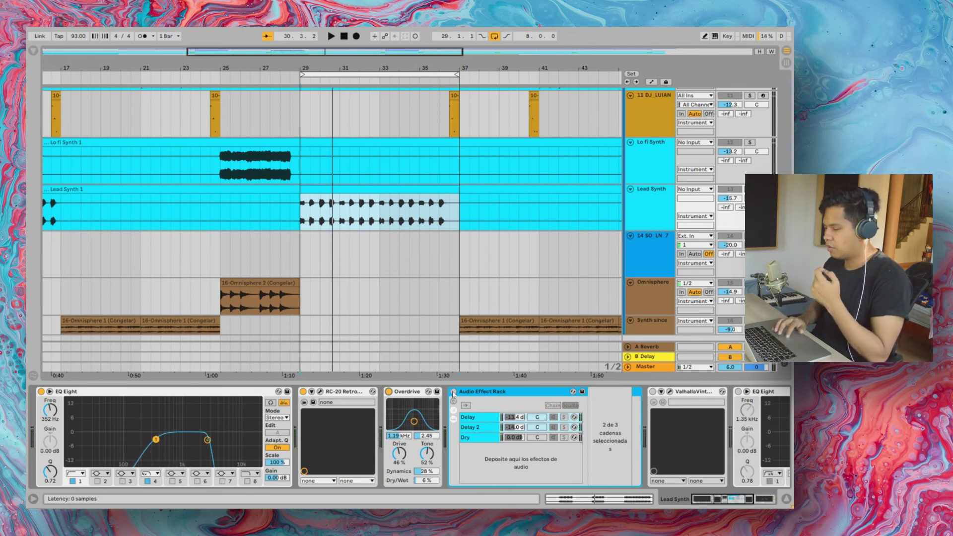
Play the loop with the Lead Synth's Audio Effect Rack enabled and examine its Delay and Delay 2 chains
key("space")
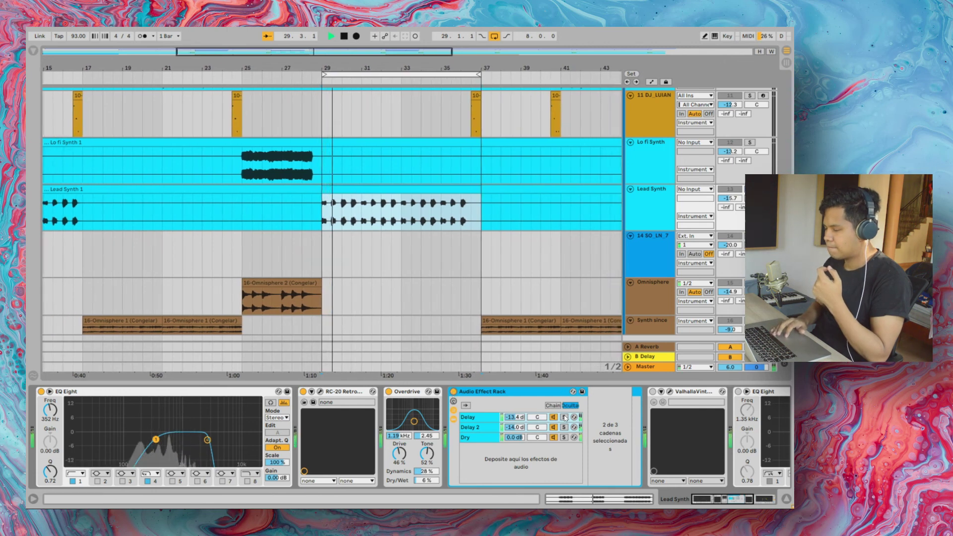
left_click(490, 427)
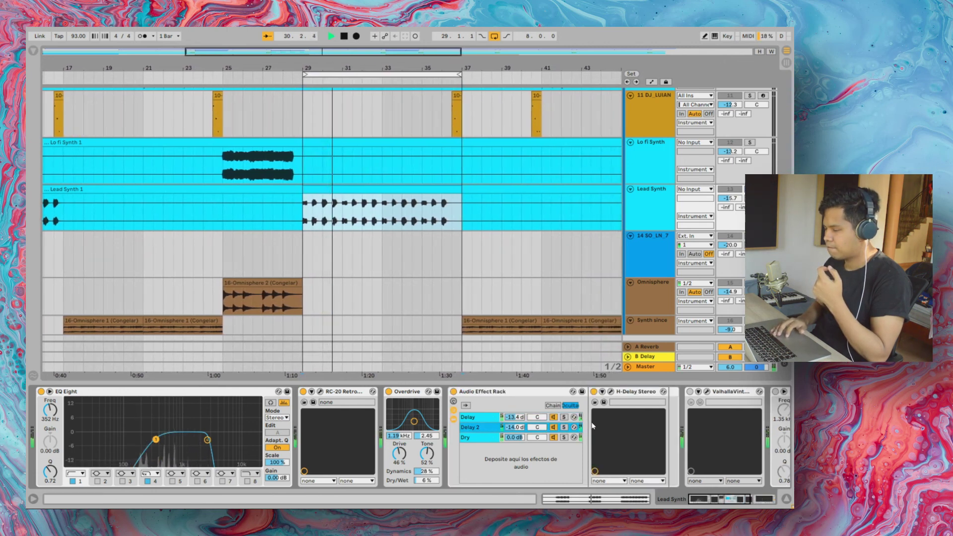
left_click(484, 418)
left_click(483, 427)
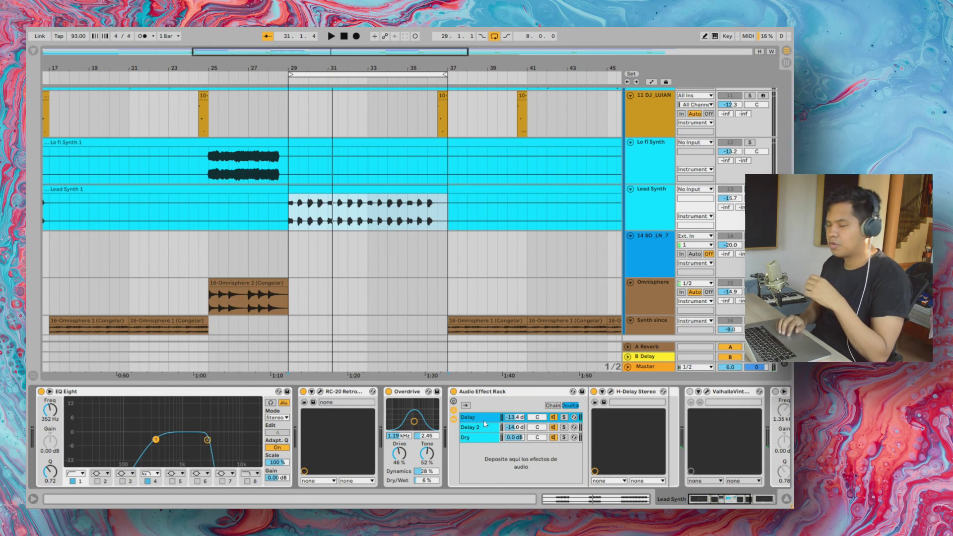
View the H-Delay Stereo settings in the Lead Synth rack's Delay and Delay 2 chains, closing each plug-in window
scroll(503, 430, "right", 5)
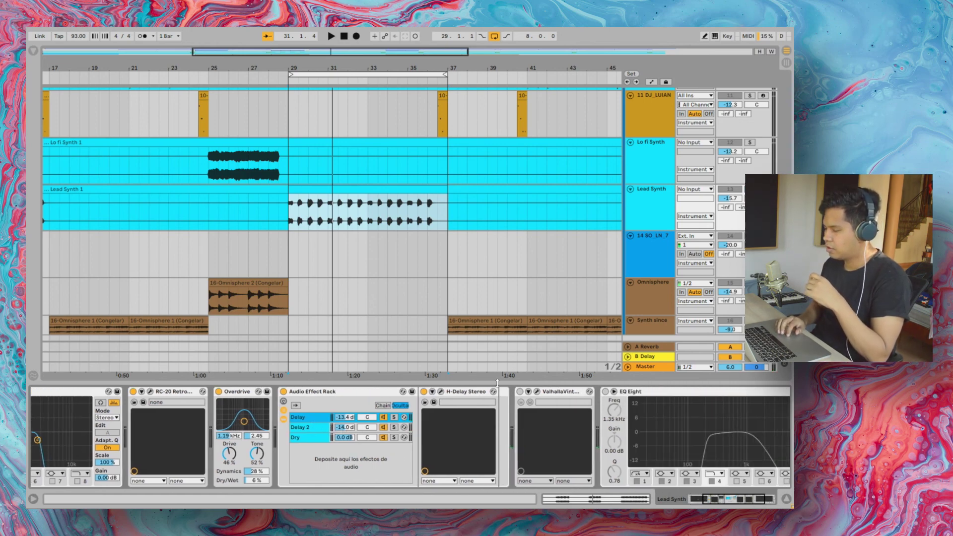
left_click(441, 392)
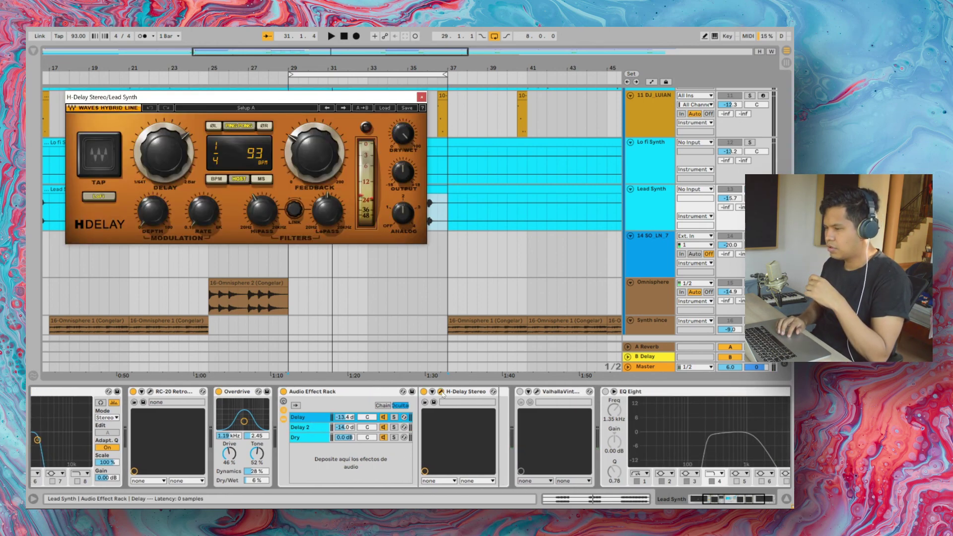
left_click(441, 392)
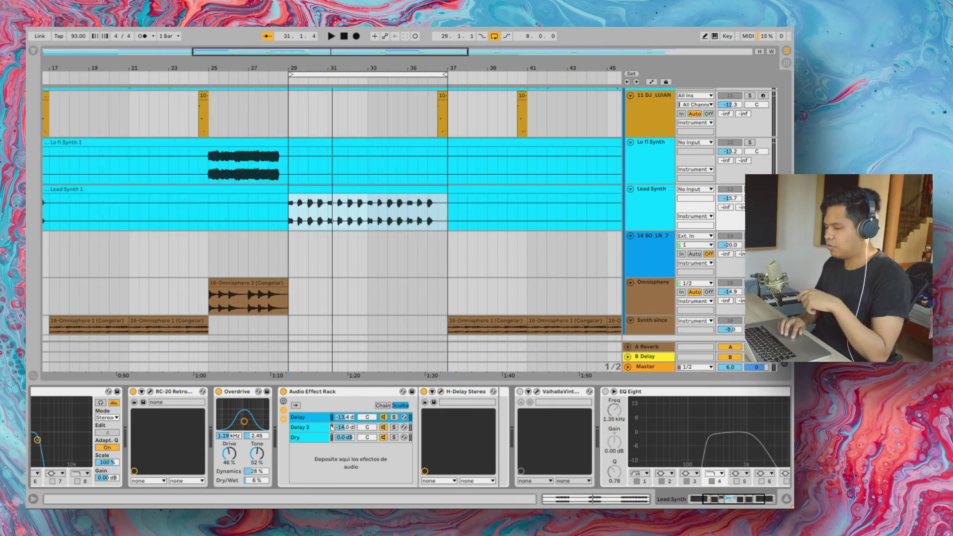
left_click(441, 392)
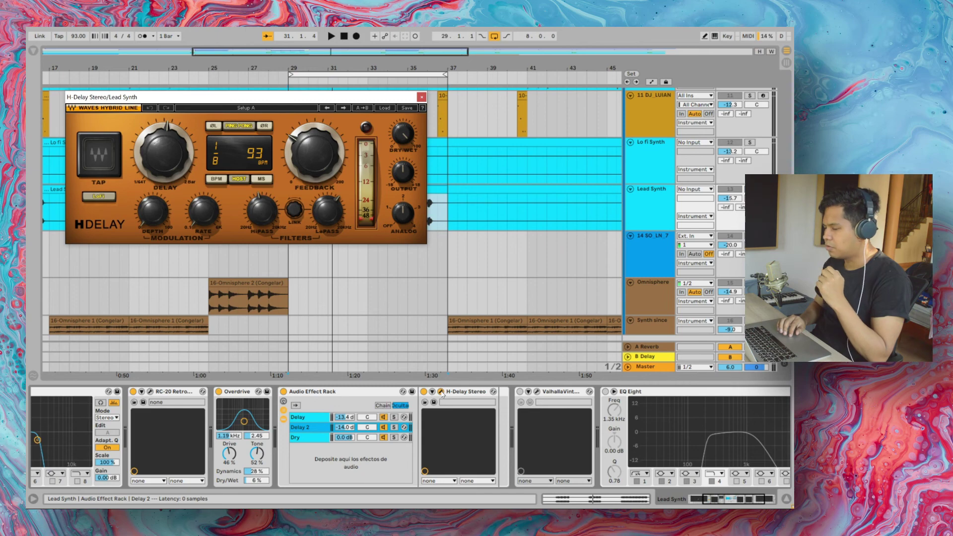
left_click(441, 392)
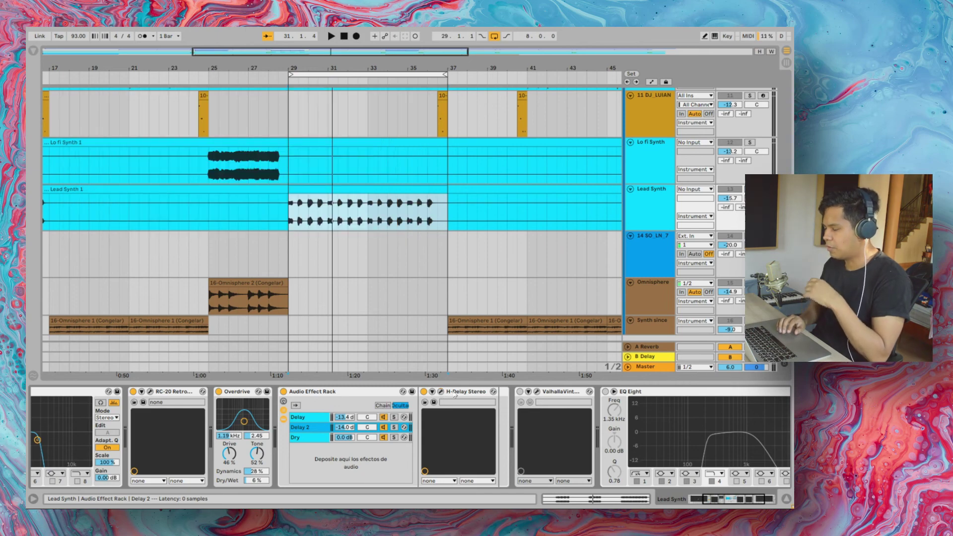
Play the Lead Synth loop while enabling ValhallaVintageVerb and the final EQ Eight, stopping playback at the end
scroll(454, 395, "right", 5)
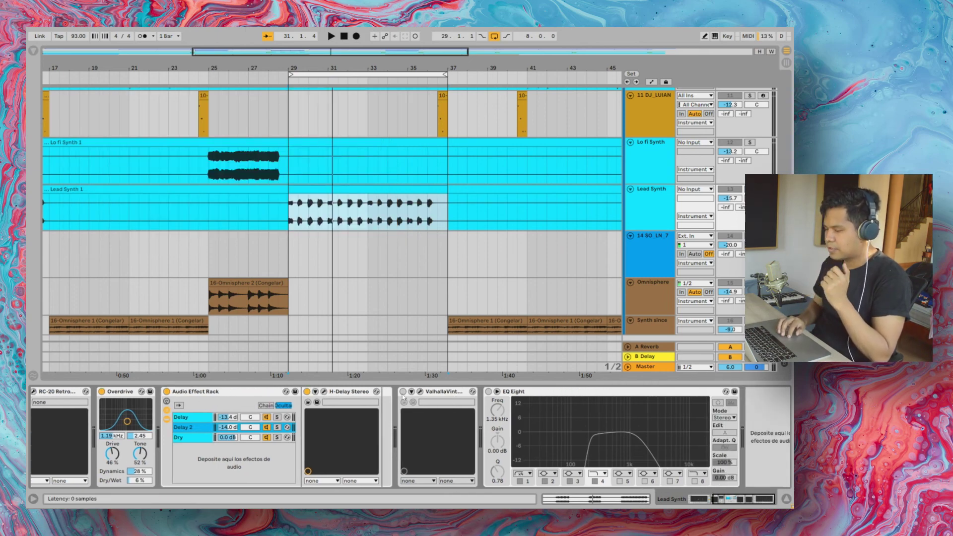
left_click(402, 392)
key("space")
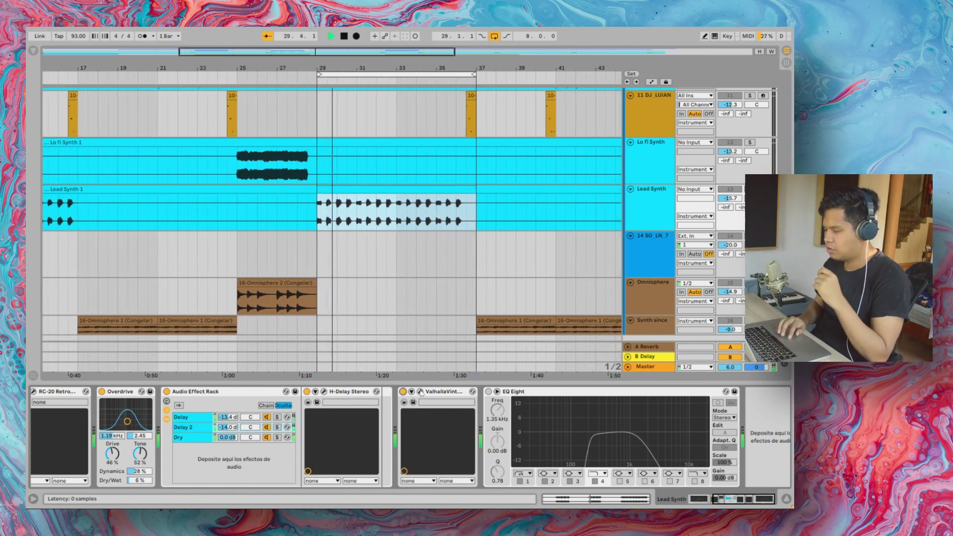
left_click(489, 392)
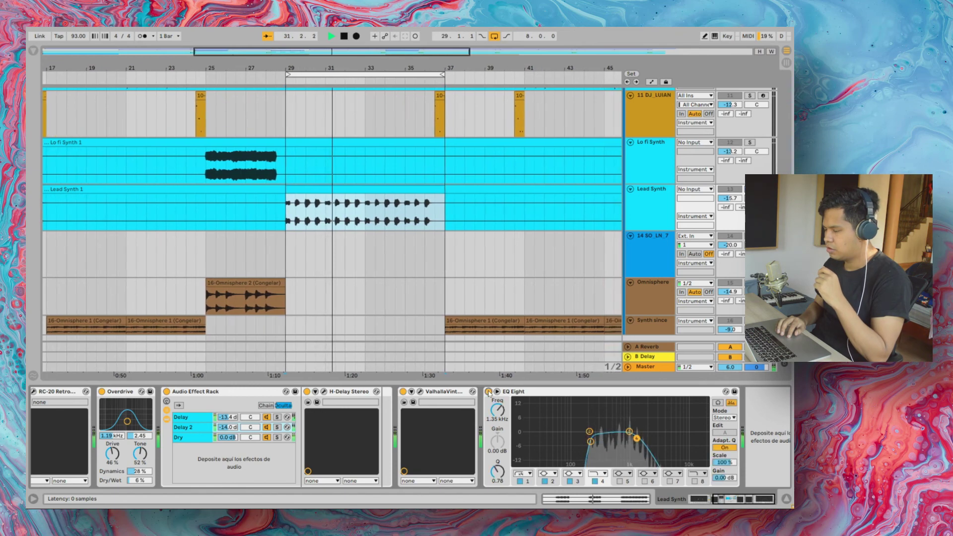
key("space")
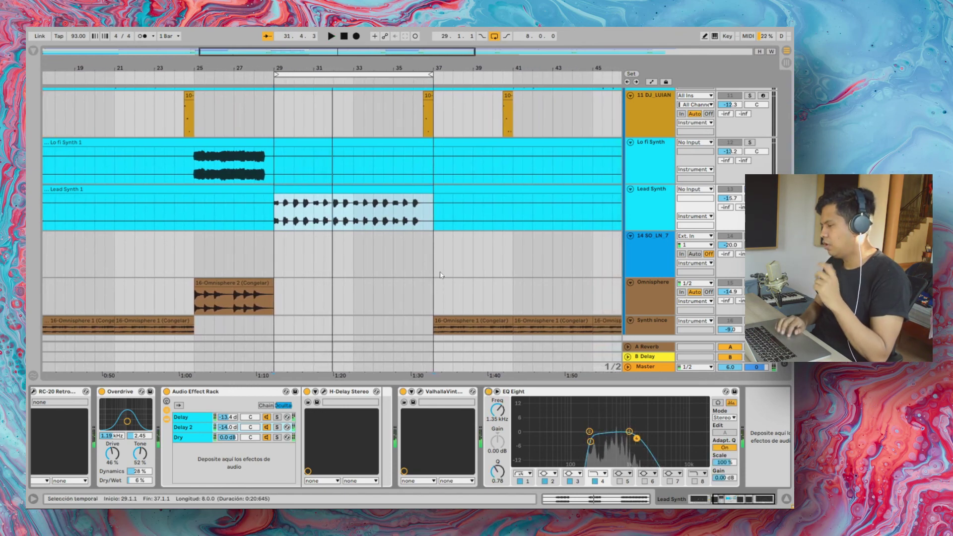
Play the electric guitar clip on track 14 soloed and bypass its ValhallaVintageVerb, Auto Pan and EQ Eight
scroll(440, 289, "down", 1)
scroll(441, 289, "left", 7)
left_click(642, 239)
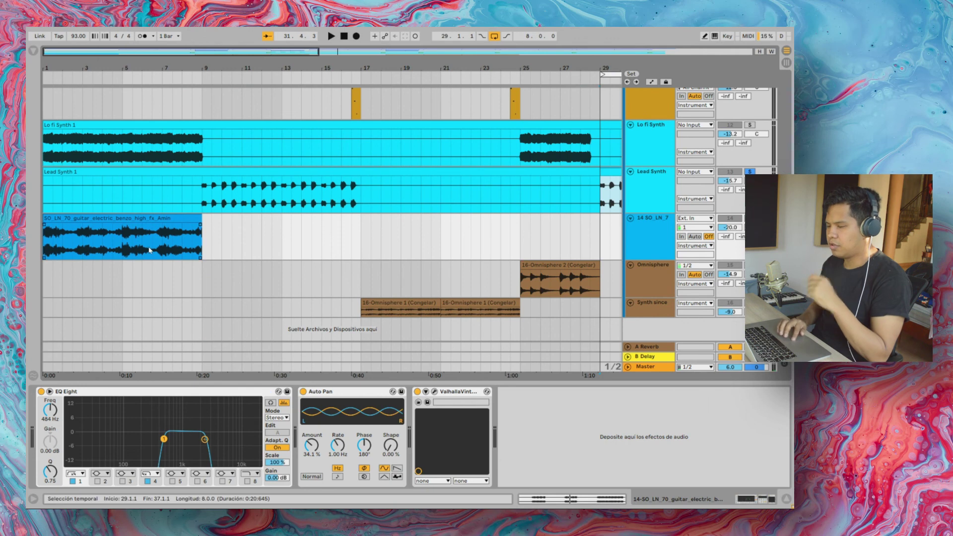
key("space")
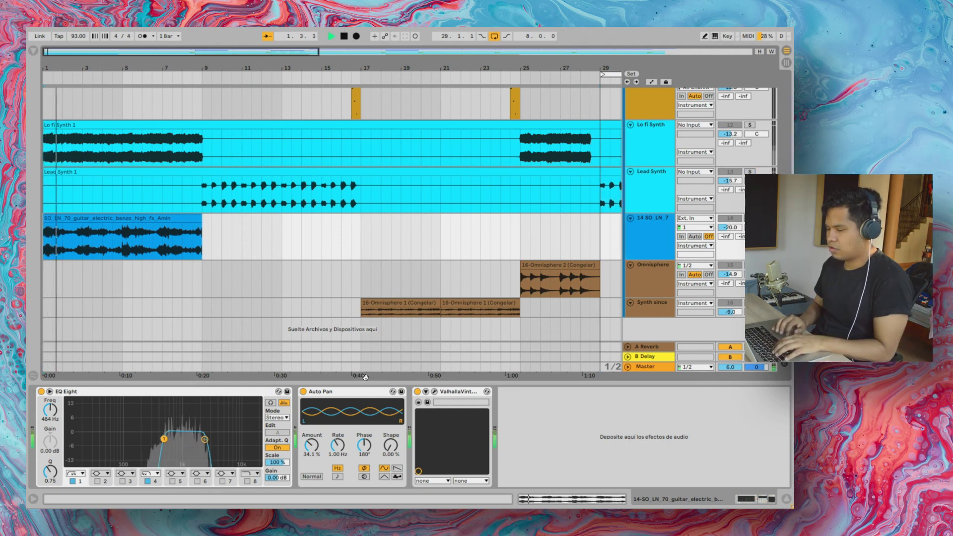
left_click(418, 392)
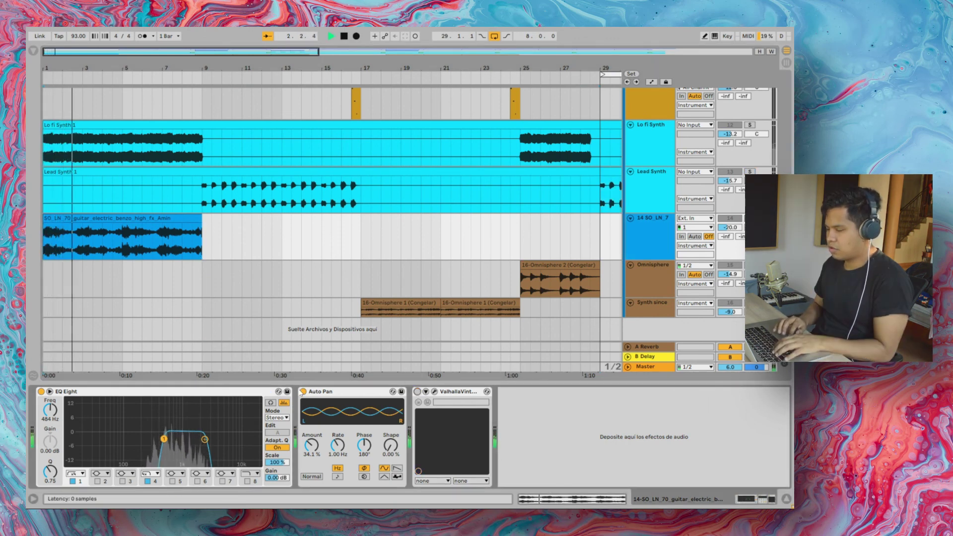
left_click(303, 392)
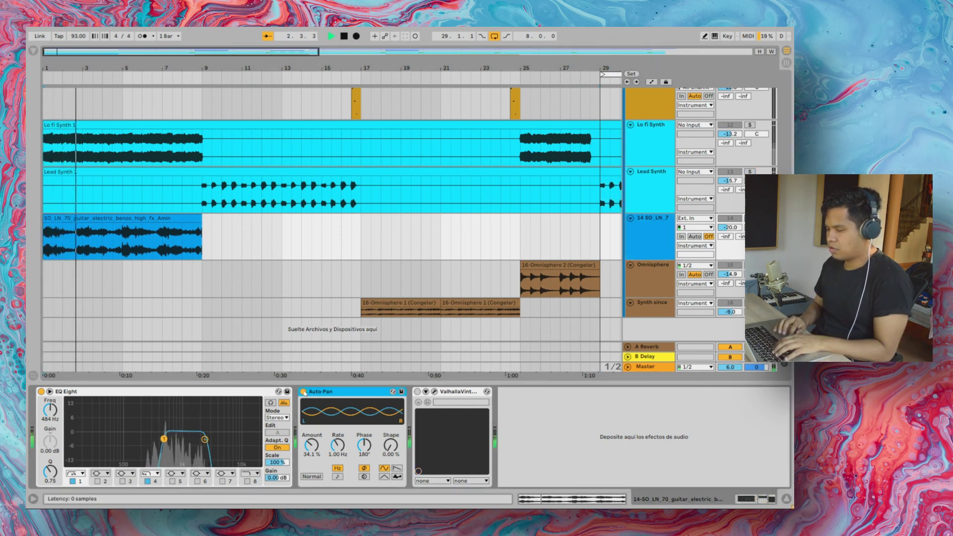
left_click(40, 391)
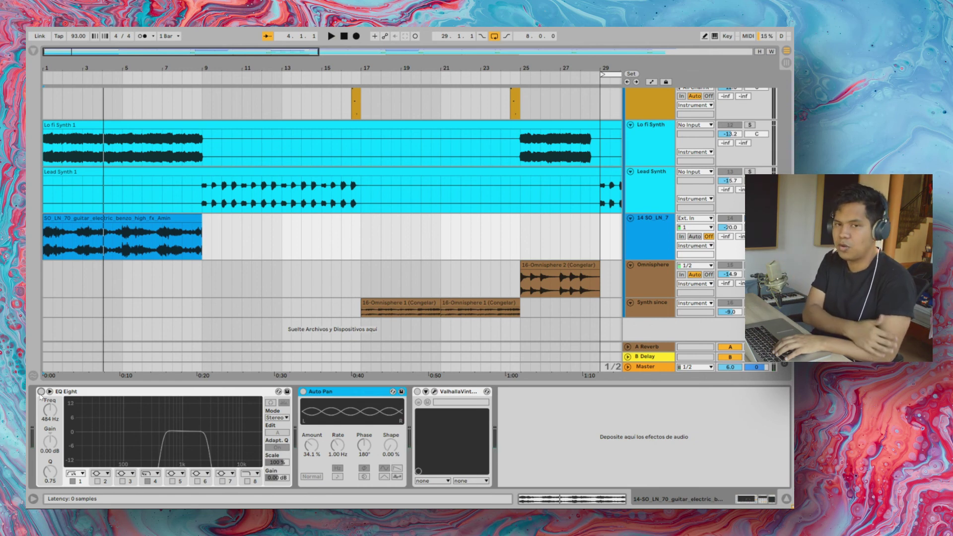
Re-enable the guitar track's EQ Eight, Auto Pan and ValhallaVintageVerb and play the clip through them
left_click(40, 392)
key("space")
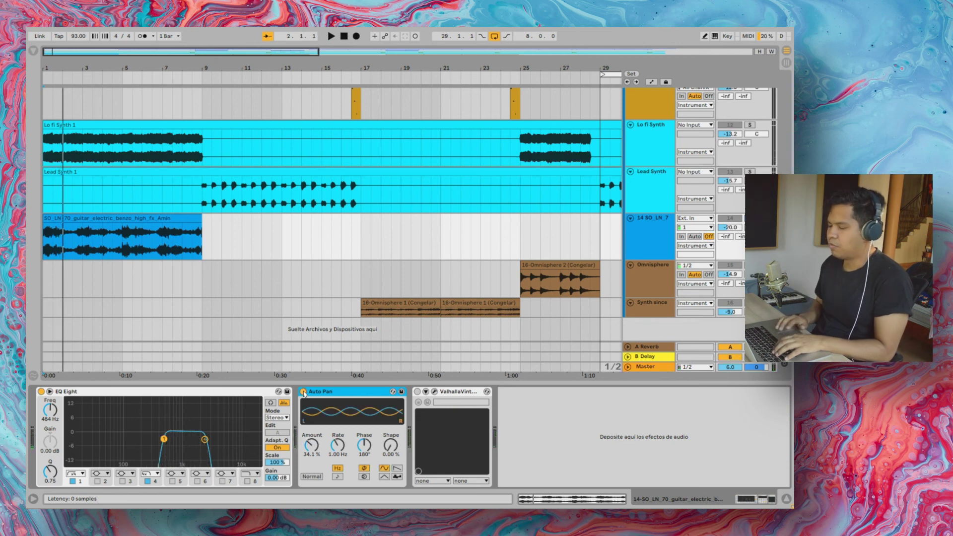
key("space")
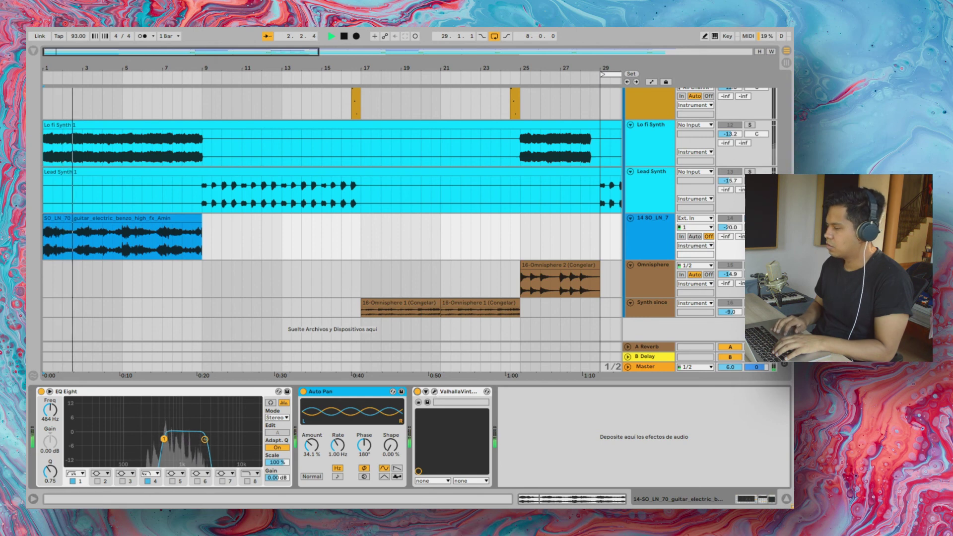
Unsolo the guitar track and hear it with the other tracks in the opening bars
left_click(750, 219)
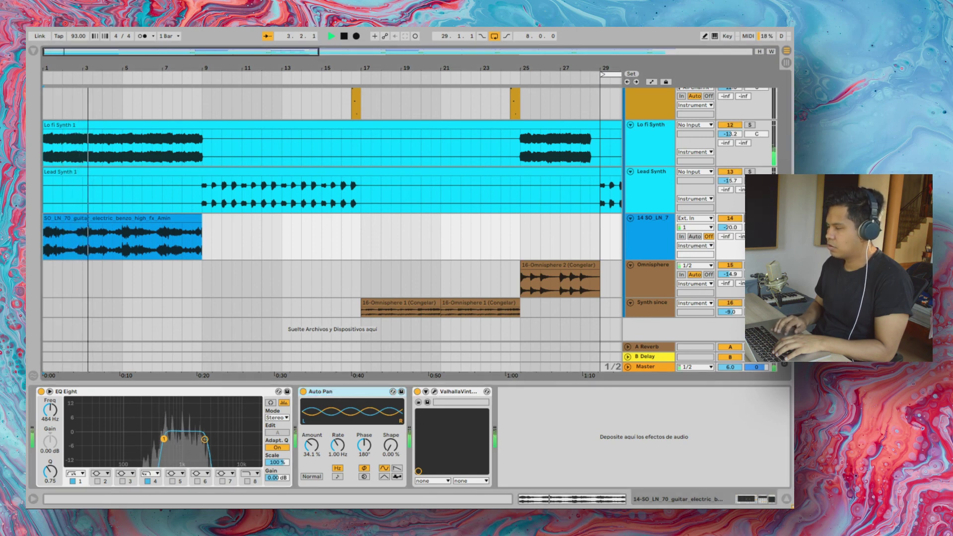
scroll(299, 194, "right", 2)
scroll(298, 194, "right", 2)
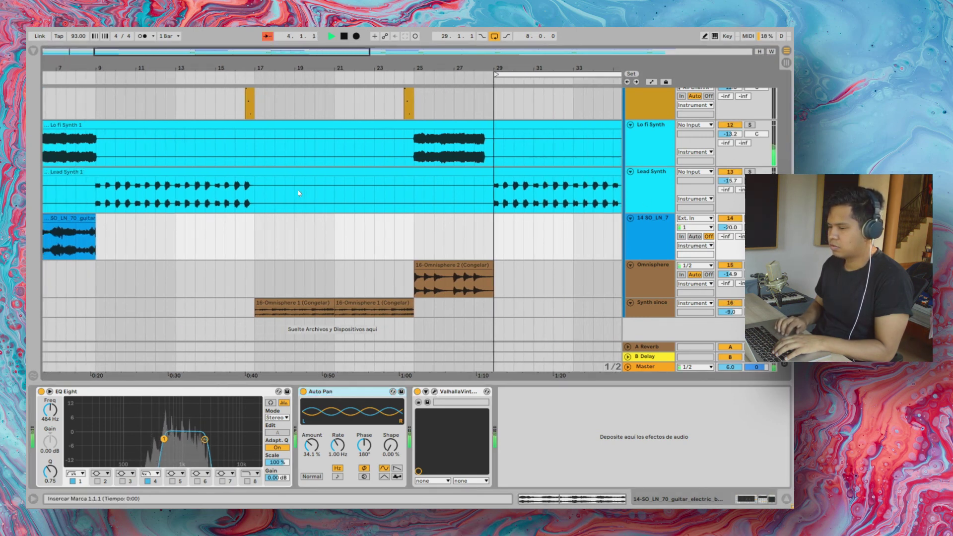
scroll(298, 194, "left", 5)
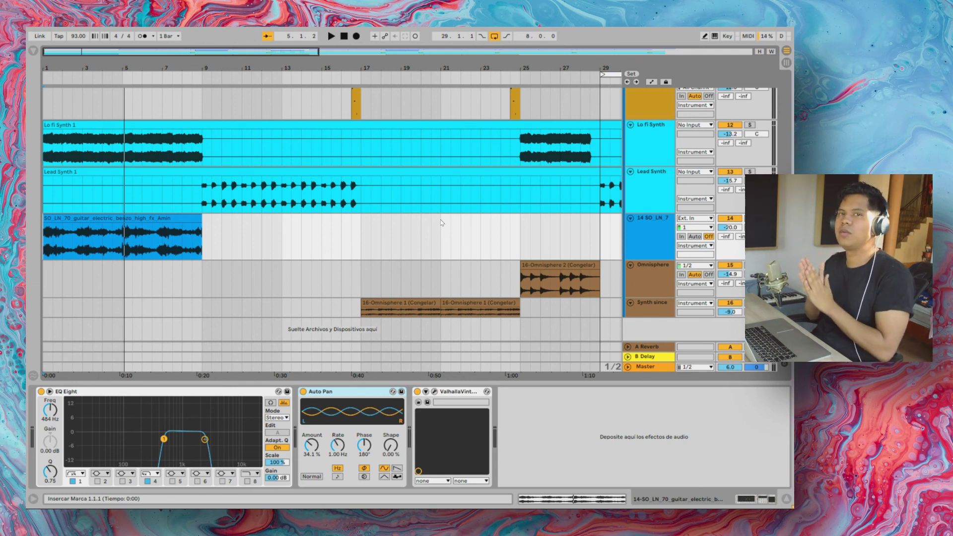
Play from bar 17 and compare the Synth since track with its Audio Effect Rack bypassed and active
left_click(361, 232)
key("space")
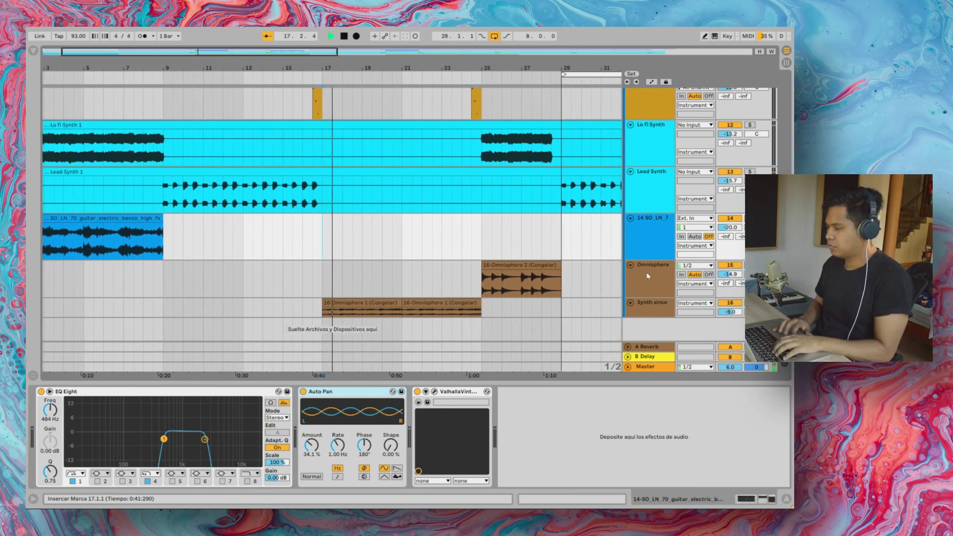
left_click(650, 304)
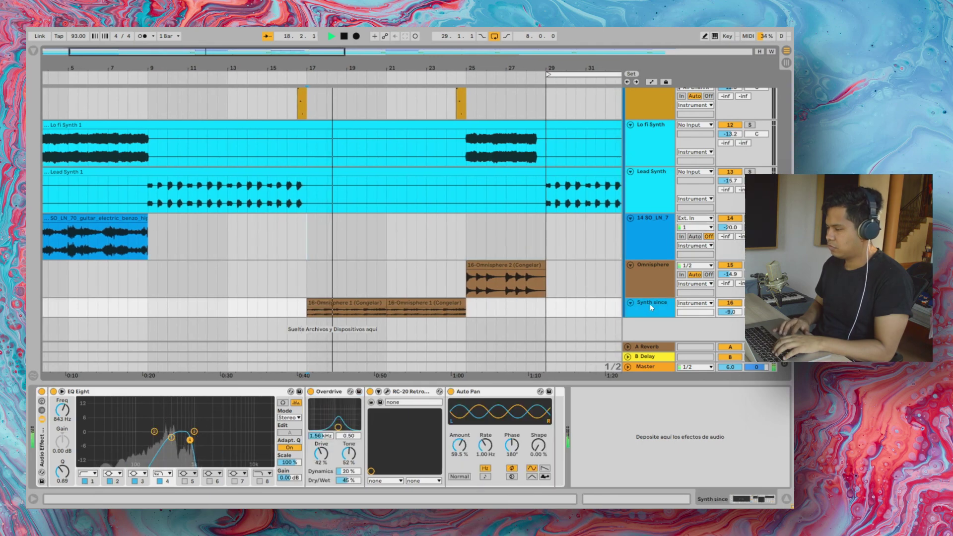
left_click(42, 393)
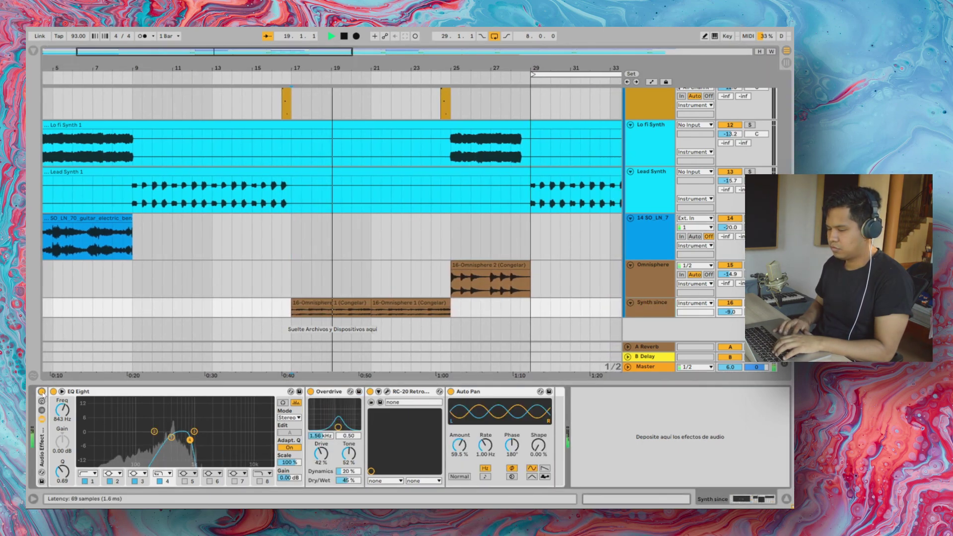
left_click(42, 393)
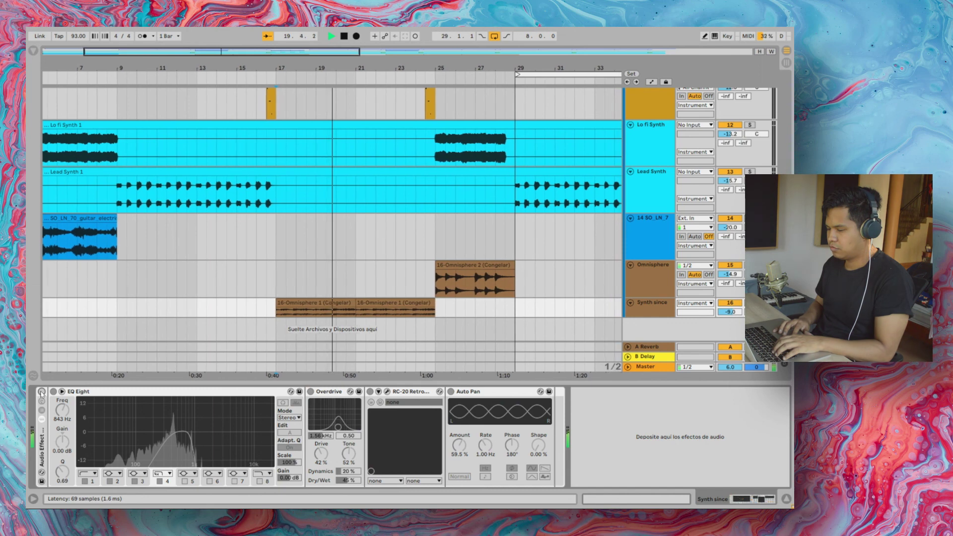
left_click(42, 392)
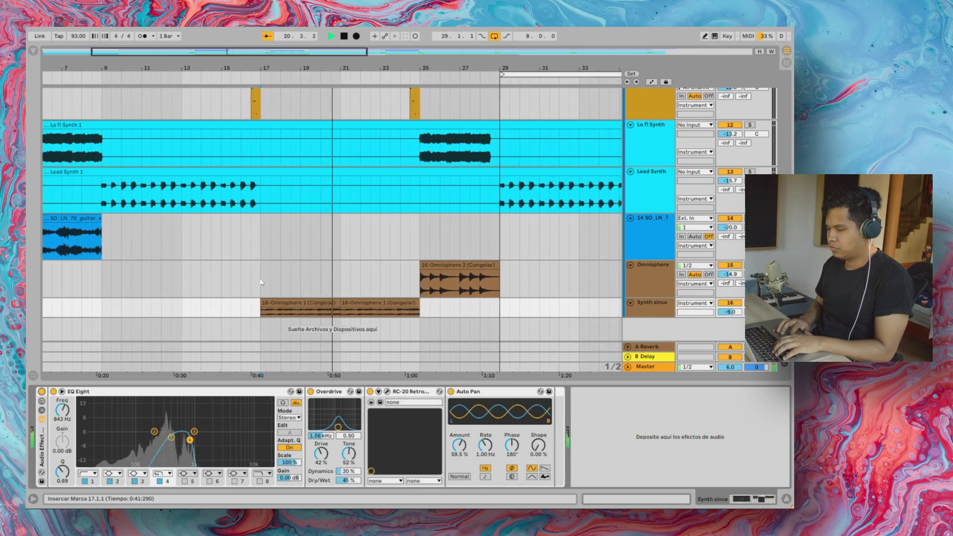
Loop bars 17 to 25 and play Synth since with its Overdrive, RC-20 Retro Color and Auto Pan bypassed
left_click_drag(261, 282, 416, 286)
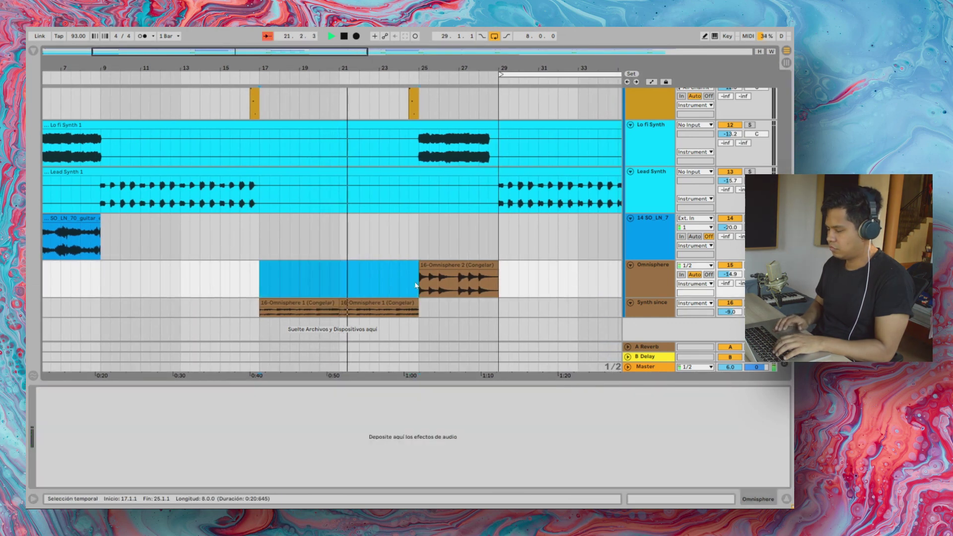
left_click(661, 303)
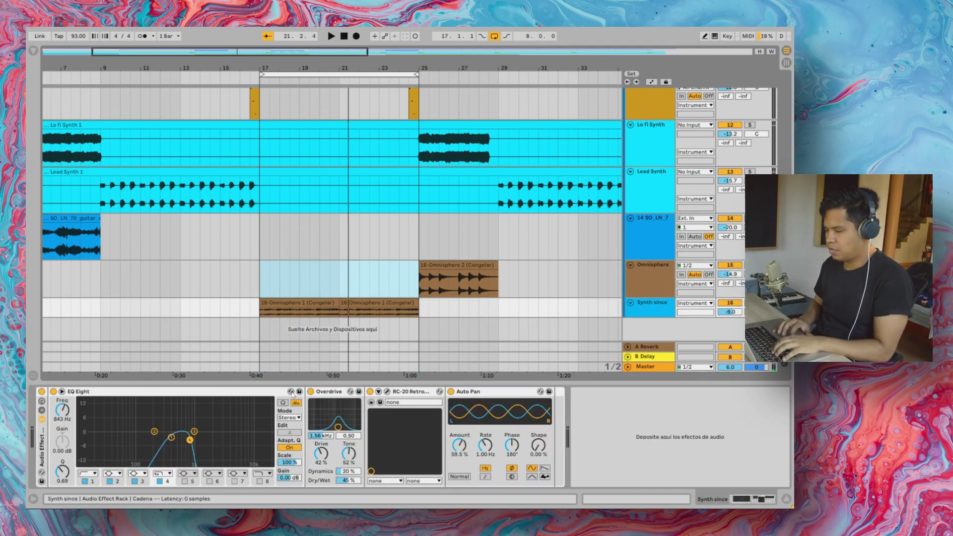
left_click(311, 392)
left_click(370, 392)
left_click(450, 392)
key("space")
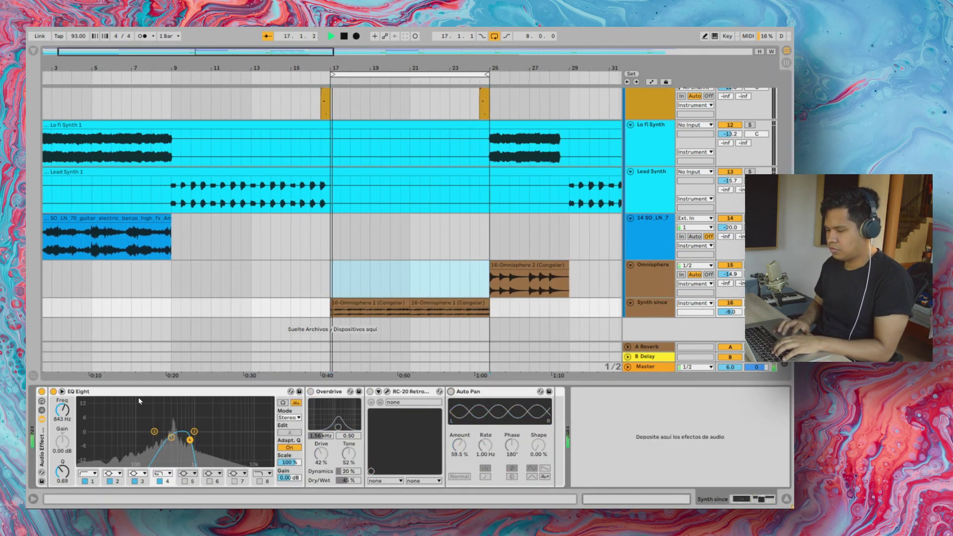
Compare Synth since with its EQ Eight bypassed and active, and enable the Overdrive
left_click(53, 392)
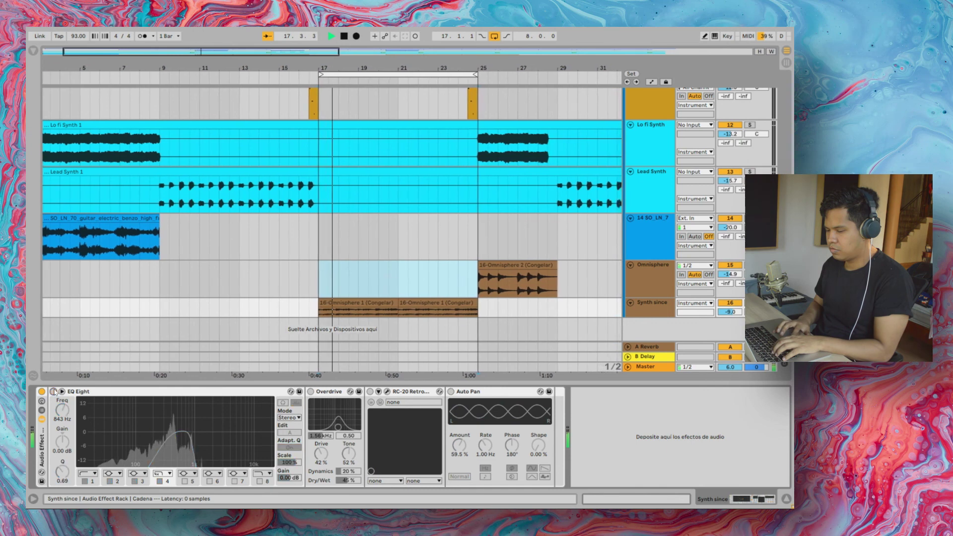
left_click(54, 392)
left_click(311, 392)
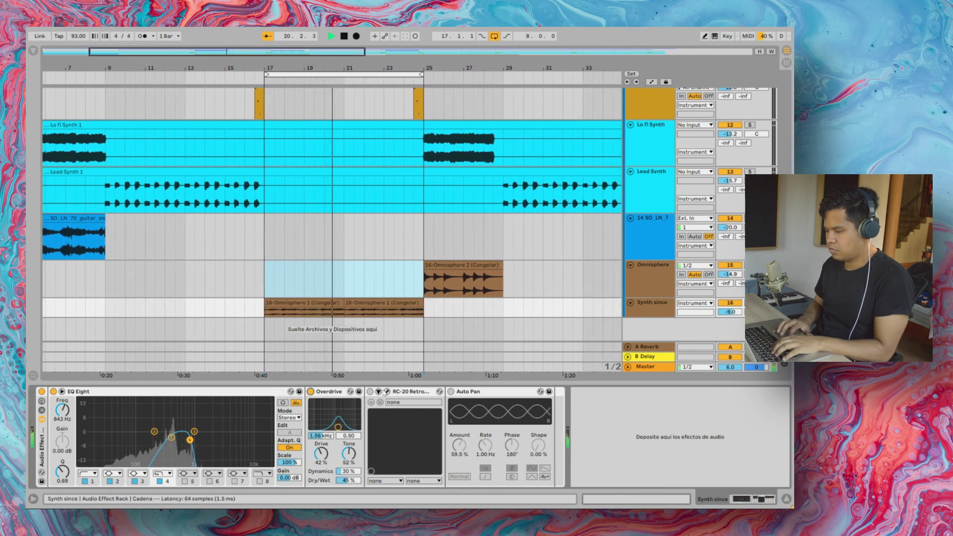
Play the loop with RC-20 Retro Color enabled on Synth since, view its Vinyl 1 settings, and enable Auto Pan
key("space")
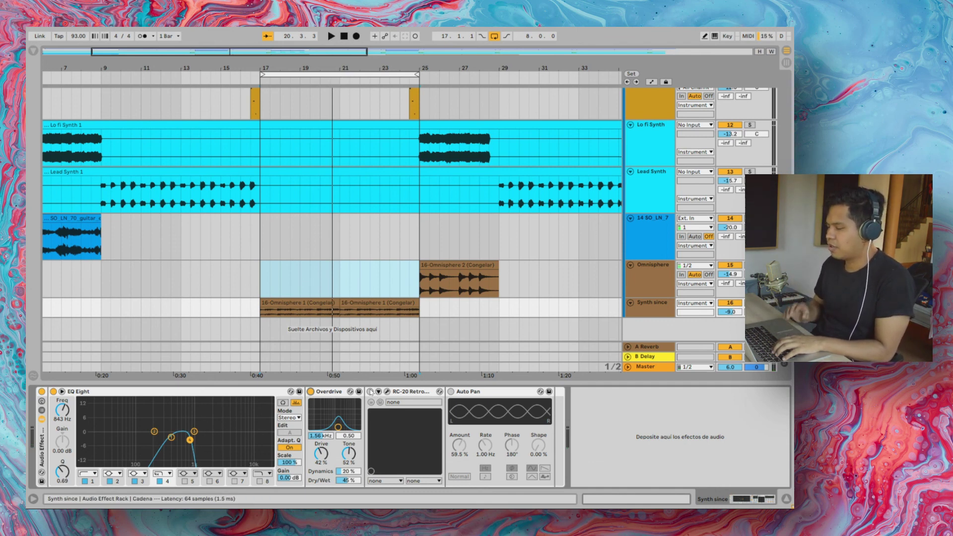
key("space")
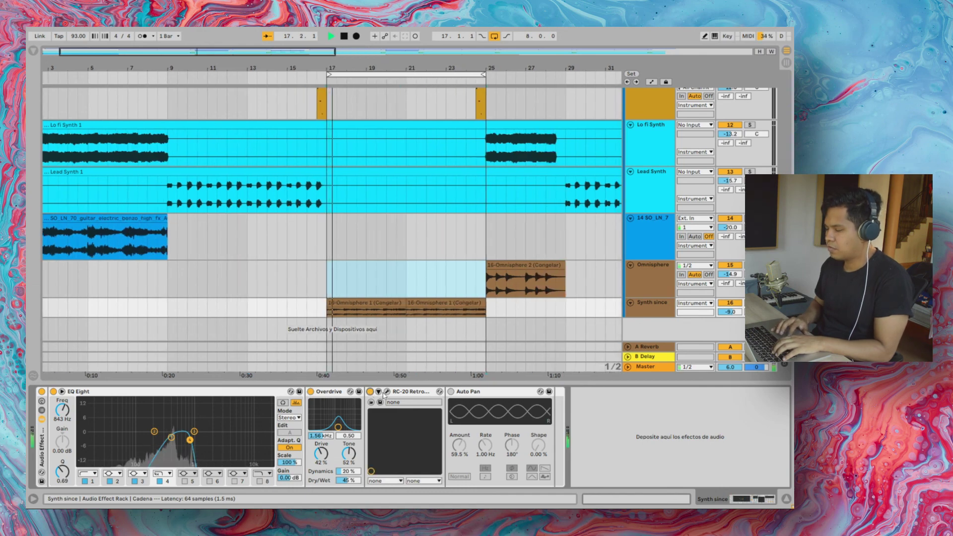
left_click(387, 392)
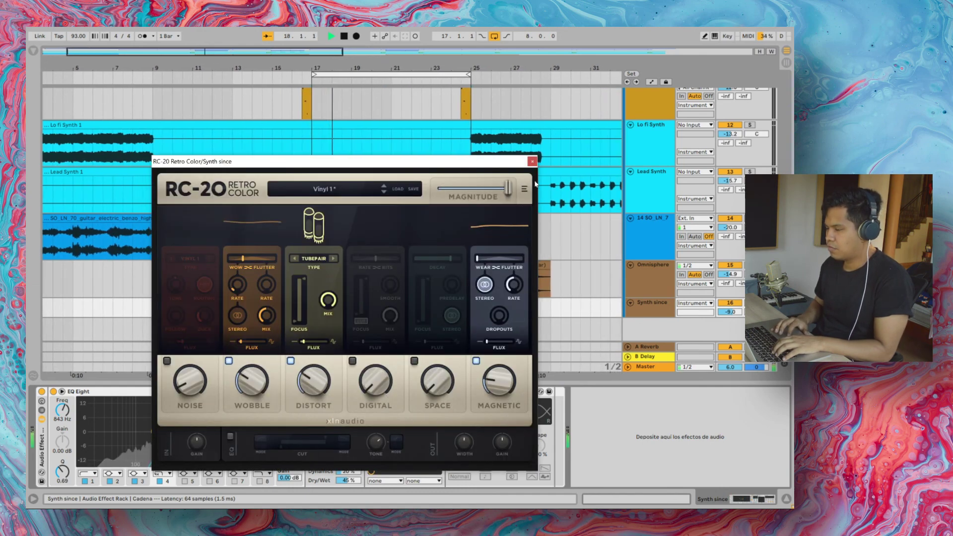
left_click(532, 162)
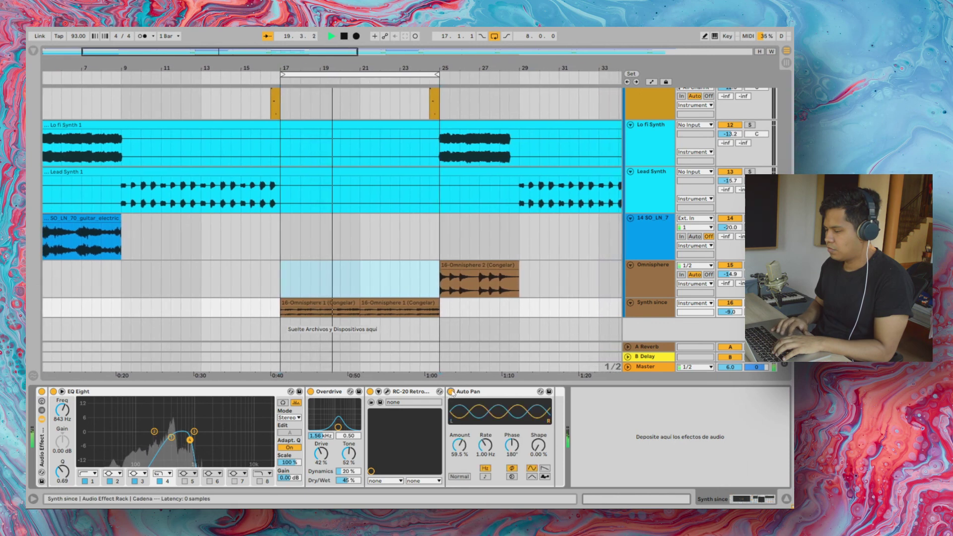
key("space")
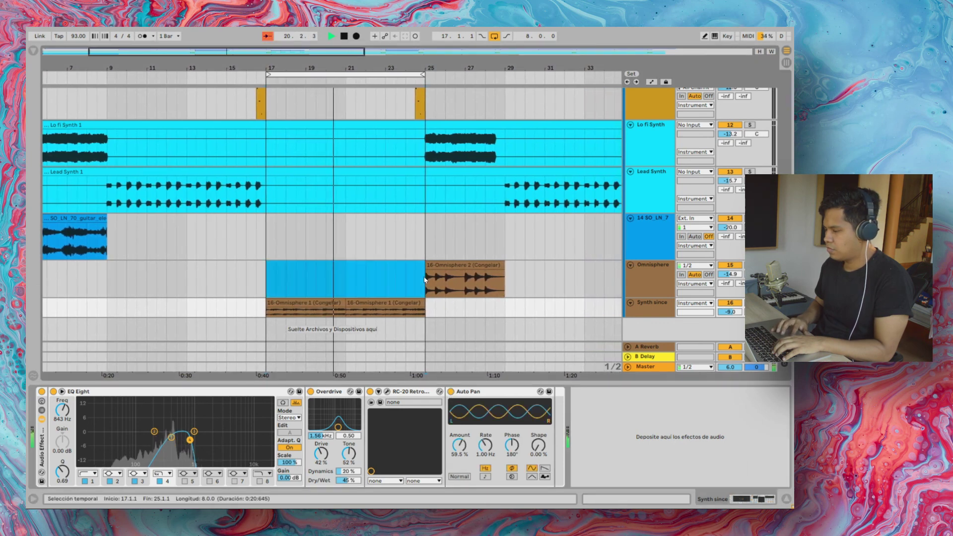
Select the Omnisphere track, play the mix from bar 25, and unmute the Rauw Alejandro acapella track
left_click(636, 281)
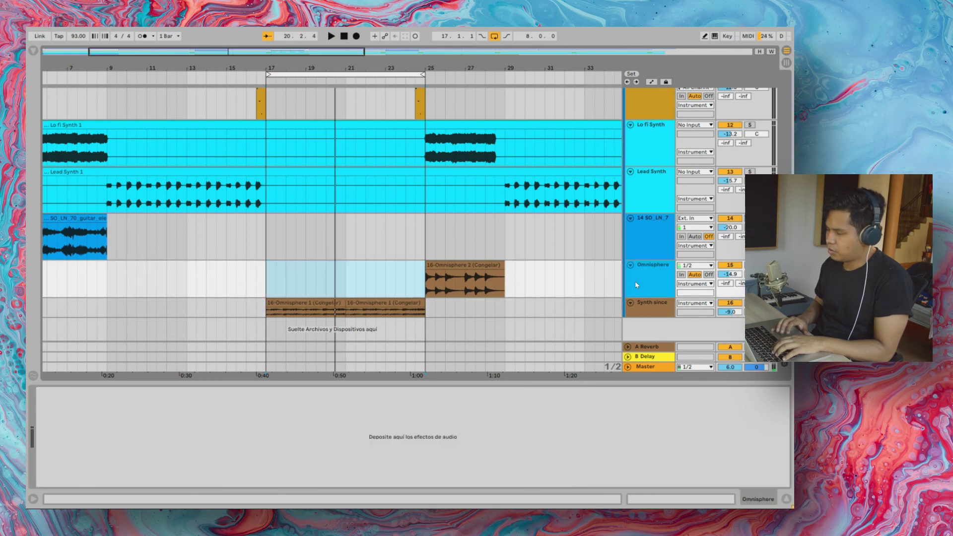
left_click(427, 288)
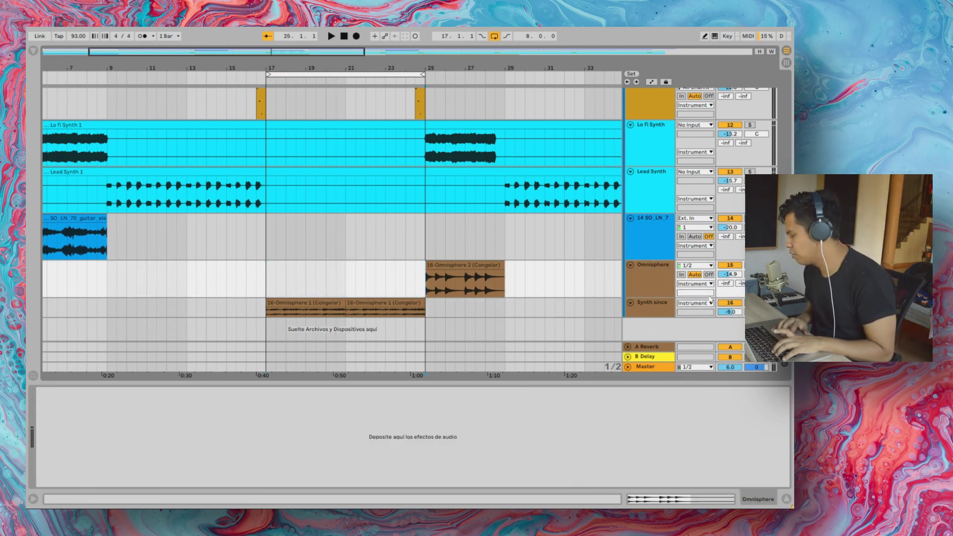
scroll(654, 259, "up", 5)
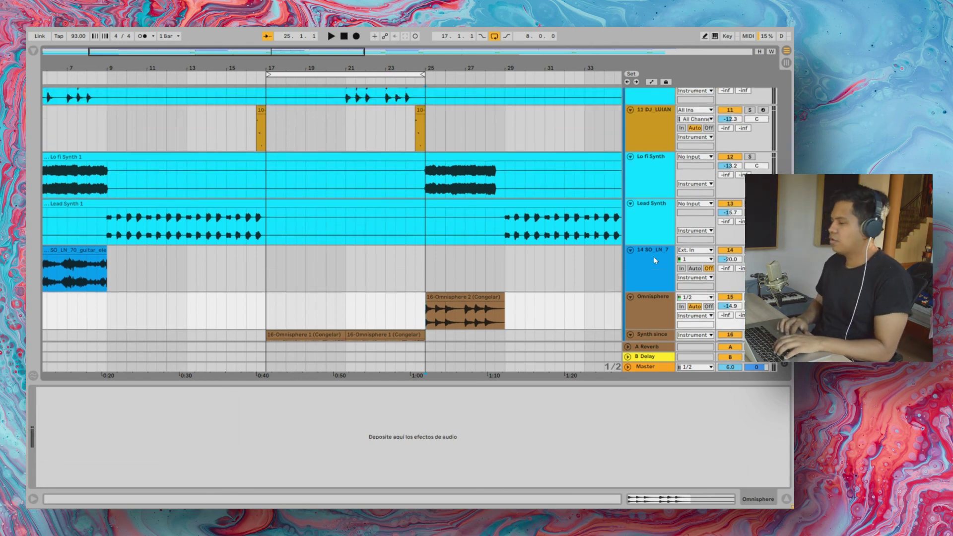
key("space")
scroll(422, 203, "up", 6)
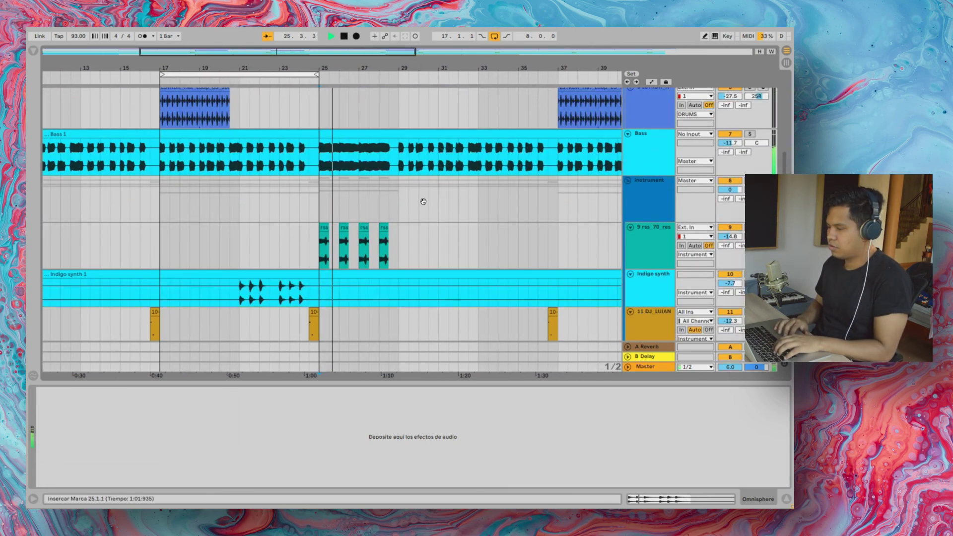
scroll(435, 179, "up", 4)
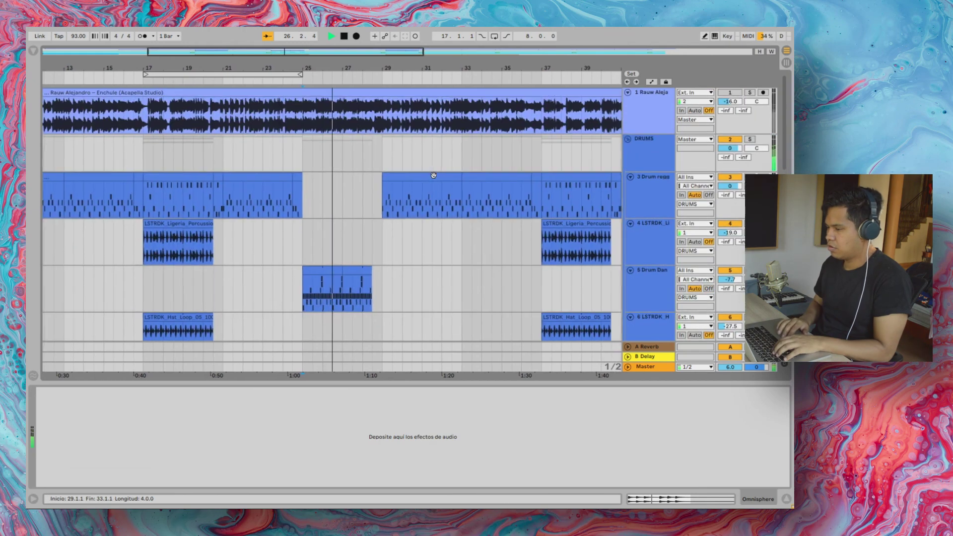
left_click(731, 93)
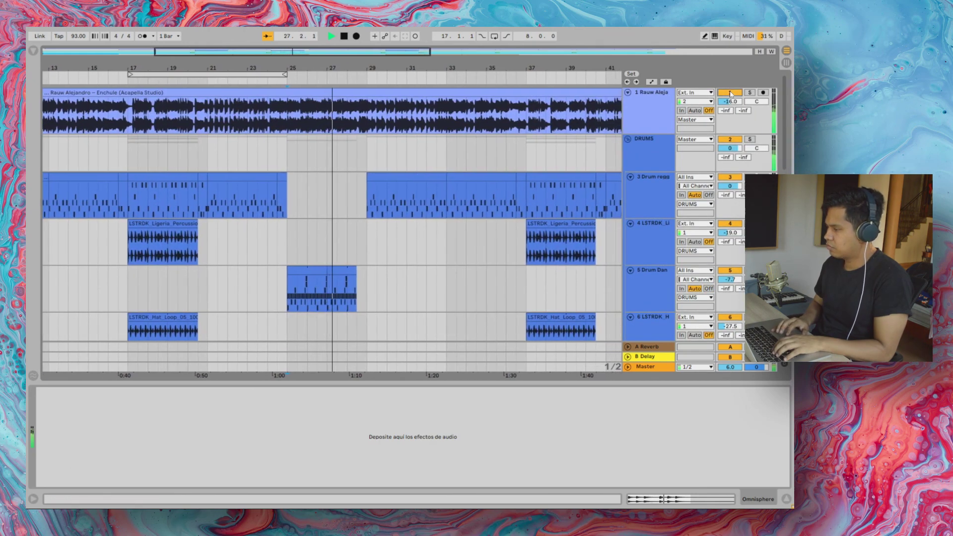